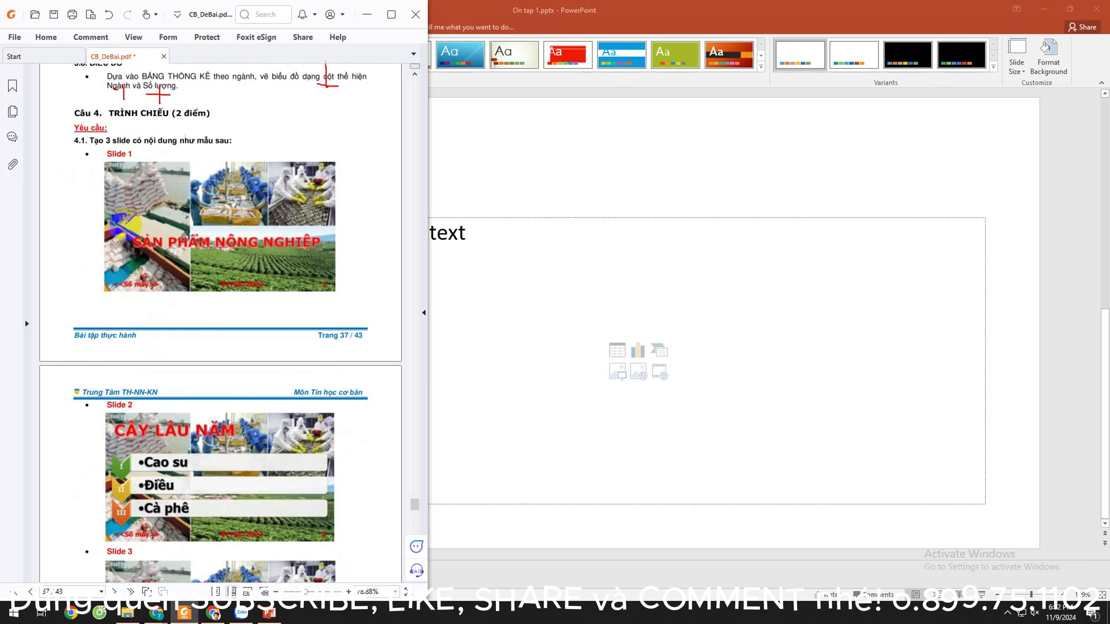
Step: Scroll through pages 37–38 of CB_DeBai.pdf to review the Slide 1–3 samples
scroll(118, 210, "down", 1)
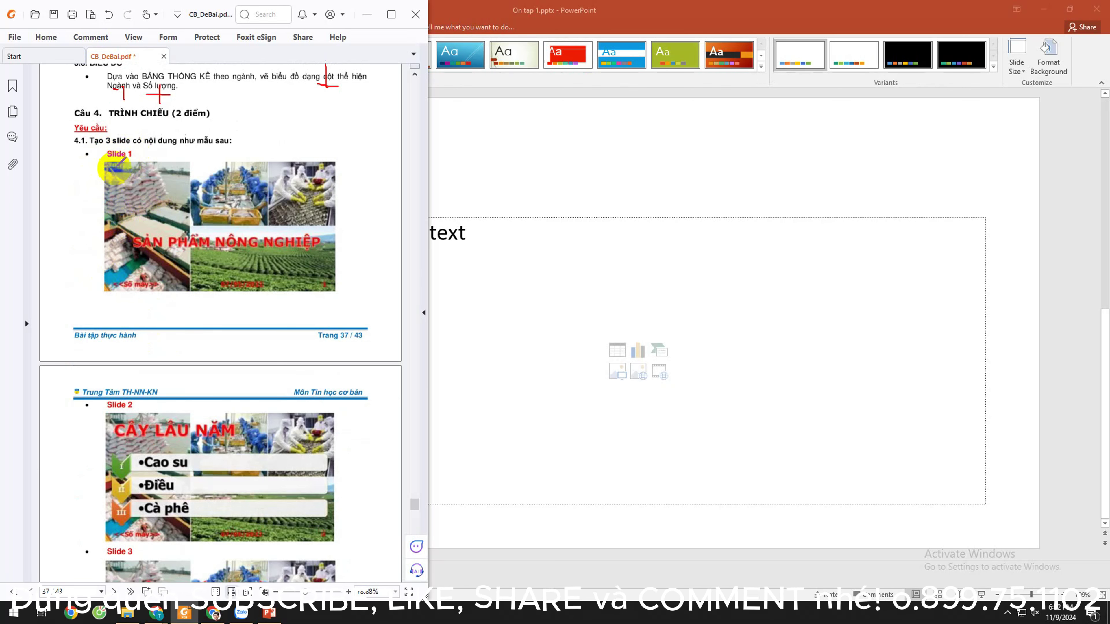
scroll(82, 292, "down", 3)
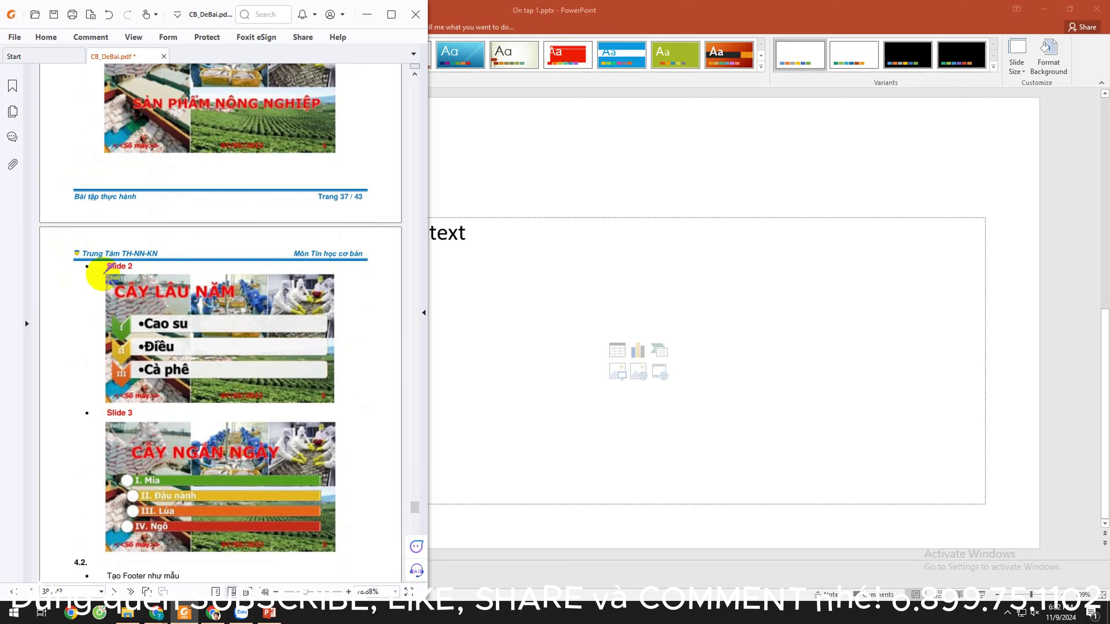
scroll(101, 302, "down", 3)
scroll(109, 302, "down", 2)
scroll(104, 310, "down", 1)
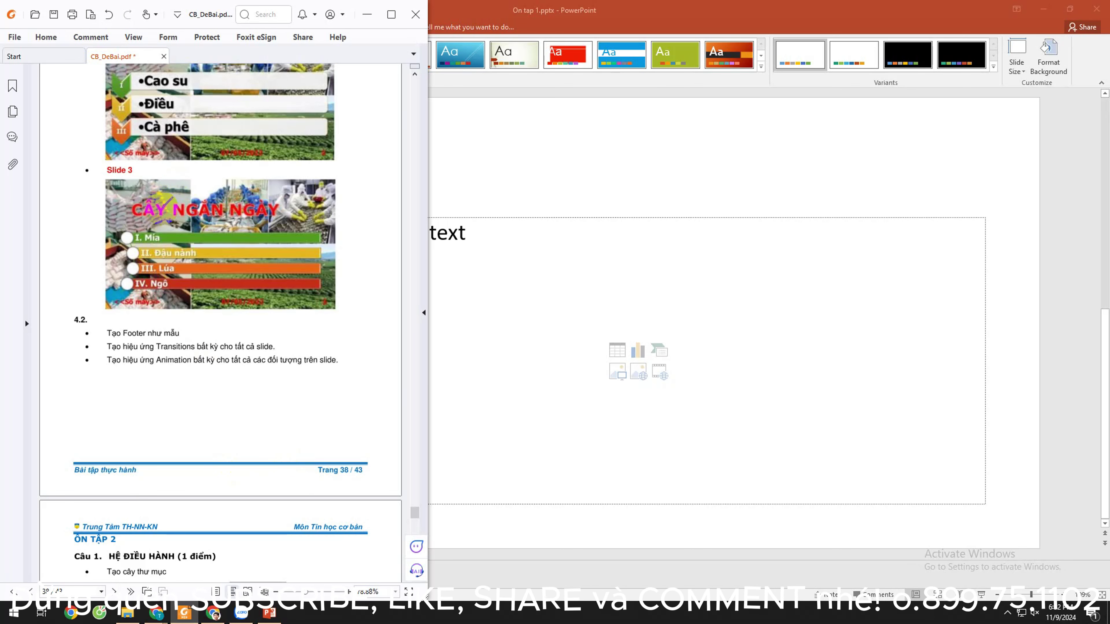
scroll(214, 236, "up", 3)
scroll(214, 236, "up", 4)
scroll(214, 236, "up", 3)
scroll(214, 235, "down", 1)
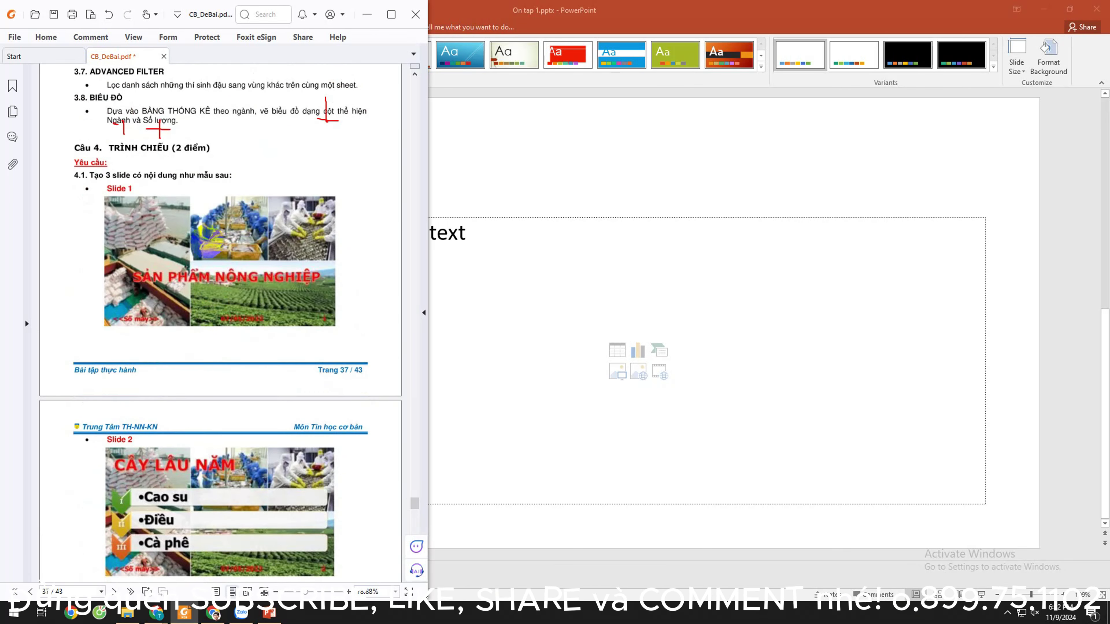
scroll(212, 237, "up", 1)
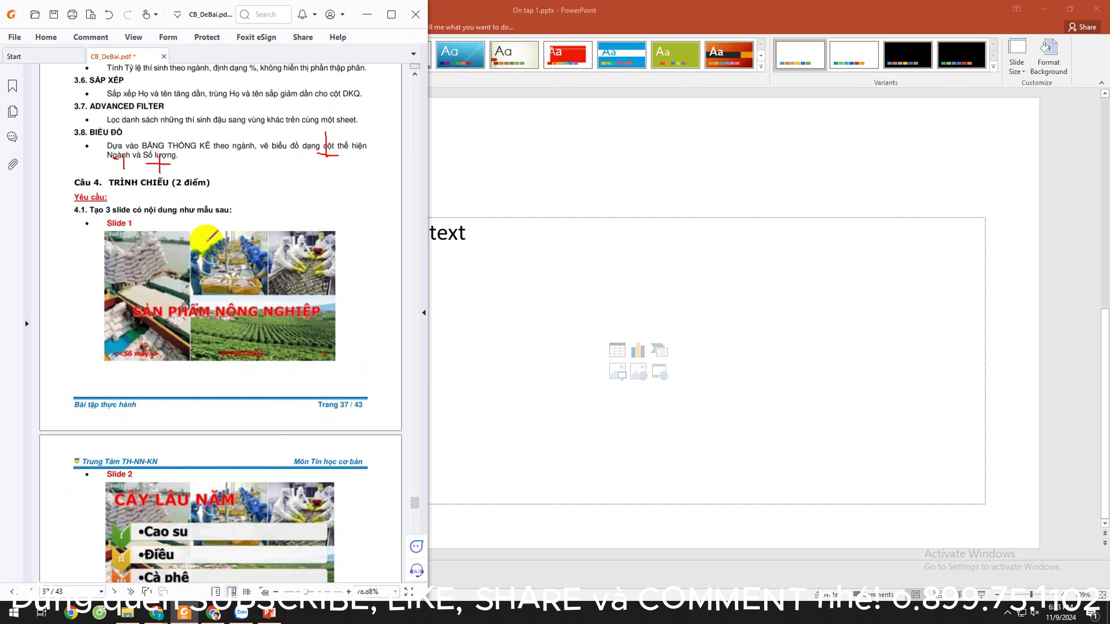
scroll(312, 474, "down", 3)
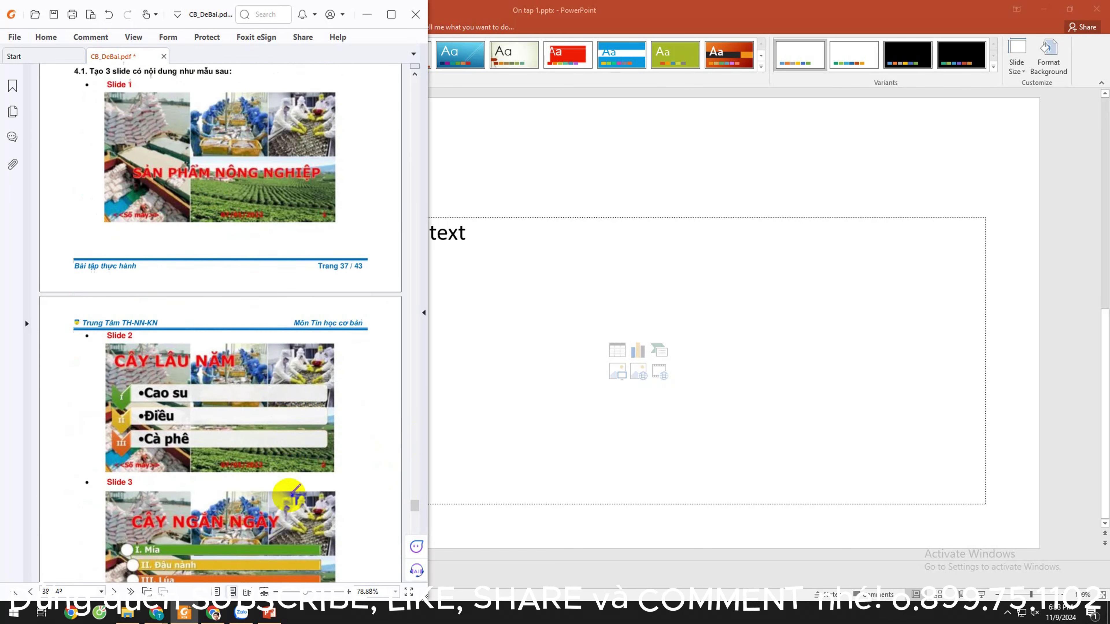
scroll(287, 470, "down", 1)
scroll(287, 470, "up", 1)
scroll(338, 154, "up", 1)
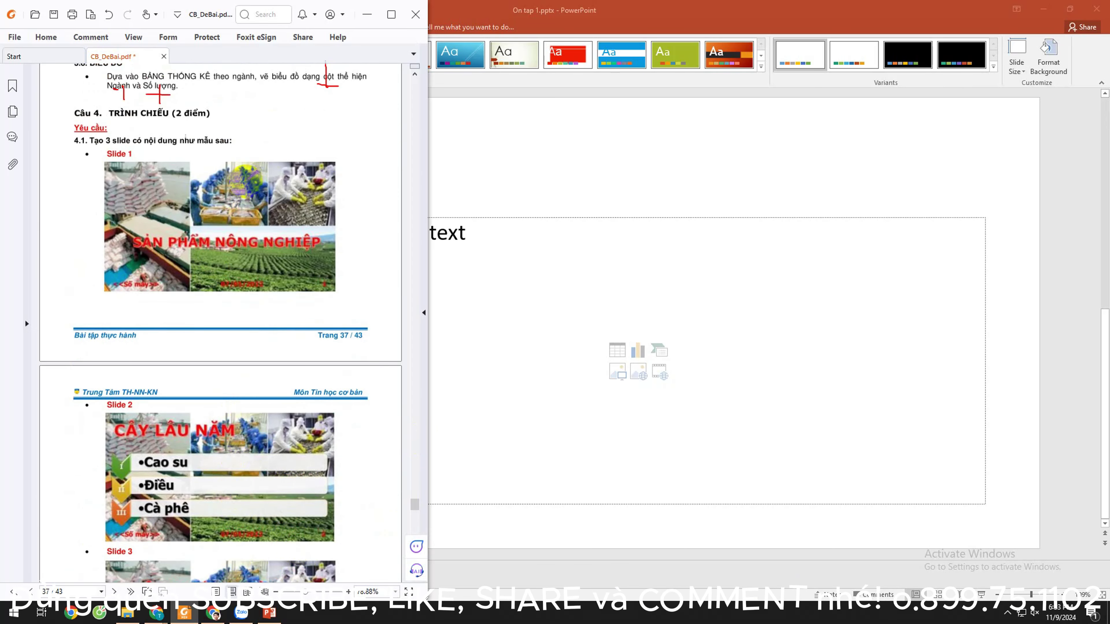
Step: Browse to CB_HocLieu_GV_SV_18Tiet > CB_Hinh > Hinh_OnTap and look over the practice images
left_click(131, 616)
double_click(231, 125)
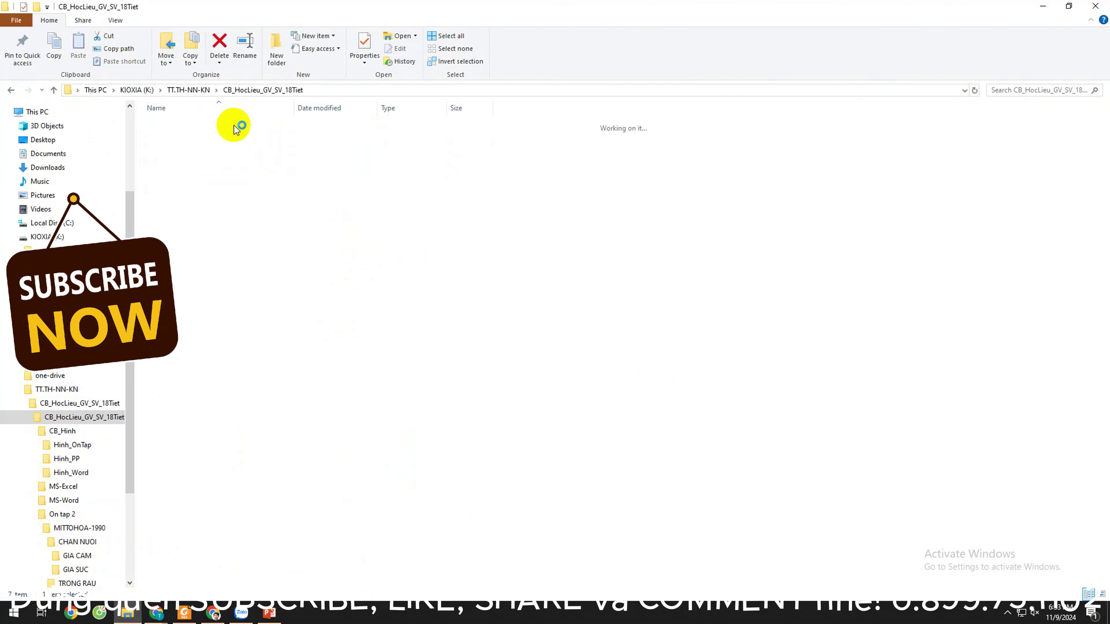
double_click(234, 125)
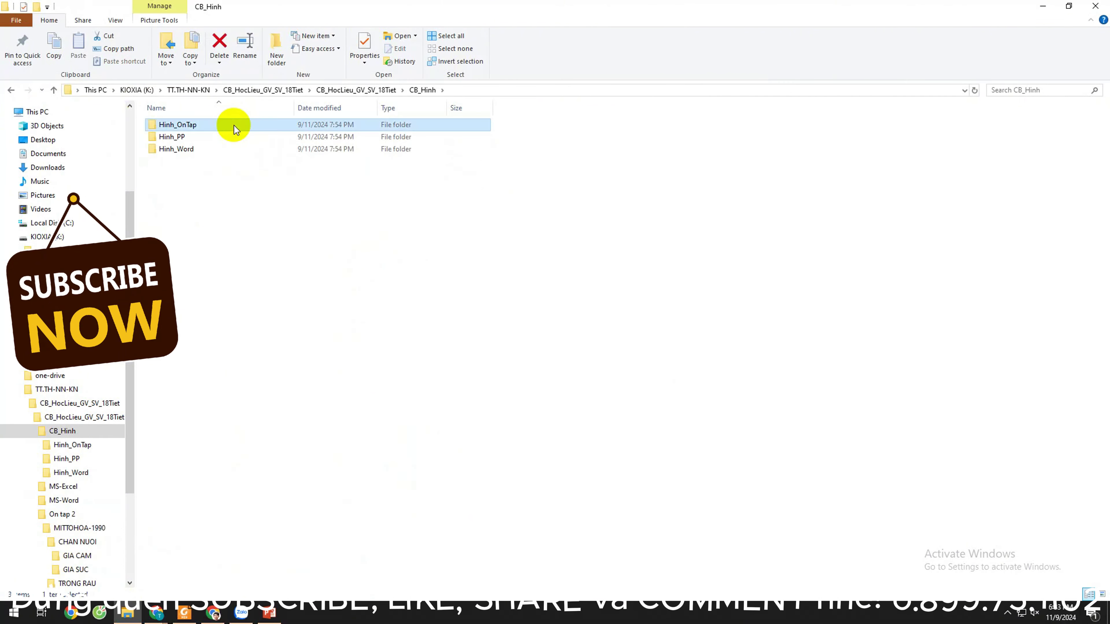
double_click(202, 125)
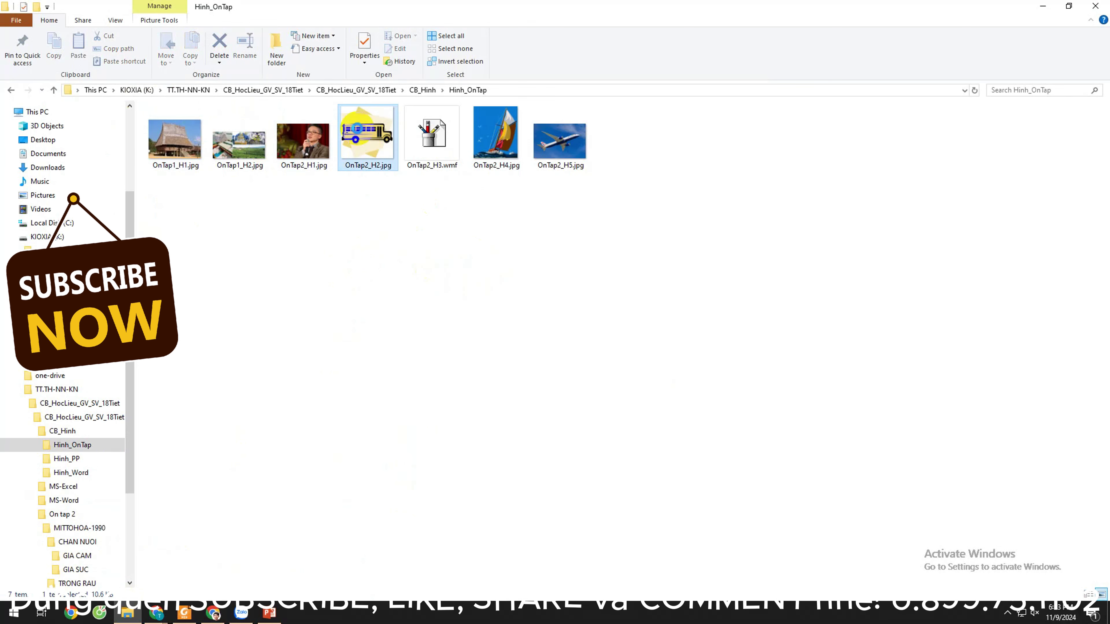
left_click(305, 151)
left_click(245, 145)
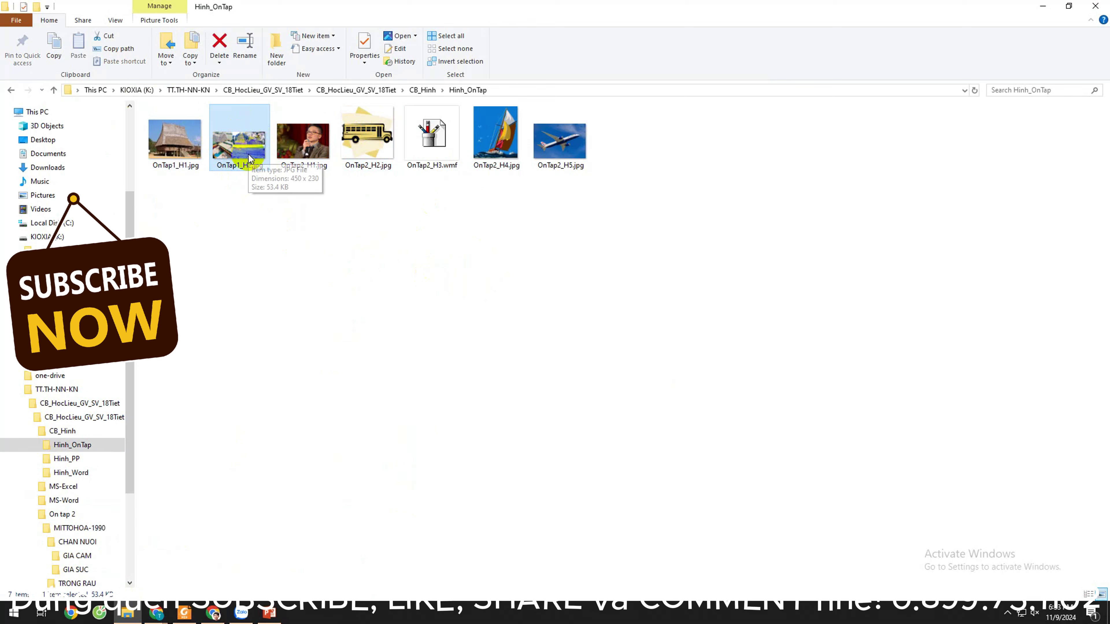
mouse_move(239, 143)
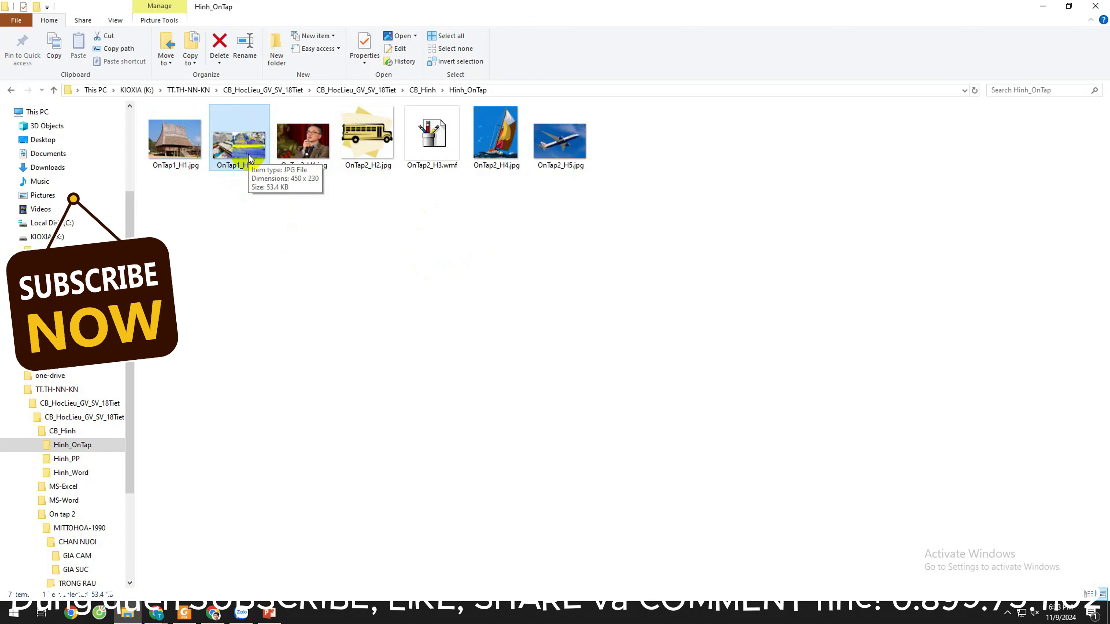
Step: Tile PowerPoint on the right half of the screen and the Foxit PDF on the left
left_click(265, 617)
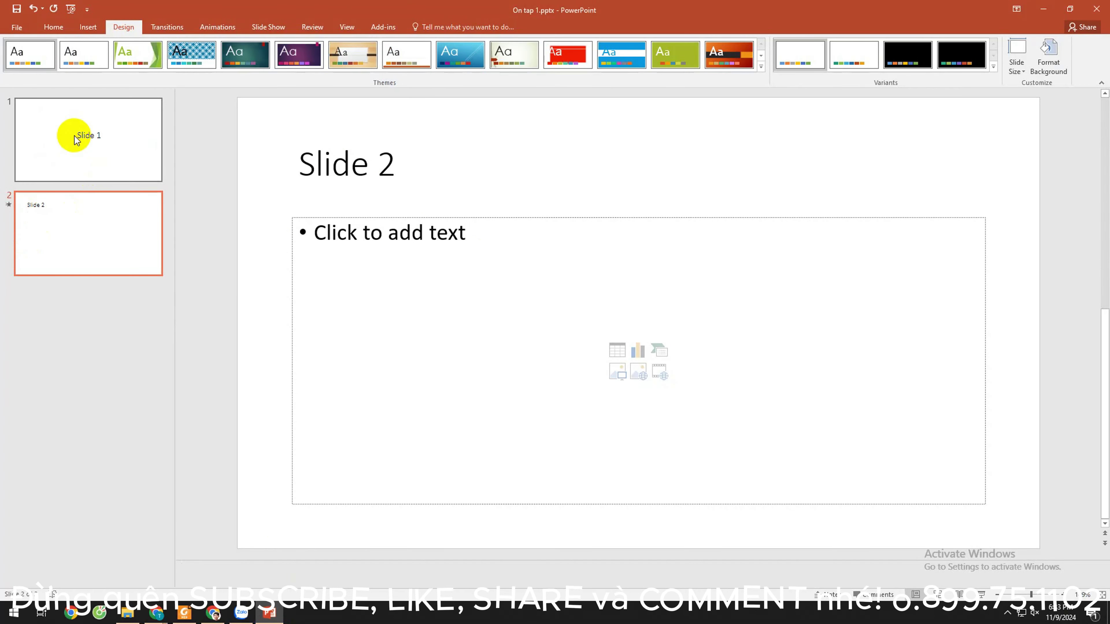
left_click(79, 134)
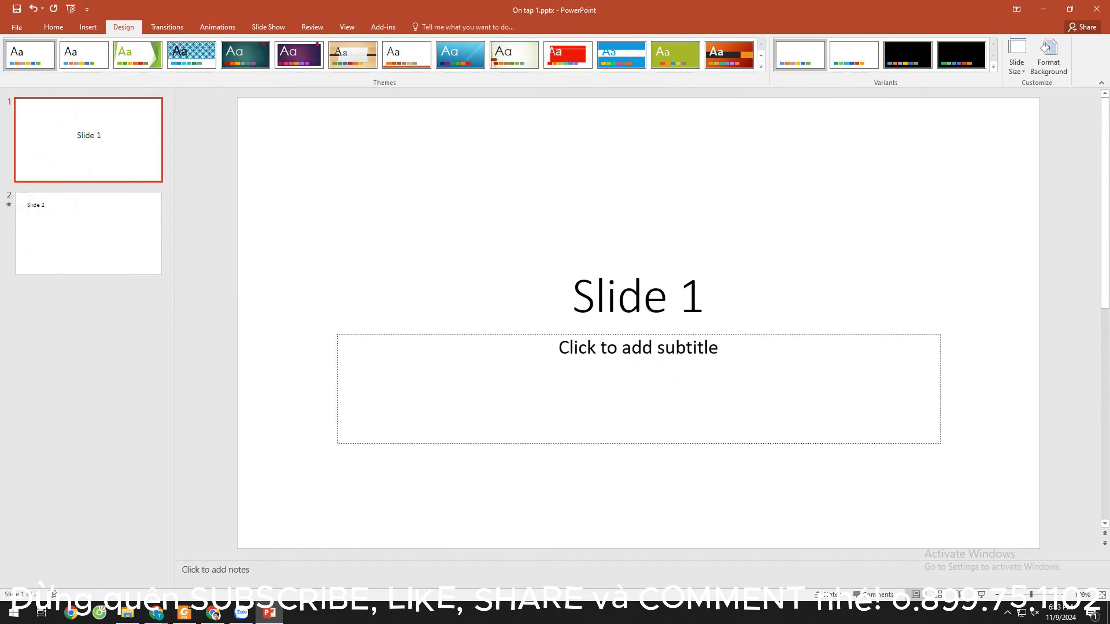
left_click_drag(384, 12, 1107, 107)
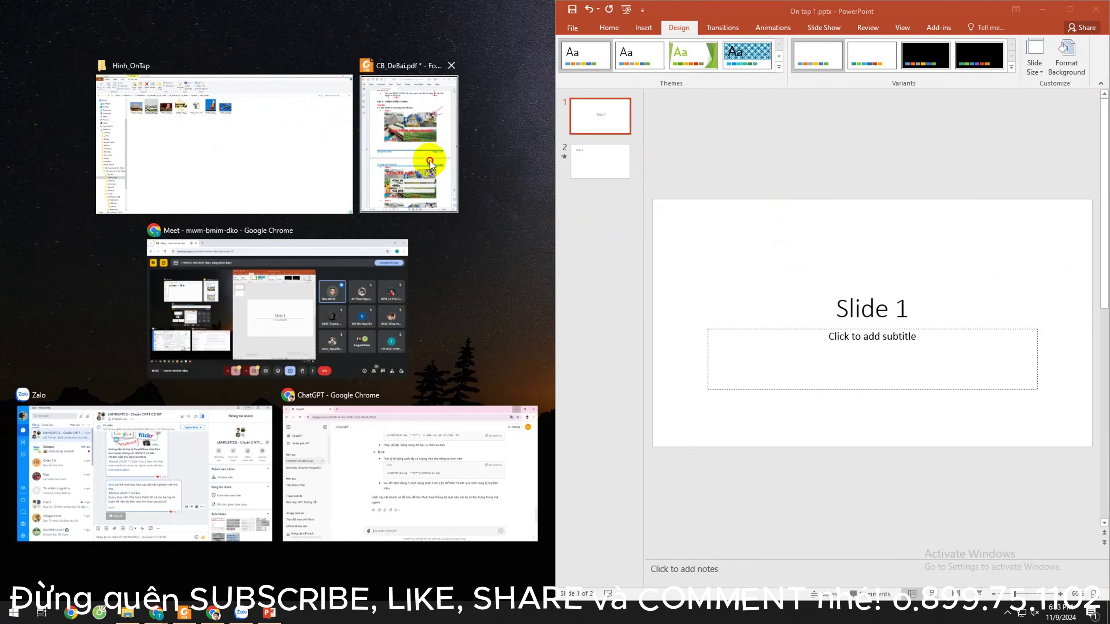
left_click(426, 161)
left_click_drag(553, 263, 426, 270)
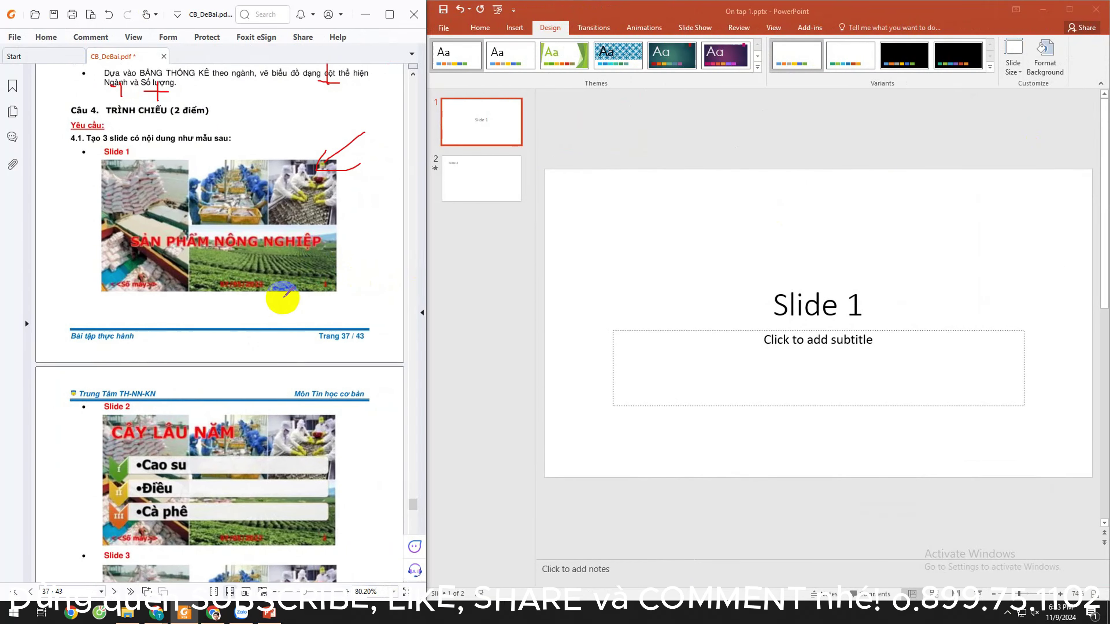
Step: Circle the Slide 1 sample title SẢN PHẨM NÔNG NGHIỆP in red
scroll(284, 296, "up", 1, "ctrl")
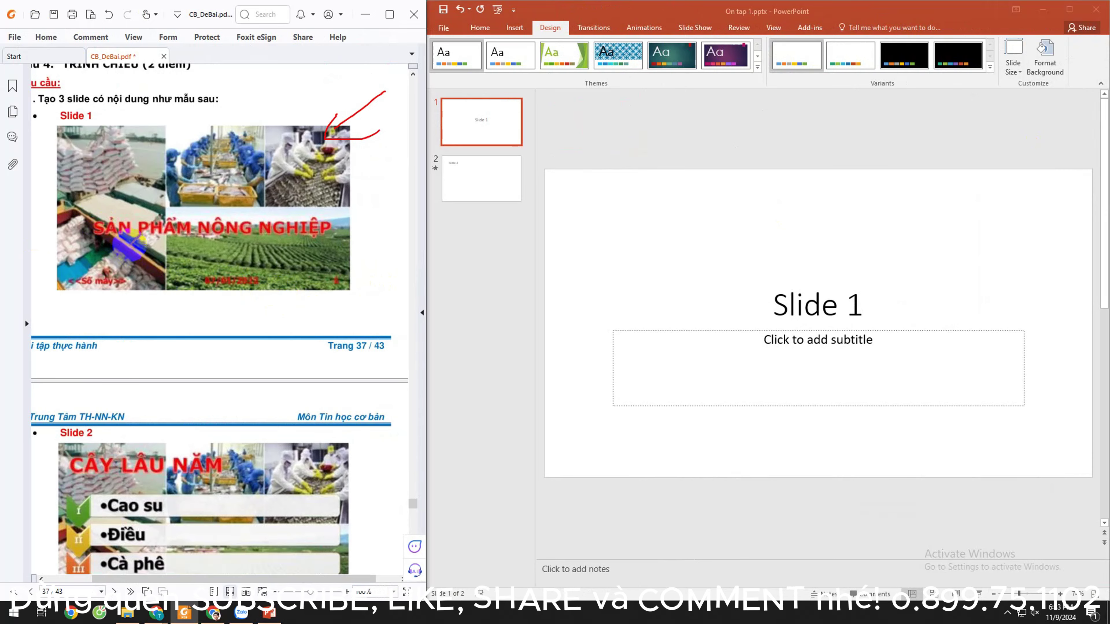
scroll(129, 246, "down", 2)
scroll(124, 255, "down", 5)
scroll(127, 273, "down", 3)
scroll(125, 278, "up", 7)
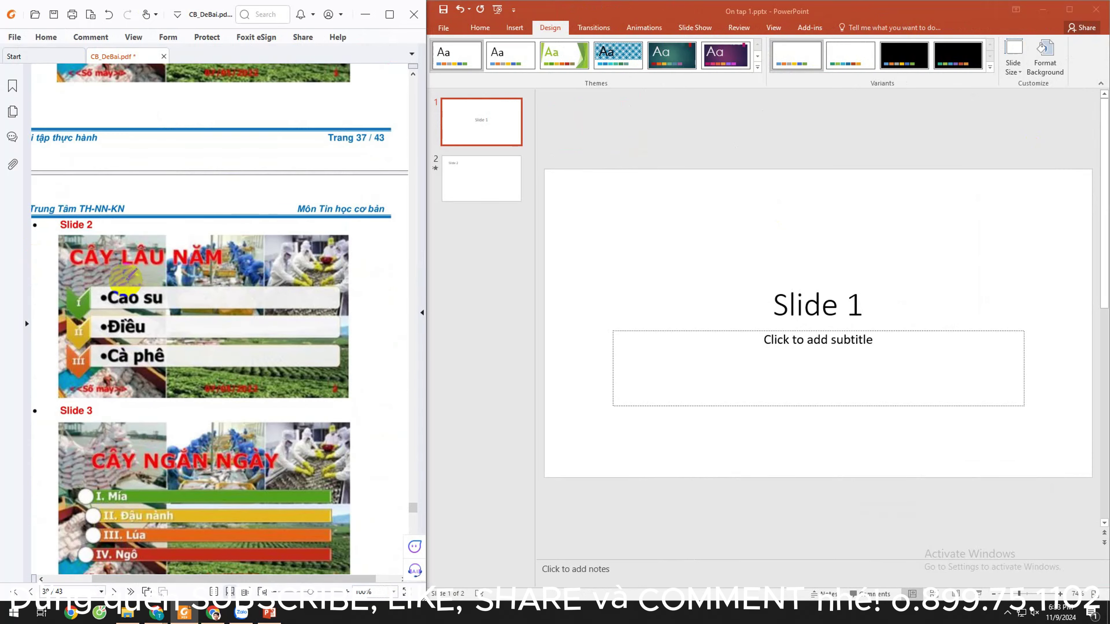
scroll(125, 278, "up", 5)
scroll(125, 278, "up", 3)
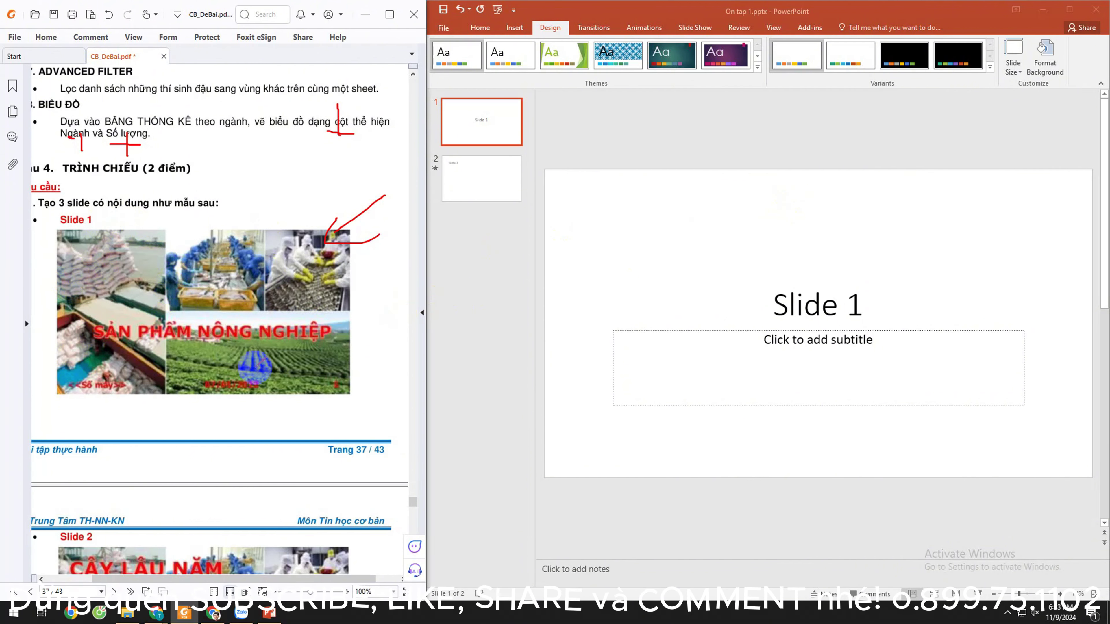
scroll(255, 367, "down", 2)
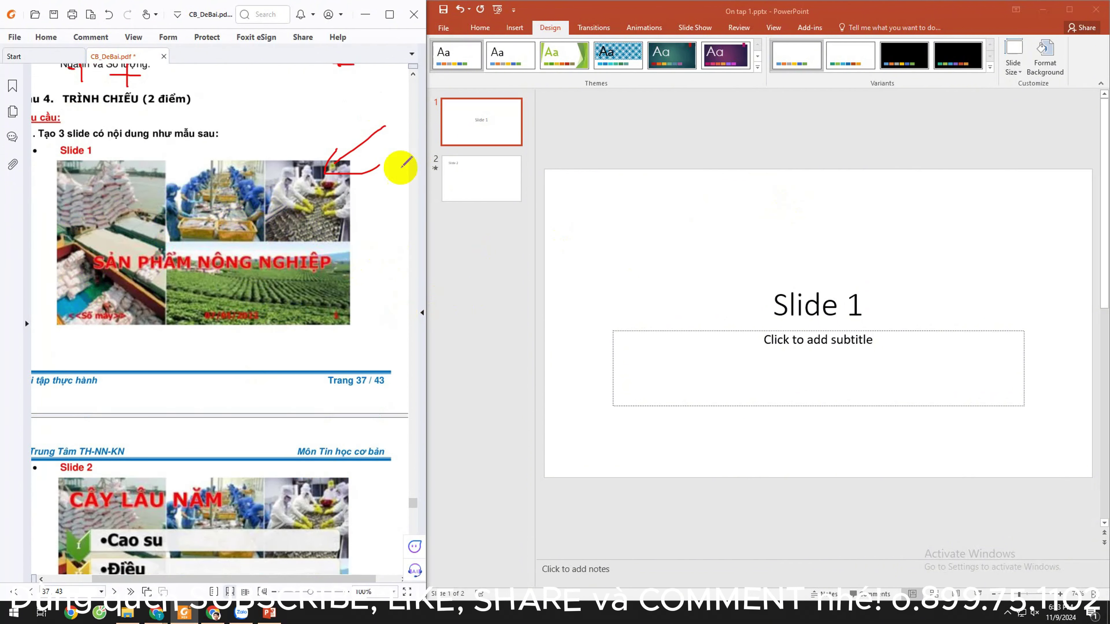
left_click_drag(100, 271, 86, 239)
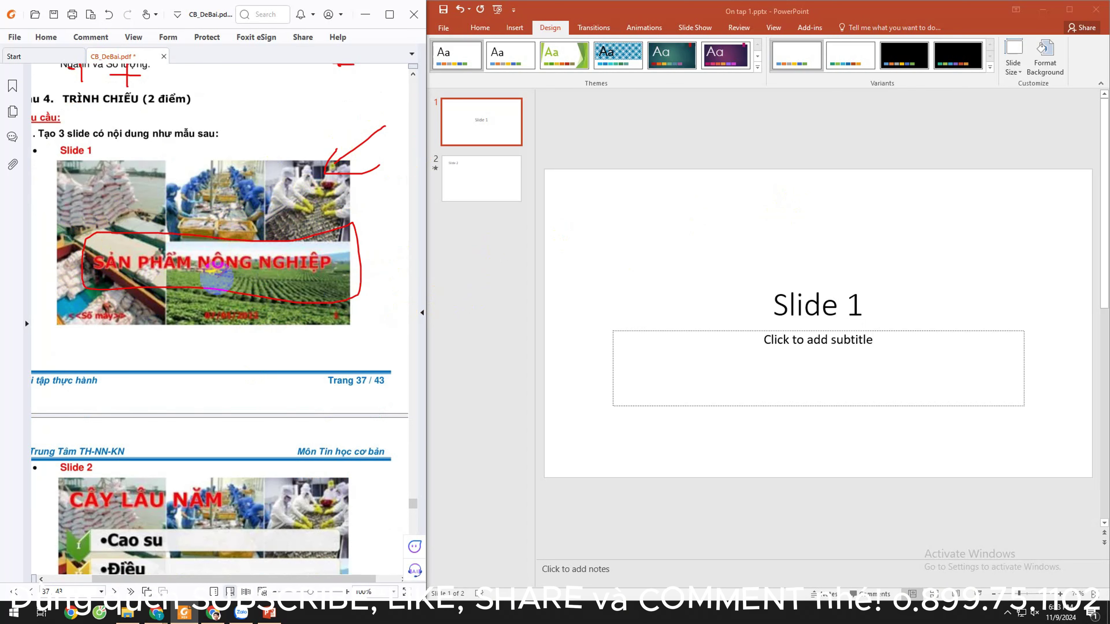
Step: Circle the CÂY LÂU NĂM and CÂY NGẮN NGÀY sample titles in red
scroll(218, 274, "down", 4)
scroll(163, 360, "down", 2)
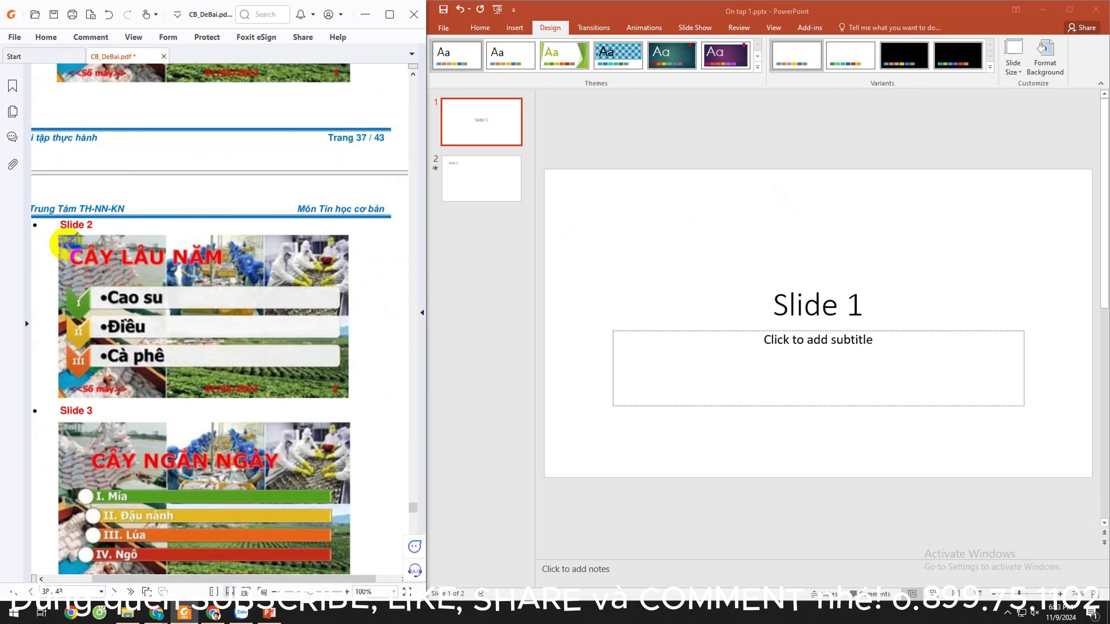
mouse_move(67, 254)
left_mouse_down()
mouse_move(94, 293)
mouse_move(70, 287)
left_mouse_up()
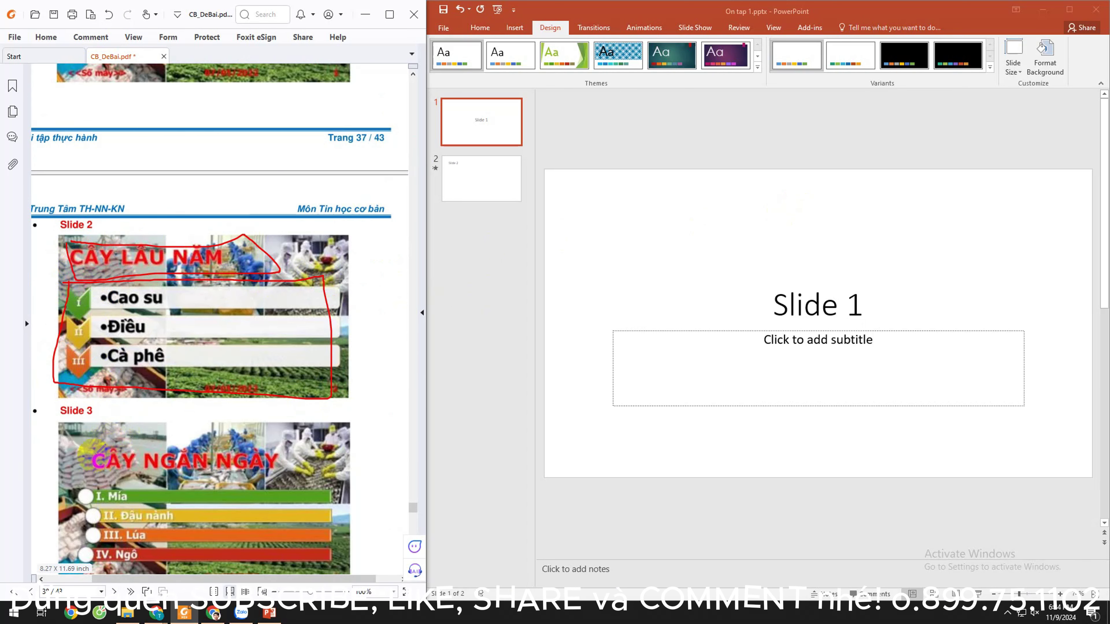
mouse_move(76, 444)
left_mouse_down()
mouse_move(290, 438)
mouse_move(131, 471)
mouse_move(86, 457)
mouse_move(79, 553)
mouse_move(305, 558)
mouse_move(78, 481)
left_mouse_up()
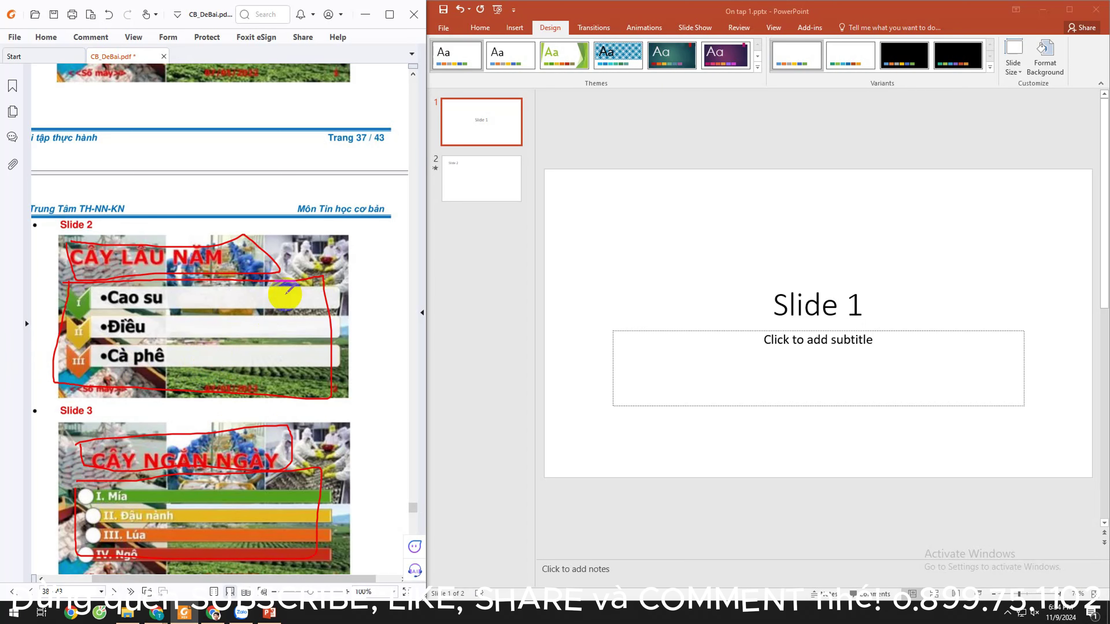
scroll(333, 372, "up", 1)
scroll(336, 369, "up", 4)
scroll(336, 371, "up", 1)
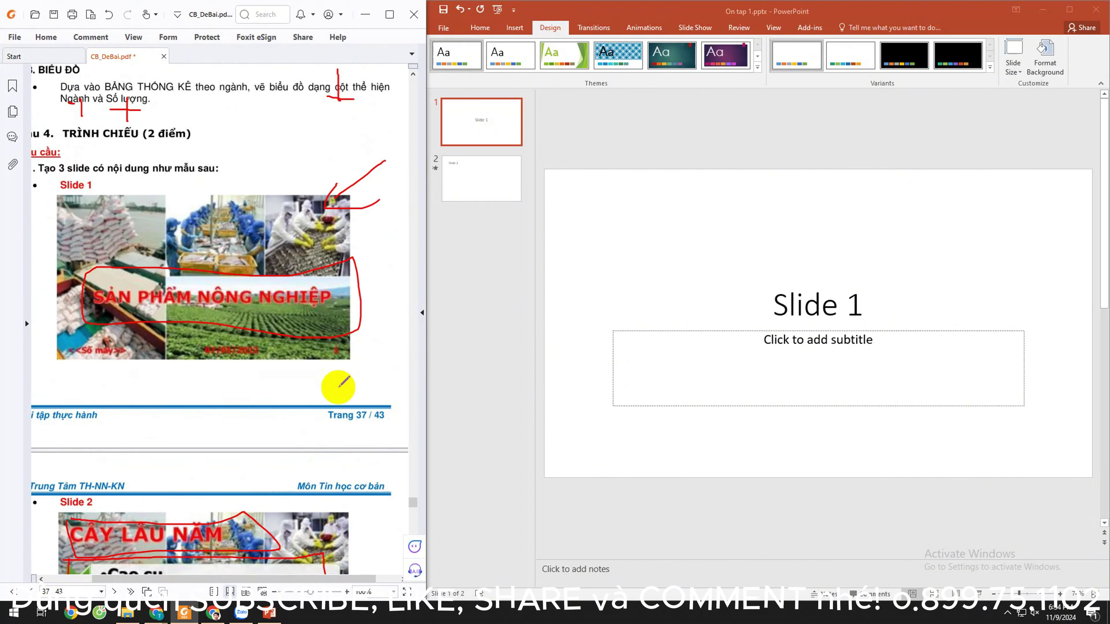
left_click(739, 262)
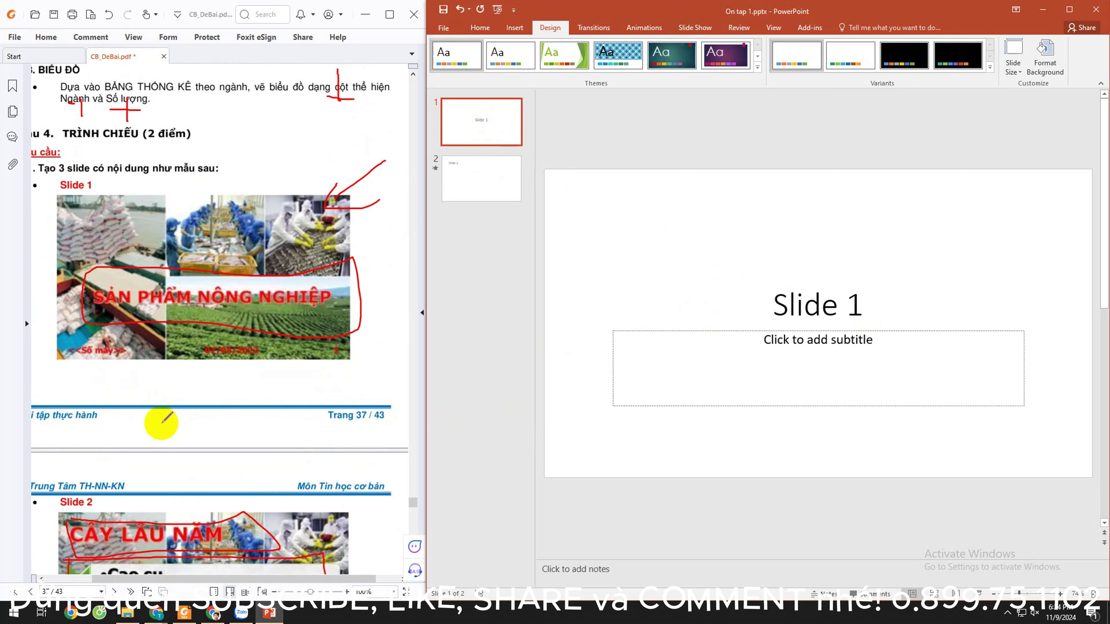
Step: Confirm Slide 1 uses the Title Slide layout
right_click(452, 109)
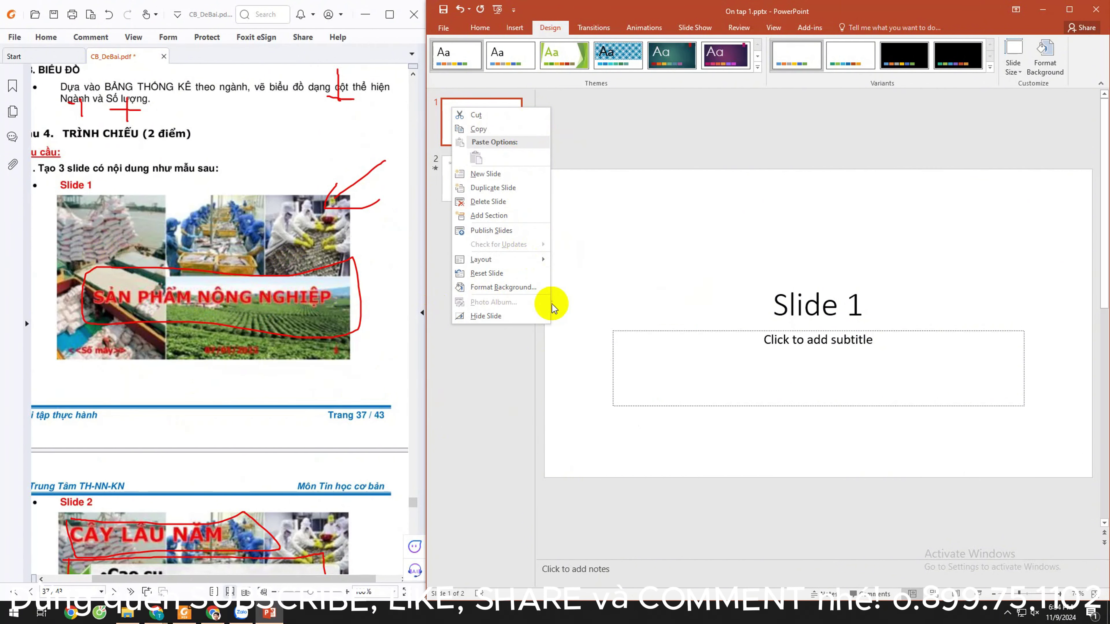
mouse_move(481, 259)
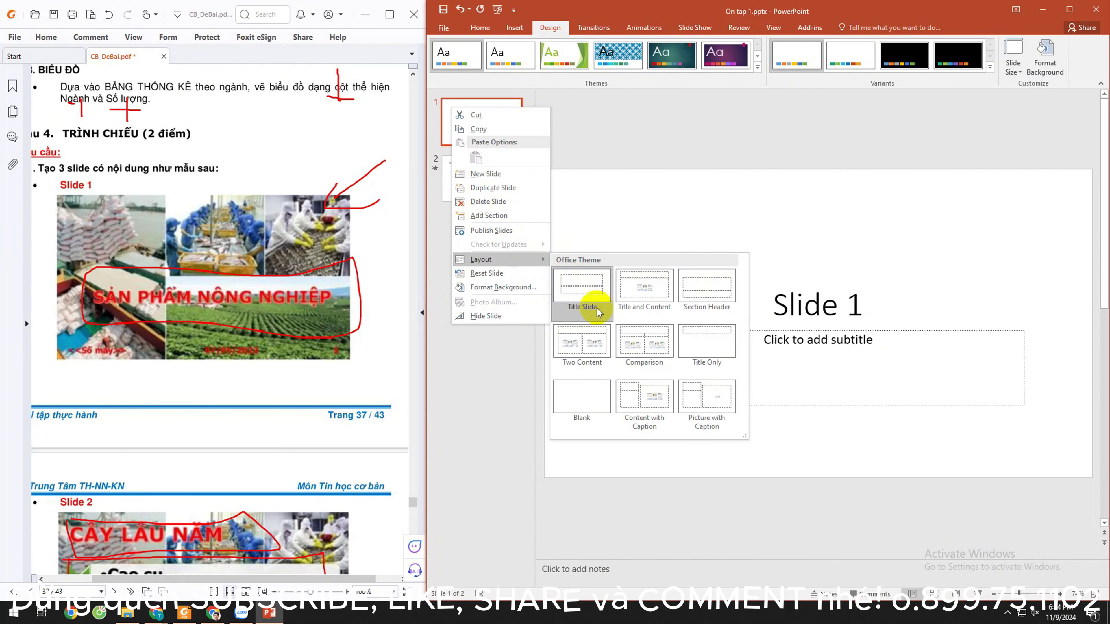
left_click(587, 302)
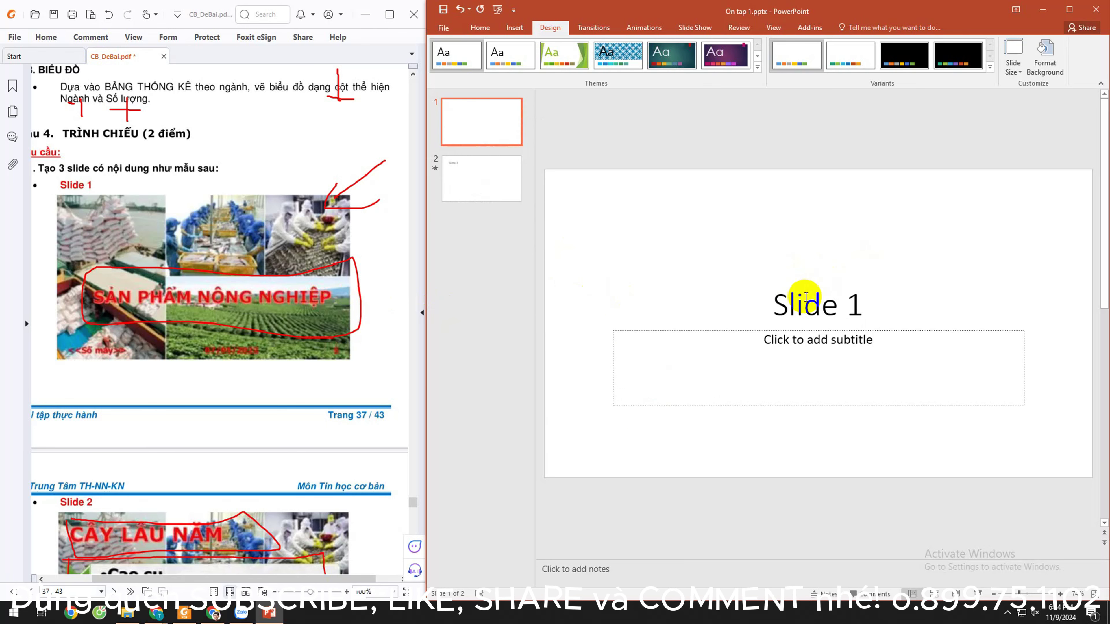
left_click(794, 298)
left_click(778, 349)
Step: Replace Slide 1's title text with 'SẢN PHẨM NÔNG NGHIỆP'
left_click(686, 276)
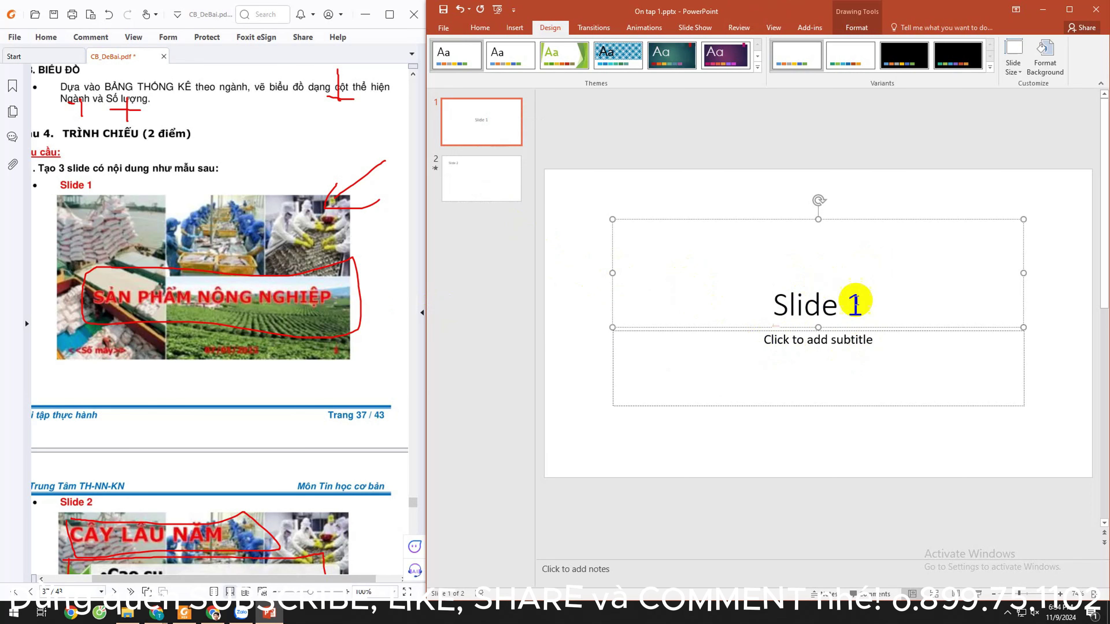
left_click_drag(867, 301, 786, 300)
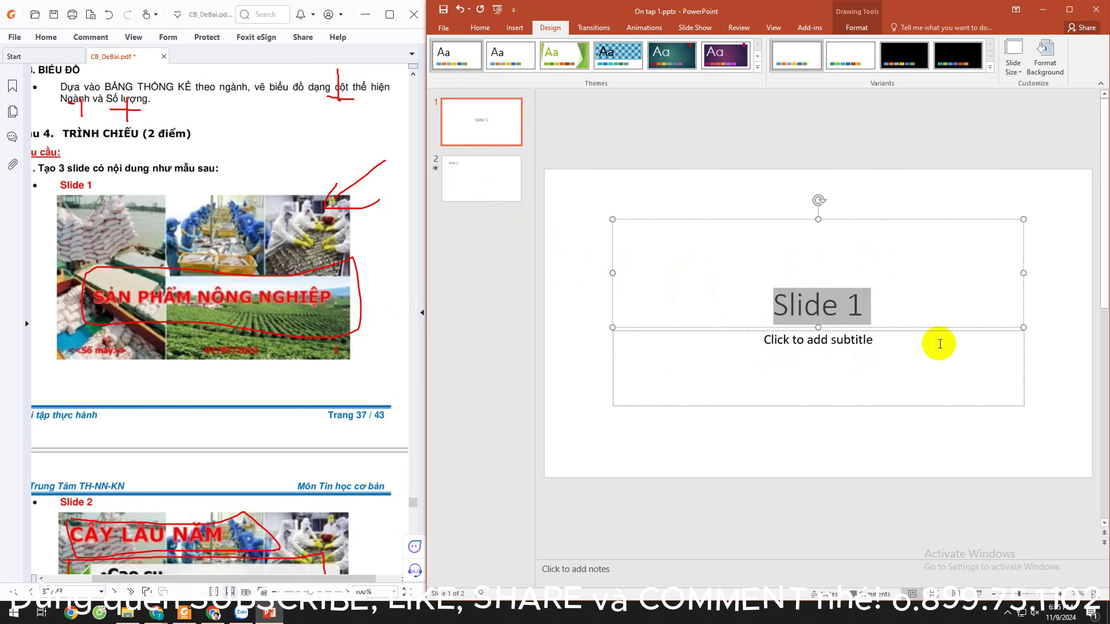
type("SẢN PHA")
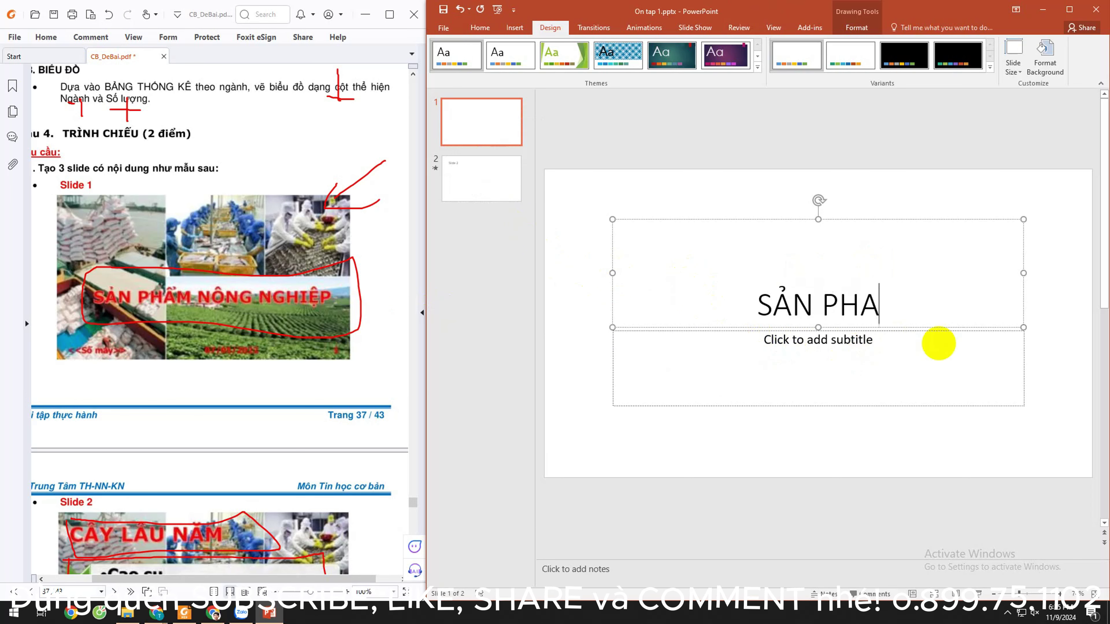
type("ẦM NÔ")
key("BackSpace")
key("BackSpace")
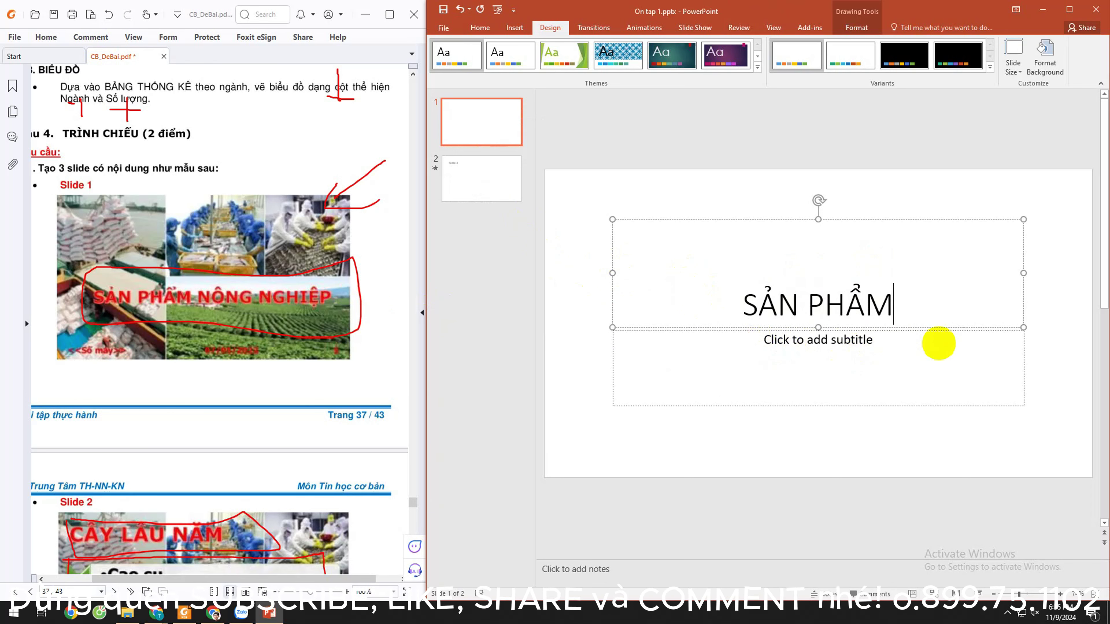
type("NÔNG GNHI")
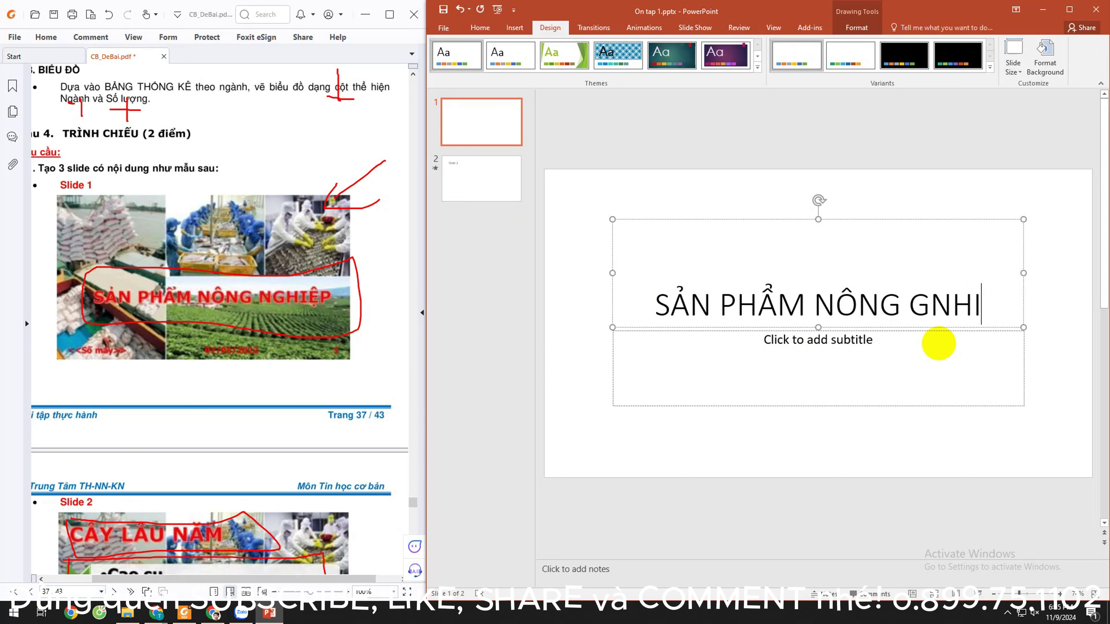
key("BackSpace")
key("BackSpace")
key("BackSpace")
key("BackSpace")
type("NGHIỆP")
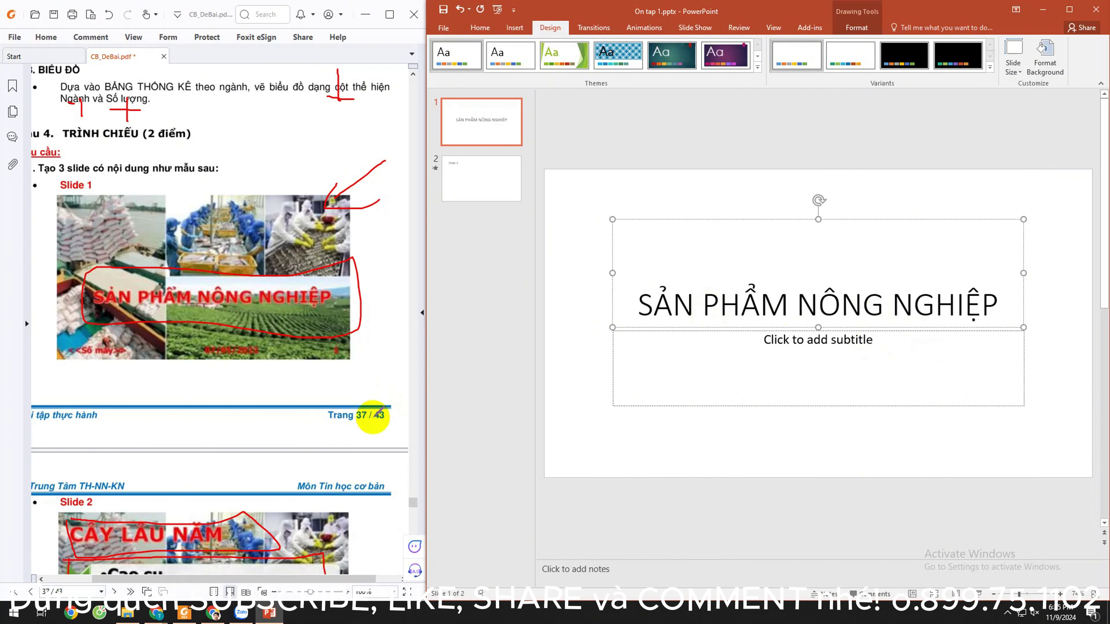
scroll(274, 437, "down", 3)
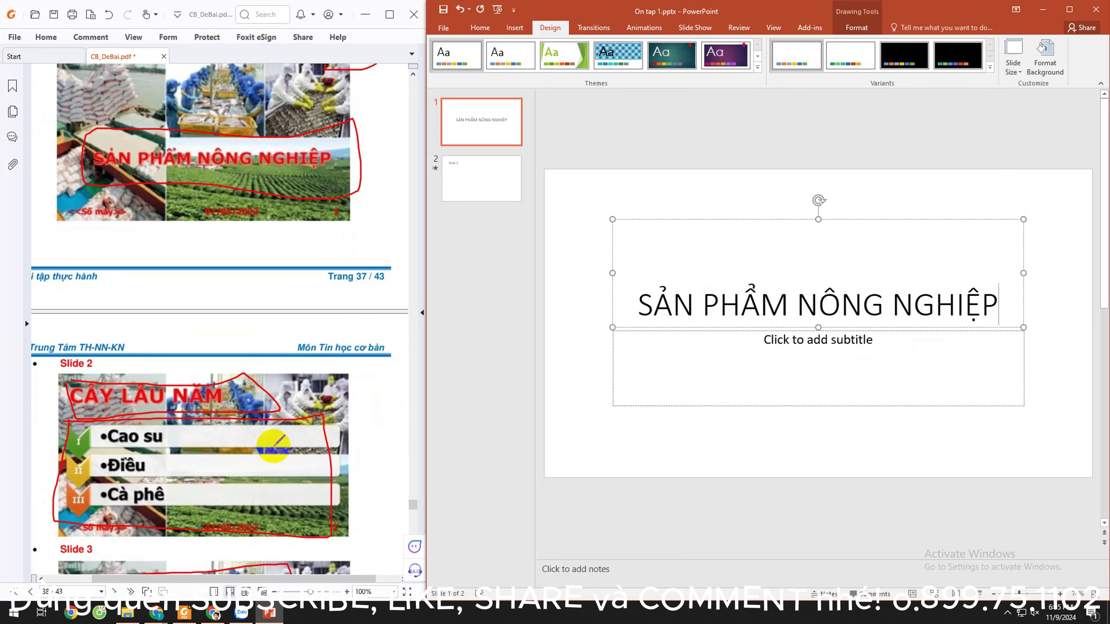
scroll(274, 442, "down", 3)
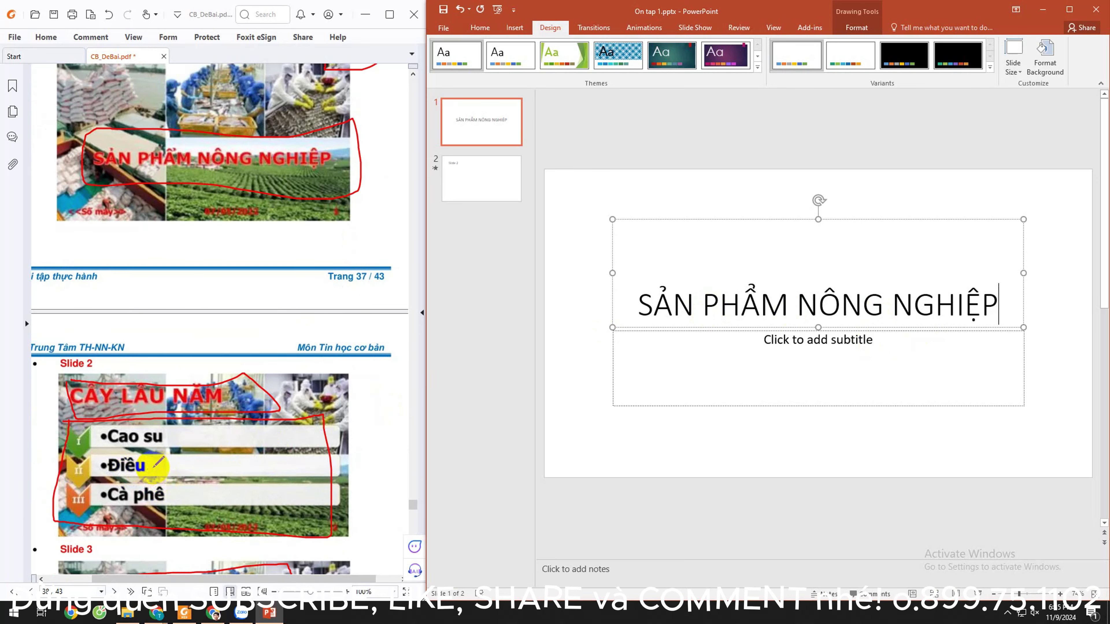
Step: Replace slide 2's 'Slide 2' placeholder title with 'CÂY LÂU NĂM'
scroll(146, 381, "down", 3)
left_click(487, 174)
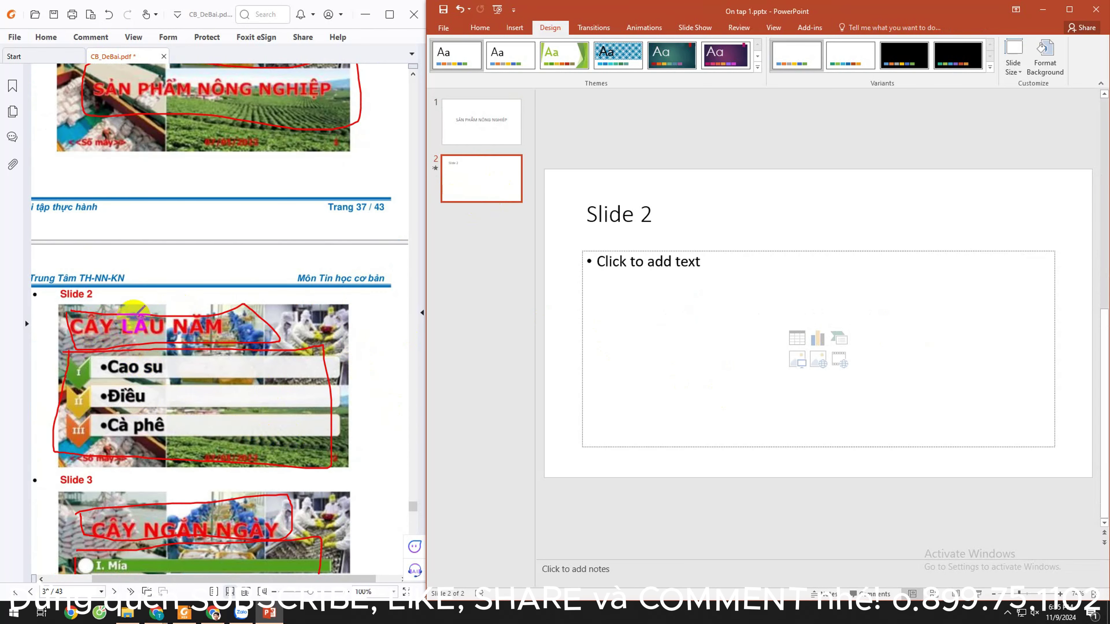
right_click(488, 184)
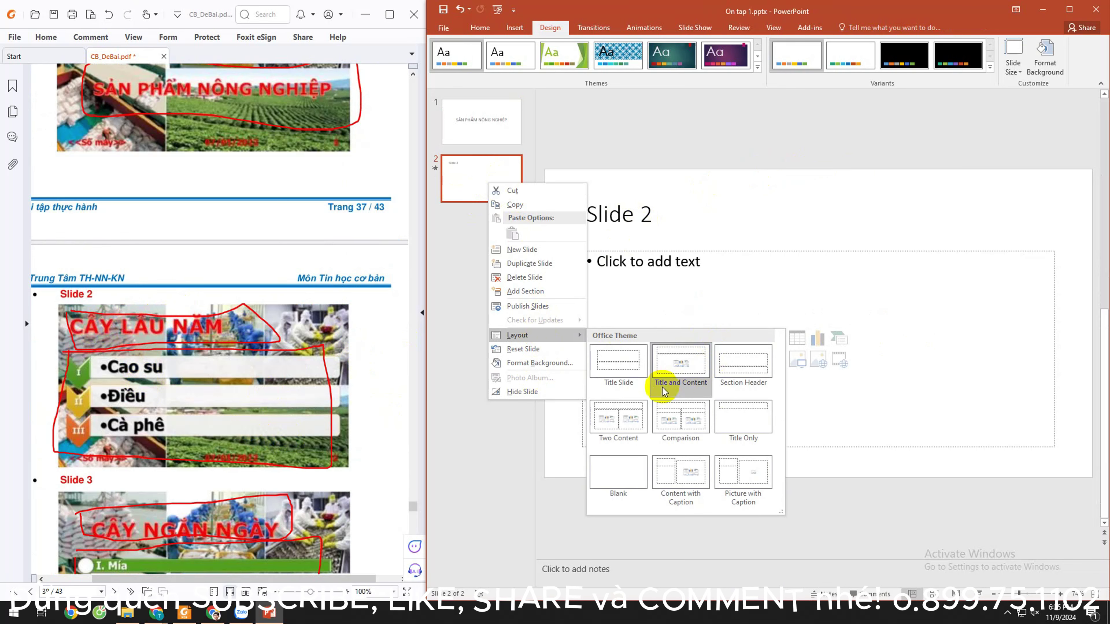
mouse_move(529, 335)
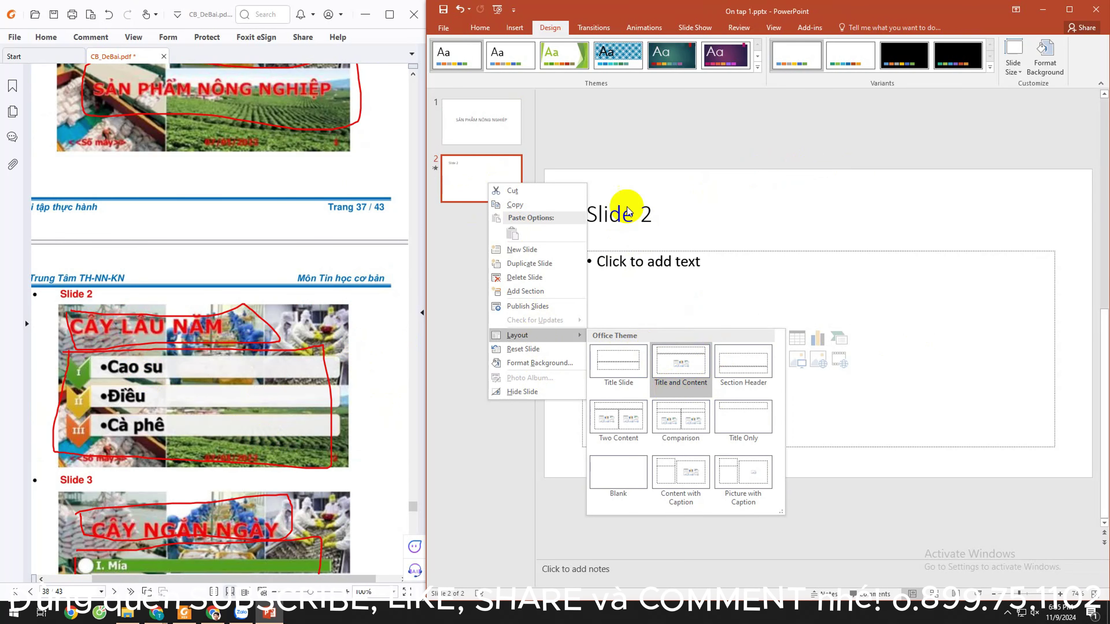
left_click(638, 211)
left_click(651, 214)
left_click_drag(667, 215, 598, 222)
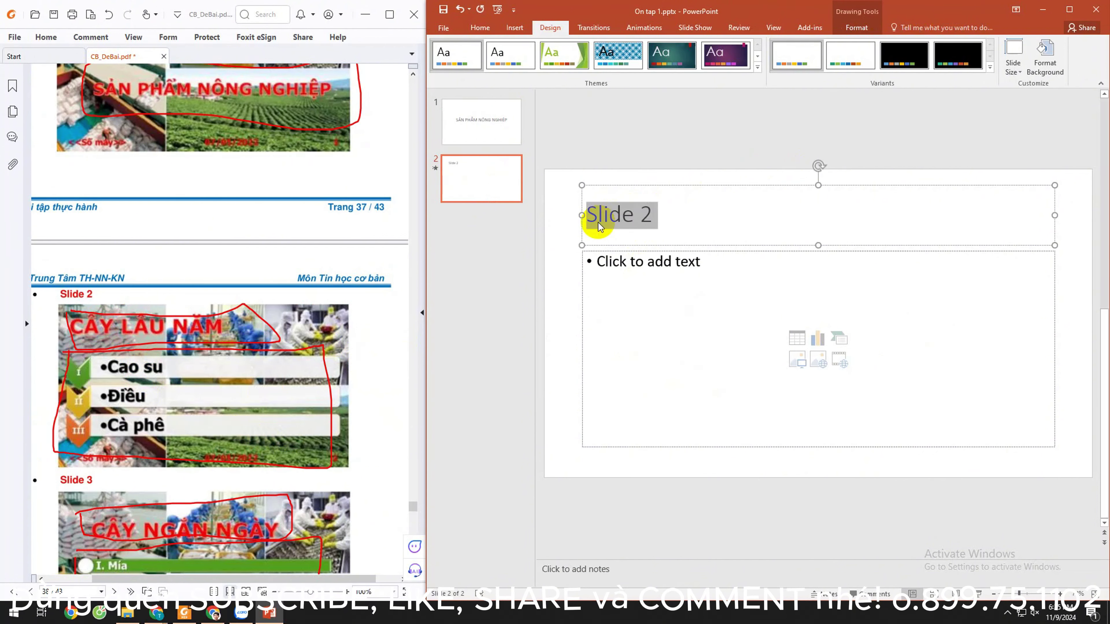
type("CÂY LÂU NĂM")
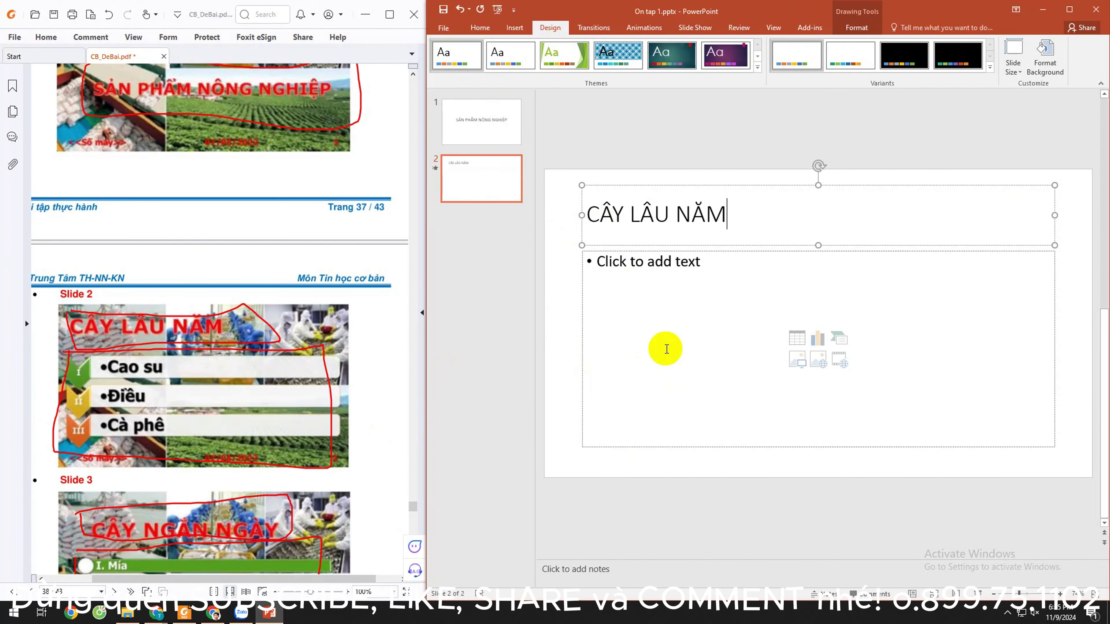
left_click(645, 263)
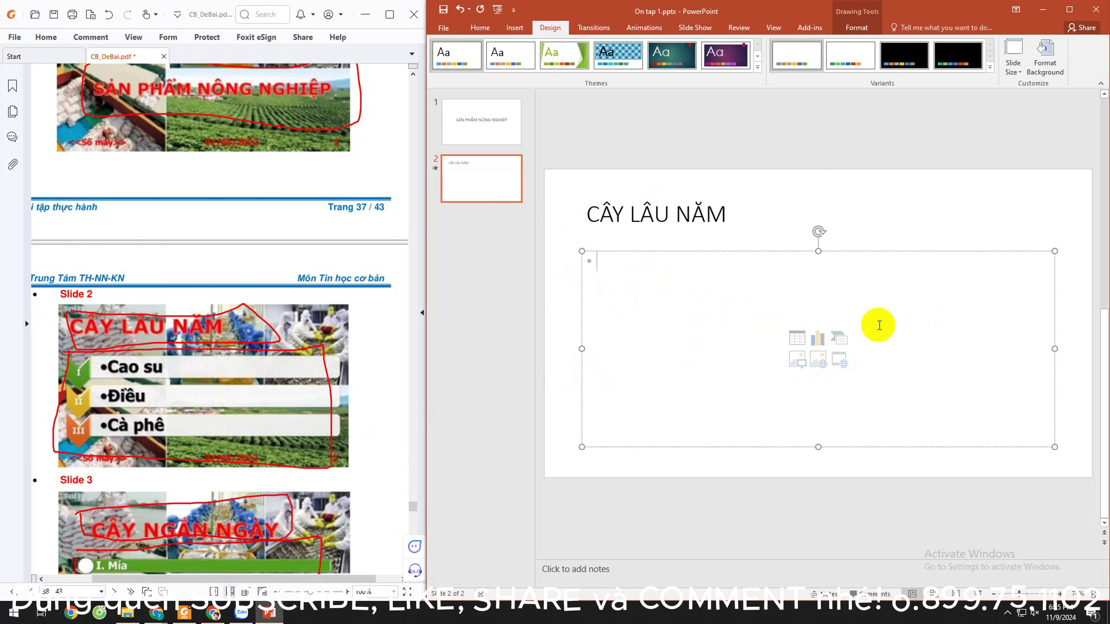
Step: Browse the List, Process, Hierarchy and All SmartArt layout categories
left_click(839, 340)
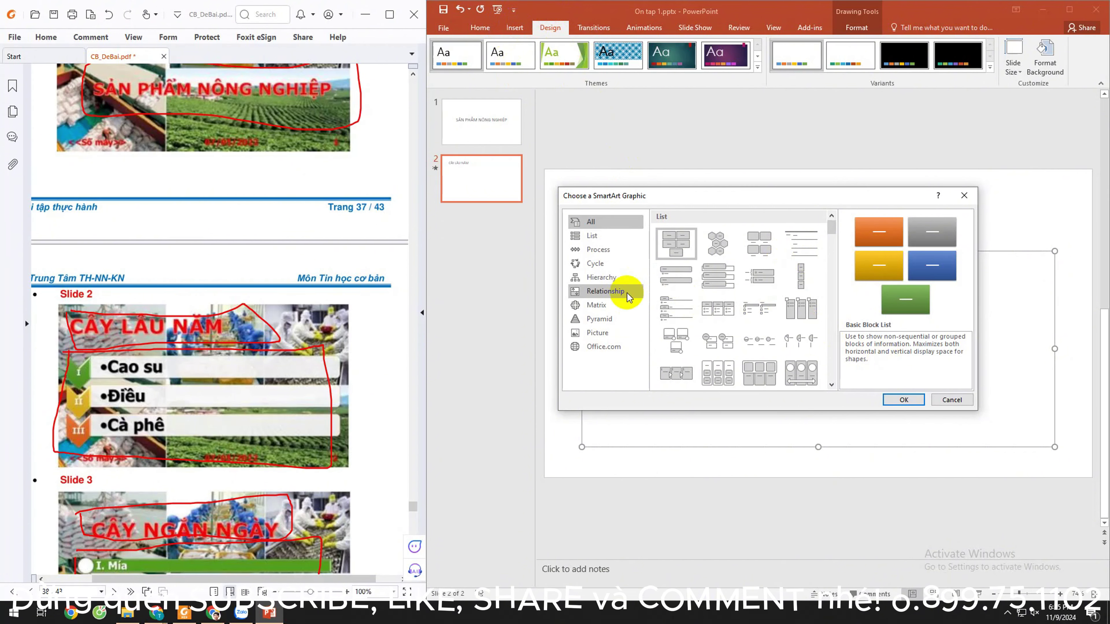
left_click(608, 236)
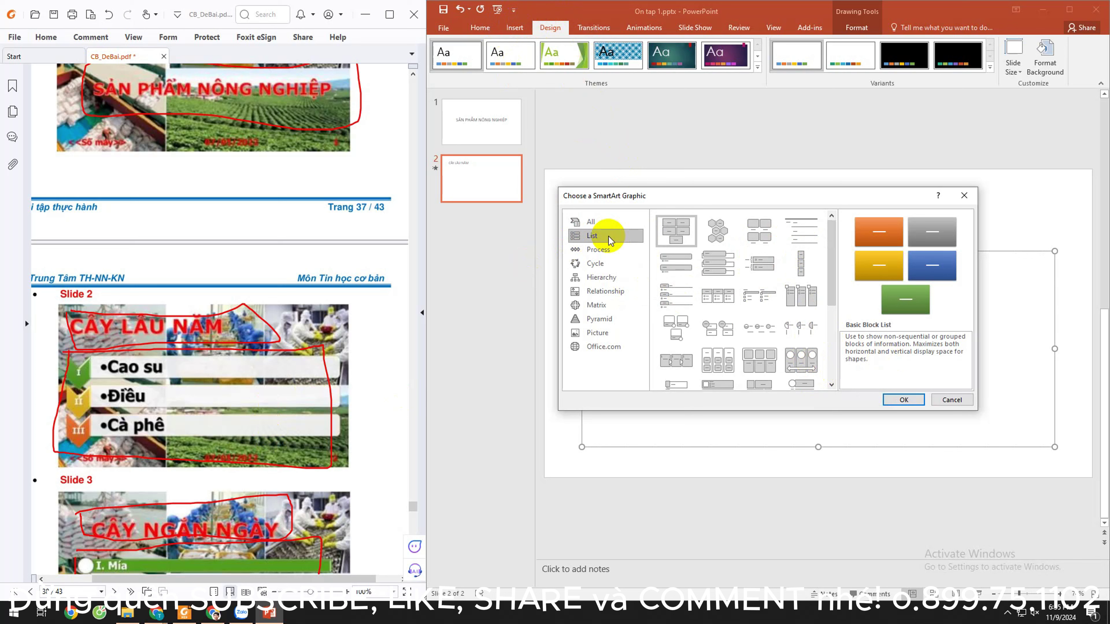
left_click(610, 252)
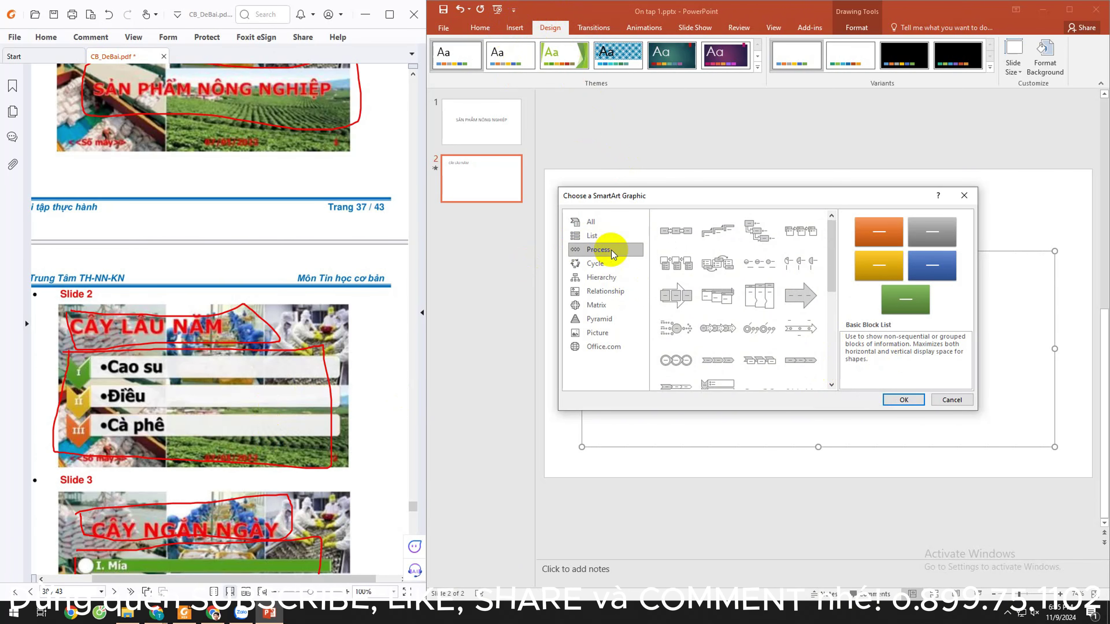
left_click(607, 277)
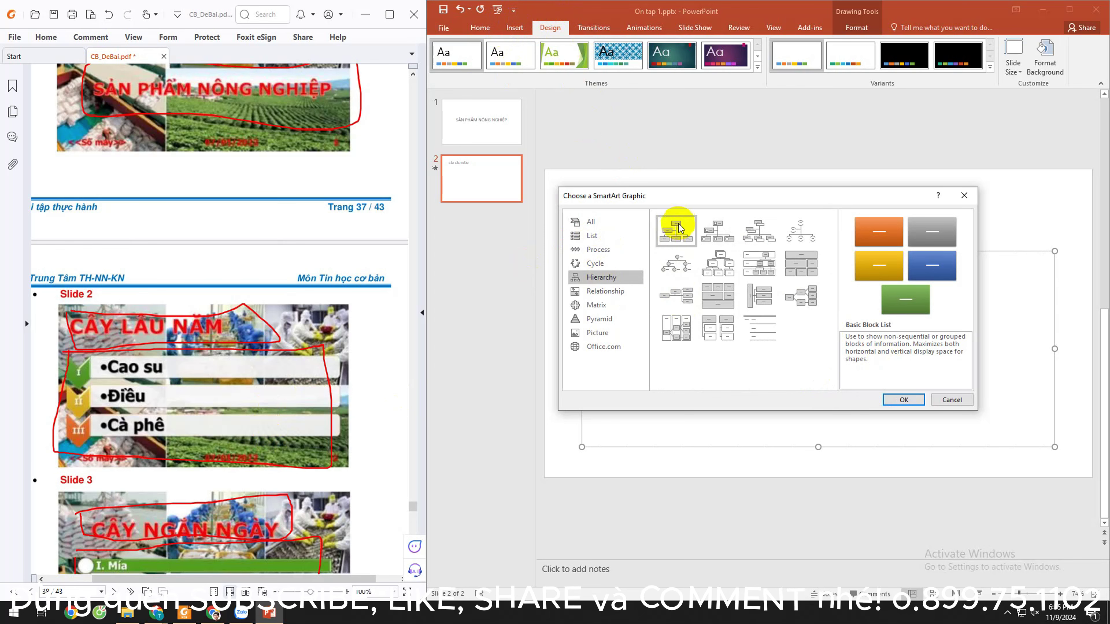
left_click(602, 240)
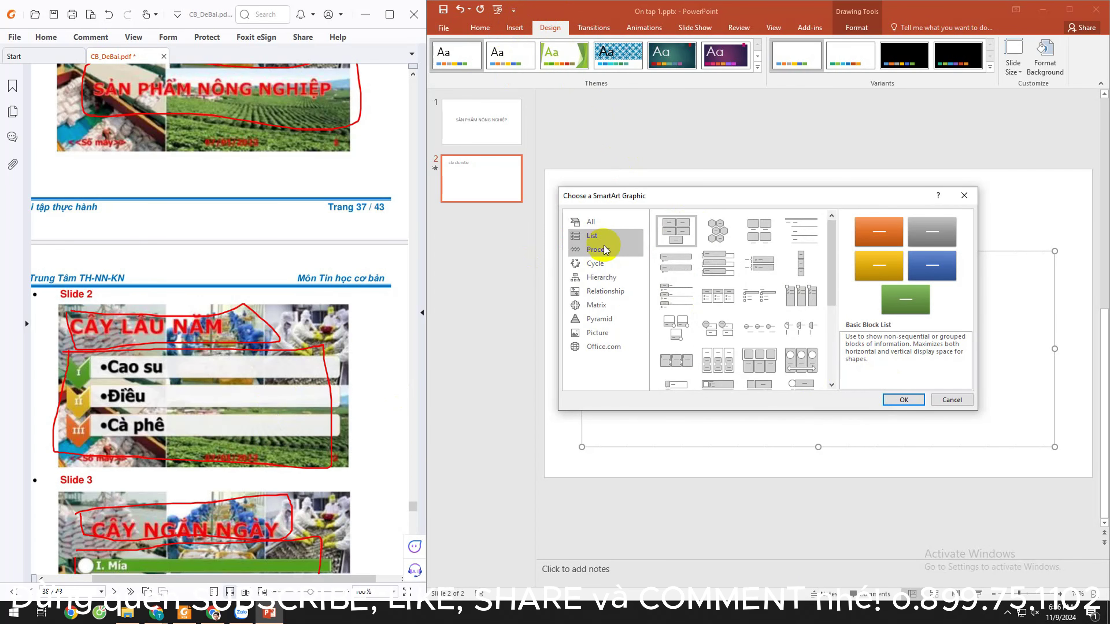
left_click(605, 221)
scroll(746, 321, "down", 3)
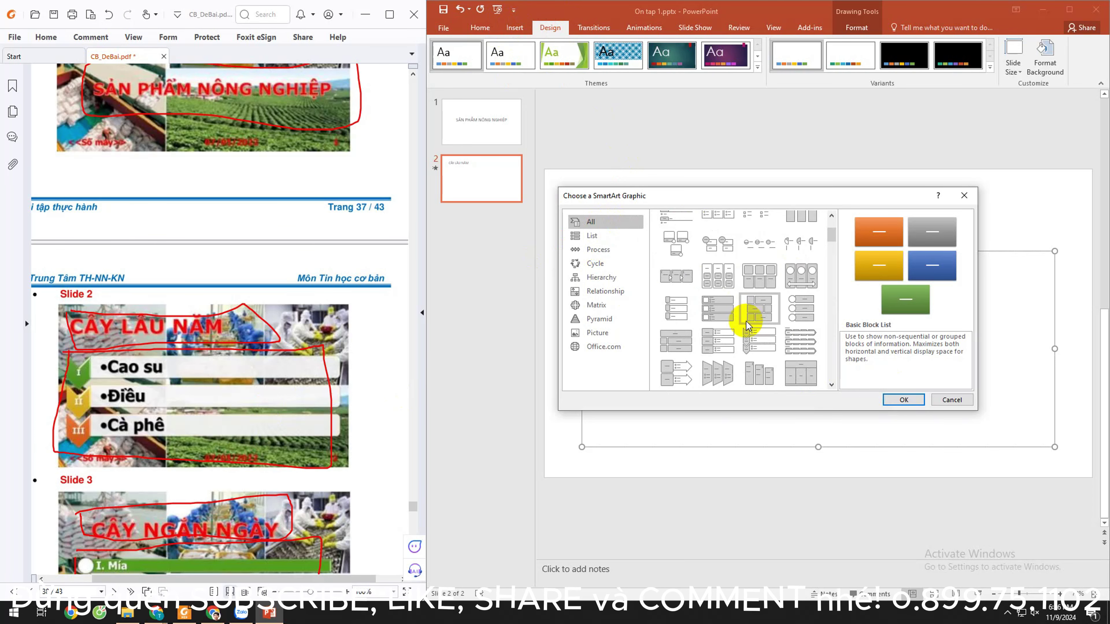
scroll(769, 355, "down", 3)
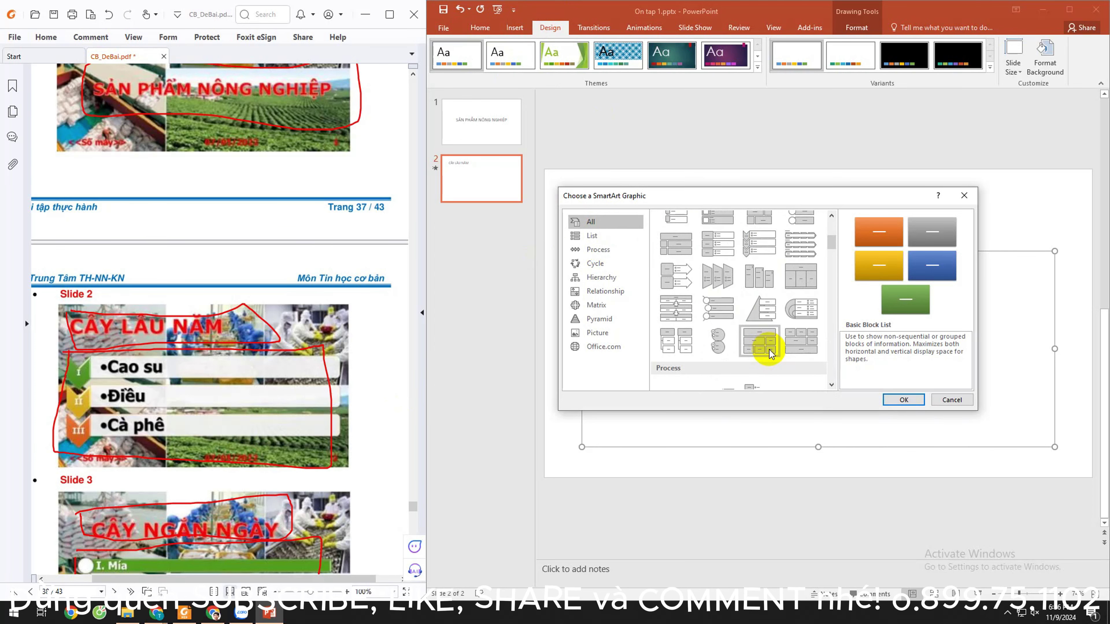
scroll(769, 356, "down", 3)
scroll(768, 353, "down", 3)
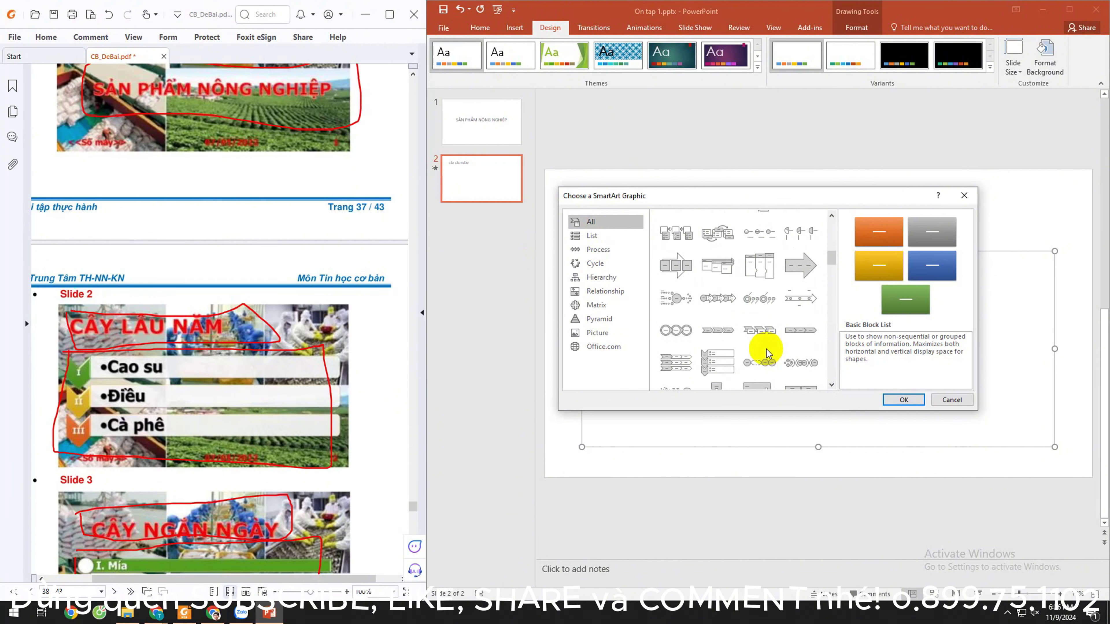
scroll(766, 348, "down", 3)
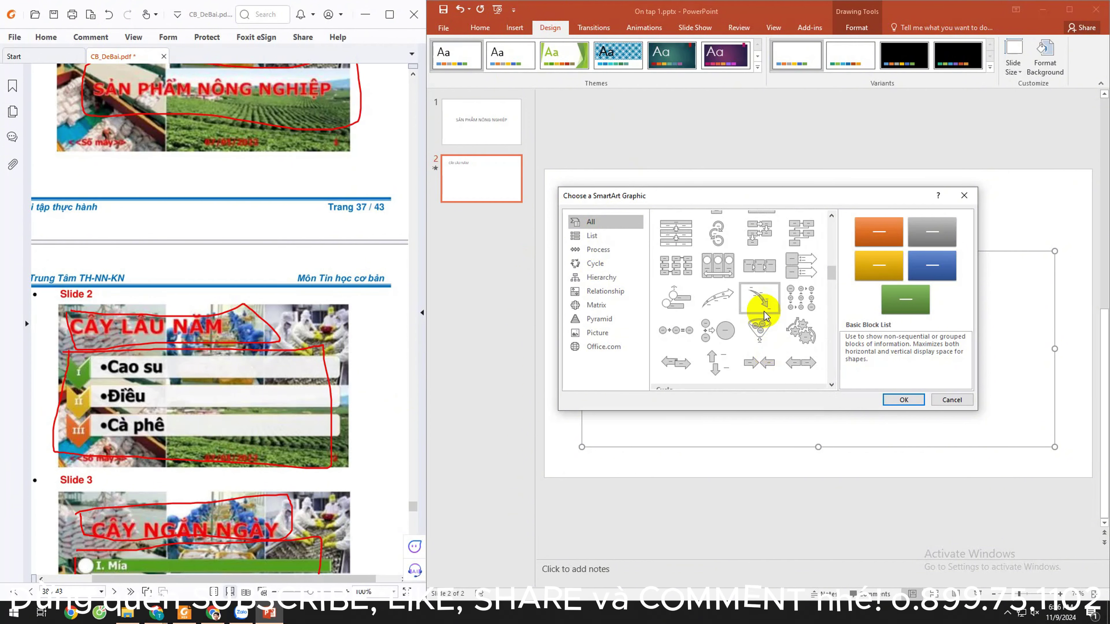
scroll(760, 332, "down", 3)
scroll(757, 348, "down", 3)
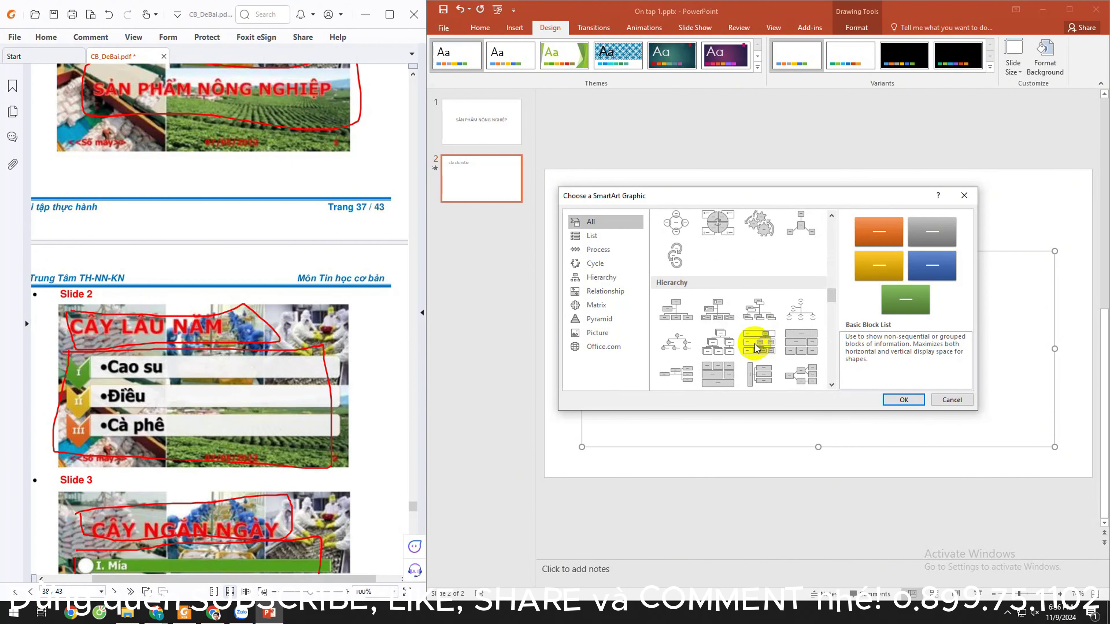
scroll(756, 348, "down", 3)
scroll(752, 343, "down", 2)
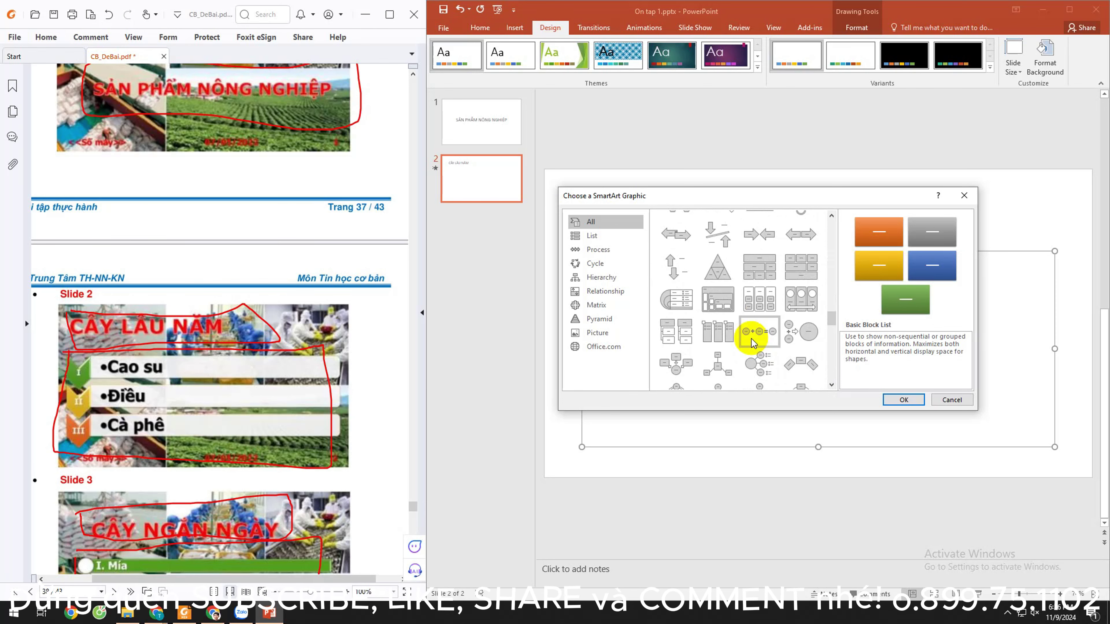
scroll(748, 343, "down", 3)
scroll(747, 347, "down", 3)
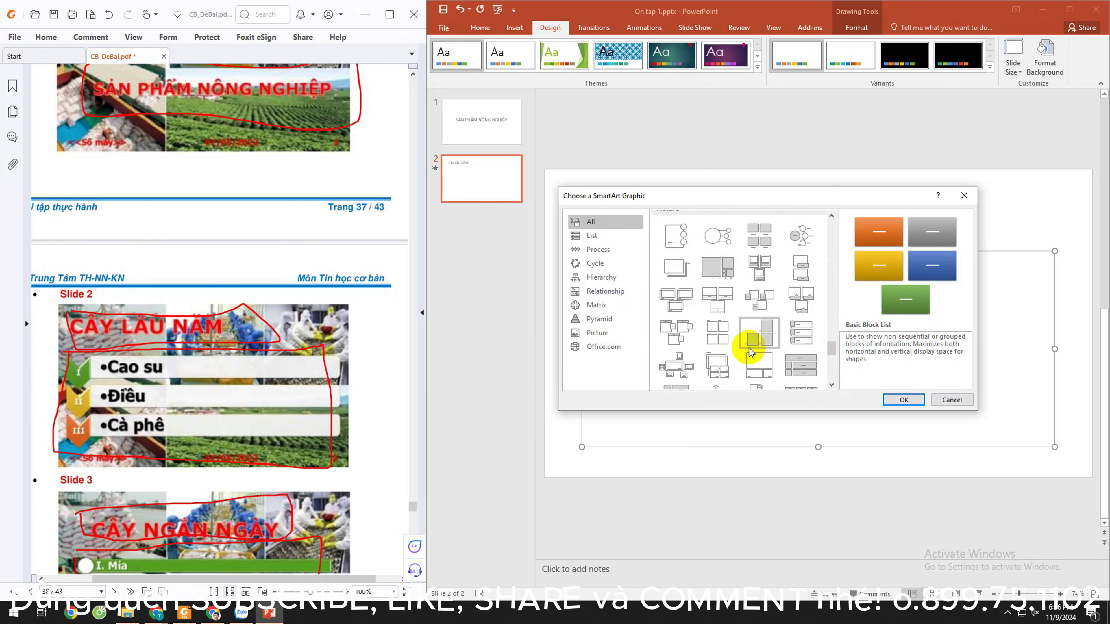
scroll(749, 351, "down", 3)
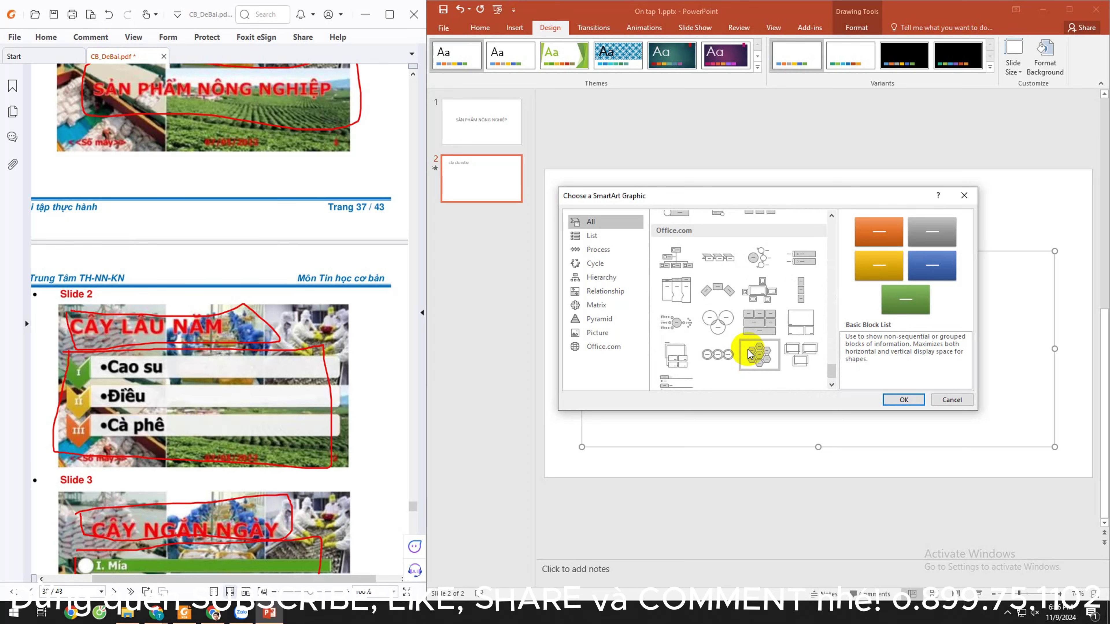
scroll(747, 350, "down", 1)
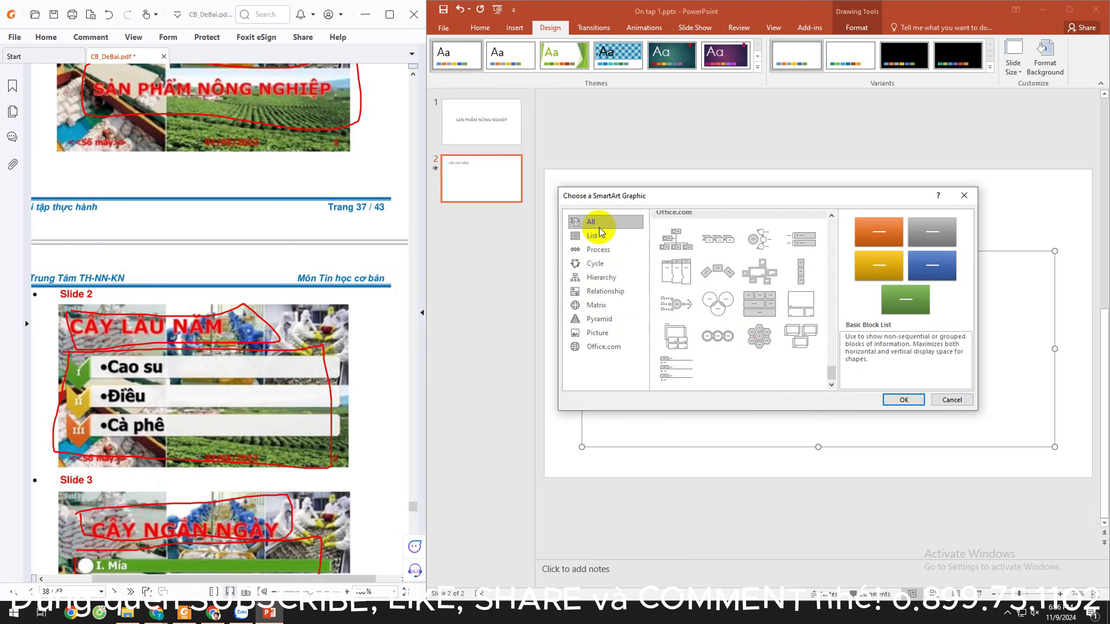
Step: Insert the Vertical Chevron List layout from the List category
left_click(592, 235)
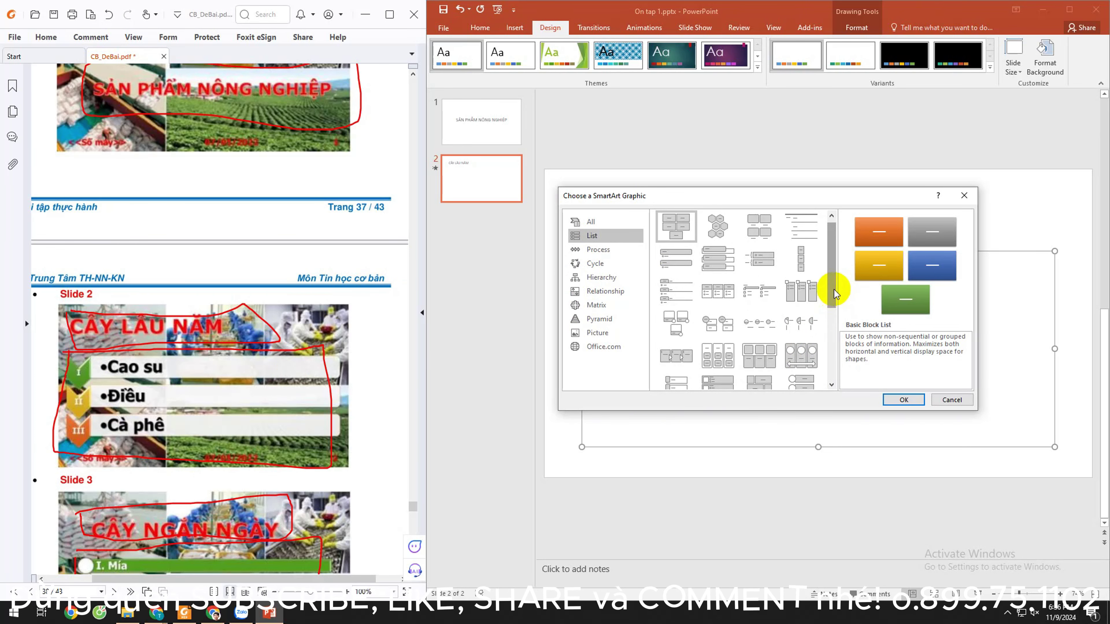
left_click_drag(835, 296, 830, 322)
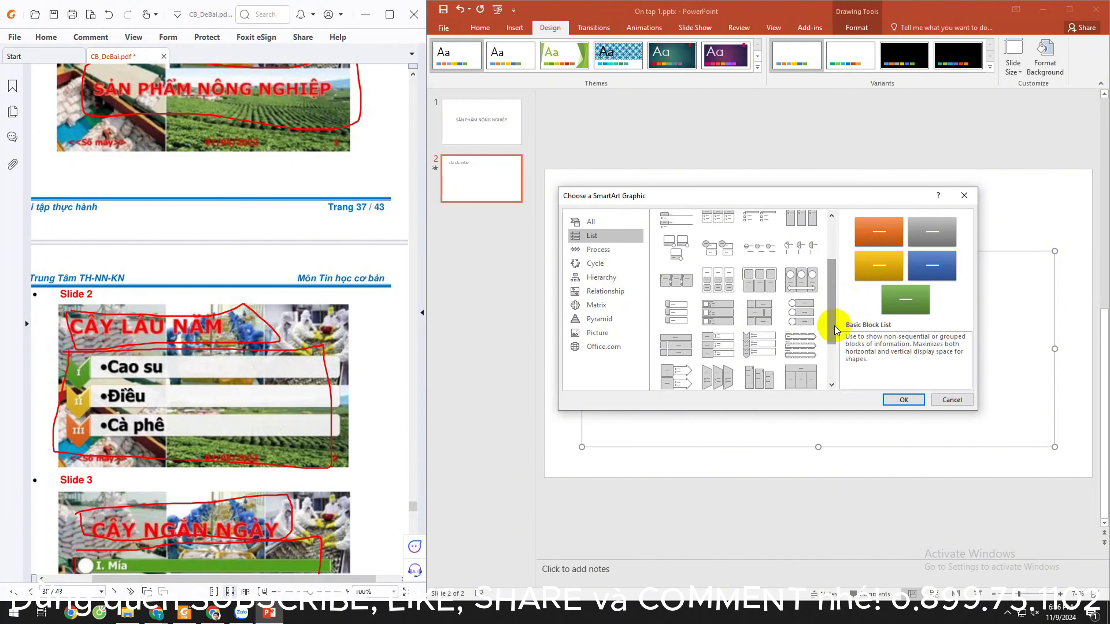
left_click(759, 344)
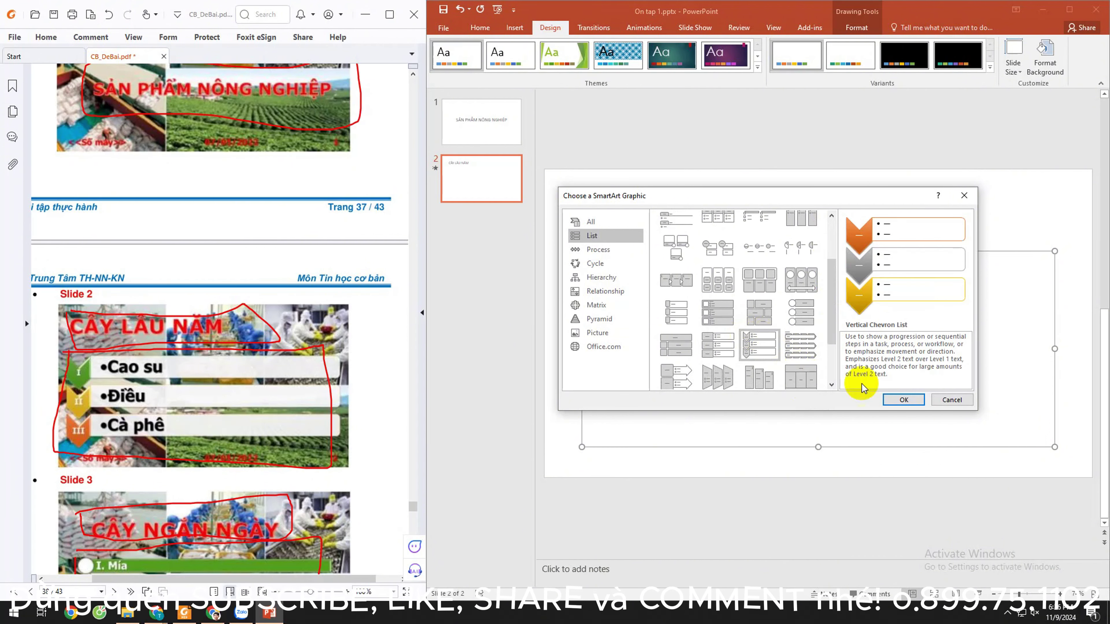
left_click(904, 398)
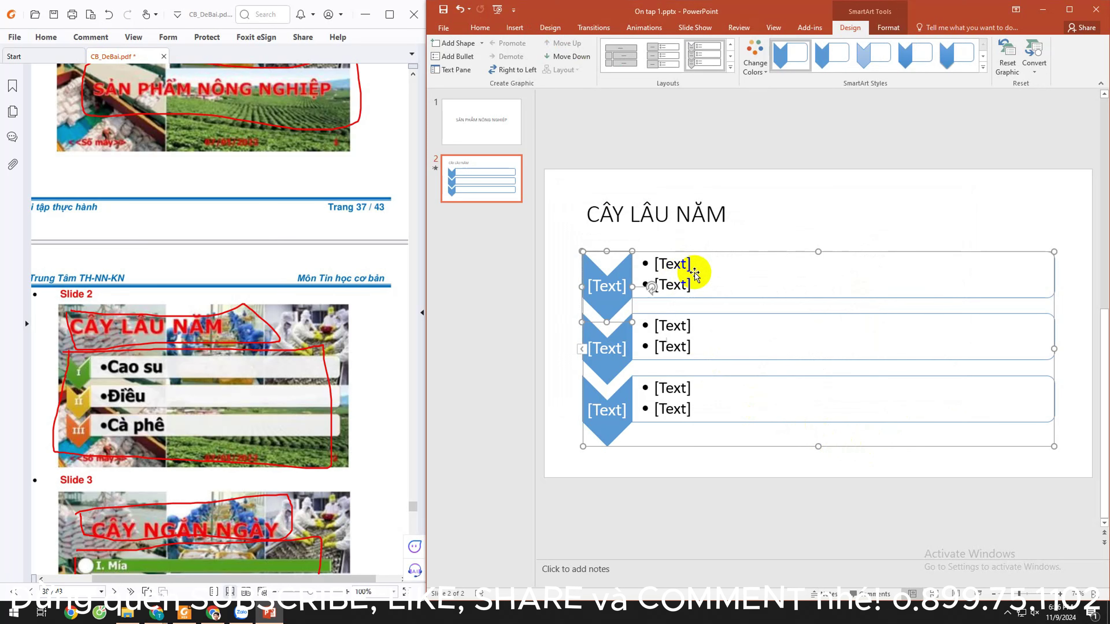
Step: Fill in 'Cao su' under the first chevron and label the second chevron II
left_click(584, 351)
type("I")
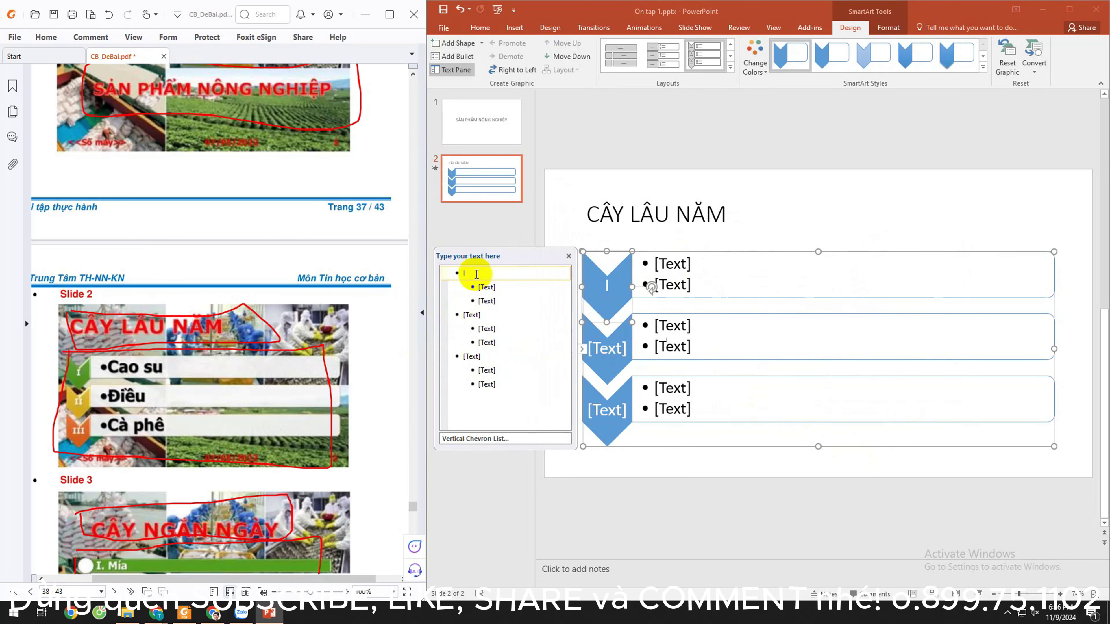
left_click(498, 290)
type("ao su")
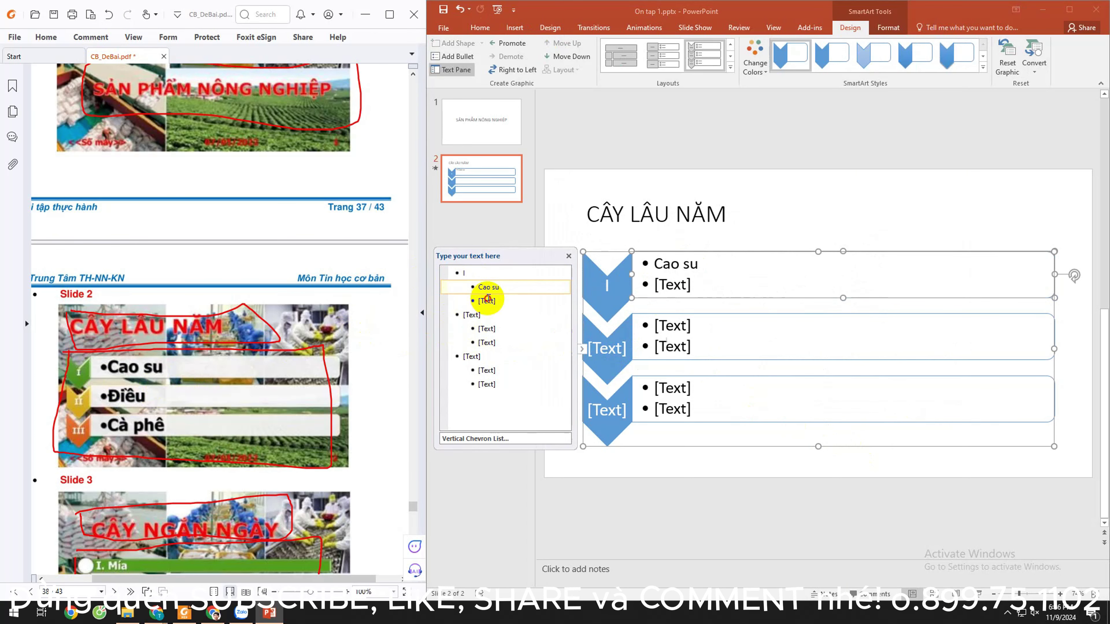
left_click(502, 300)
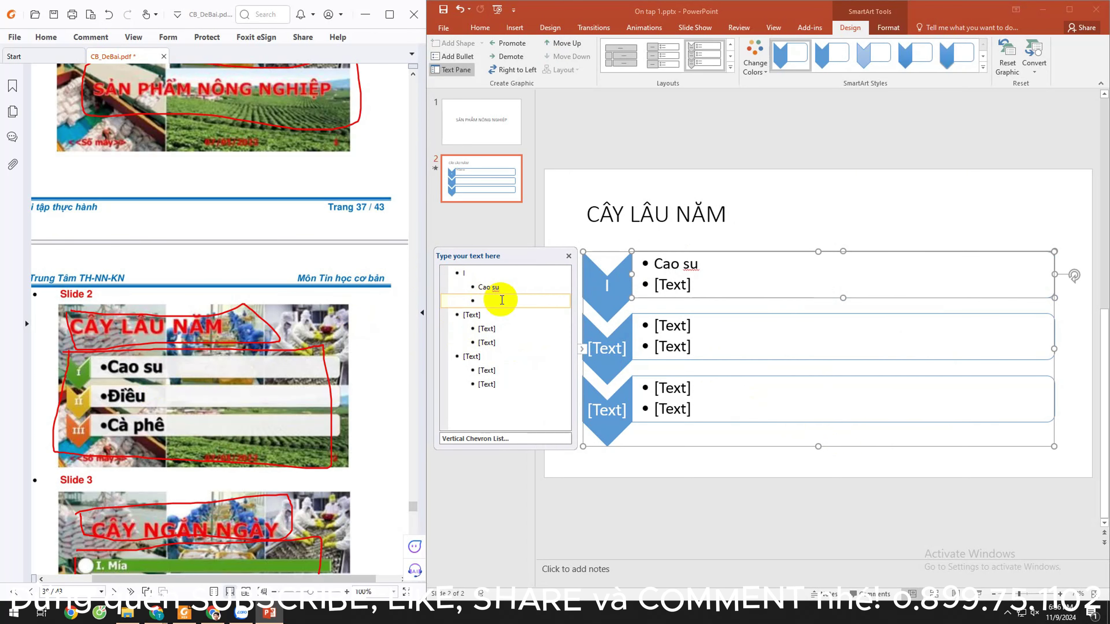
key("BackSpace")
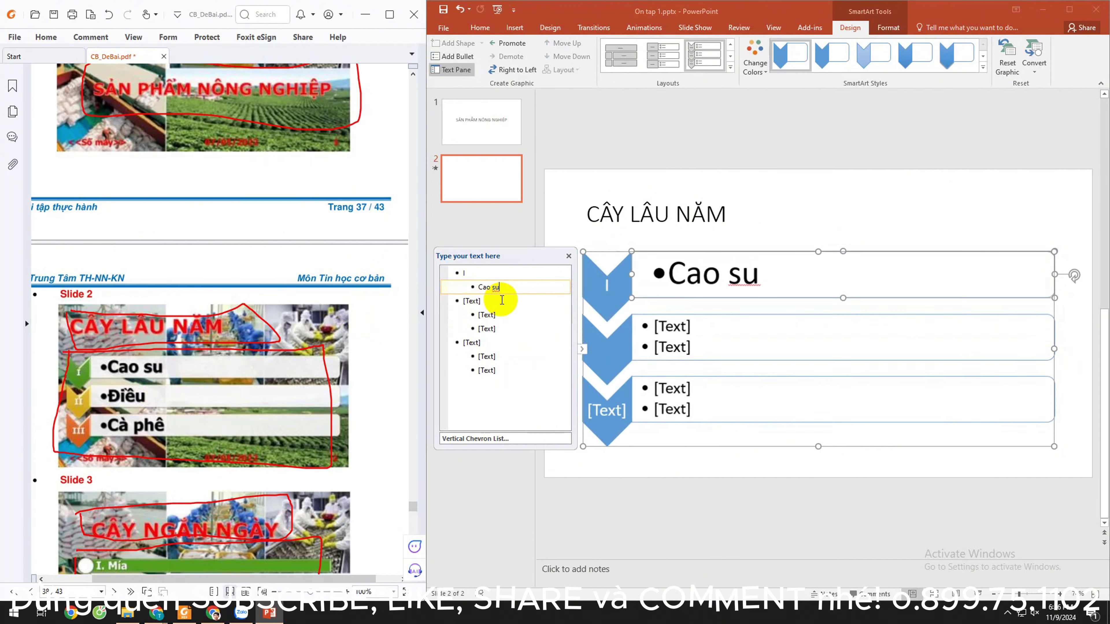
left_click(492, 300)
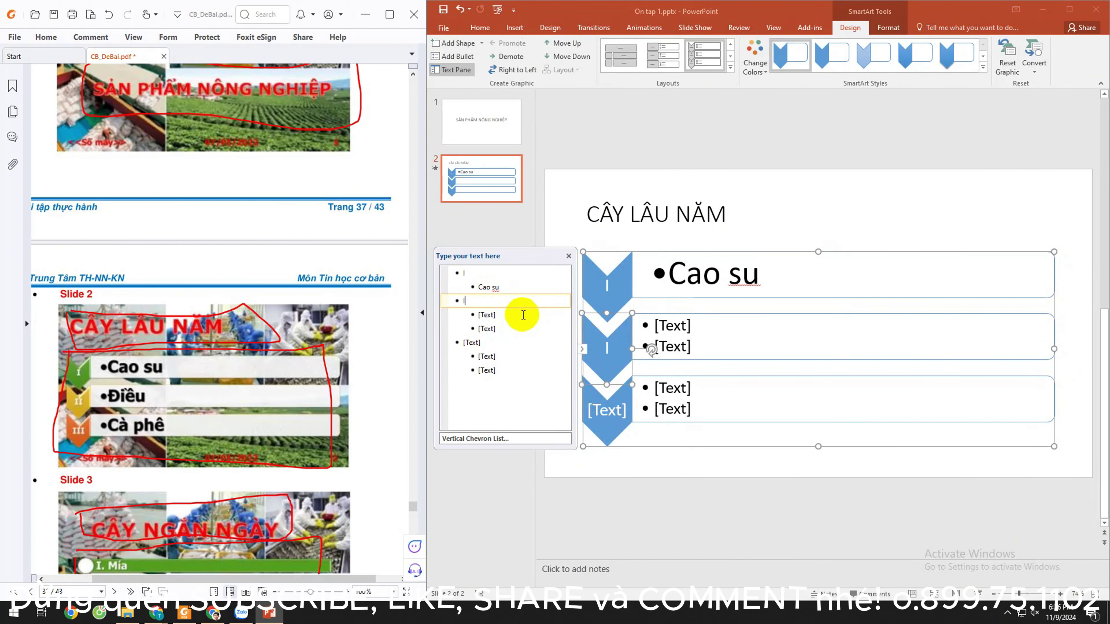
type("I")
Step: Add 'Điều' under II, then label the third chevron III with 'Cà phê'
left_click(535, 314)
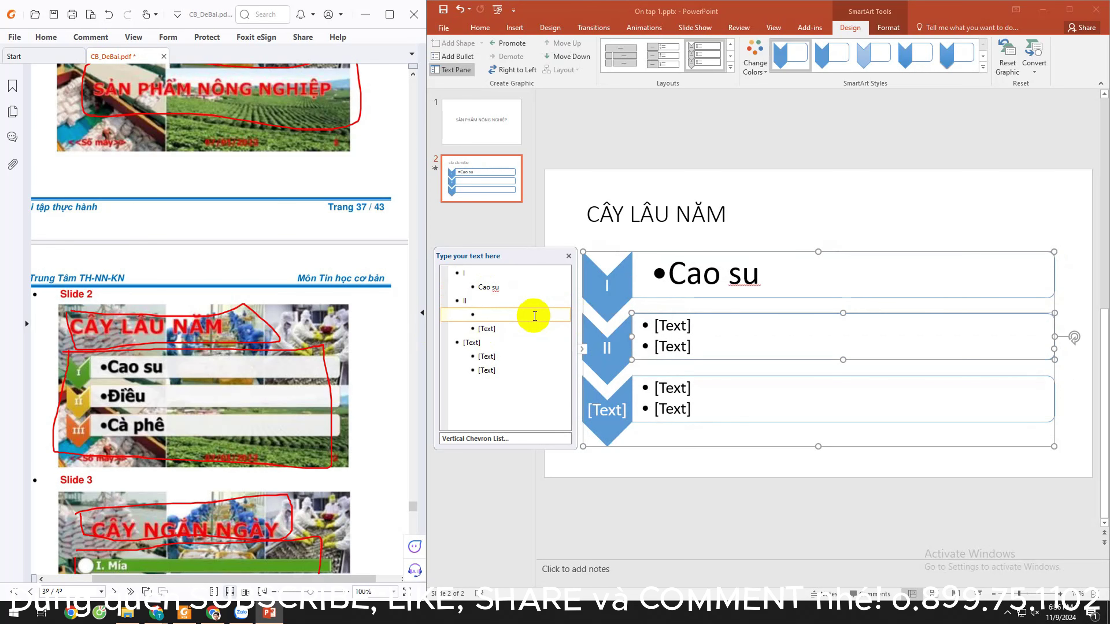
type("Điều")
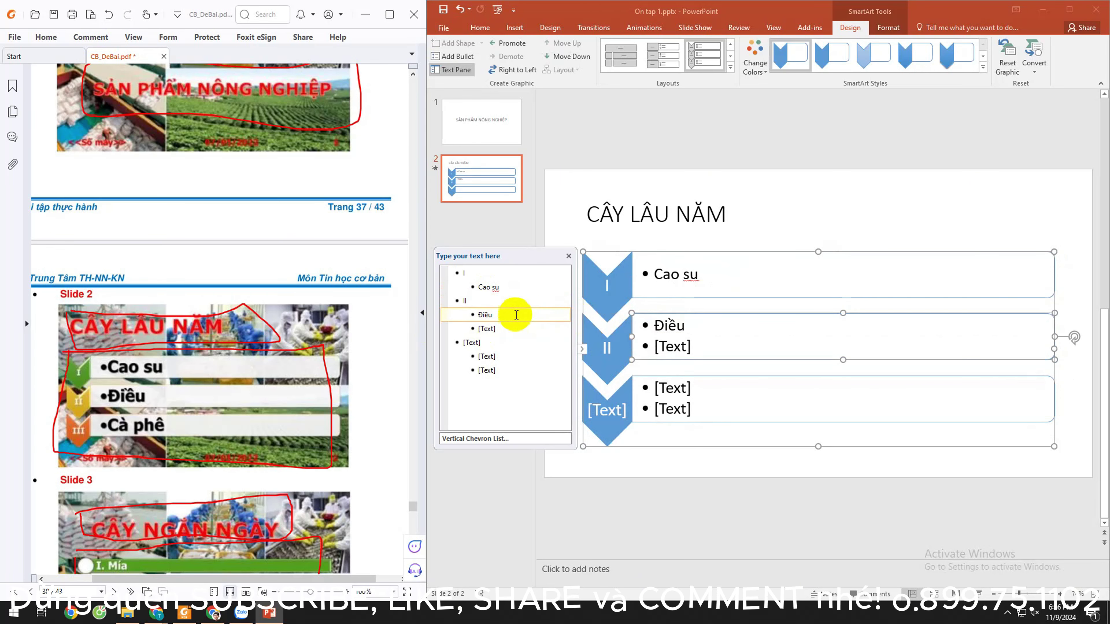
key("Delete")
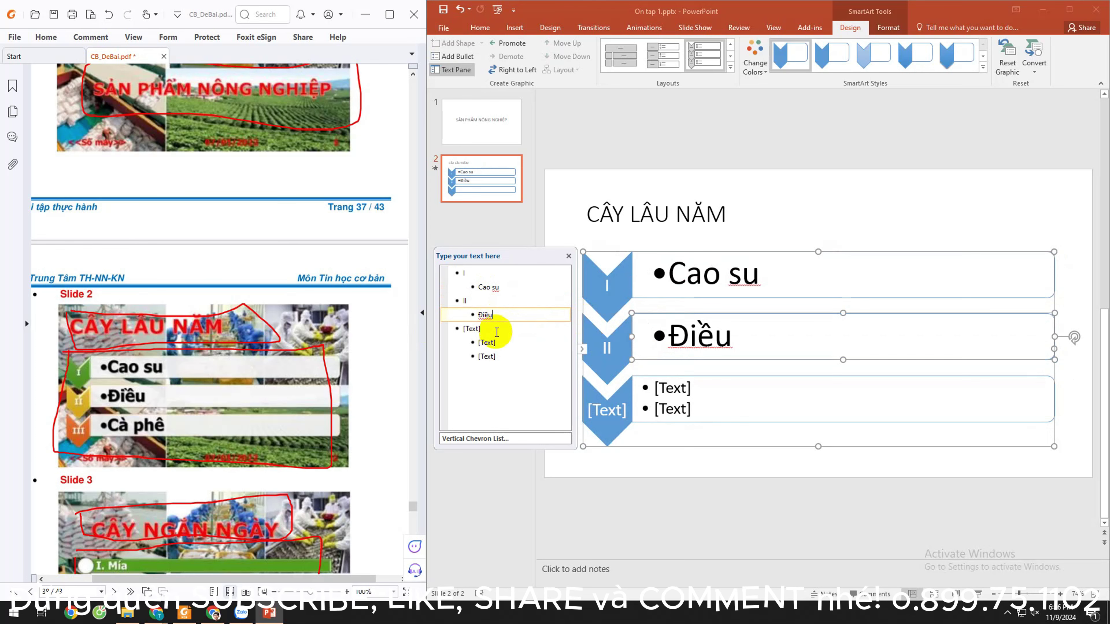
left_click(497, 331)
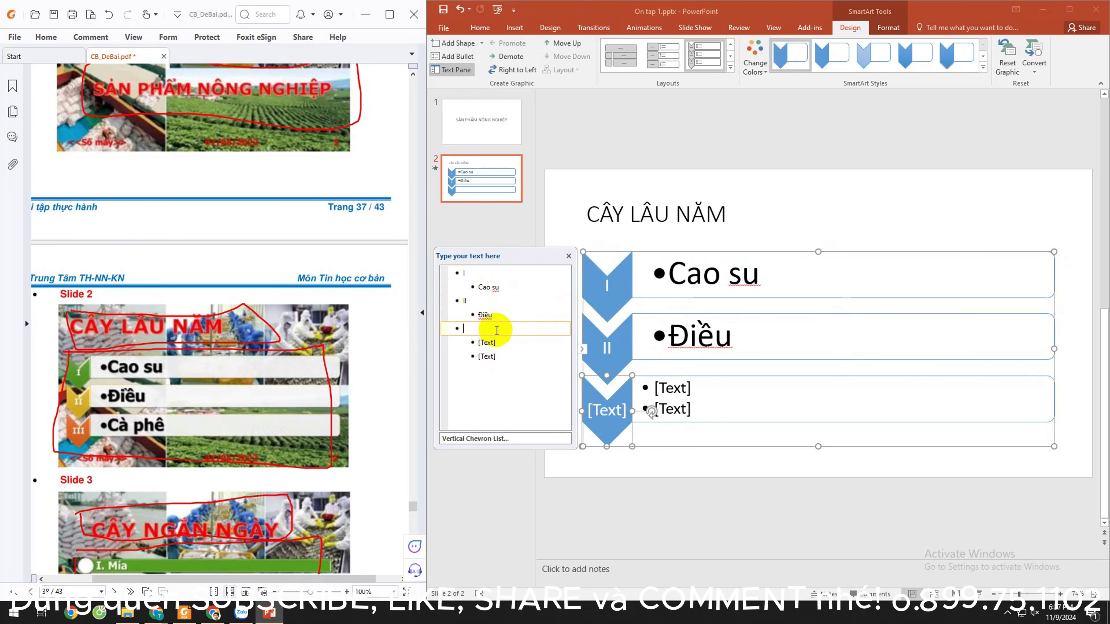
type("III")
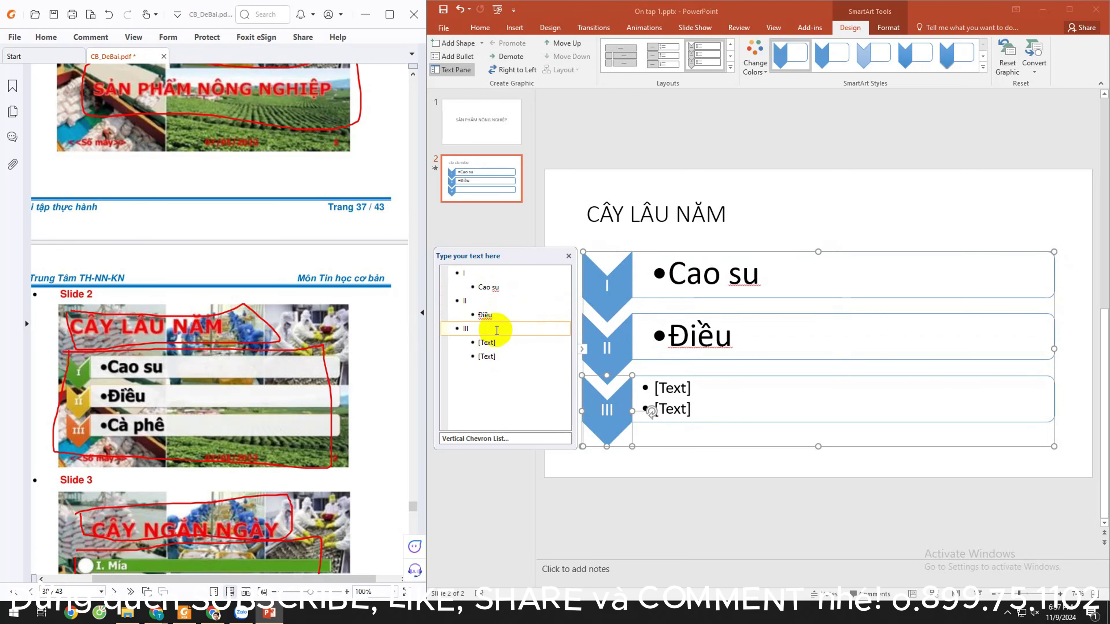
left_click(496, 343)
type("Cà")
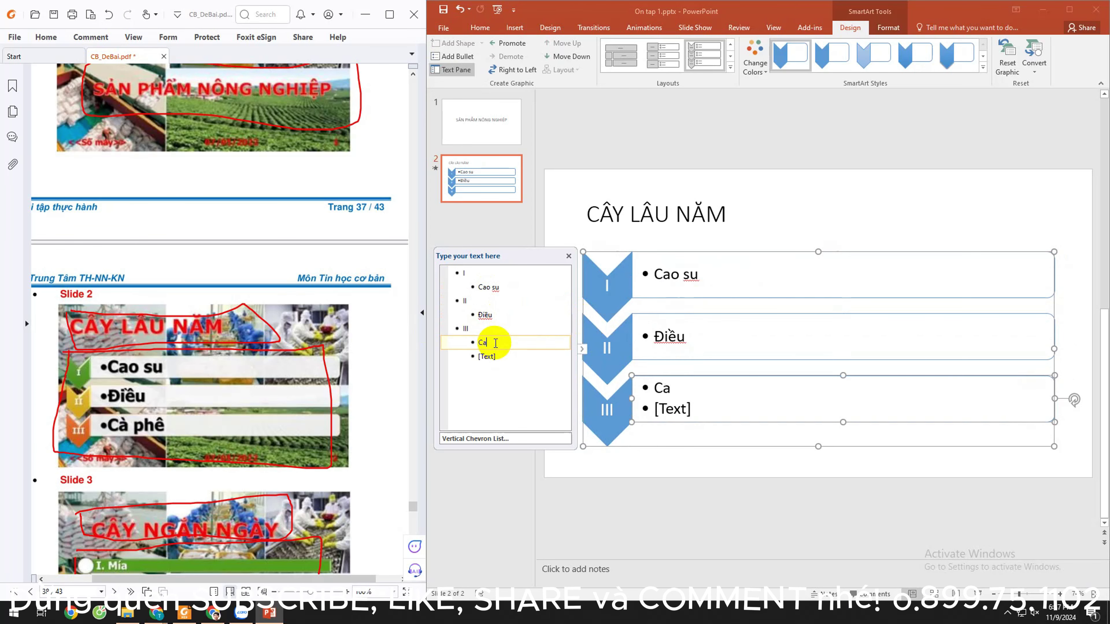
type(" phê")
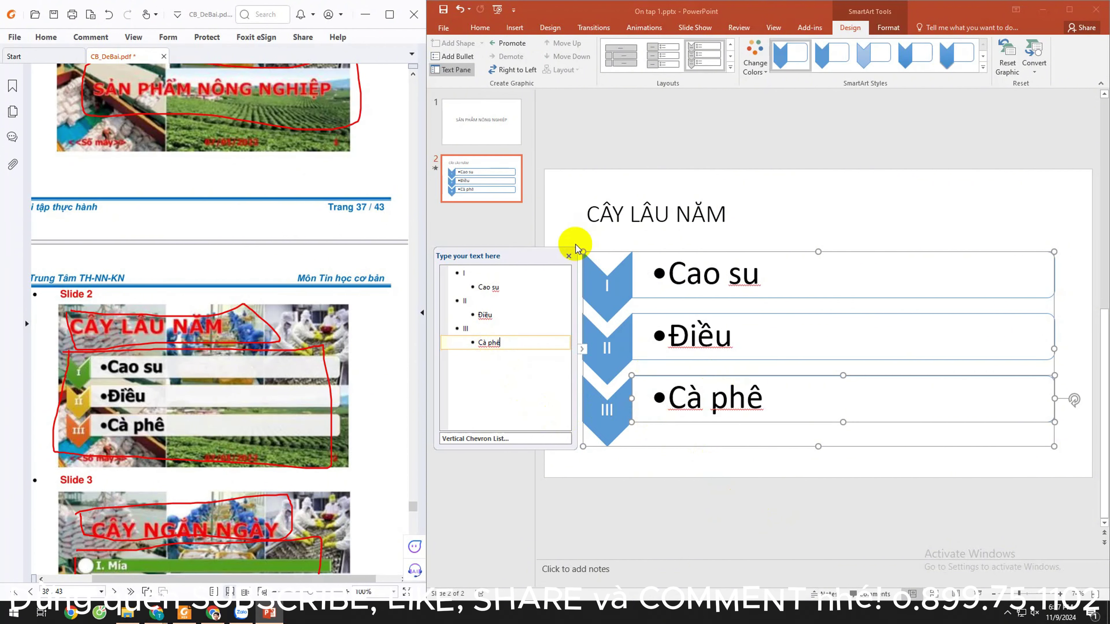
left_click(569, 256)
Step: Insert a new slide after slide 2
left_click(500, 181)
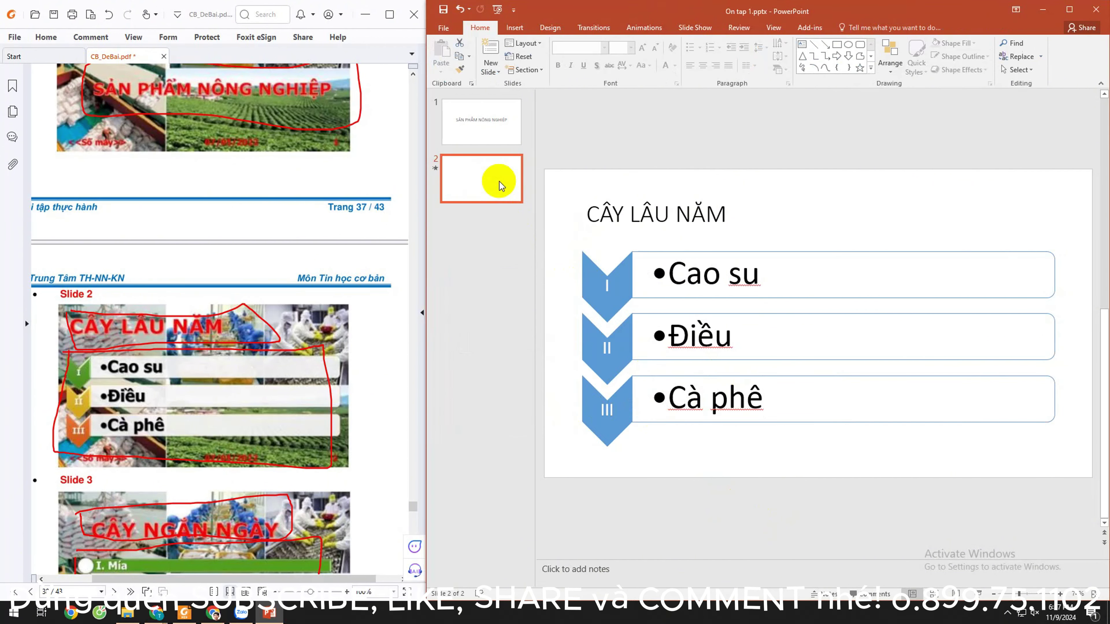
key("Return")
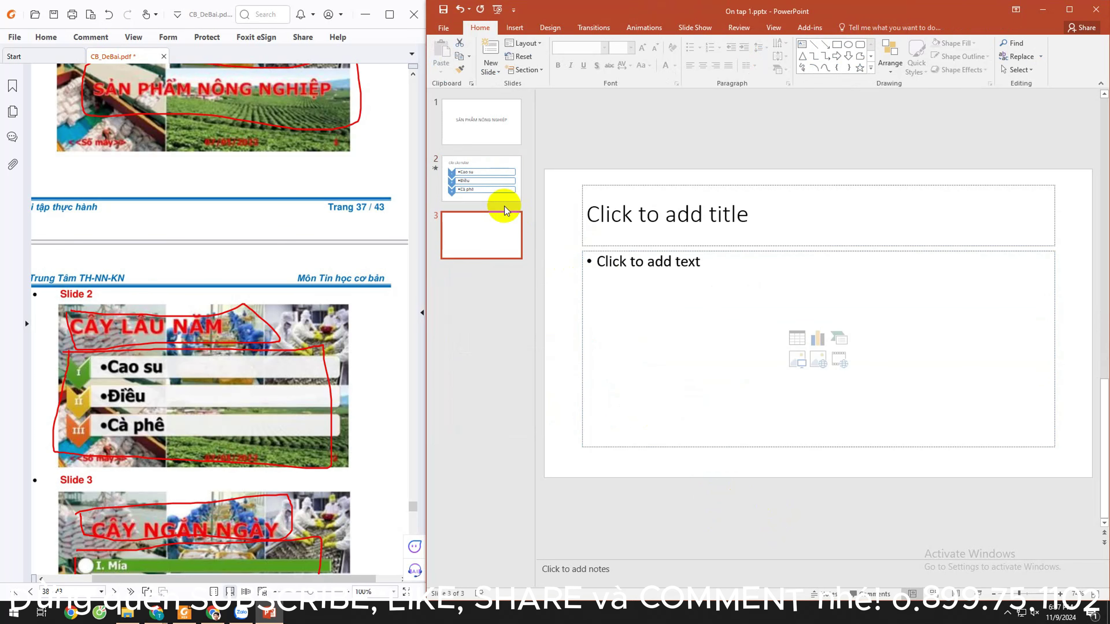
right_click(482, 315)
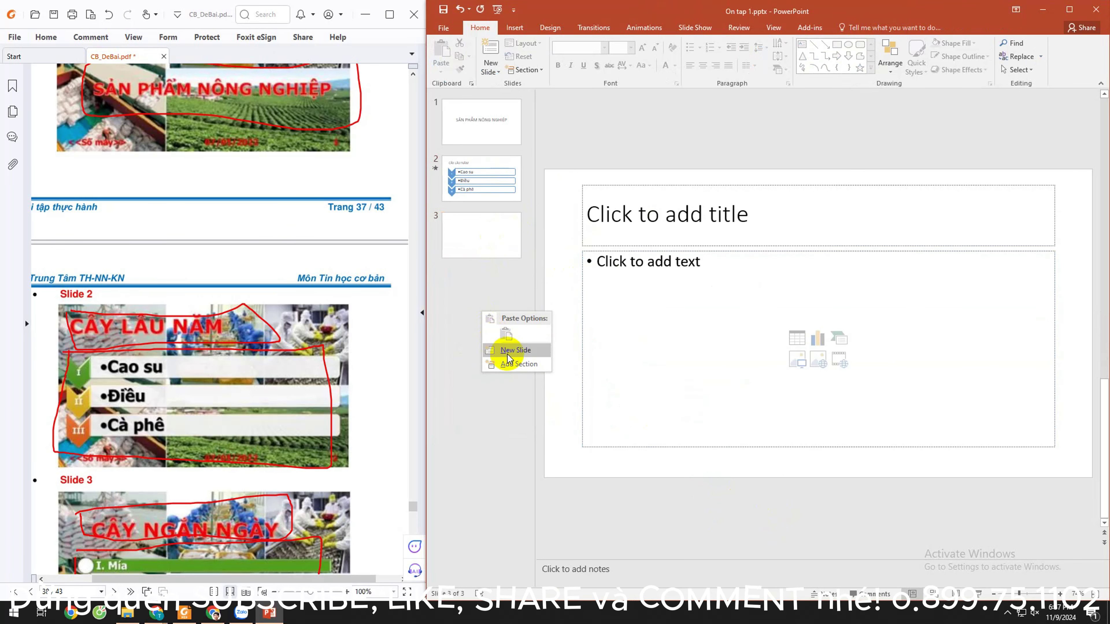
left_click(452, 370)
scroll(374, 367, "down", 2)
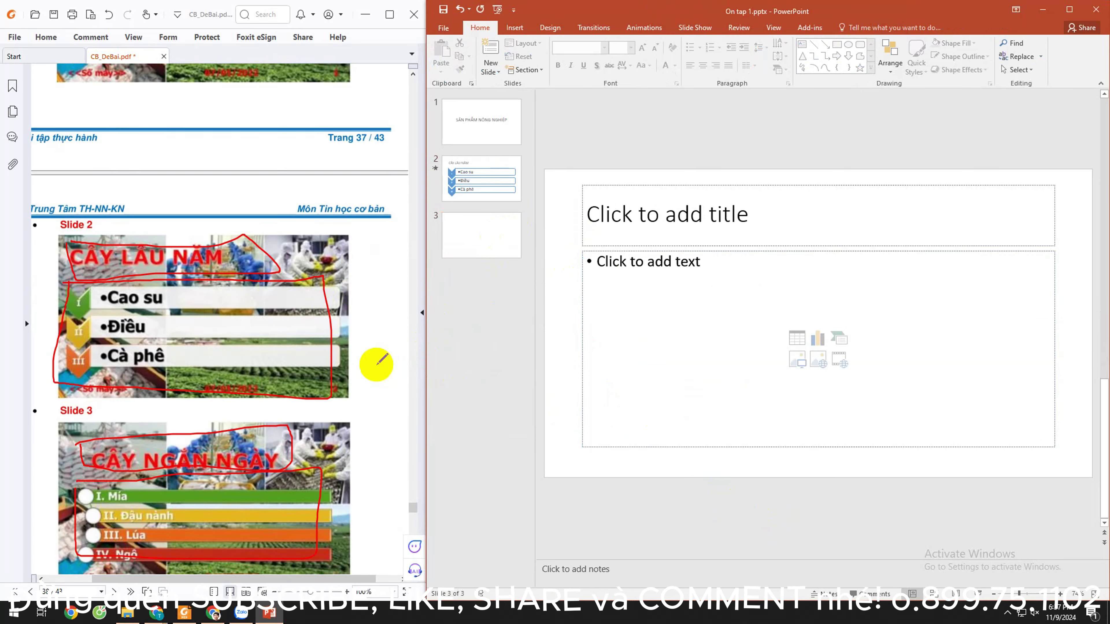
scroll(374, 365, "down", 3)
scroll(373, 361, "down", 1)
Step: Title the new slide 3 'CÂY NGẮN NGÀY'
left_click(675, 213)
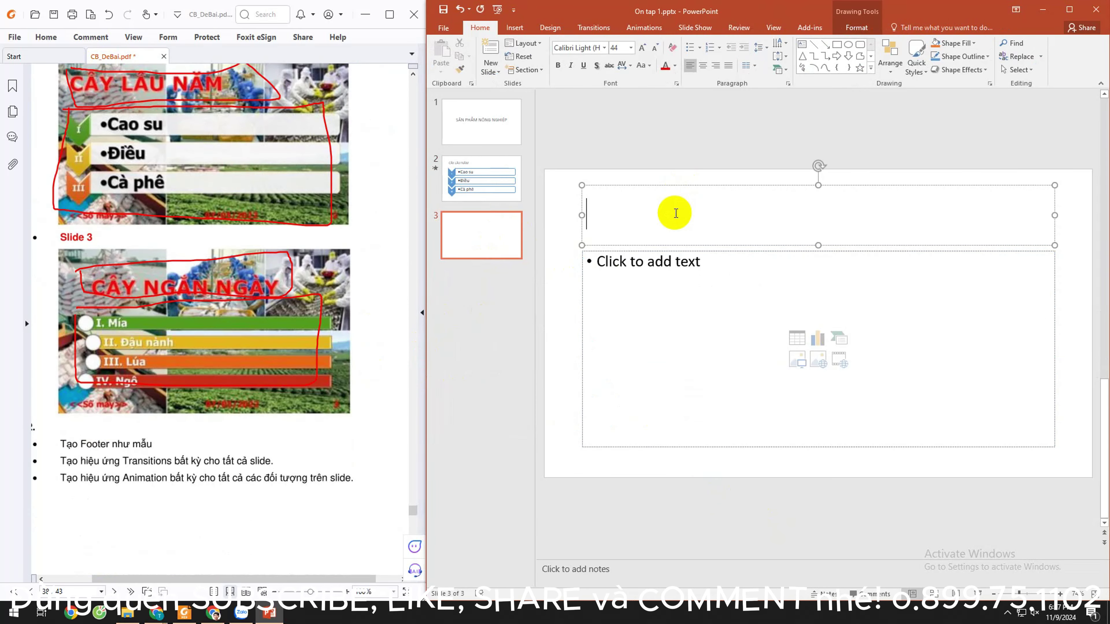
type("CA")
type("NgĂ")
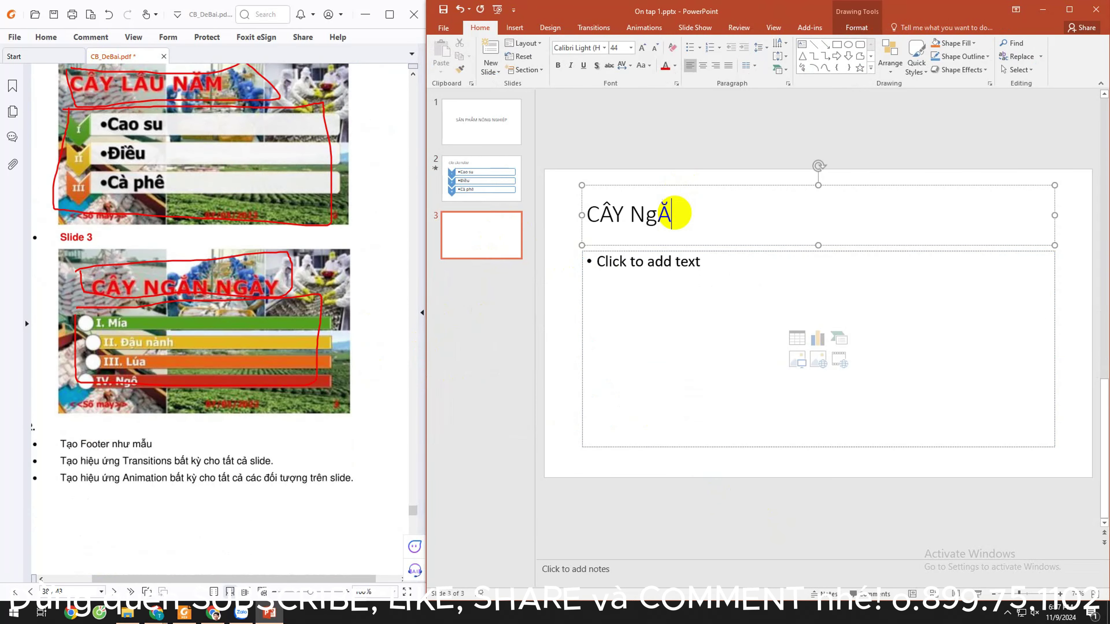
key("BackSpace")
key("BackSpace")
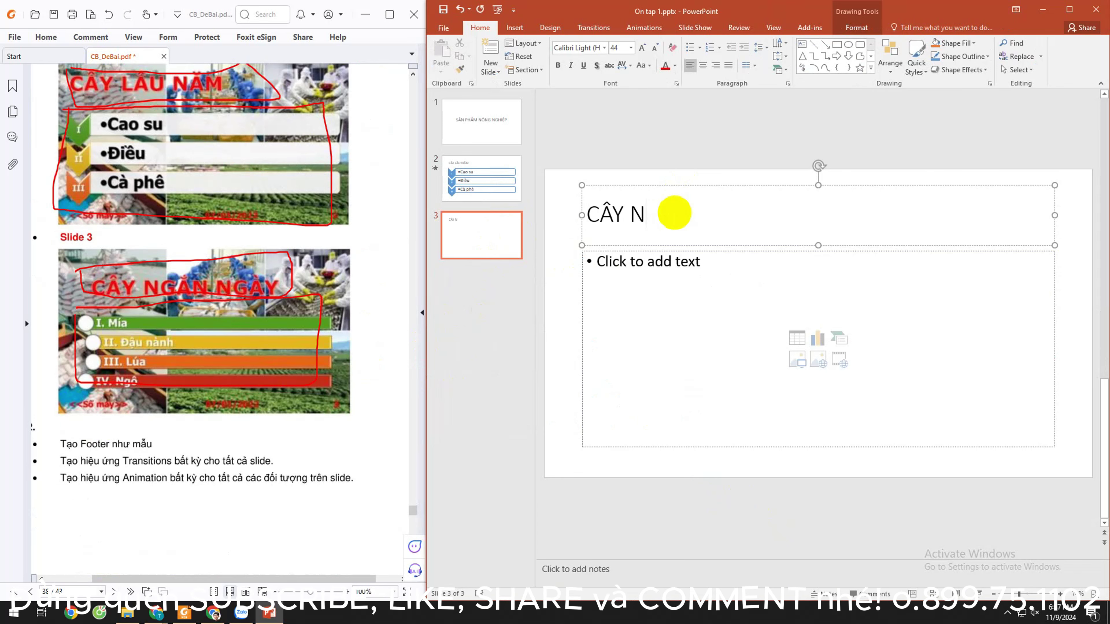
type("GẮN NGÀY")
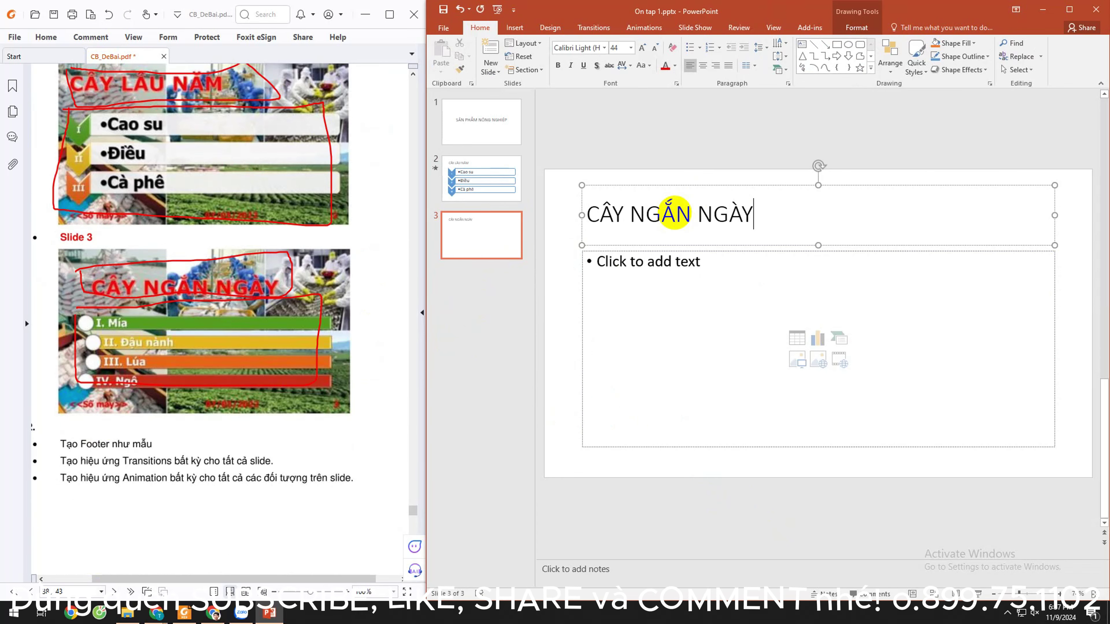
Step: Insert a Vertical Curved List SmartArt from the List layouts into slide 3's placeholder
left_click(841, 340)
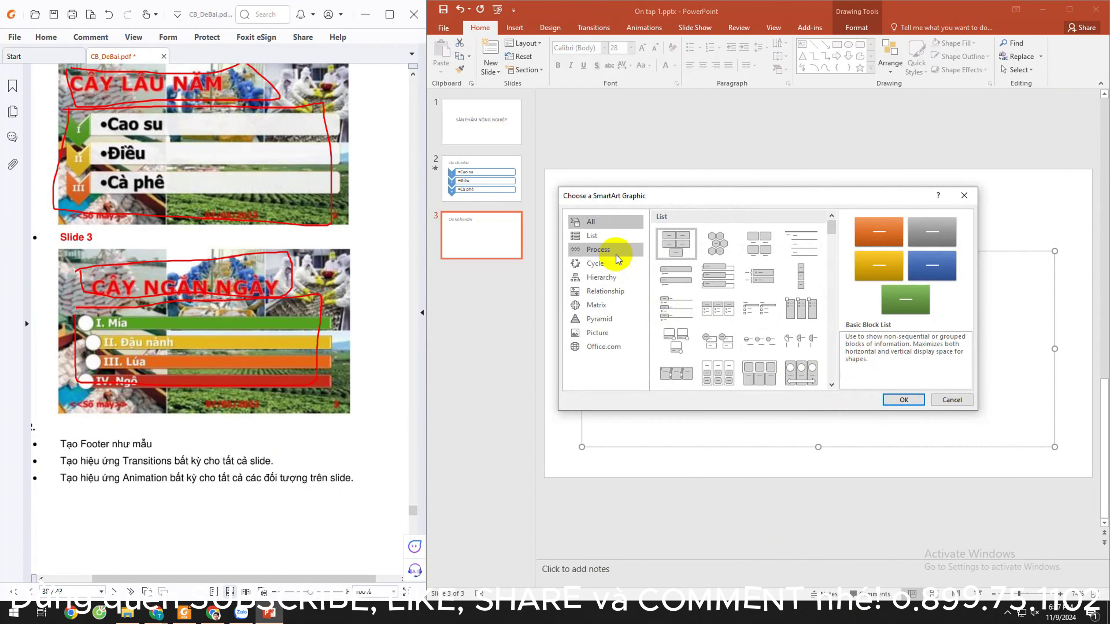
left_click(613, 239)
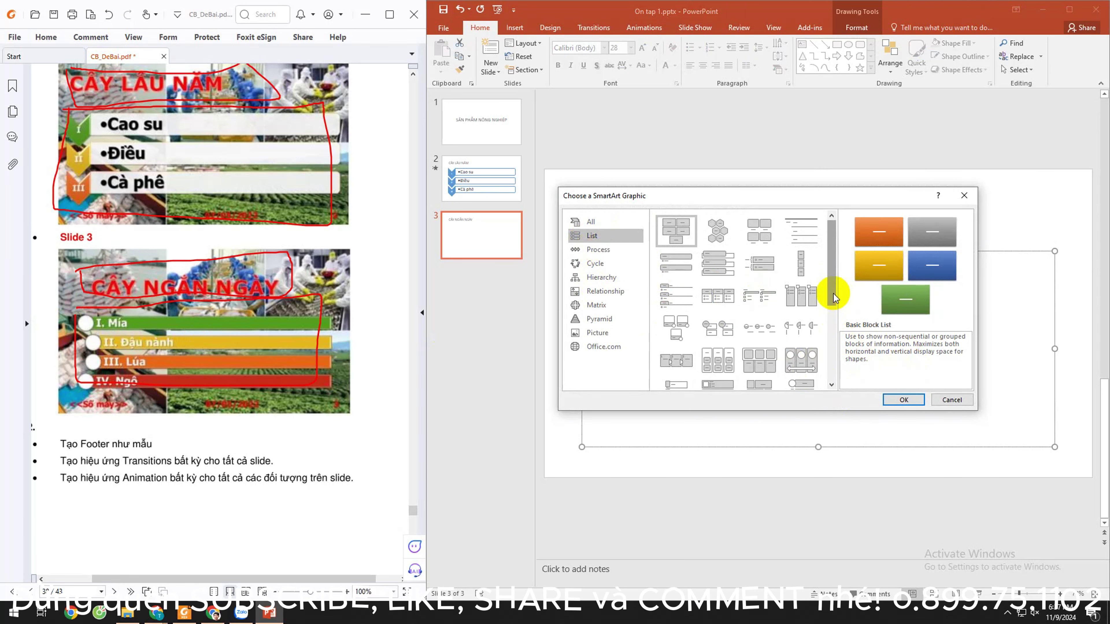
left_click_drag(834, 298, 832, 367)
left_click(718, 337)
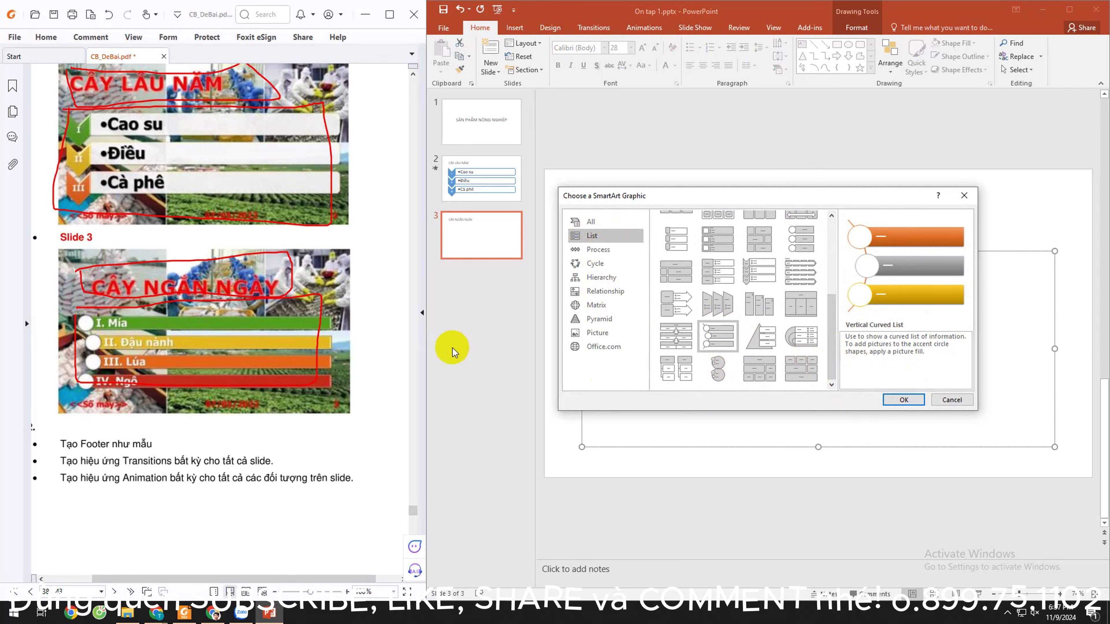
left_click(899, 397)
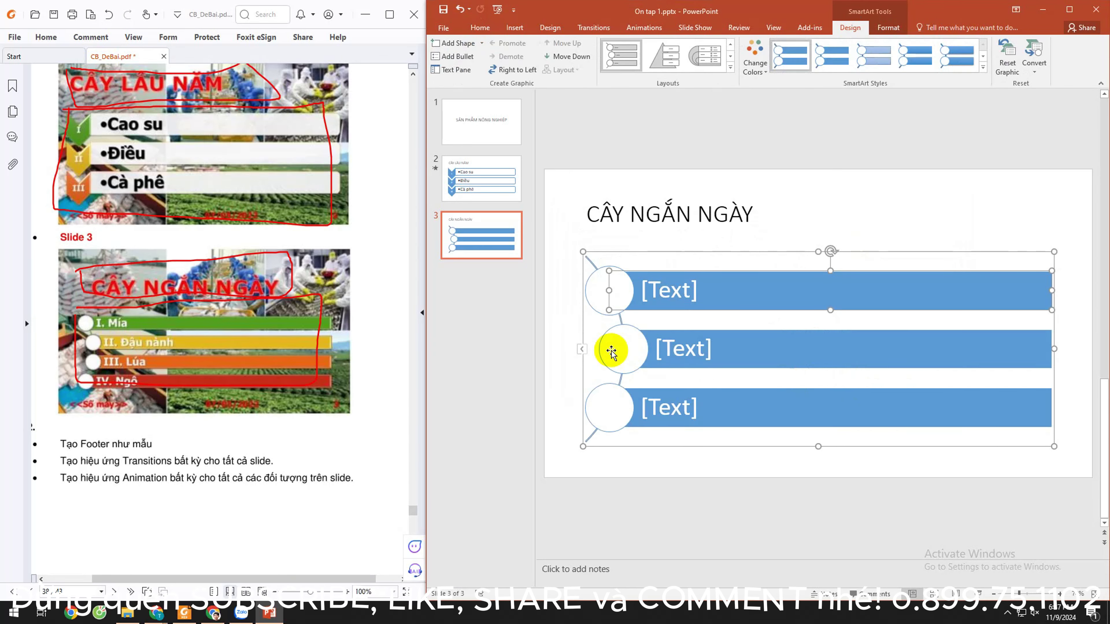
Step: Enter I. Mía, II. Đậu nành, III. Lúa and a fourth item IV. Ngô
left_click(580, 350)
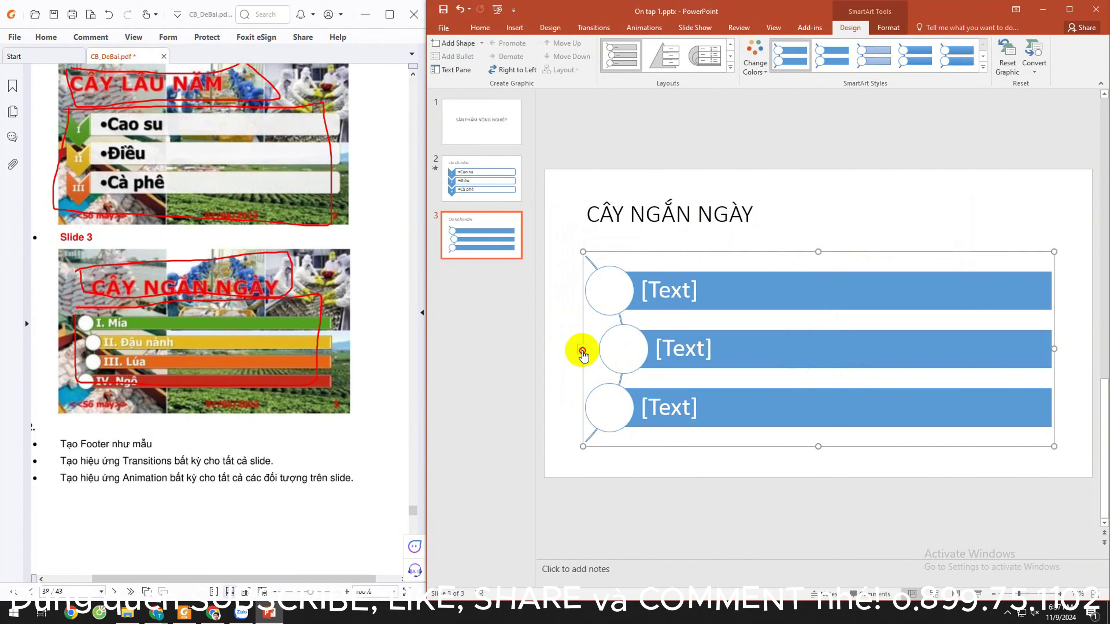
left_click(582, 353)
left_click(483, 274)
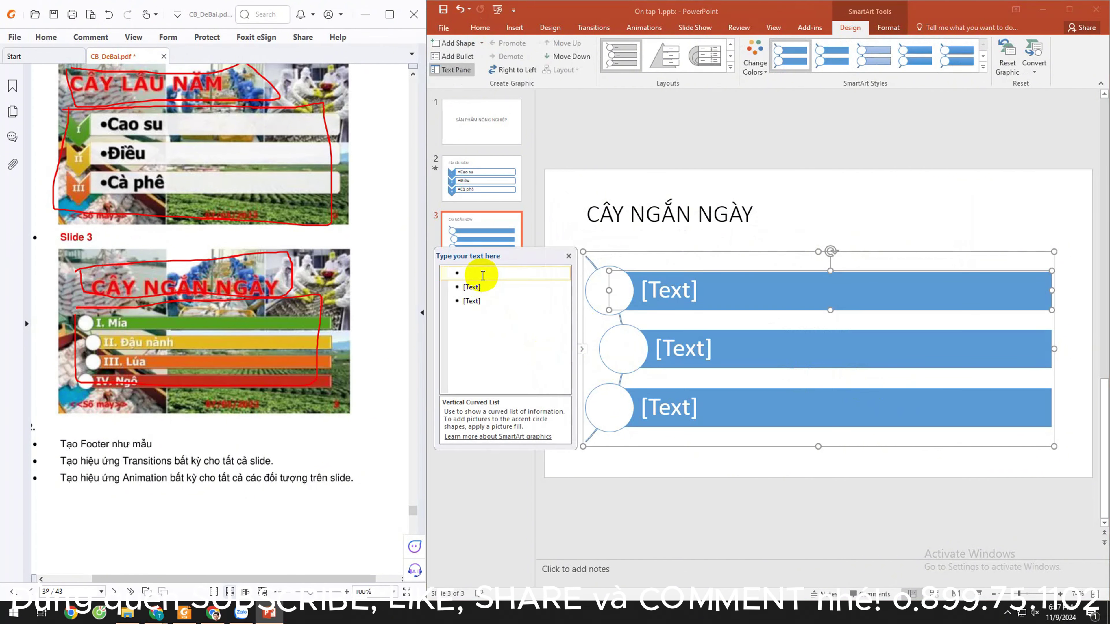
type("I. Mía")
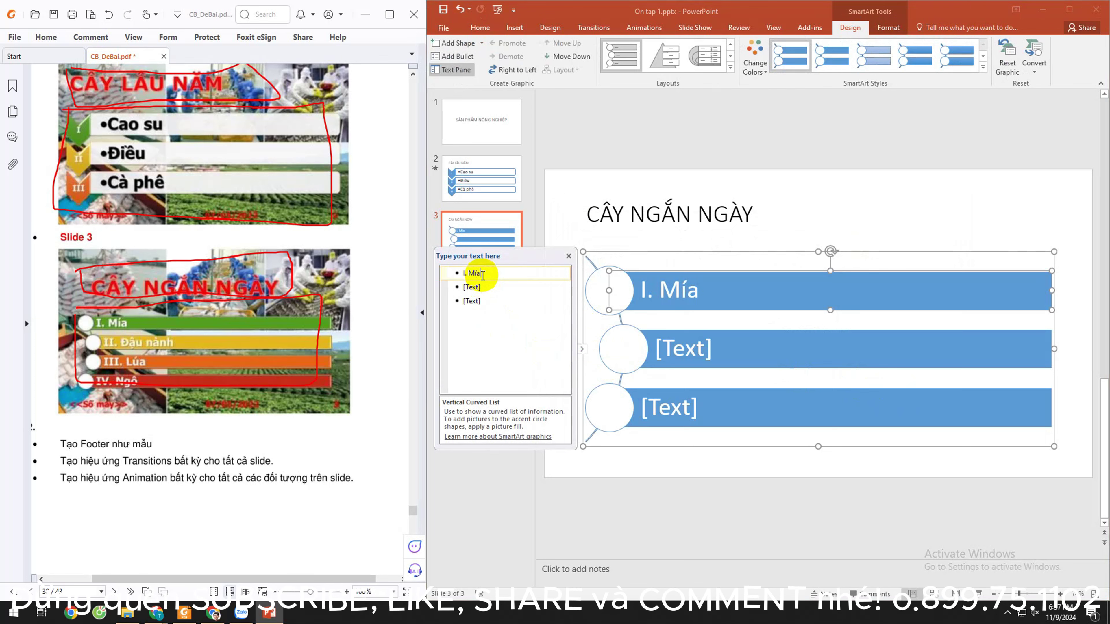
key("Down")
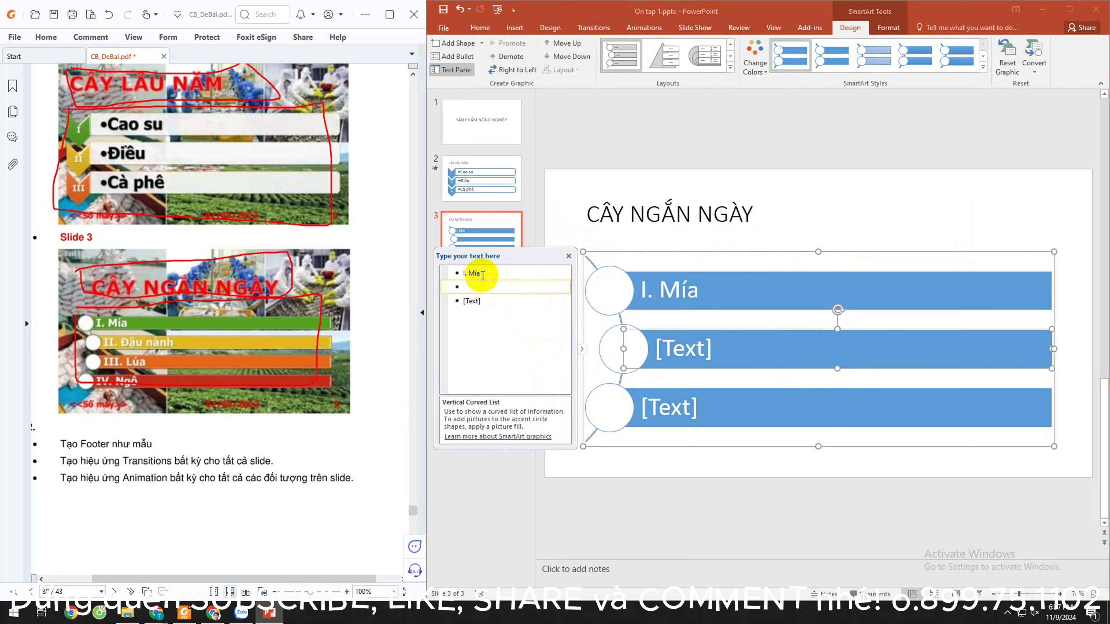
type("II. Đậu nành")
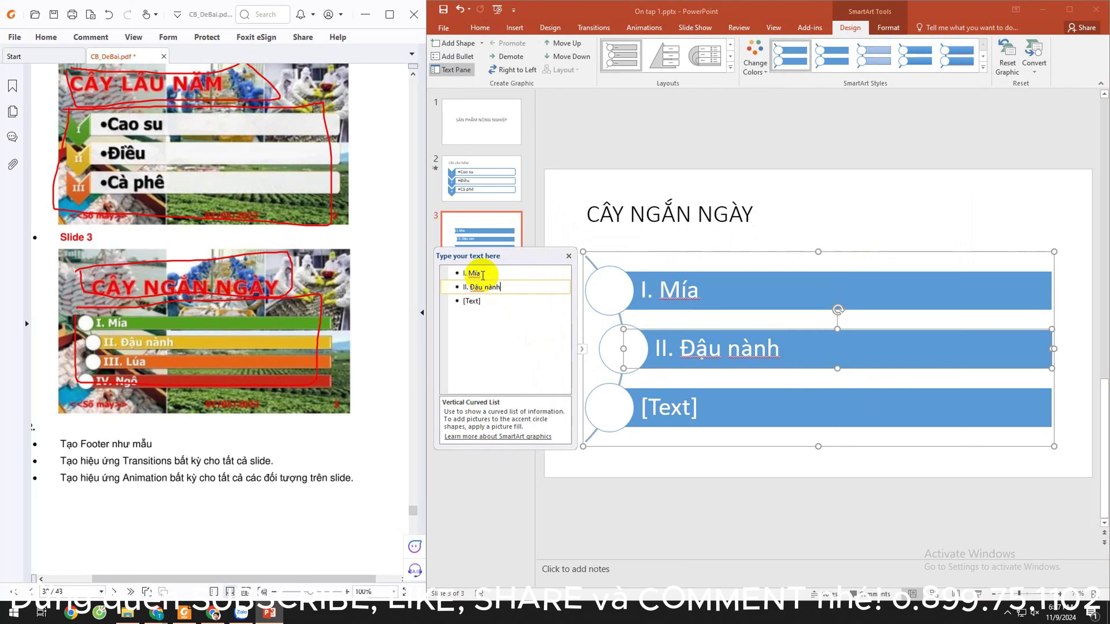
key("Down")
type("II")
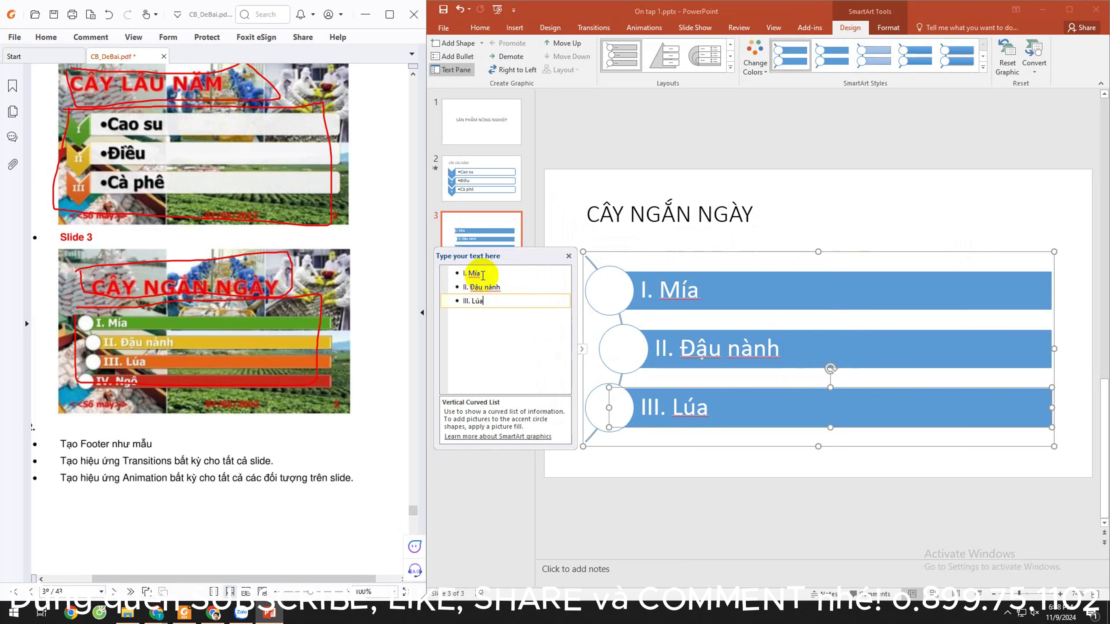
key("Return")
type("IV. Ngô")
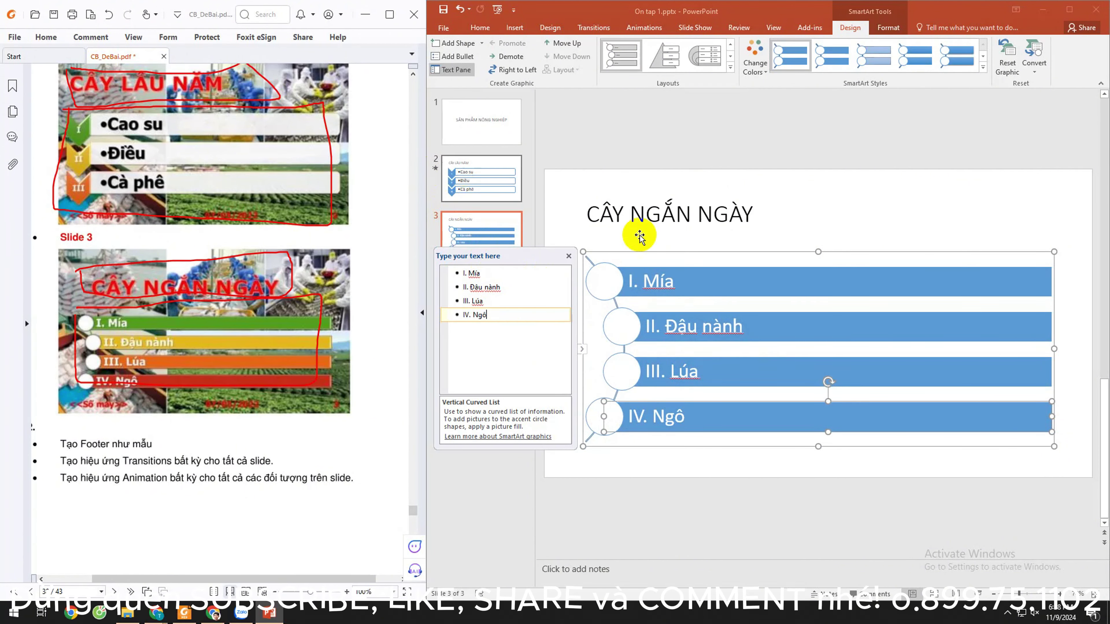
left_click(649, 240)
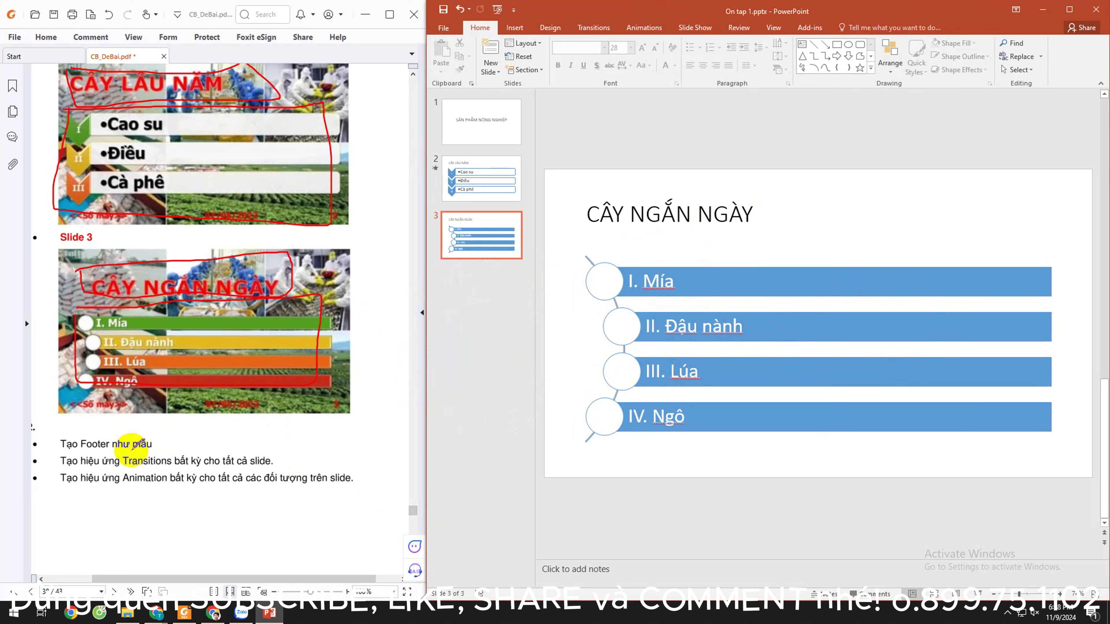
left_click_drag(221, 578, 175, 578)
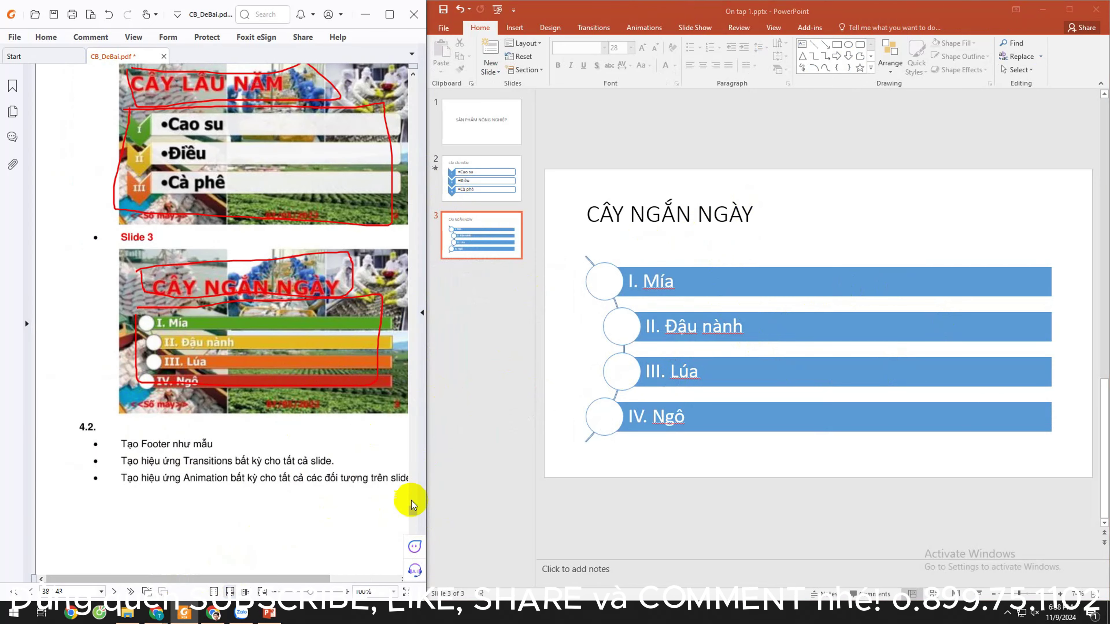
left_click_drag(412, 510, 410, 468)
scroll(410, 470, "down", 5)
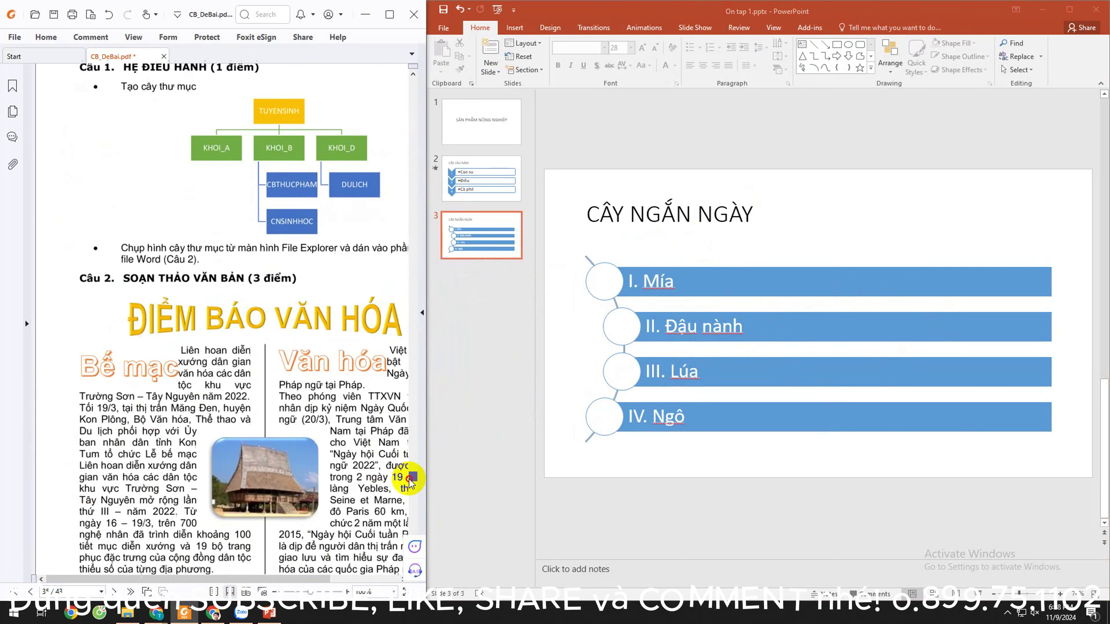
scroll(410, 470, "down", 5)
scroll(410, 470, "down", 5)
scroll(406, 489, "down", 3)
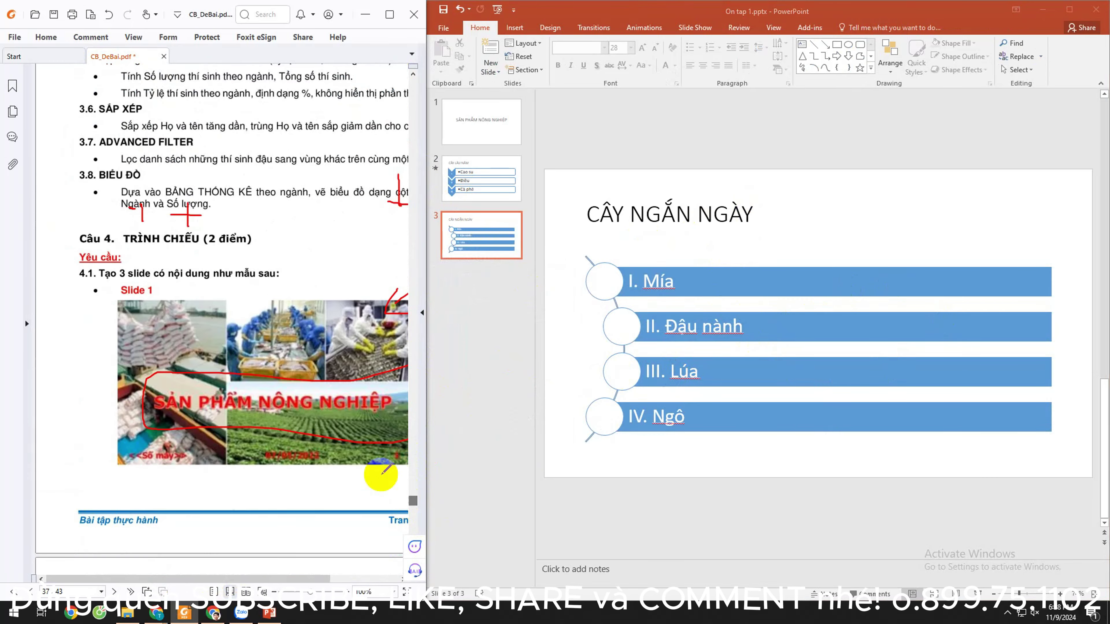
scroll(367, 459, "down", 2)
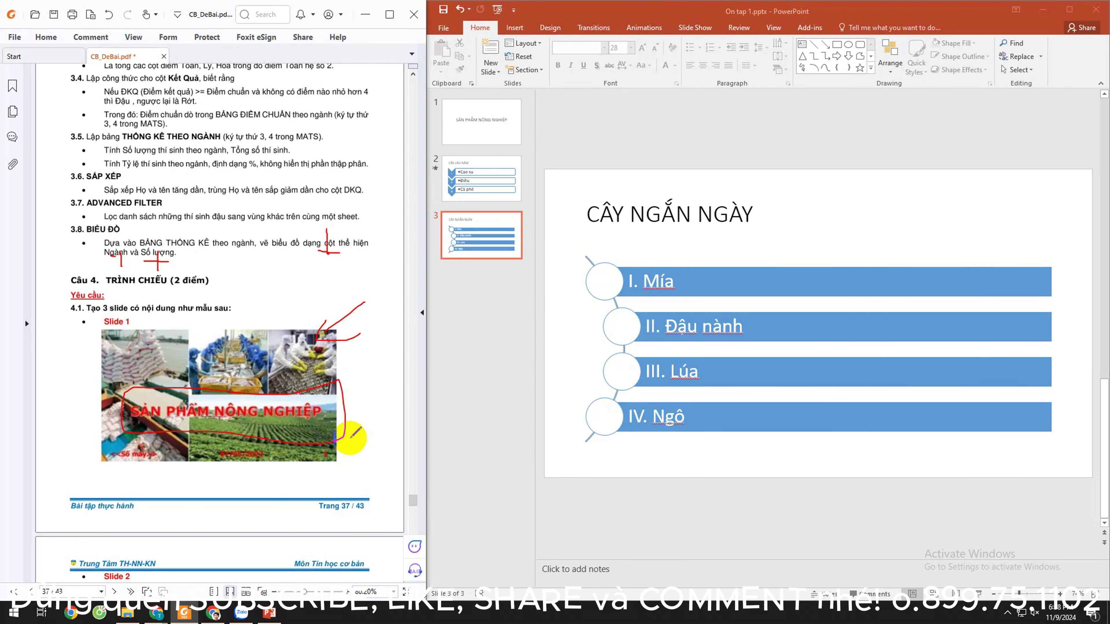
left_click(504, 123)
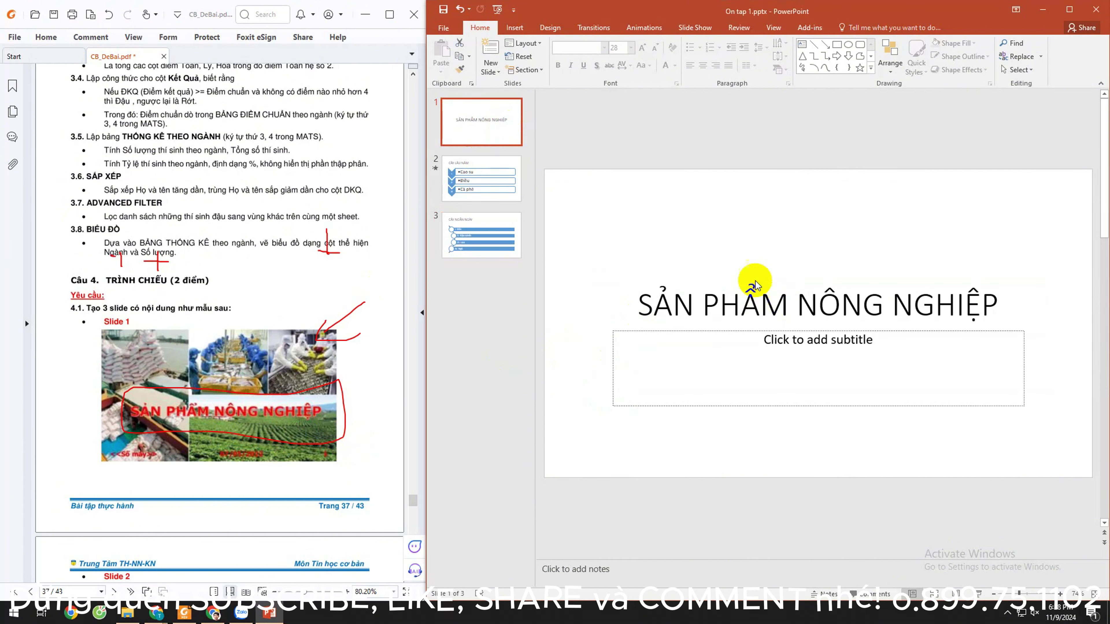
left_click(741, 306)
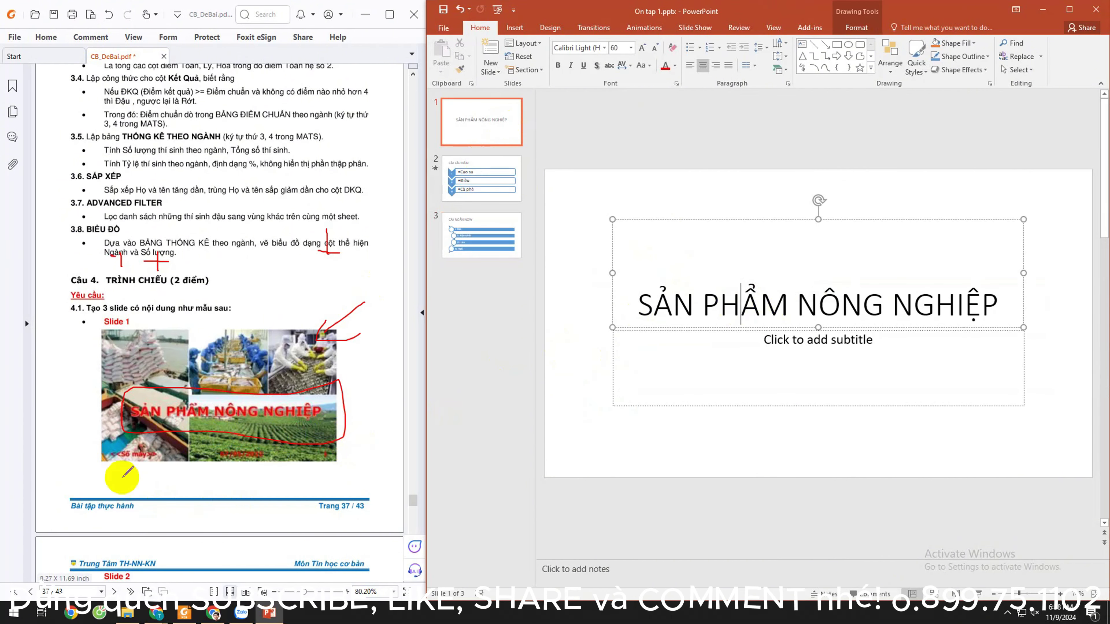
scroll(122, 468, "down", 2)
scroll(122, 468, "down", 2)
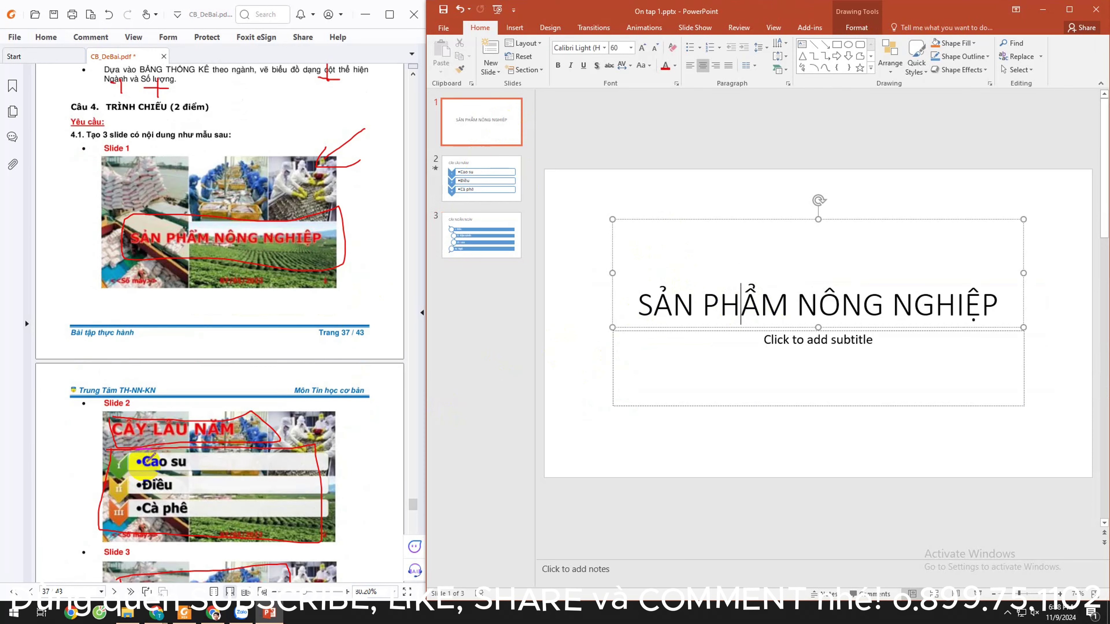
scroll(124, 470, "down", 2)
mouse_move(171, 197)
left_mouse_down()
mouse_move(105, 224)
mouse_move(168, 204)
left_mouse_up()
mouse_move(238, 200)
left_mouse_down()
mouse_move(256, 223)
mouse_move(220, 201)
left_mouse_up()
scroll(244, 341, "down", 3)
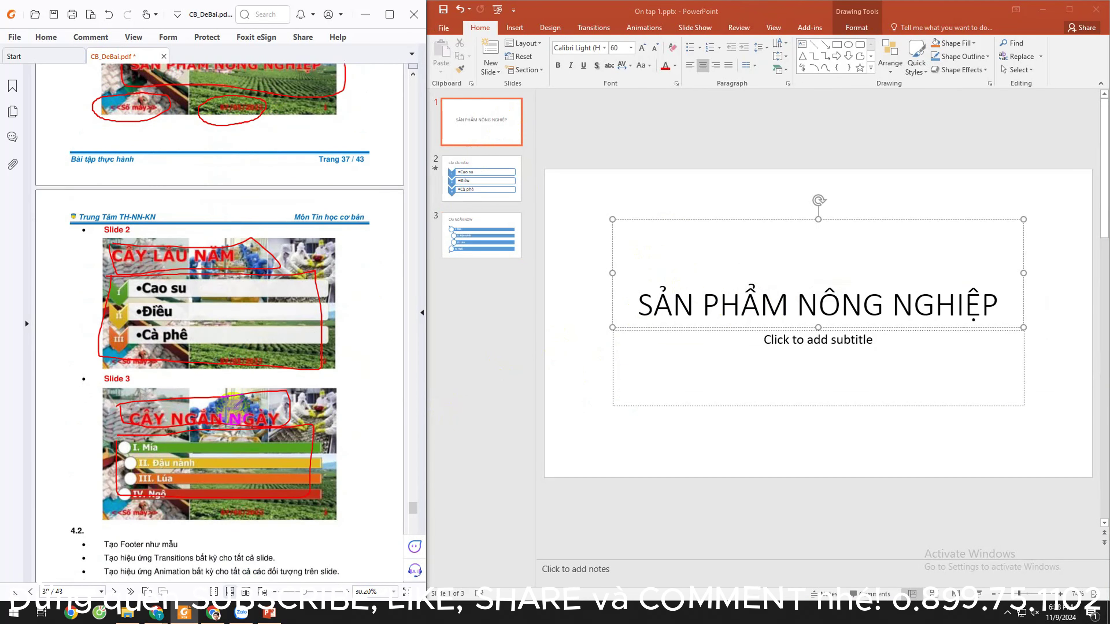
mouse_move(243, 349)
left_mouse_down()
mouse_move(159, 362)
mouse_move(109, 409)
mouse_move(160, 400)
left_mouse_up()
scroll(159, 362, "down", 1)
scroll(159, 362, "down", 2)
mouse_move(227, 394)
left_mouse_down()
mouse_move(218, 427)
mouse_move(236, 395)
left_mouse_up()
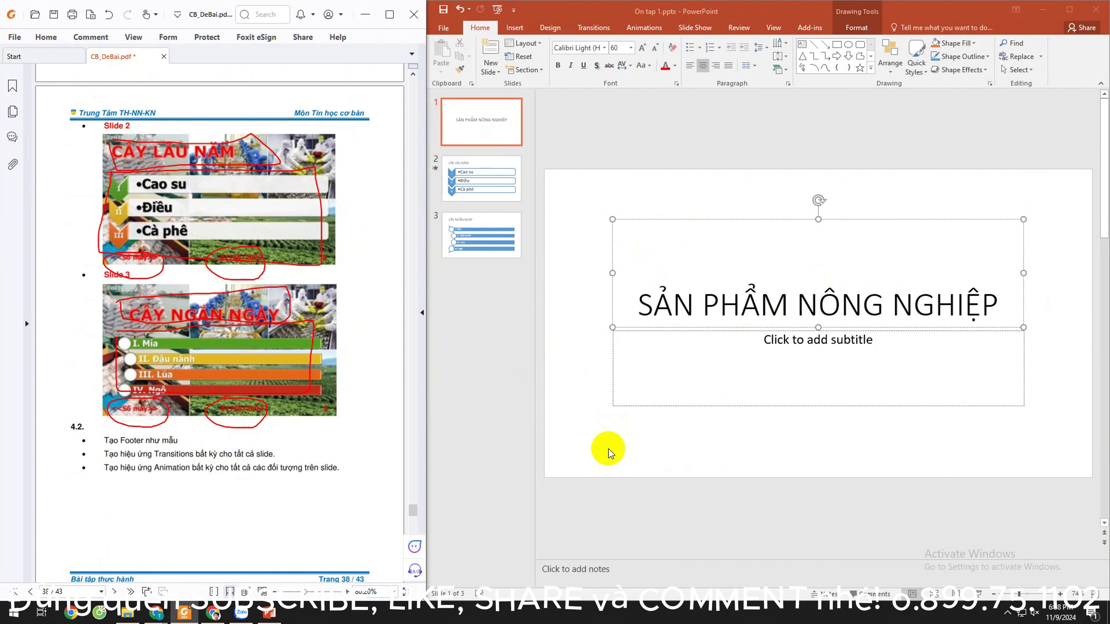
left_click(488, 117)
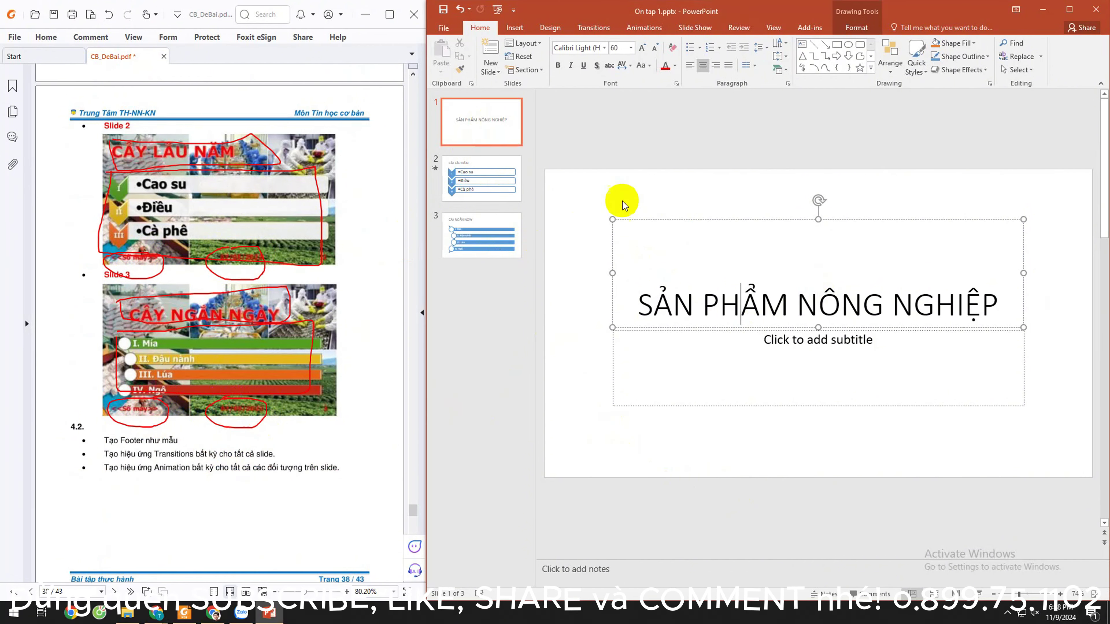
Step: In Header and Footer, turn on the auto-updating date in its default format and footer text MITTOHOA
left_click(514, 28)
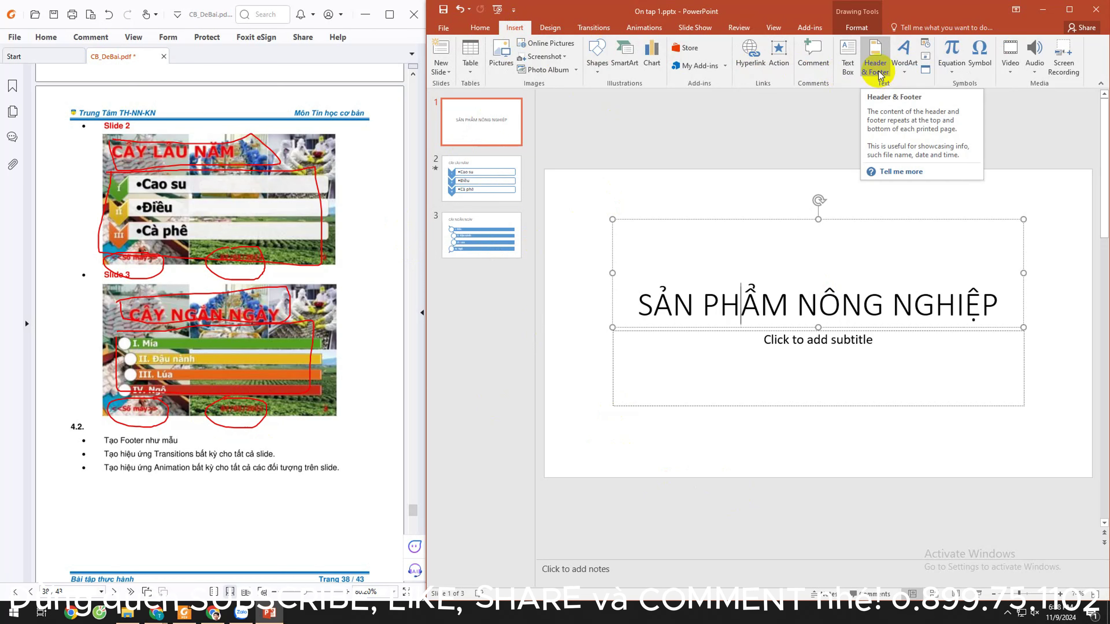
left_click(875, 61)
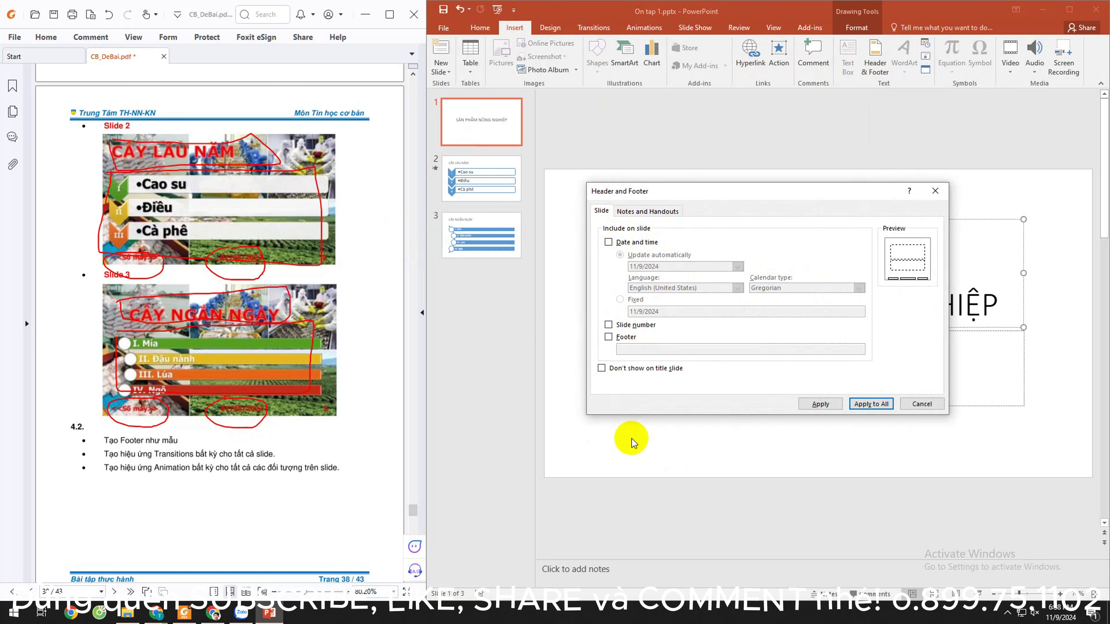
left_click(608, 242)
left_click(669, 267)
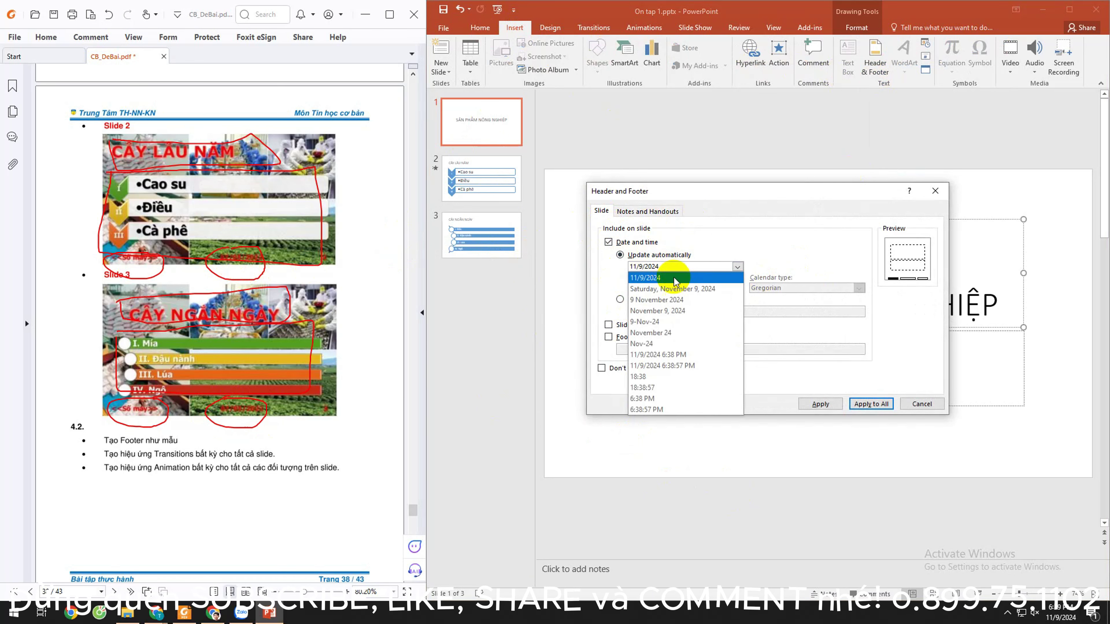
left_click(708, 244)
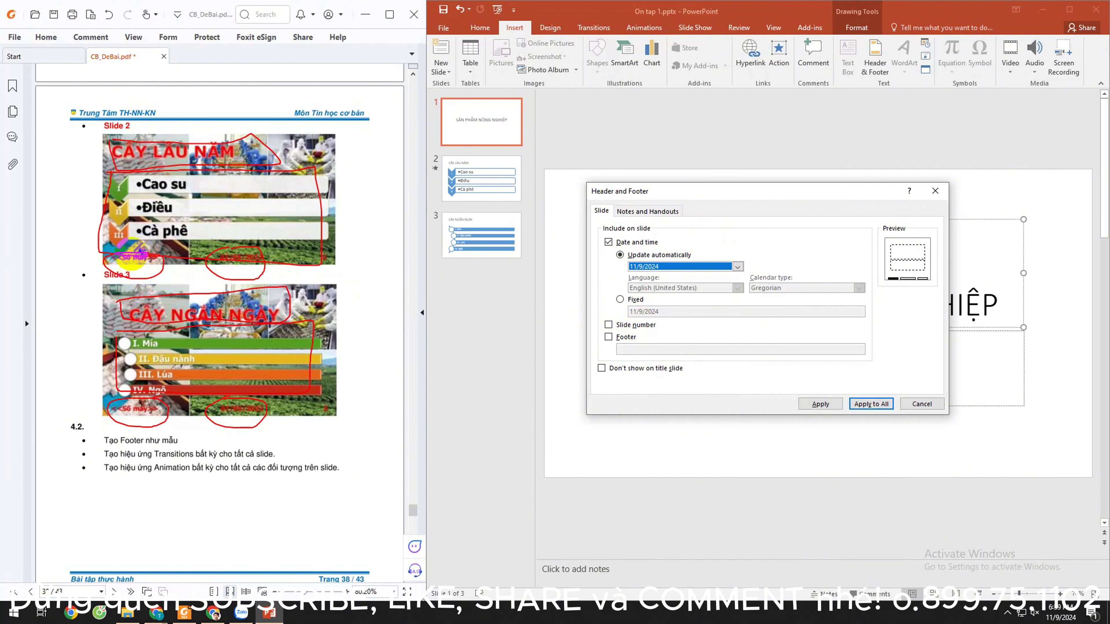
left_click(608, 337)
left_click(631, 349)
type("MITTOHOA")
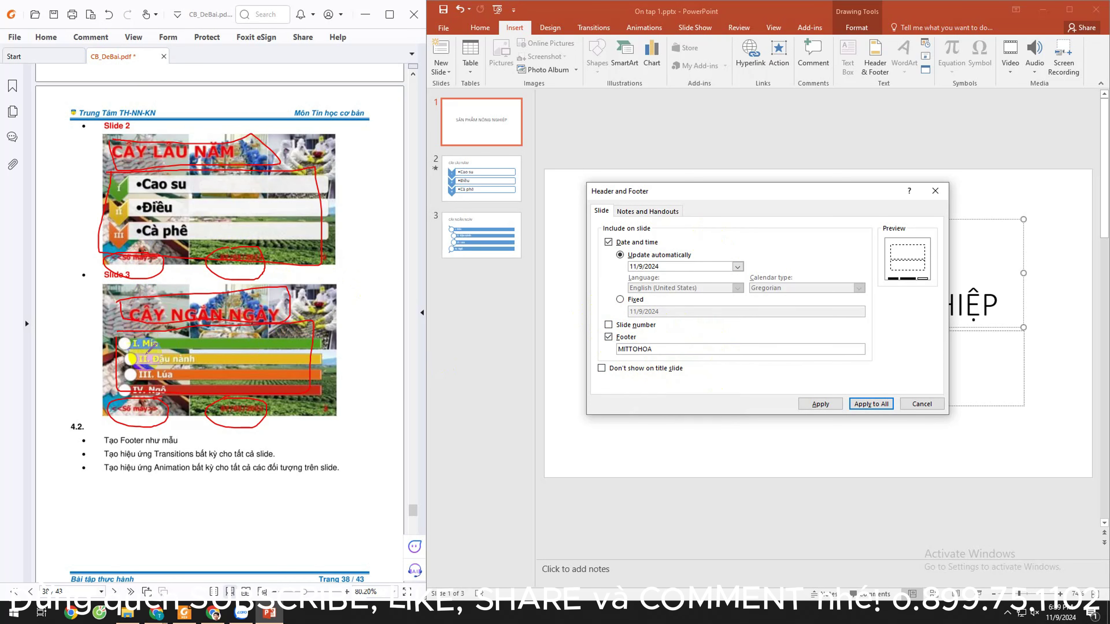
Step: Add slide numbers, keep the auto-updating date, and apply the date, footer and numbers to all slides
scroll(314, 302, "up", 2)
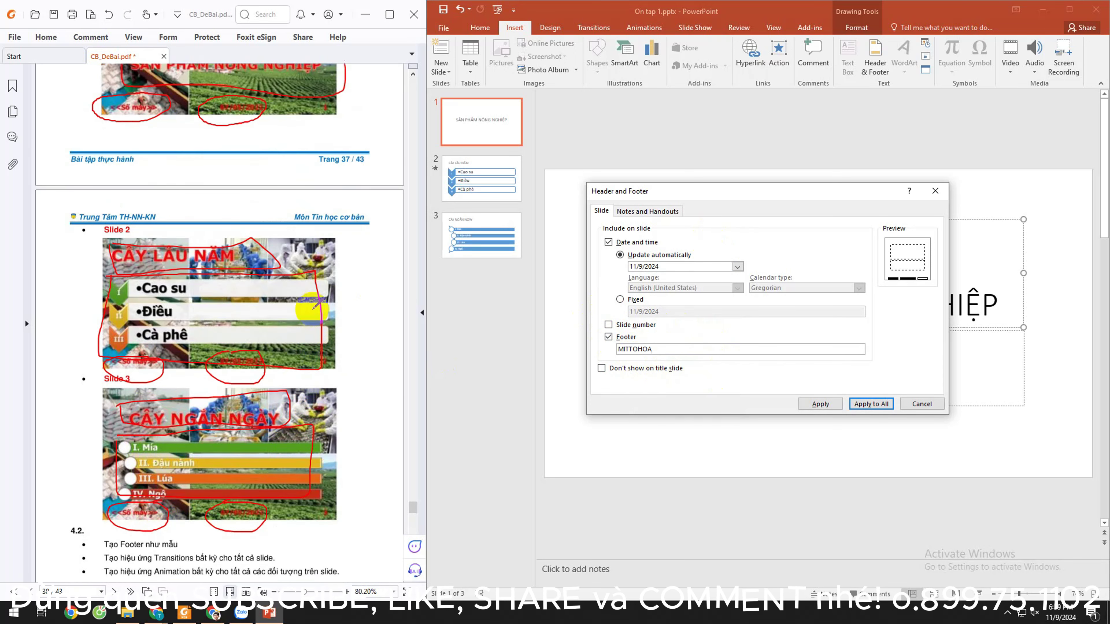
scroll(323, 284, "up", 5)
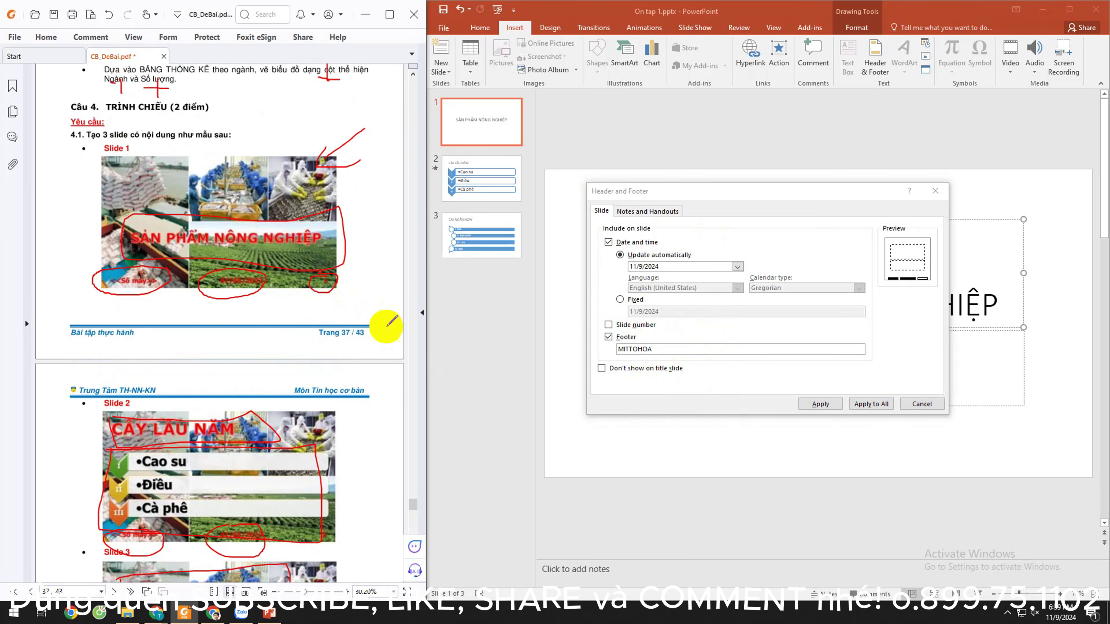
scroll(384, 318, "down", 2)
scroll(322, 411, "down", 1)
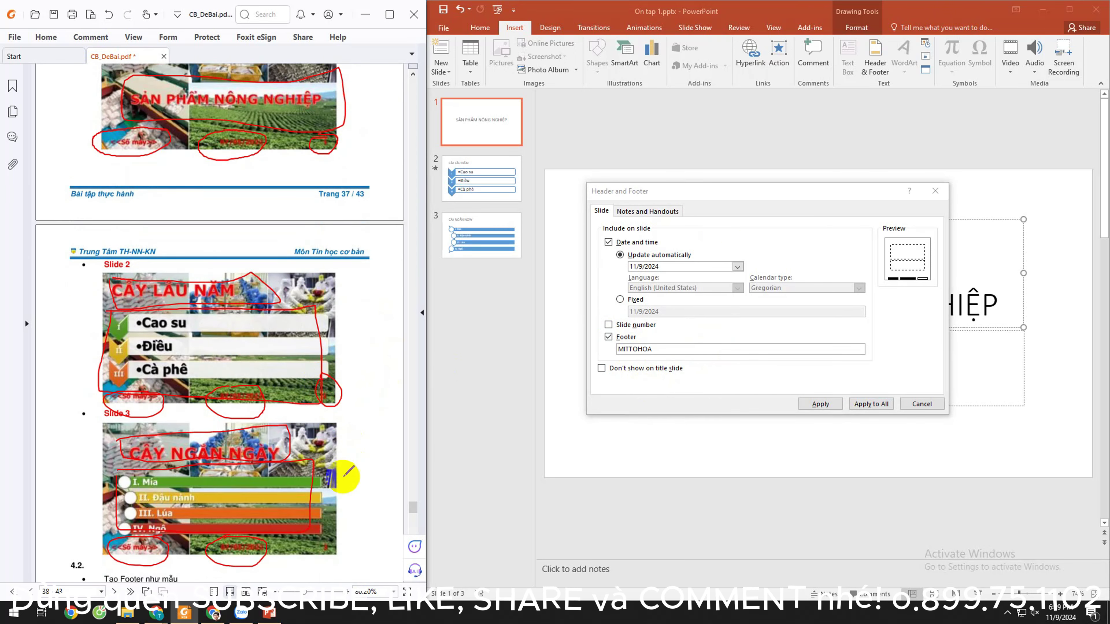
left_click(608, 324)
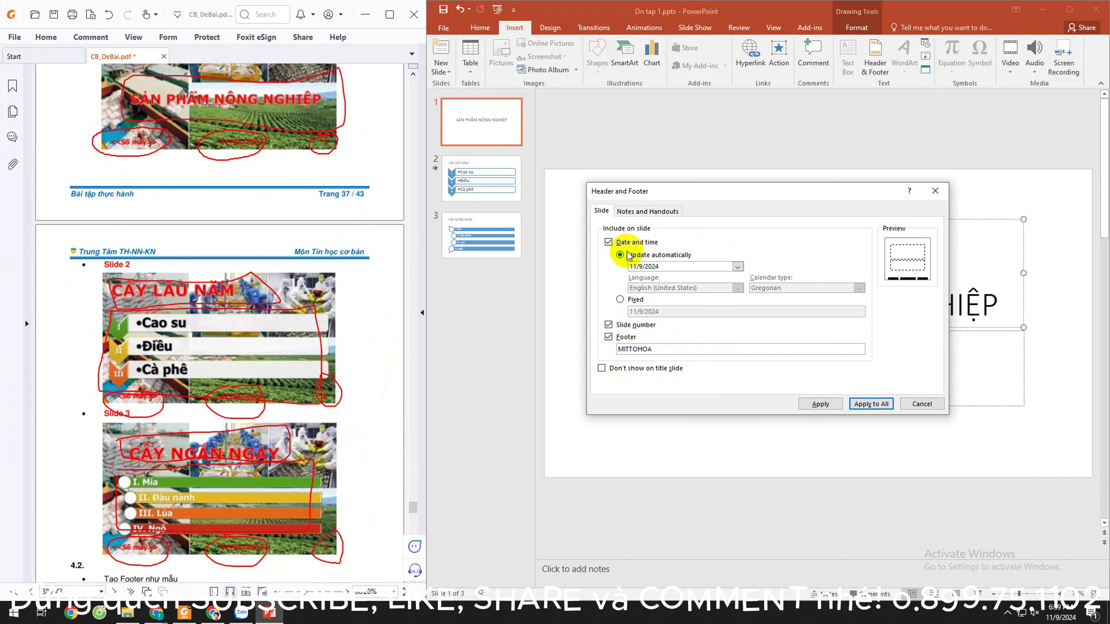
left_click(608, 242)
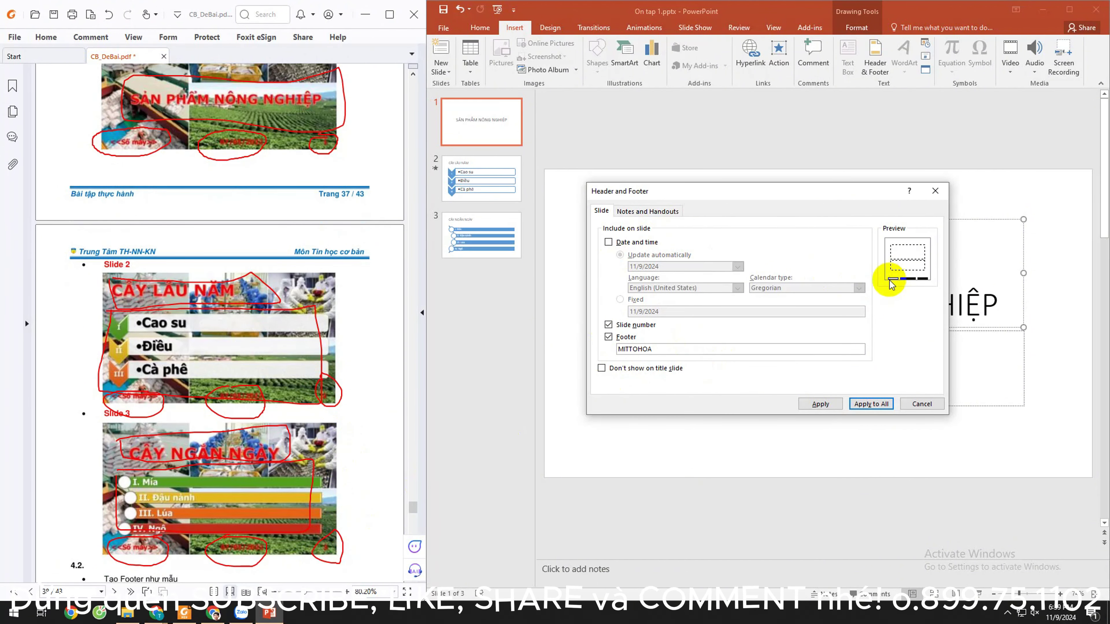
left_click(608, 242)
left_click(609, 326)
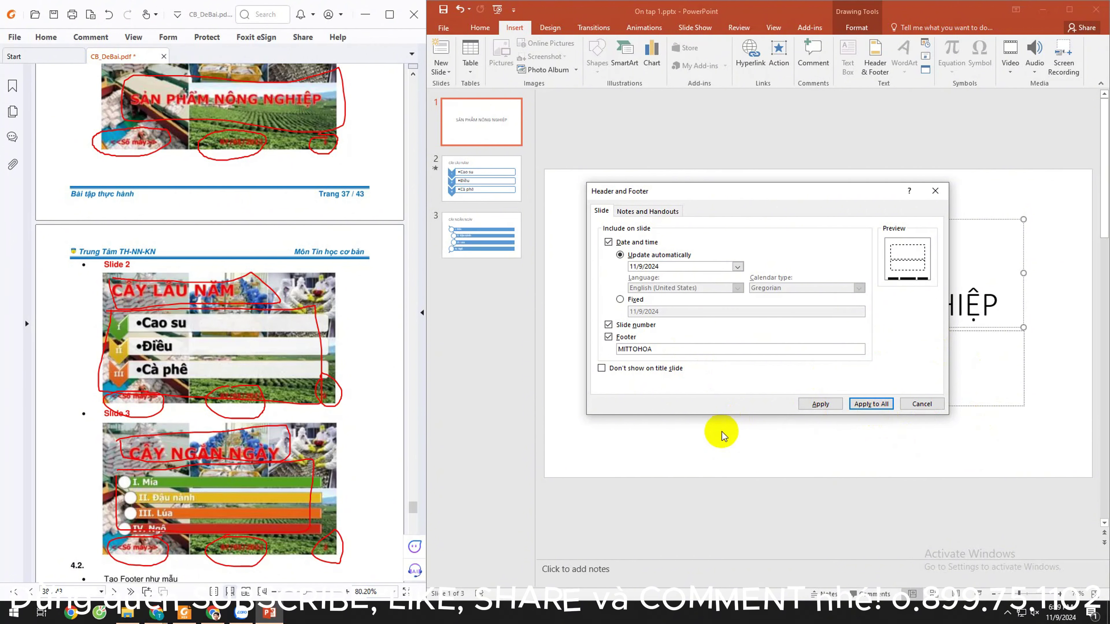
left_click(865, 404)
left_click(596, 464)
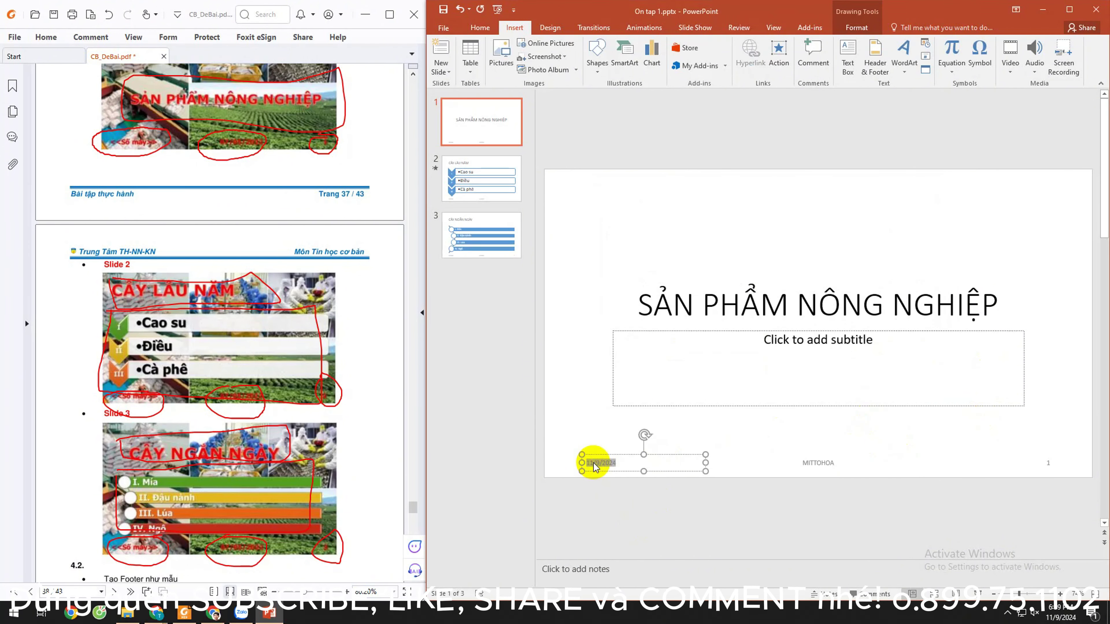
left_click(812, 463)
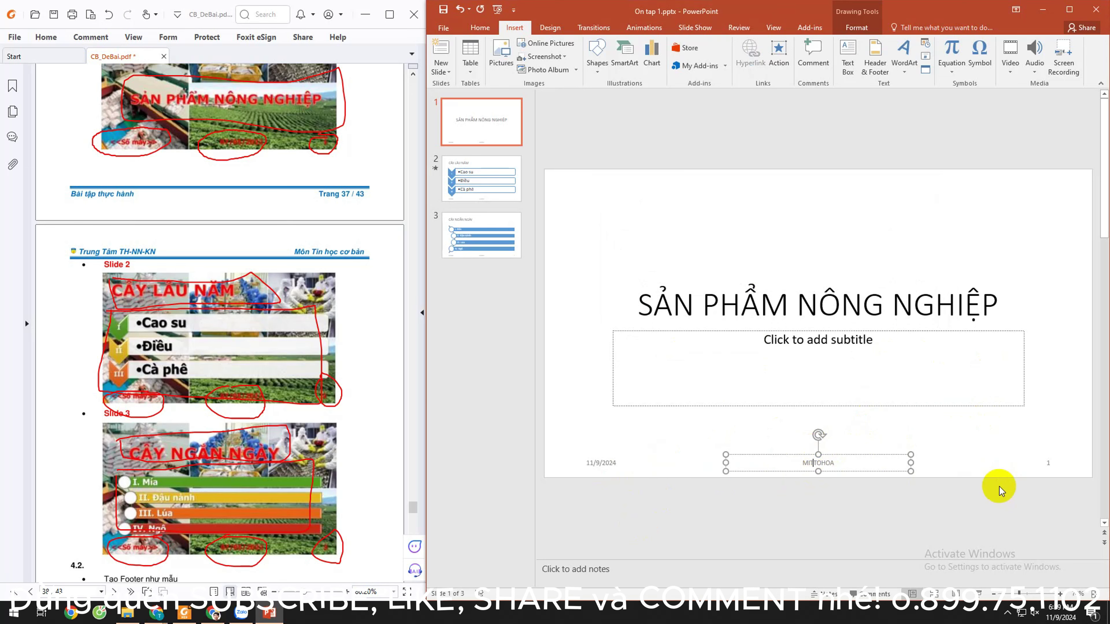
left_click(1047, 463)
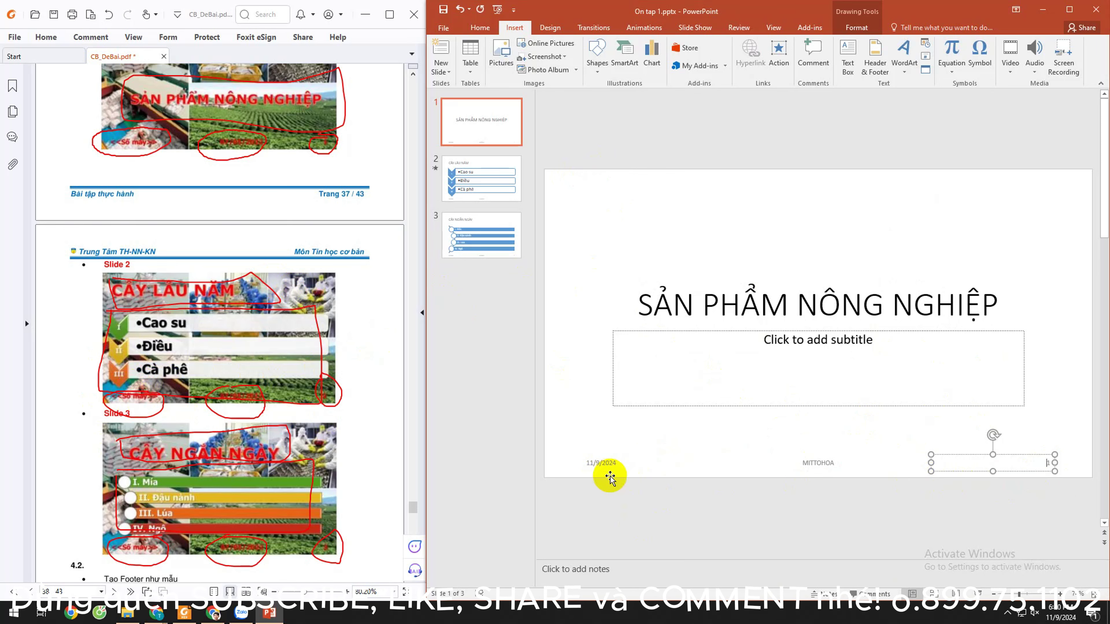
left_click(578, 265)
left_click(602, 455)
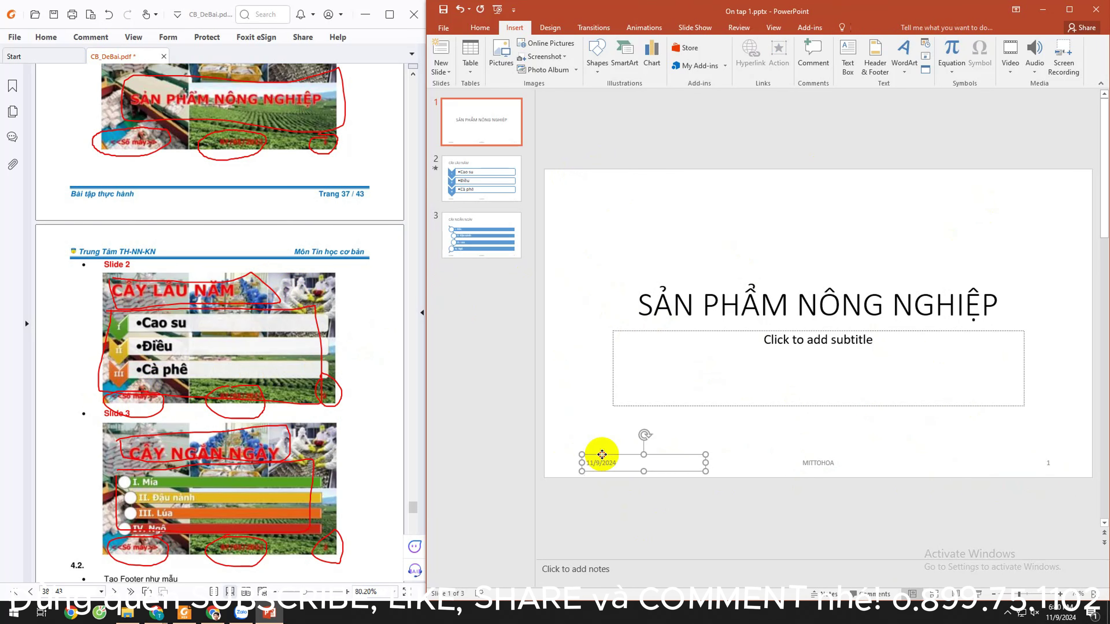
left_click(833, 464)
left_click(1047, 463)
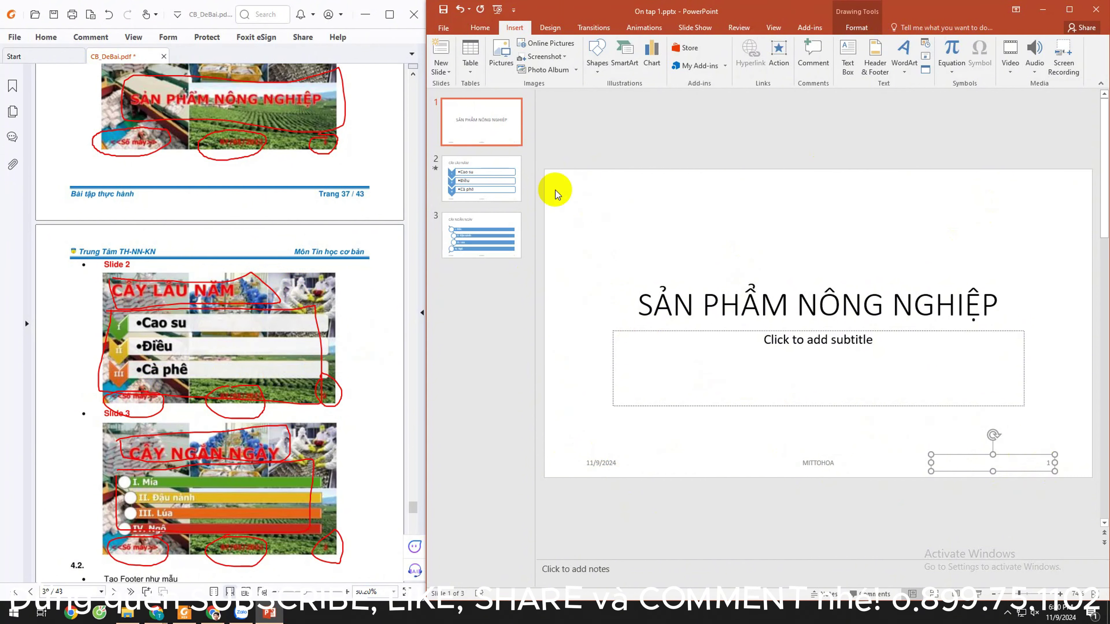
scroll(556, 193, "down", 1)
left_click(612, 467)
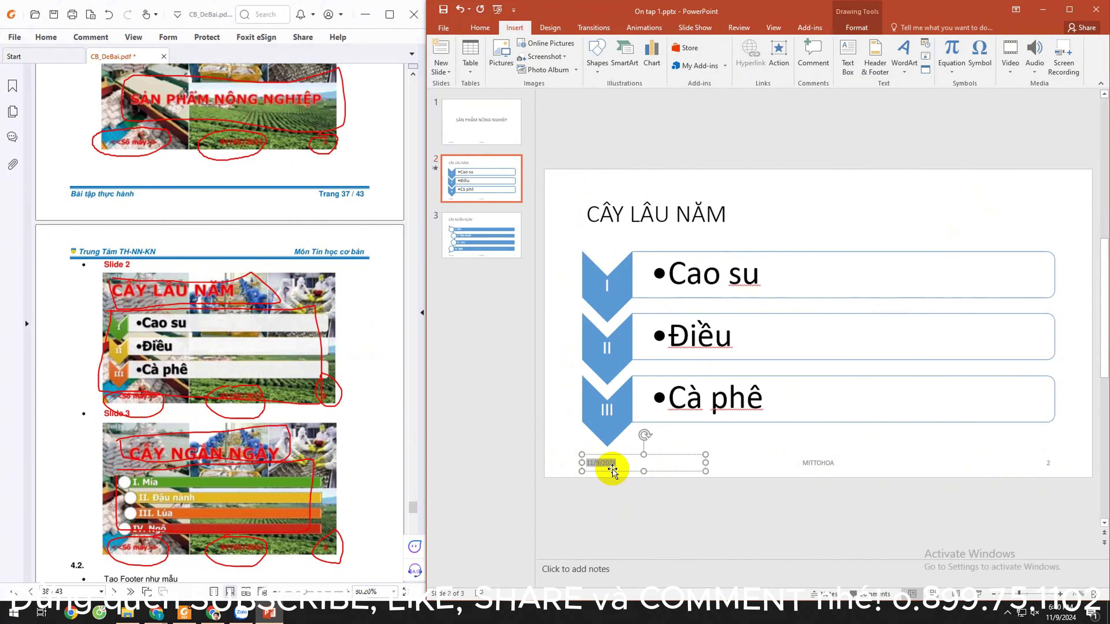
left_click(803, 464)
left_click(485, 238)
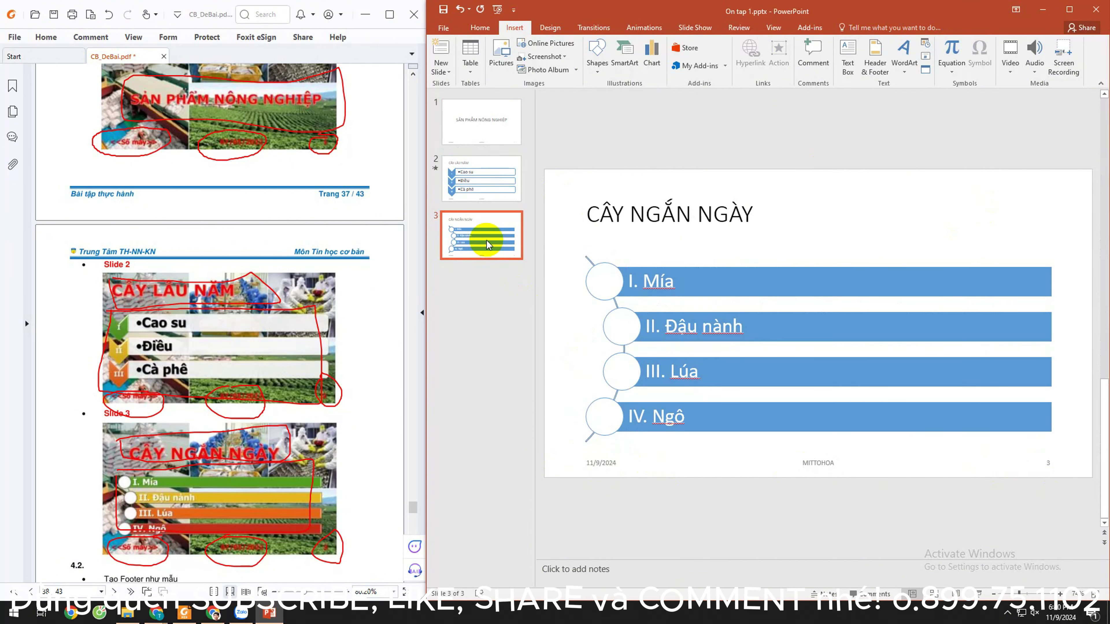
left_click(485, 131)
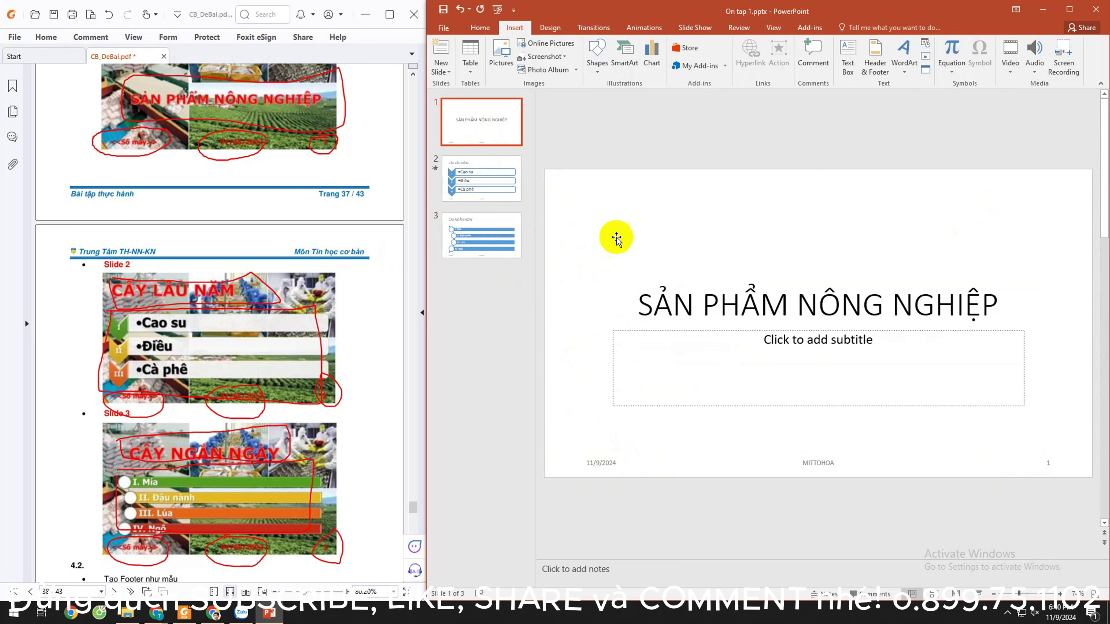
Step: Open Slide Master view and browse the master and its layouts, from Title Slide to Vertical Title and Text
left_click(773, 28)
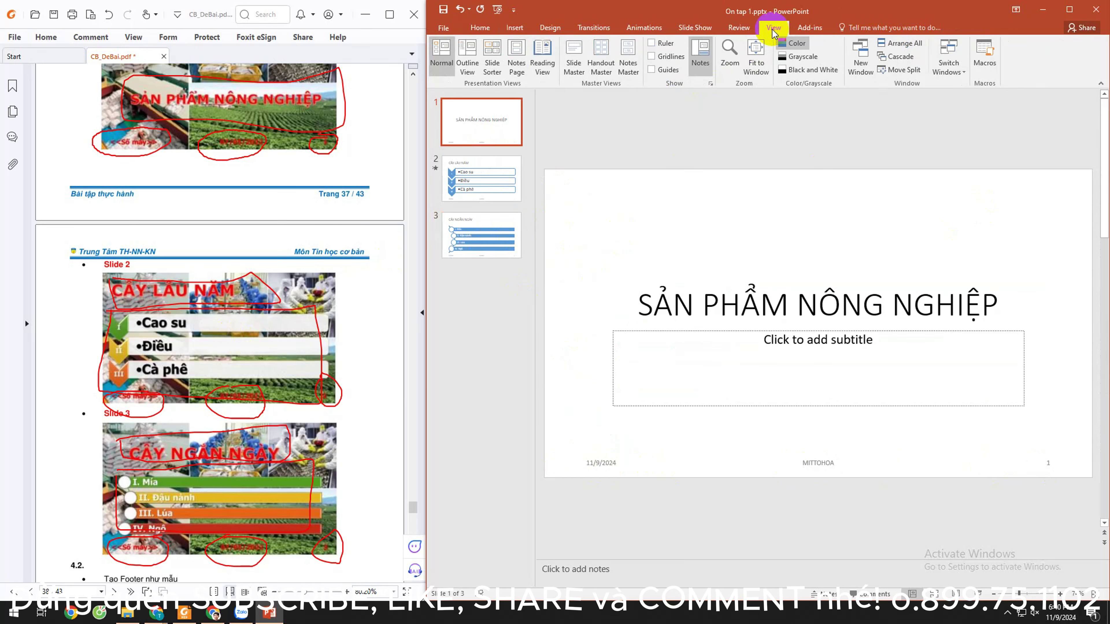
left_click(573, 55)
scroll(498, 162, "up", 2)
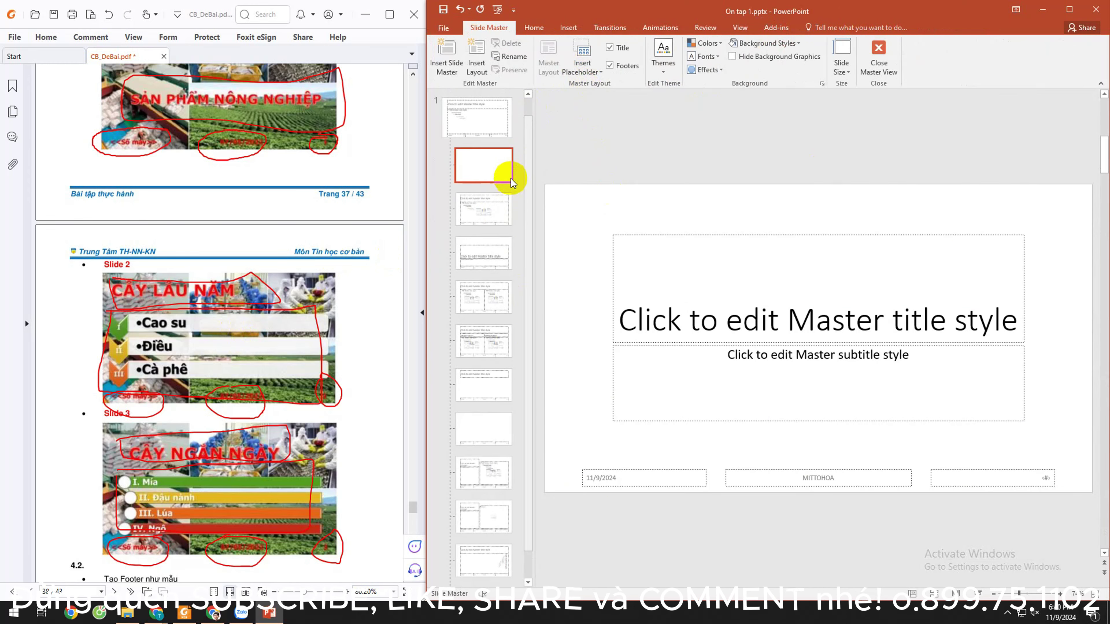
left_click(457, 113)
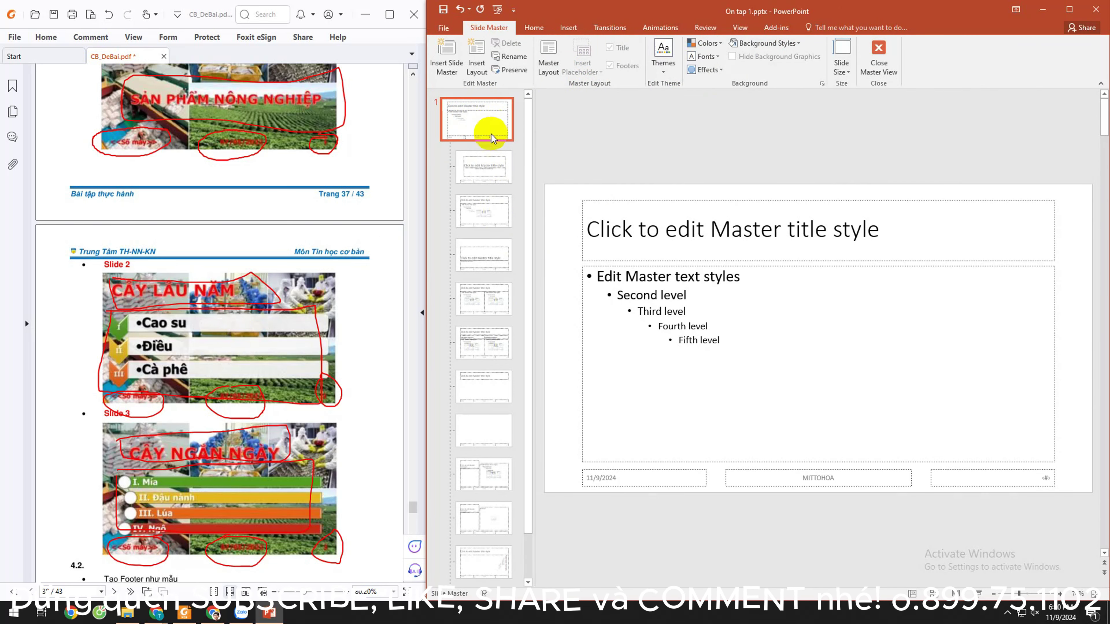
left_click(488, 164)
left_click(487, 214)
left_click(488, 256)
left_click(498, 325)
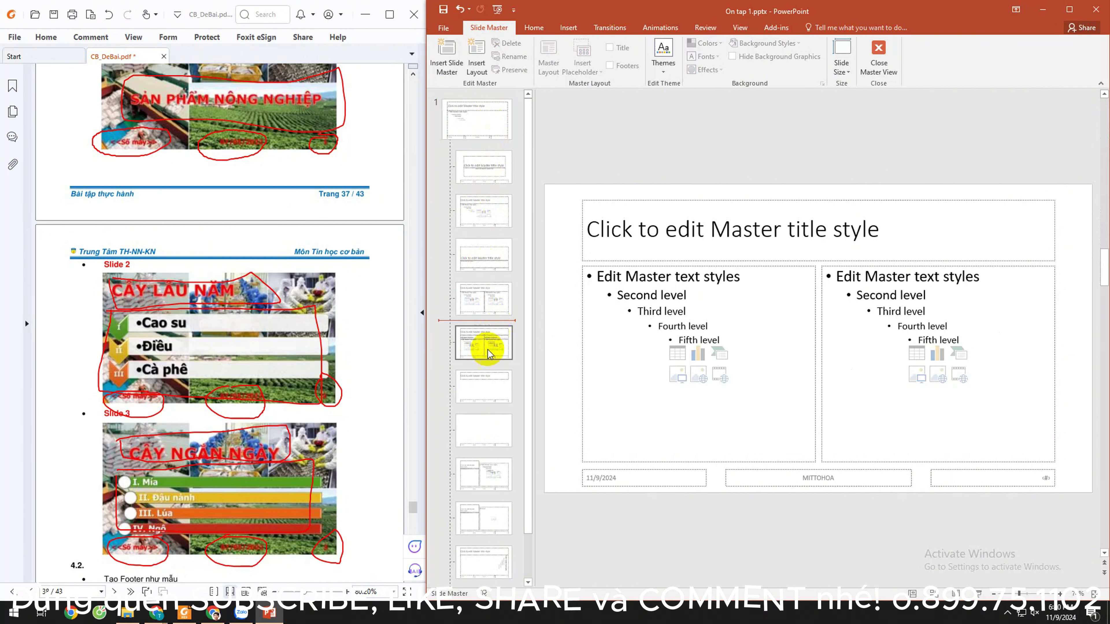
scroll(487, 350, "down", 3)
left_click(477, 548)
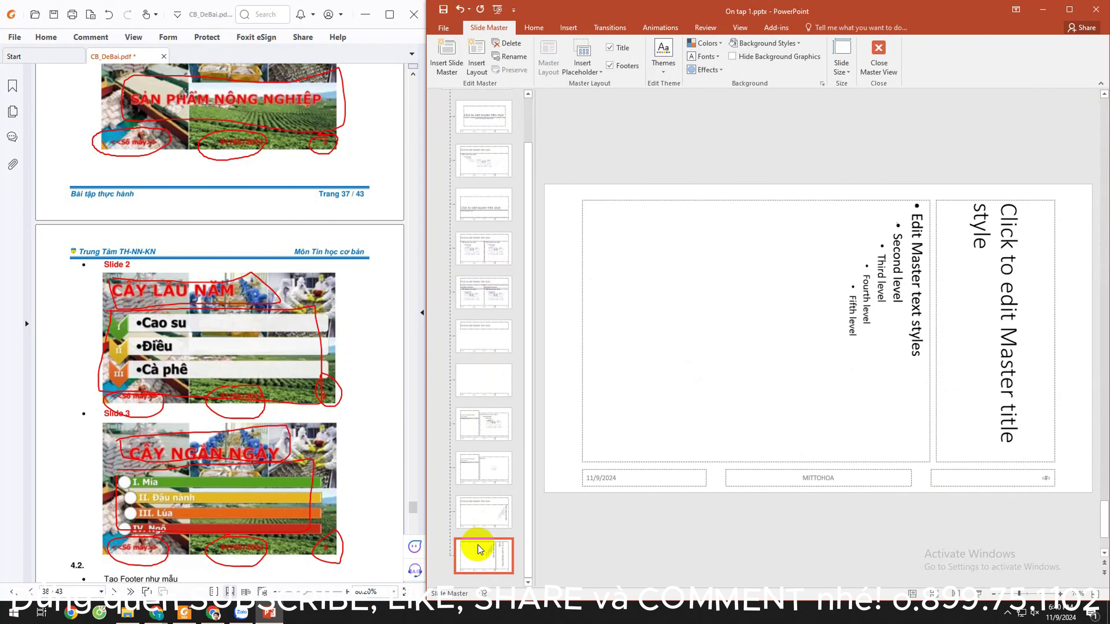
scroll(480, 423, "up", 3)
left_click(490, 170)
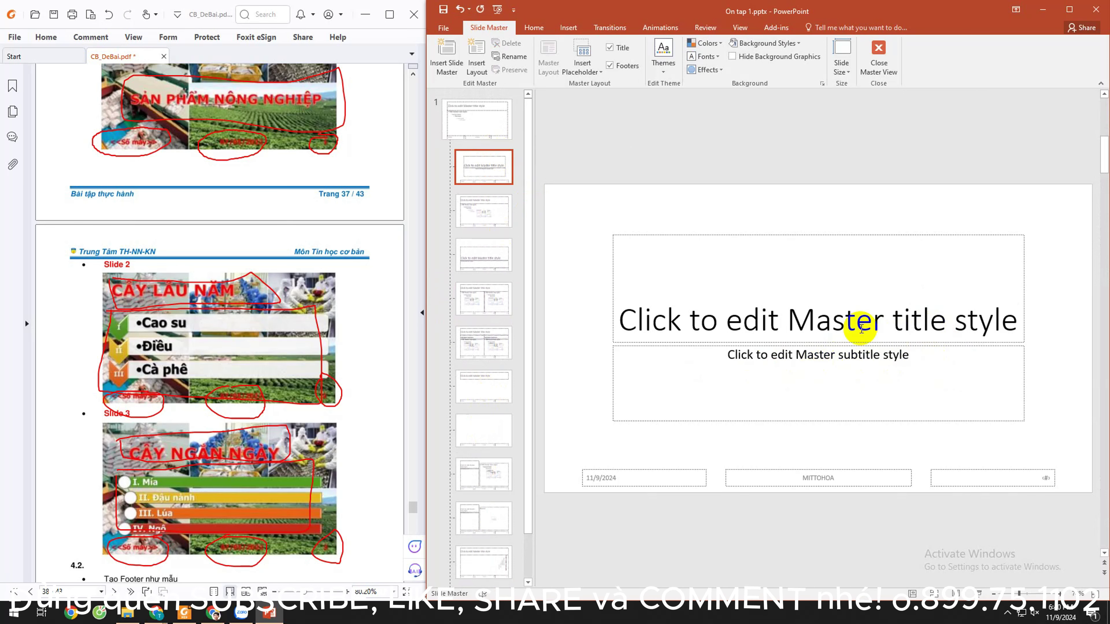
left_click(483, 215)
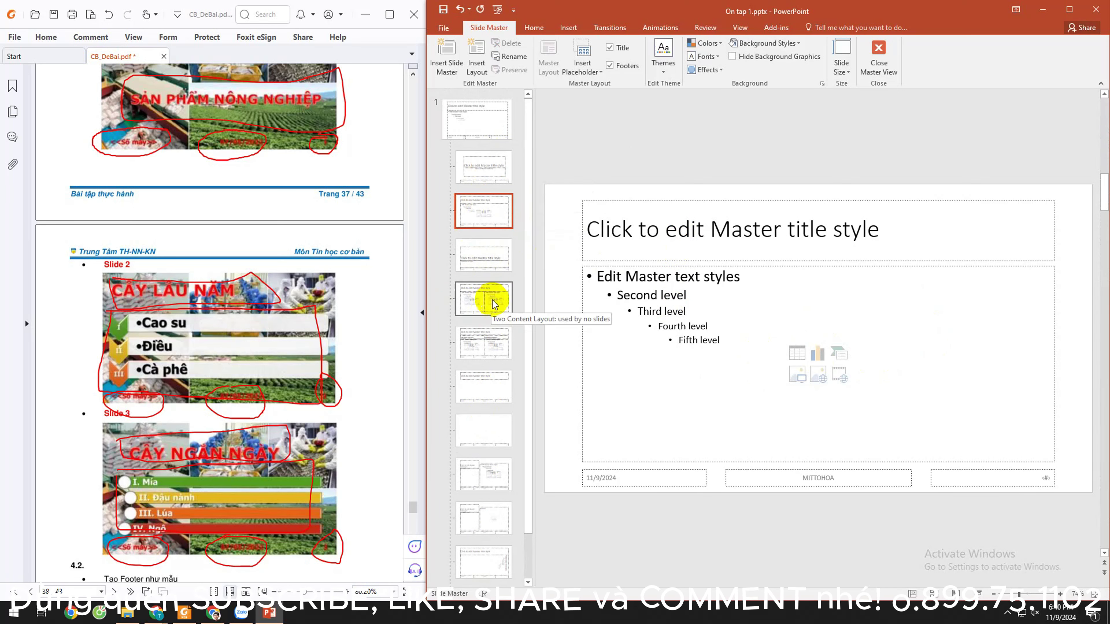
Step: Return to normal view and leave slide 2's layout unchanged, with the View tab showing
left_click(879, 50)
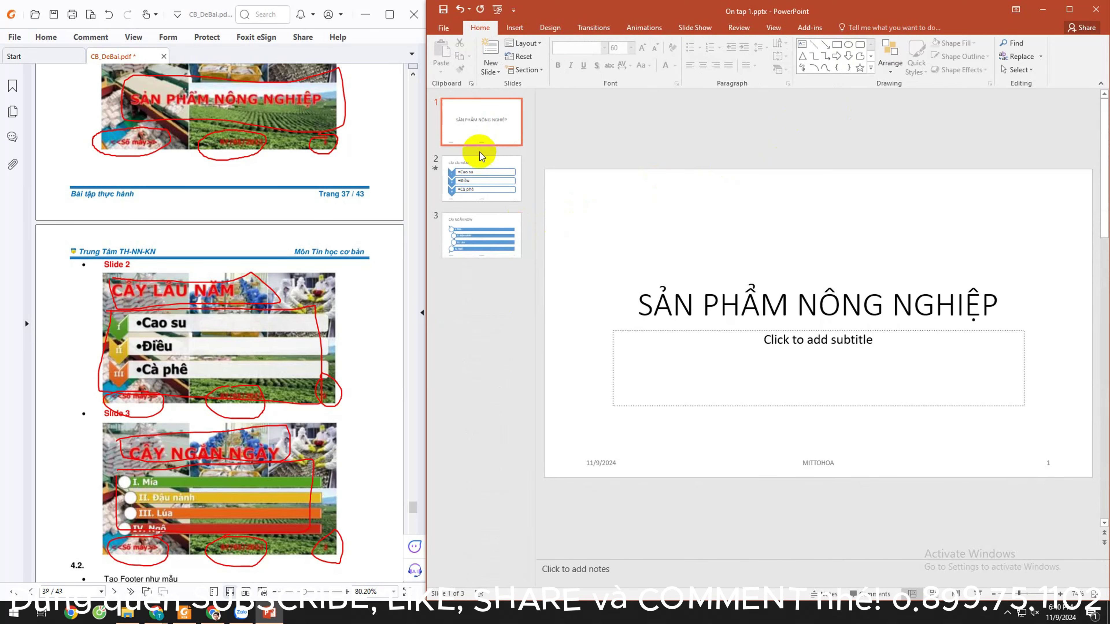
left_click(476, 173)
right_click(478, 174)
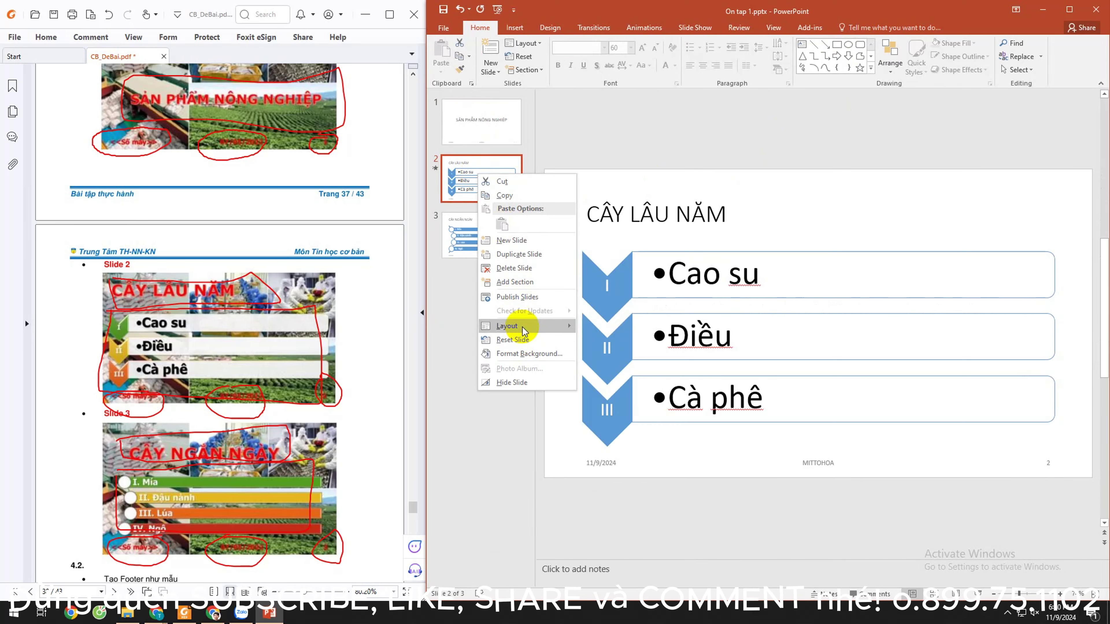
mouse_move(507, 326)
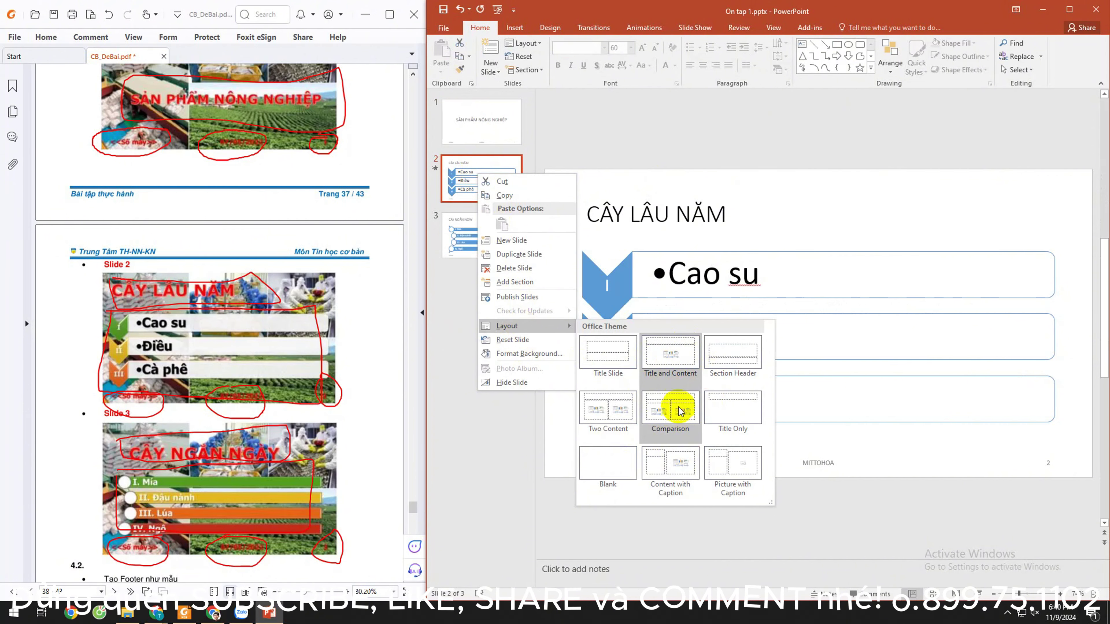
left_click(483, 446)
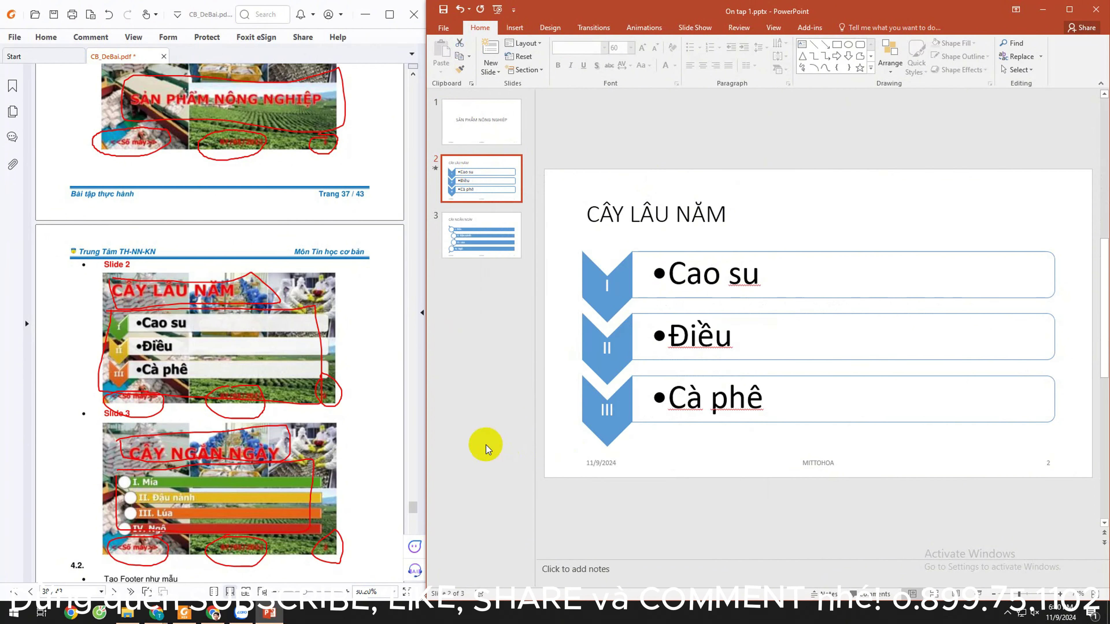
right_click(502, 177)
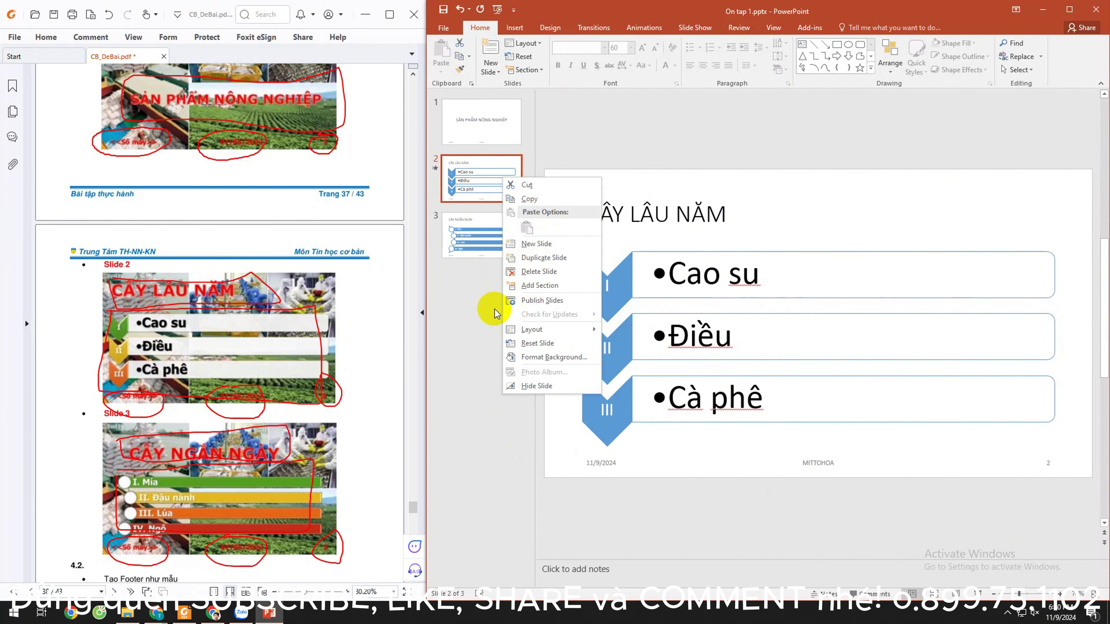
left_click(773, 27)
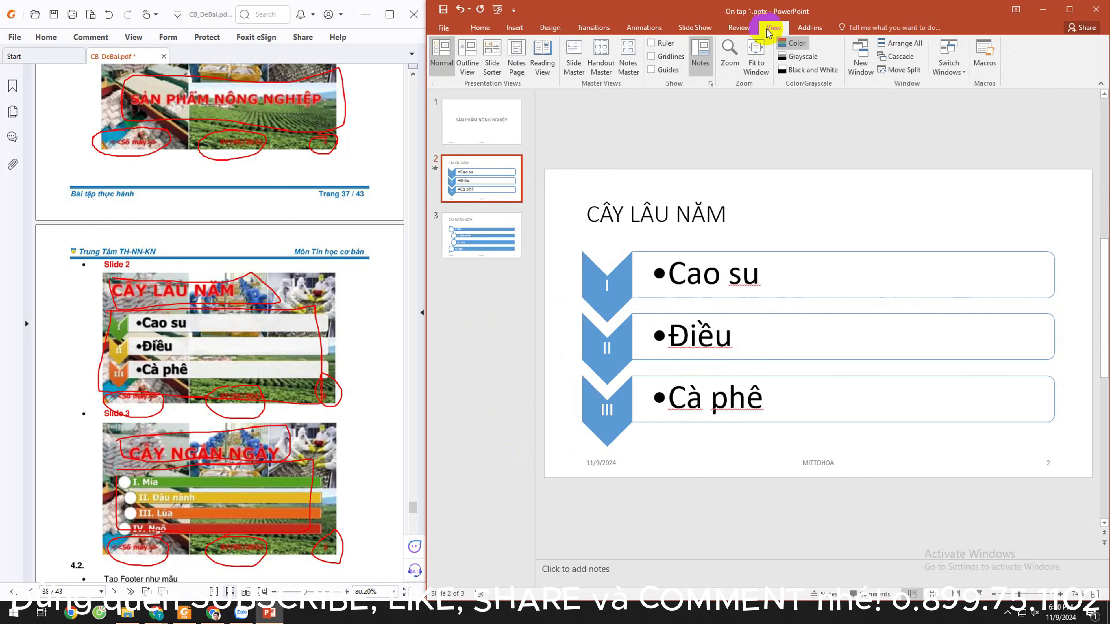
Step: Open the slide master and compare the master with the Title Slide and Title and Content layouts
left_click(573, 68)
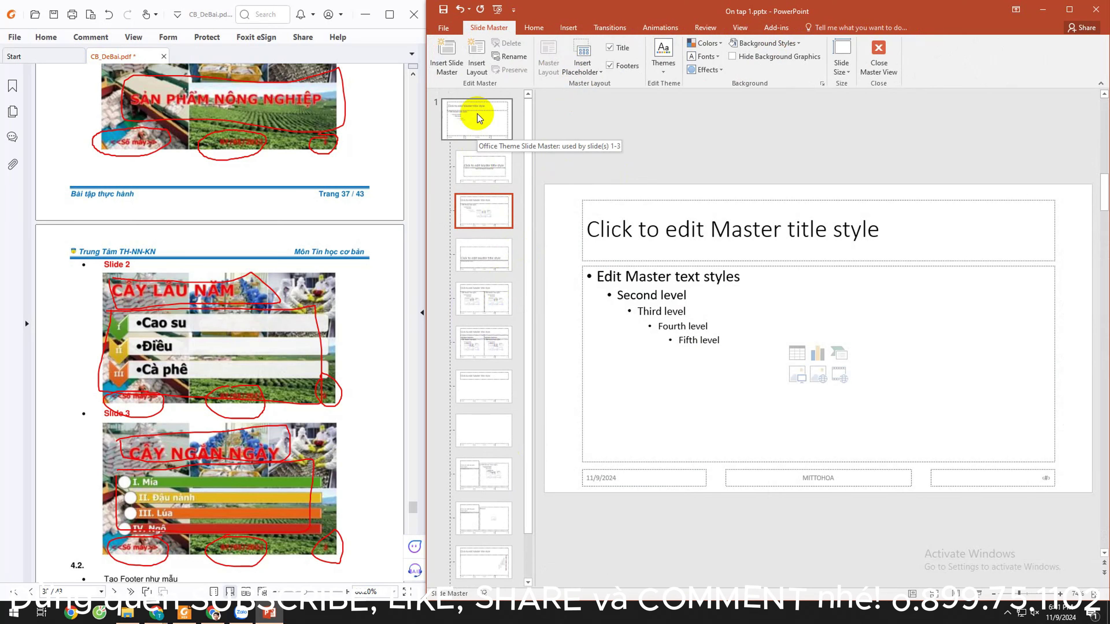
left_click(471, 128)
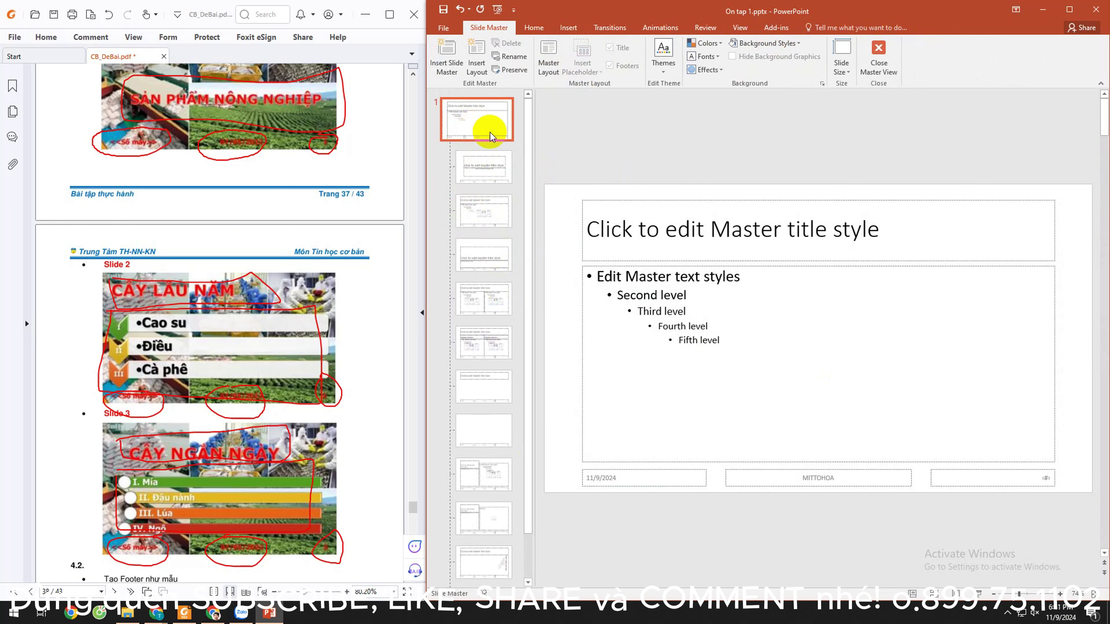
left_click(491, 166)
left_click(485, 218)
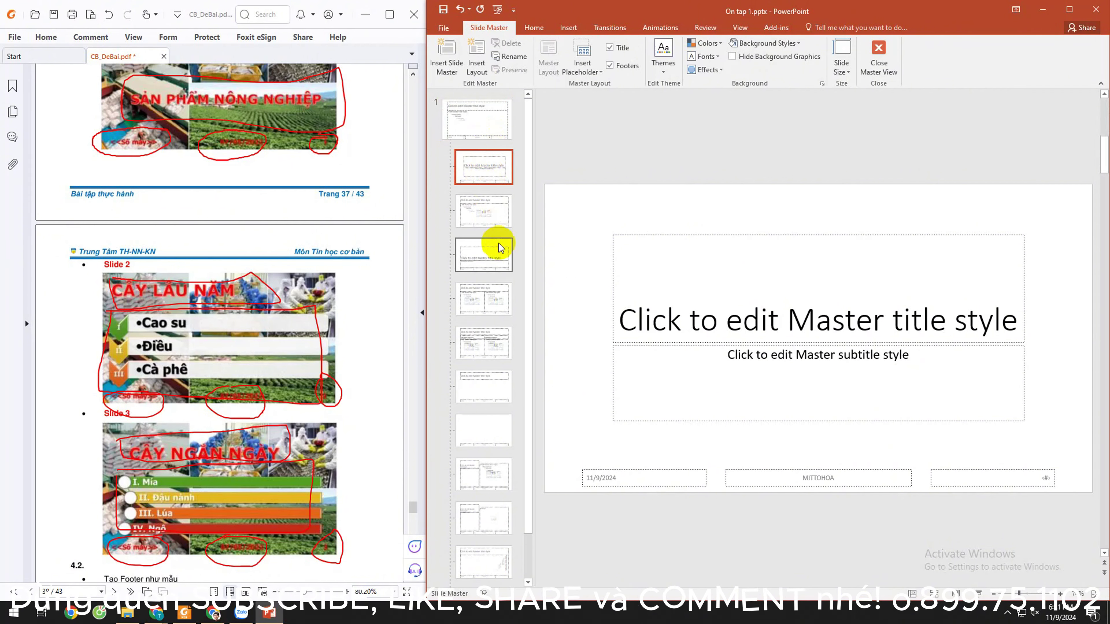
left_click(483, 175)
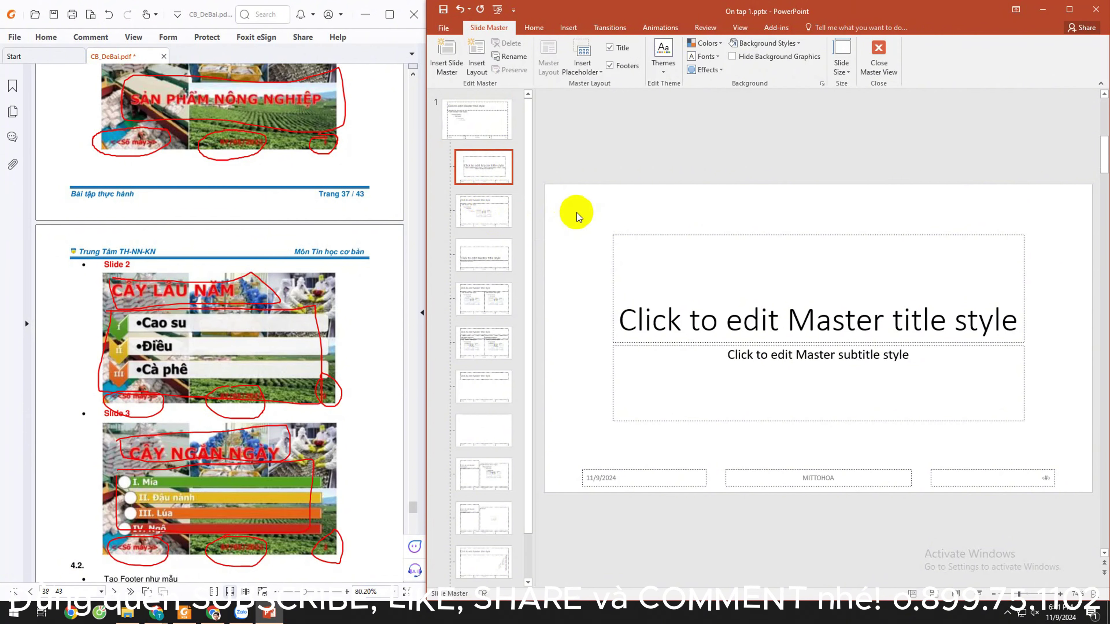
left_click(476, 124)
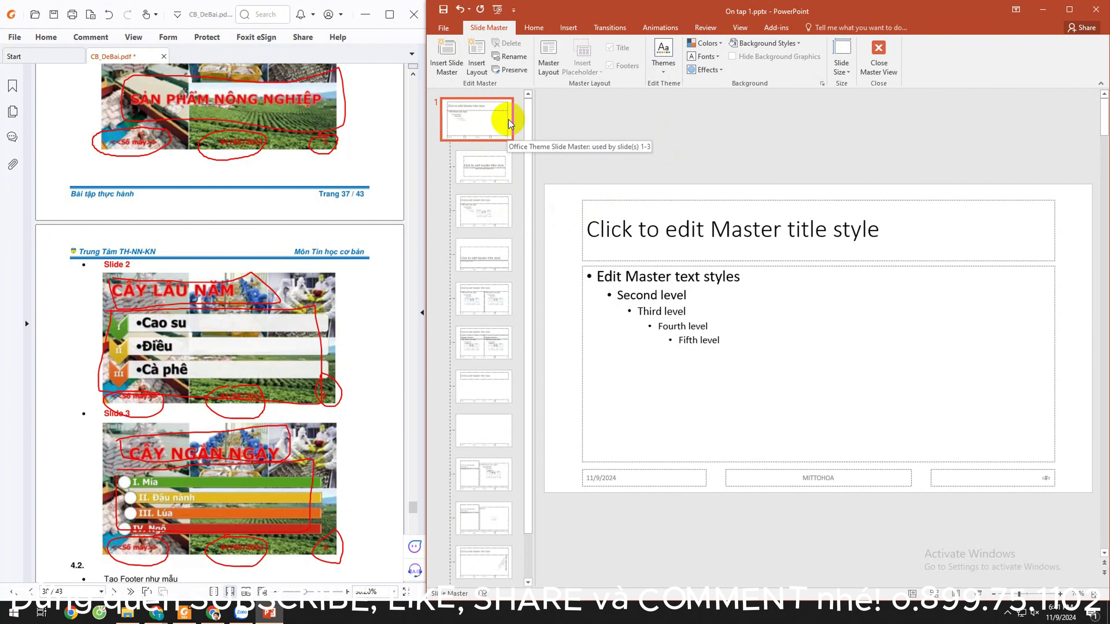
left_click(472, 168)
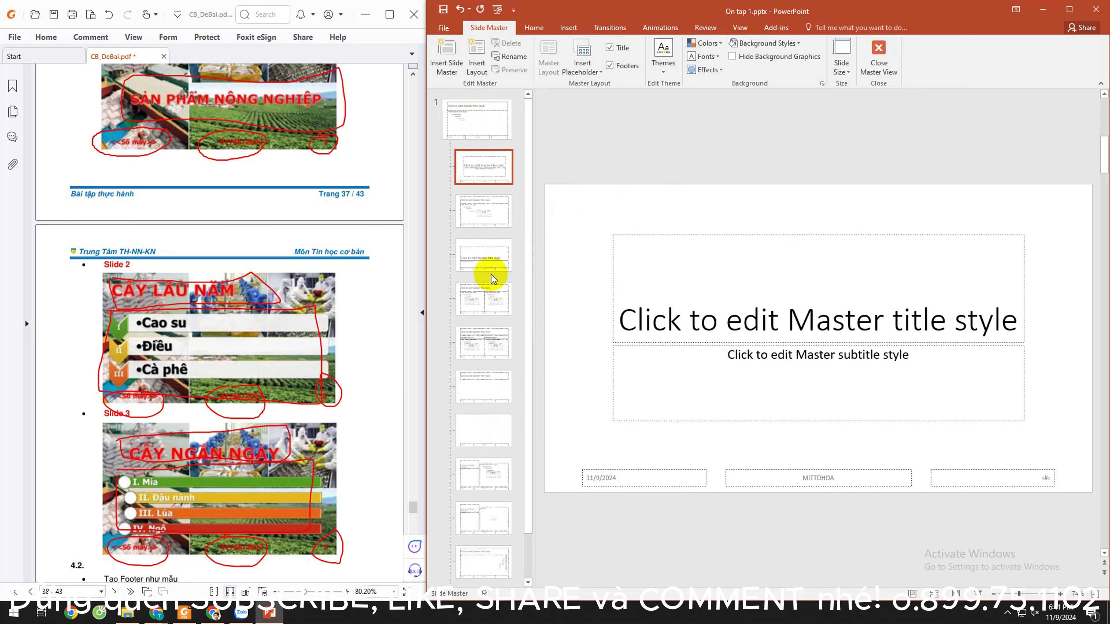
left_click(474, 126)
left_click(485, 180)
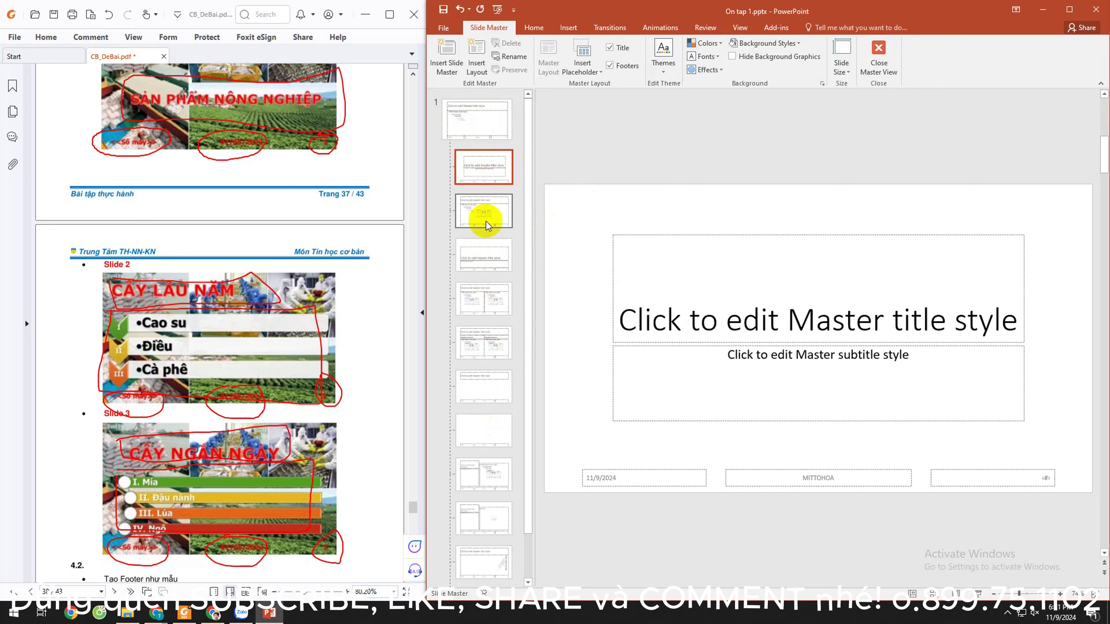
left_click(485, 219)
left_click(477, 175)
left_click(482, 221)
left_click(485, 173)
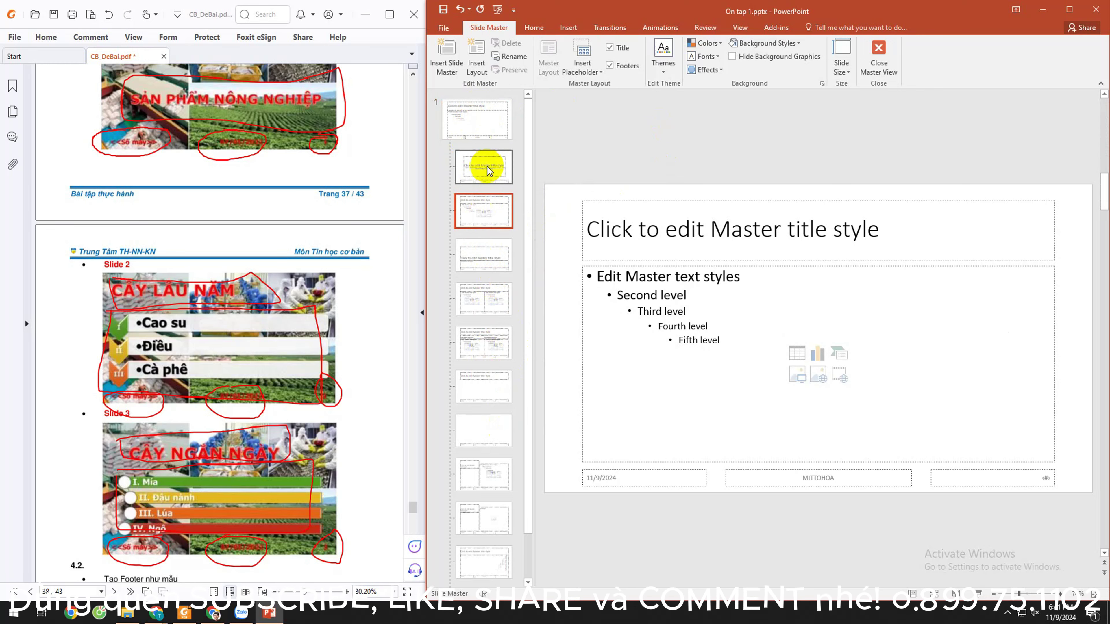
left_click(489, 209)
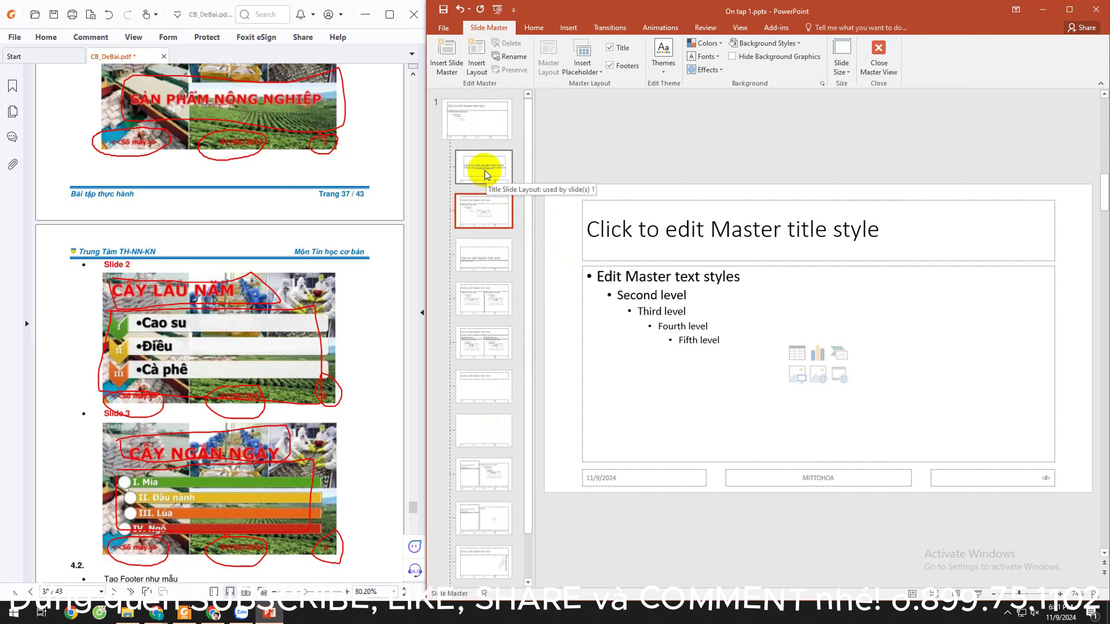
left_click(481, 121)
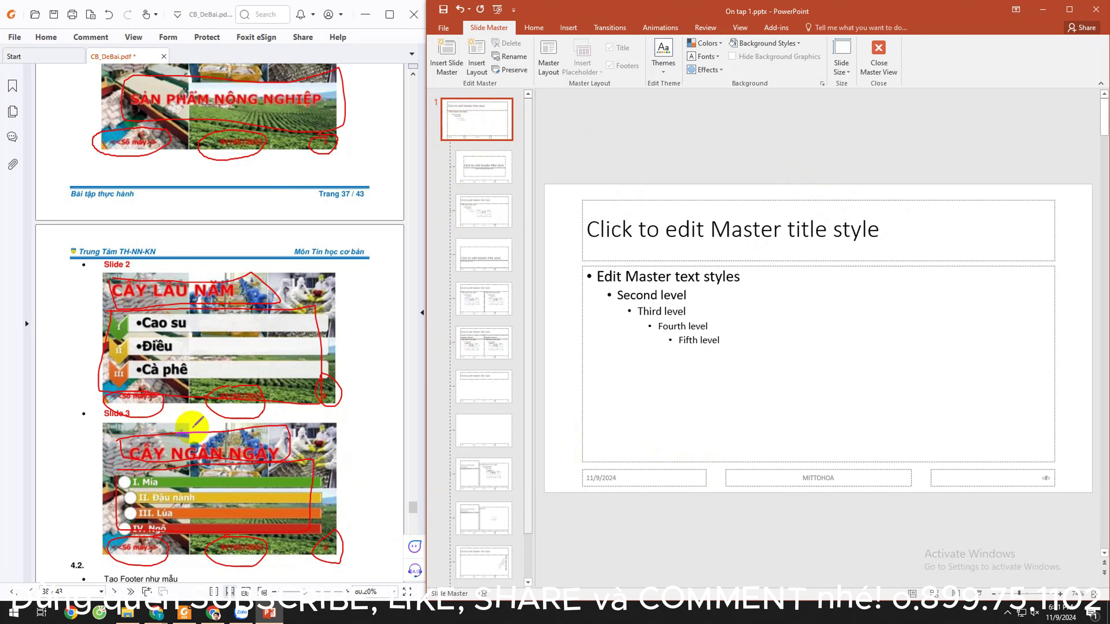
Step: Check the sample footer in the exercise PDF and move the MITTOHOA footer to the bottom-left corner
left_click(148, 397)
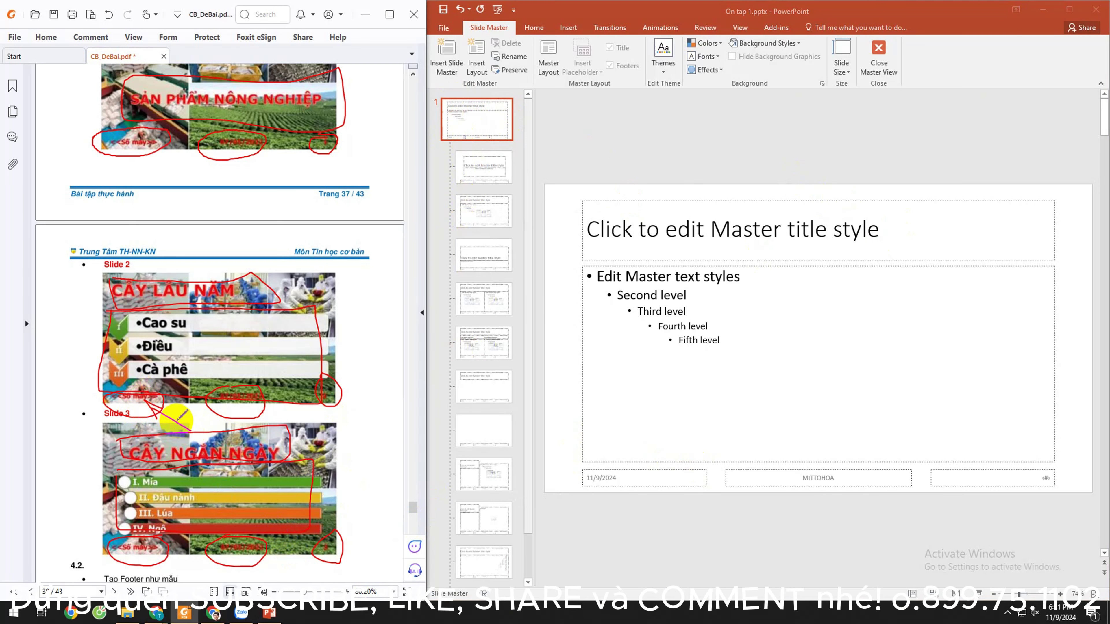
left_click(776, 486)
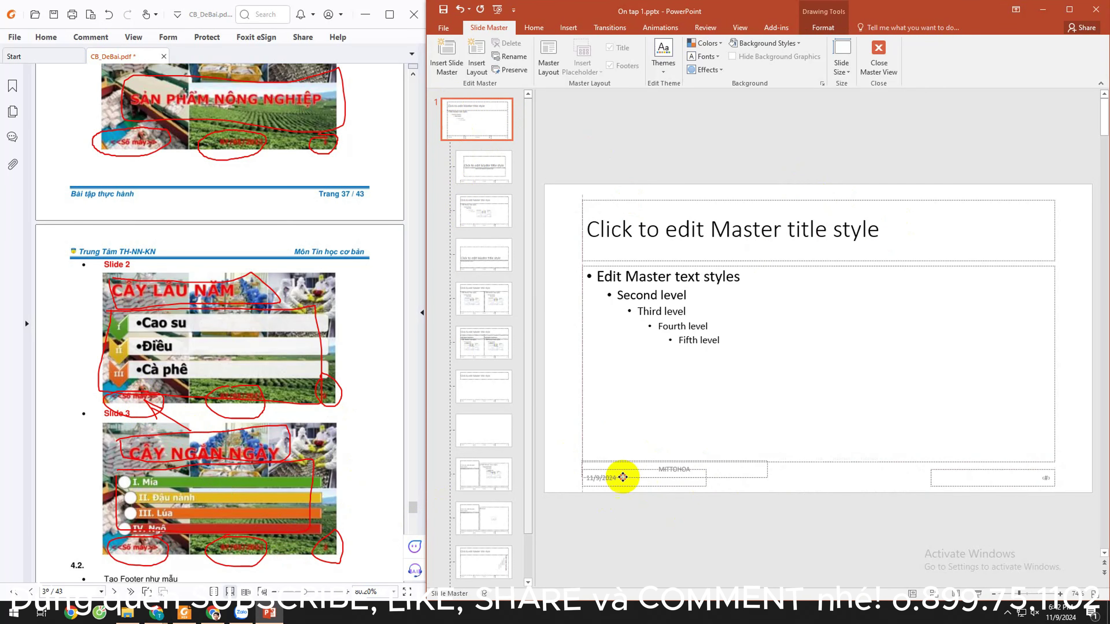
mouse_move(776, 486)
left_mouse_down()
mouse_move(615, 470)
mouse_move(820, 486)
left_mouse_up()
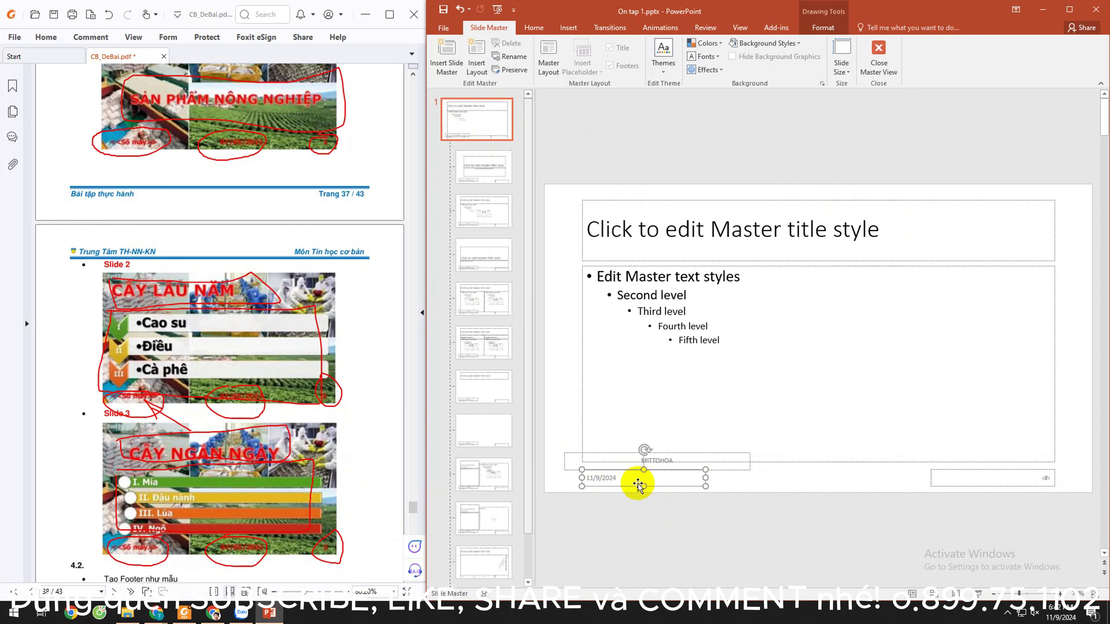
left_click_drag(614, 470, 641, 485)
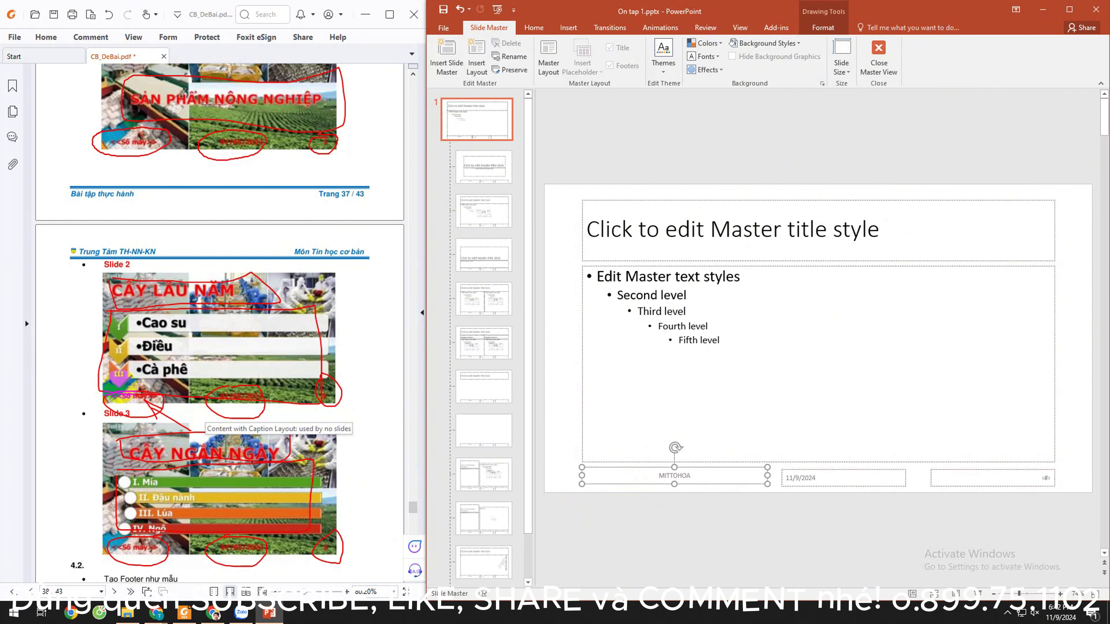
Step: Make the MITTOHOA footer red, bold, left-aligned and 18 pt
left_click(534, 28)
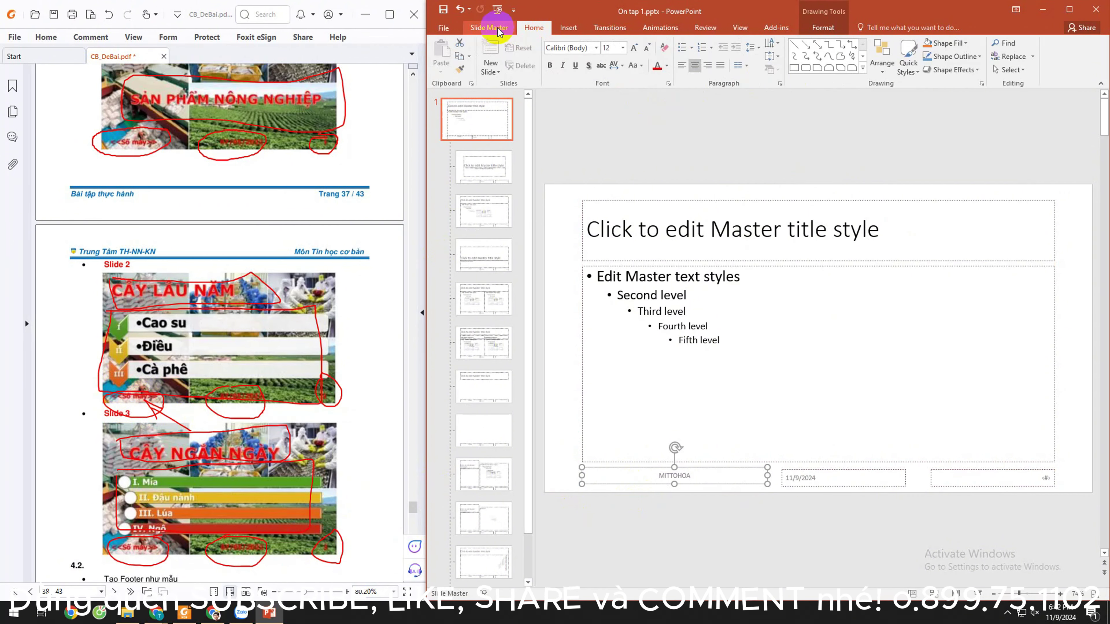
left_click(657, 66)
left_click(550, 65)
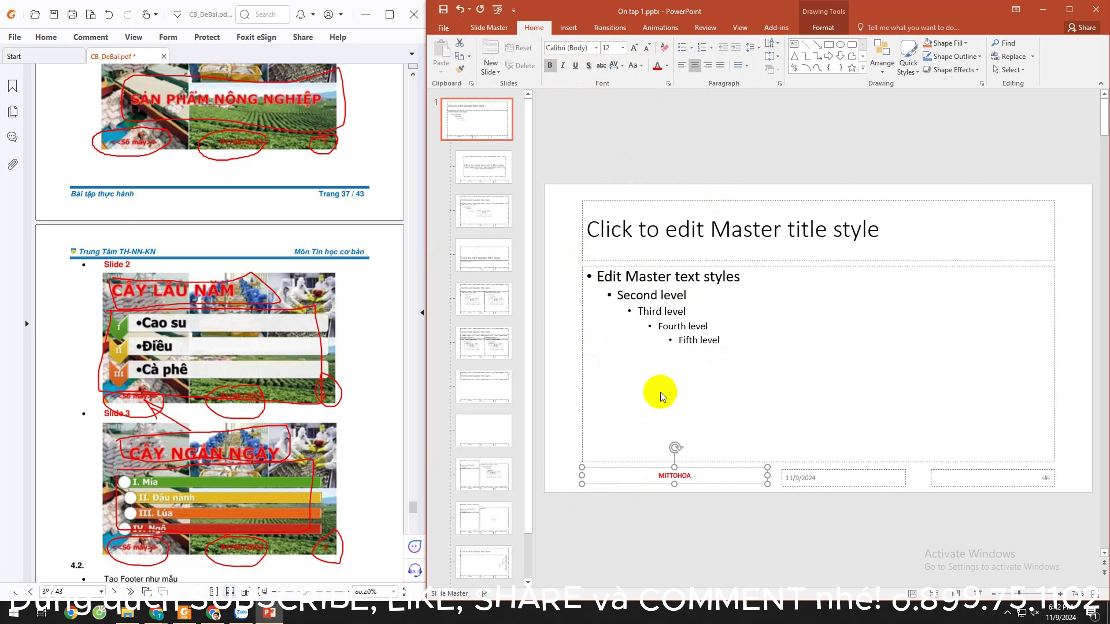
left_click_drag(709, 484, 709, 486)
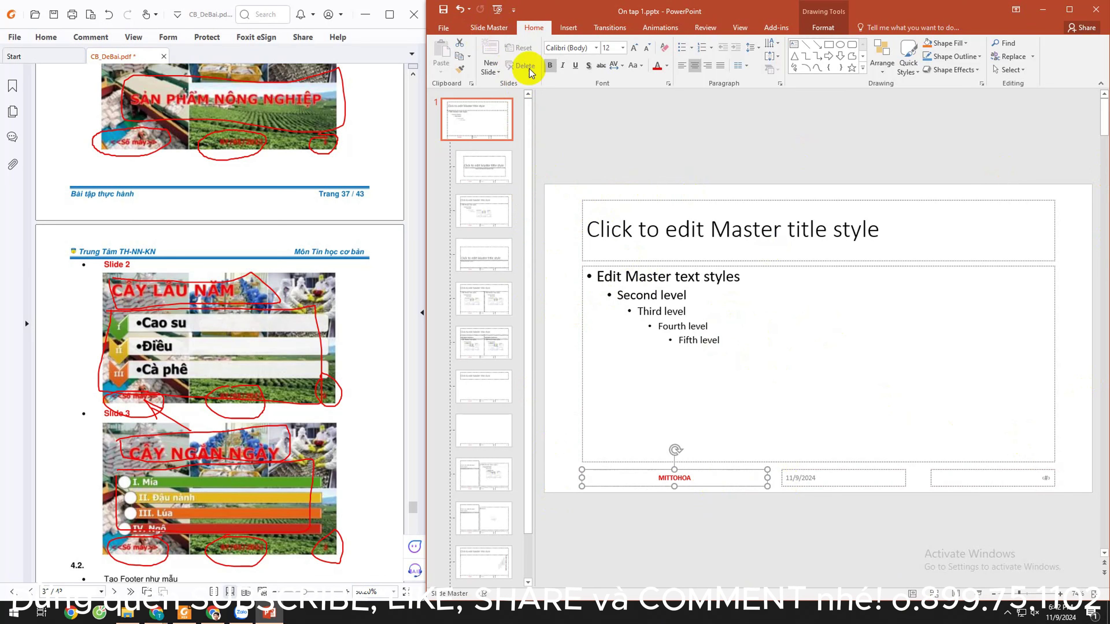
left_click(484, 129)
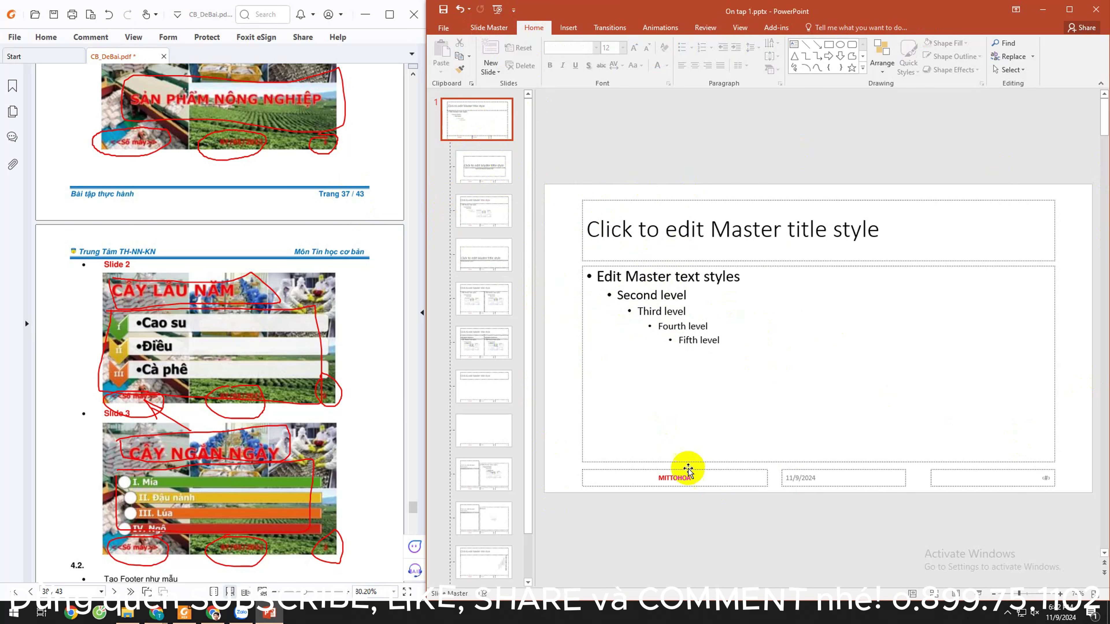
left_click(686, 476)
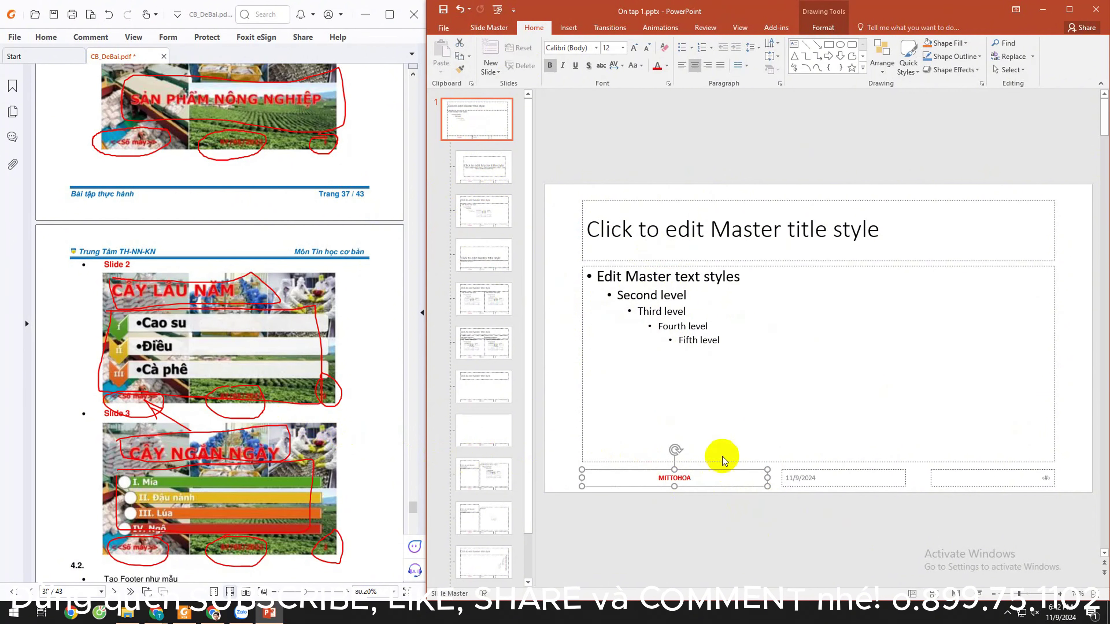
left_click(681, 65)
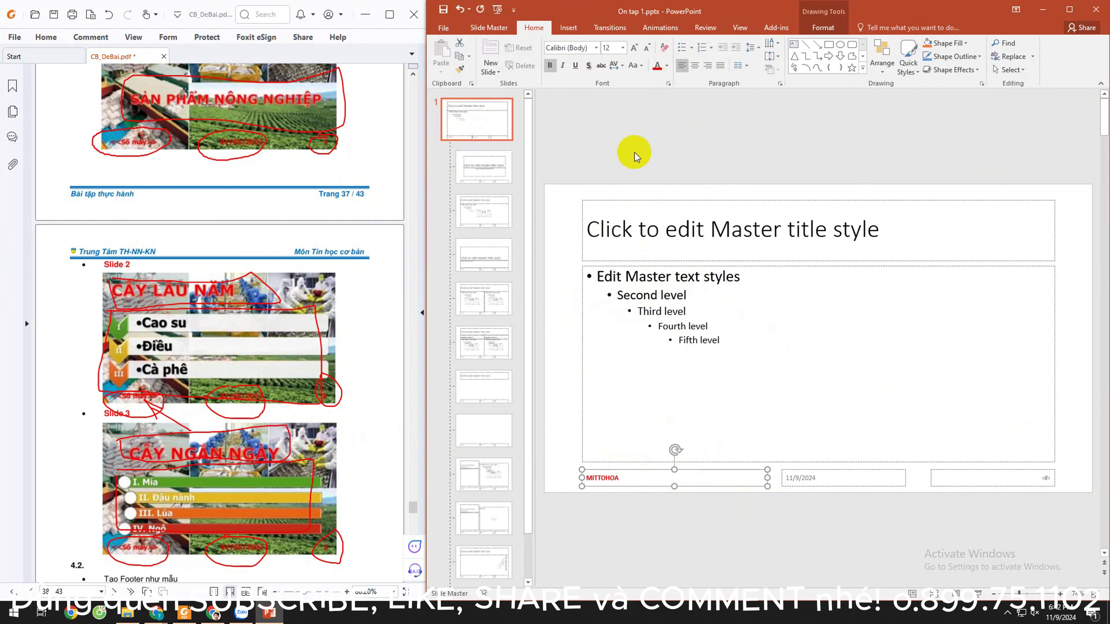
triple_click(634, 49)
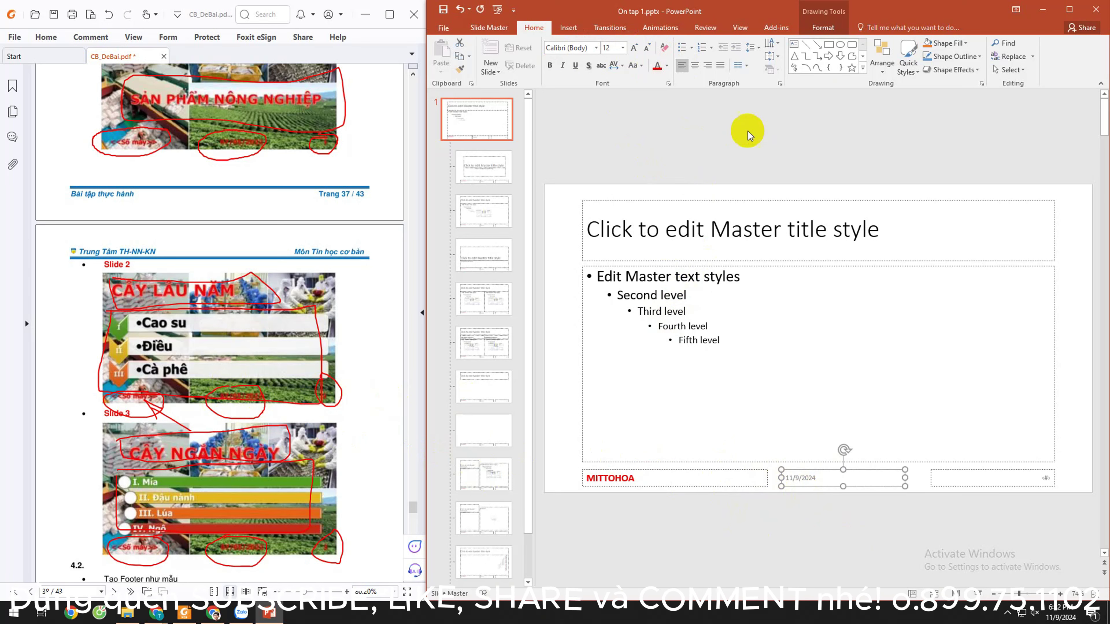
Step: Center the date text, narrow the MITTOHOA footer box and widen the date box toward it
left_click(695, 66)
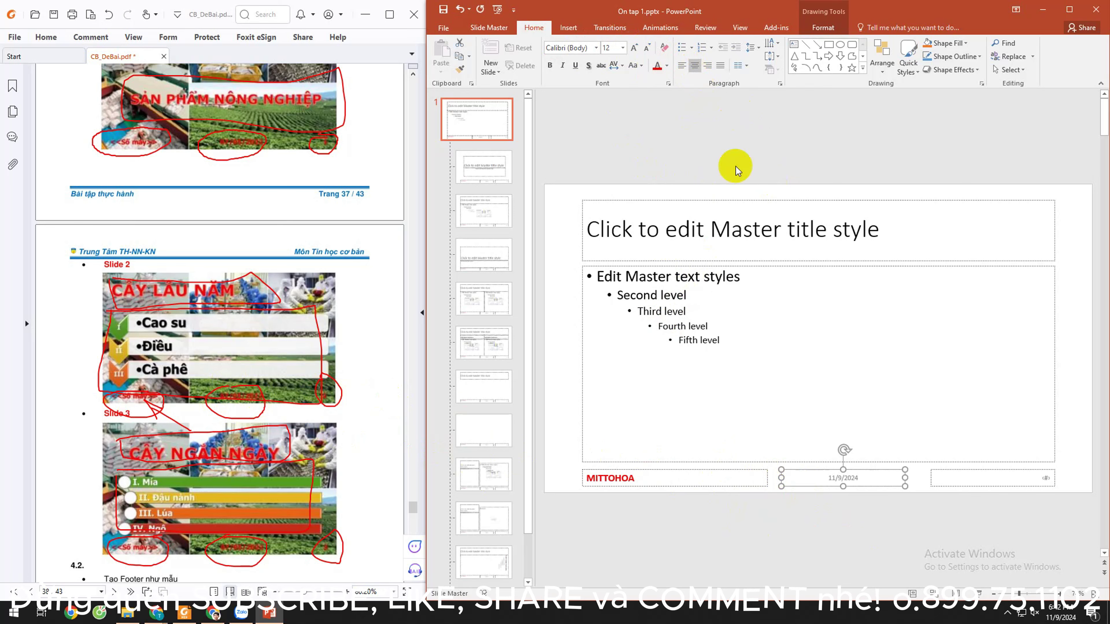
left_click(766, 481)
left_click_drag(767, 479, 699, 481)
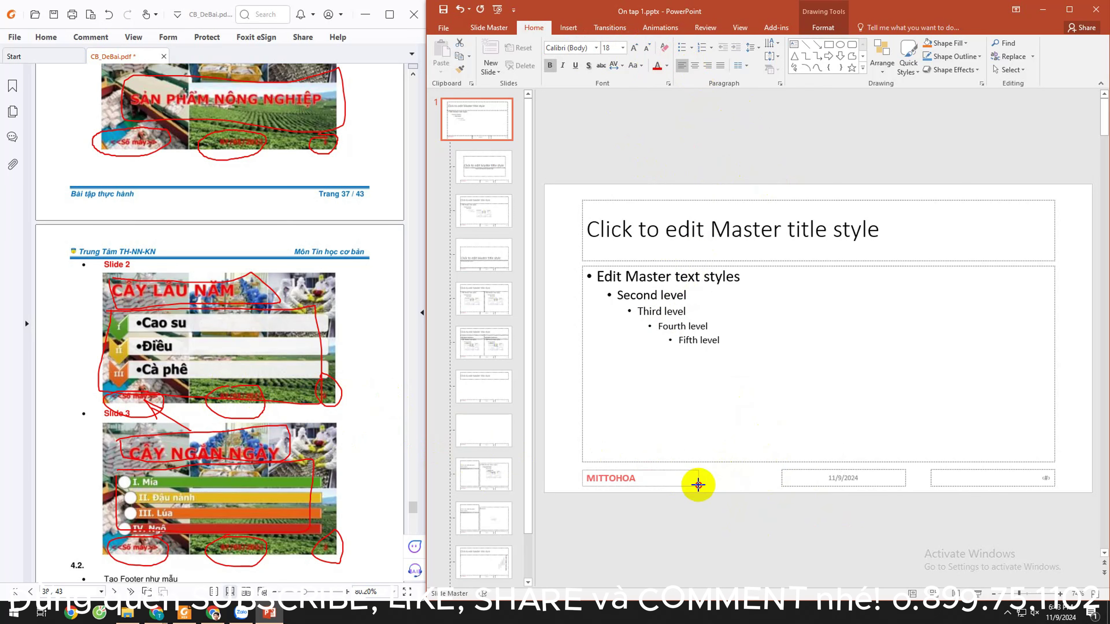
left_click(782, 480)
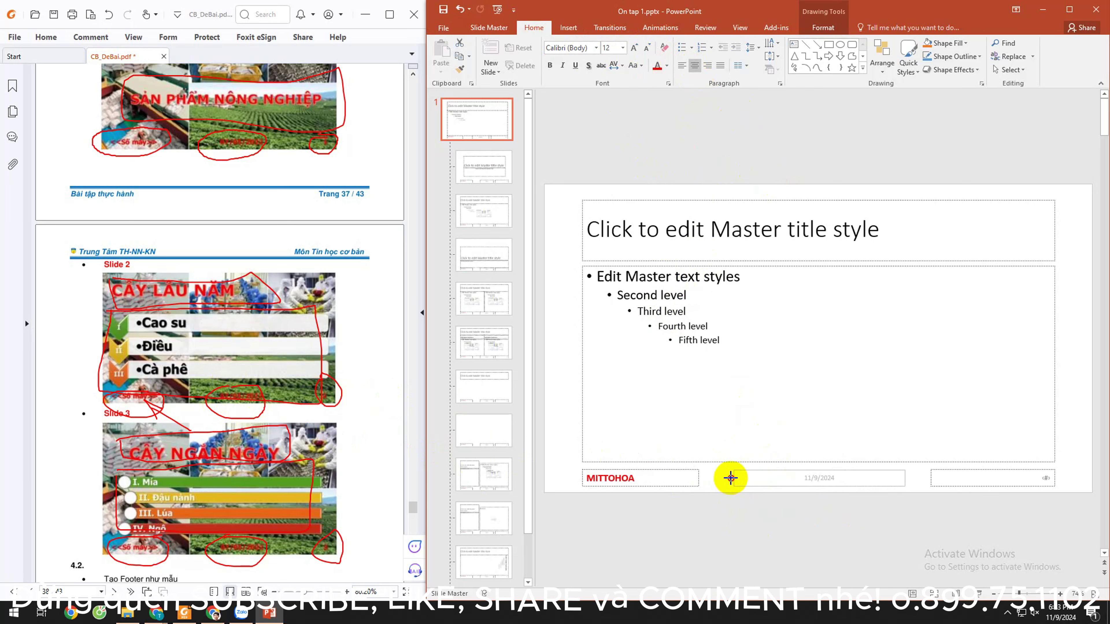
left_click_drag(780, 478, 726, 478)
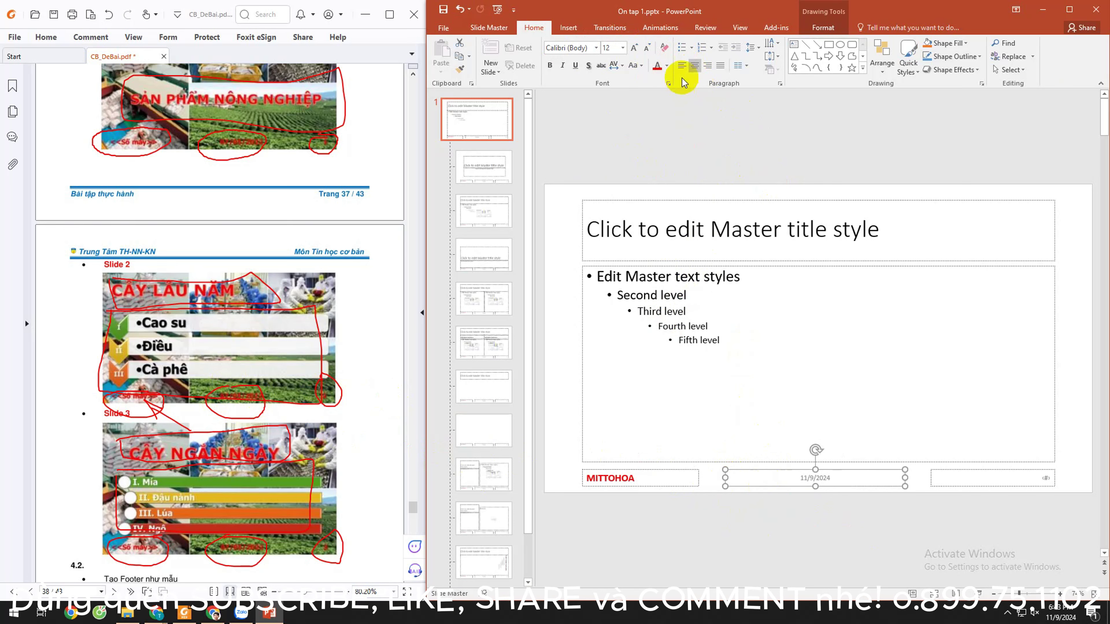
Step: Make the 11/9/2024 date red, 18 pt and bold
left_click(656, 66)
left_click(652, 481)
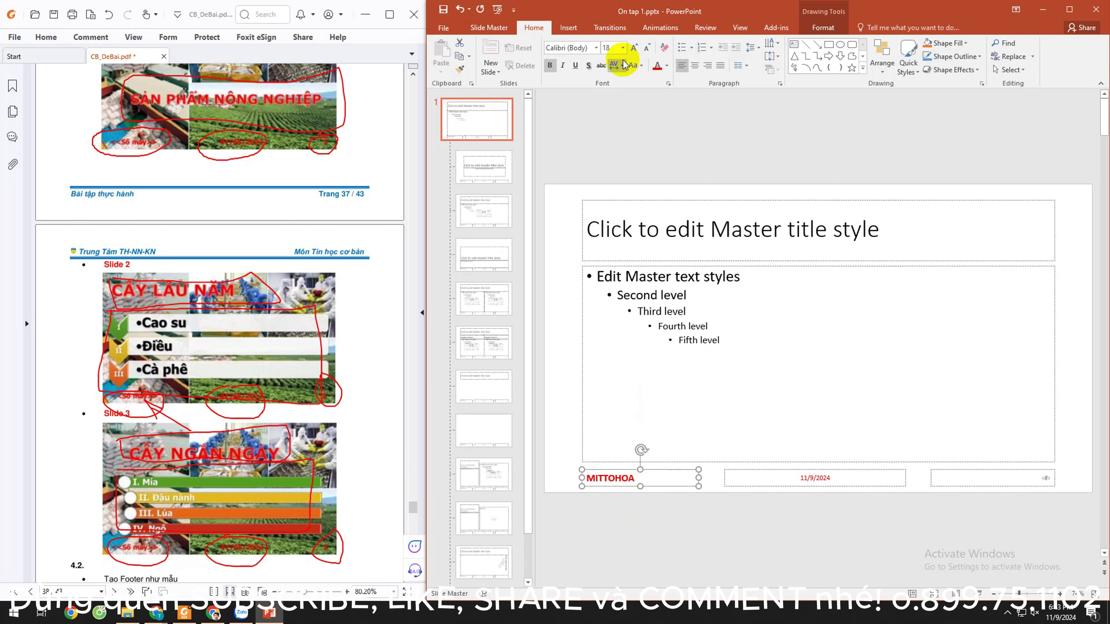
left_click(814, 479)
left_click(793, 485)
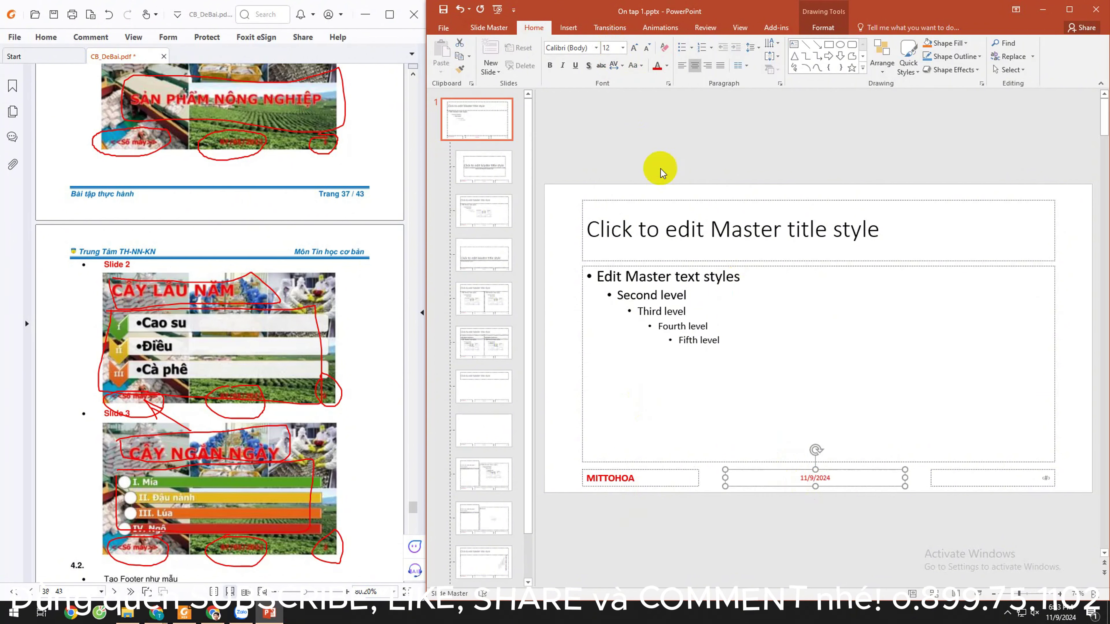
left_click(635, 49)
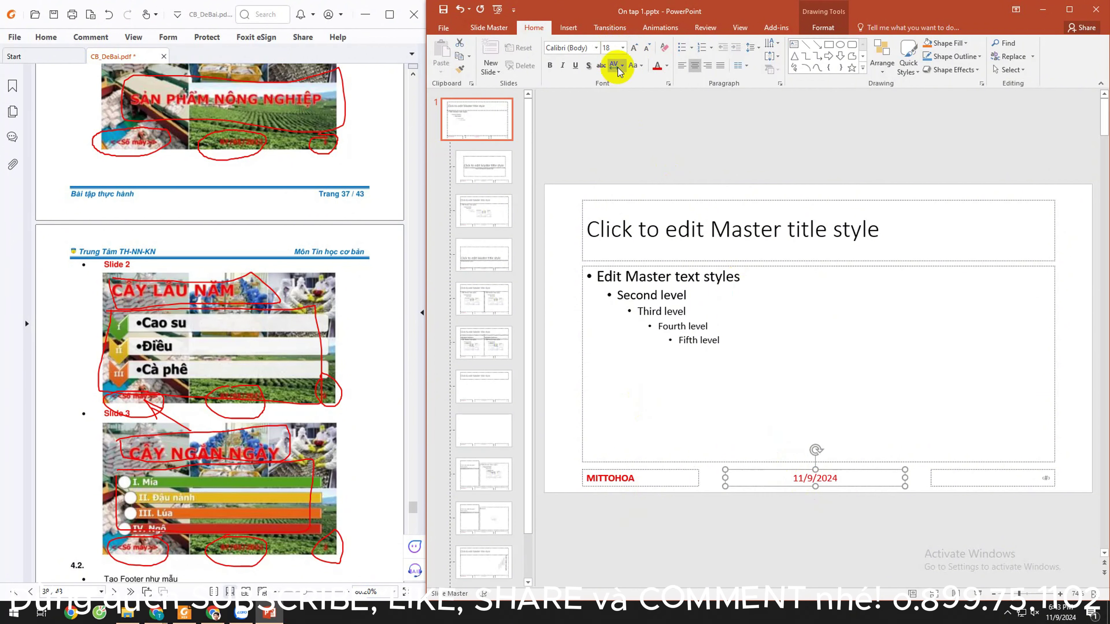
left_click(635, 49)
left_click(549, 65)
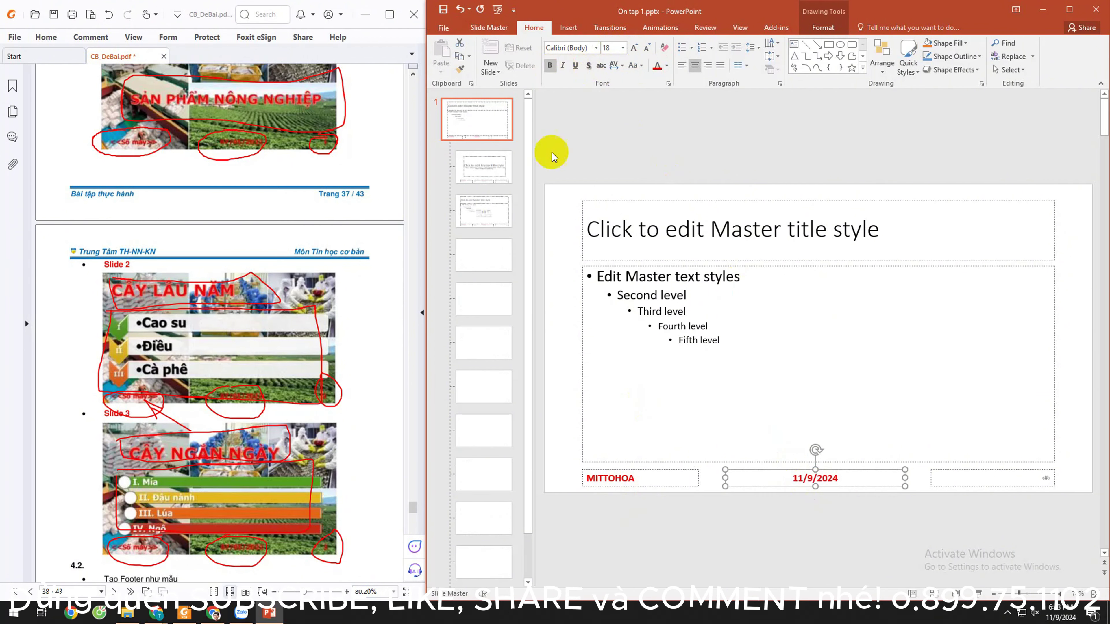
Step: Increase the slide-number footer to 18 pt, then deselect it
left_click(990, 485)
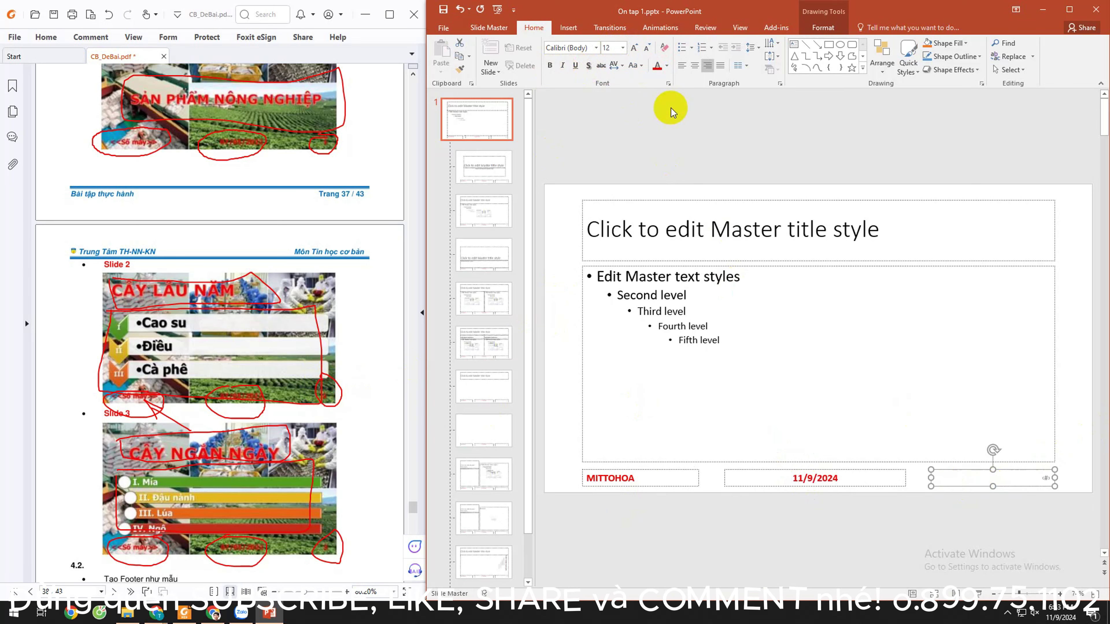
left_click(634, 47)
left_click(634, 47)
left_click(634, 48)
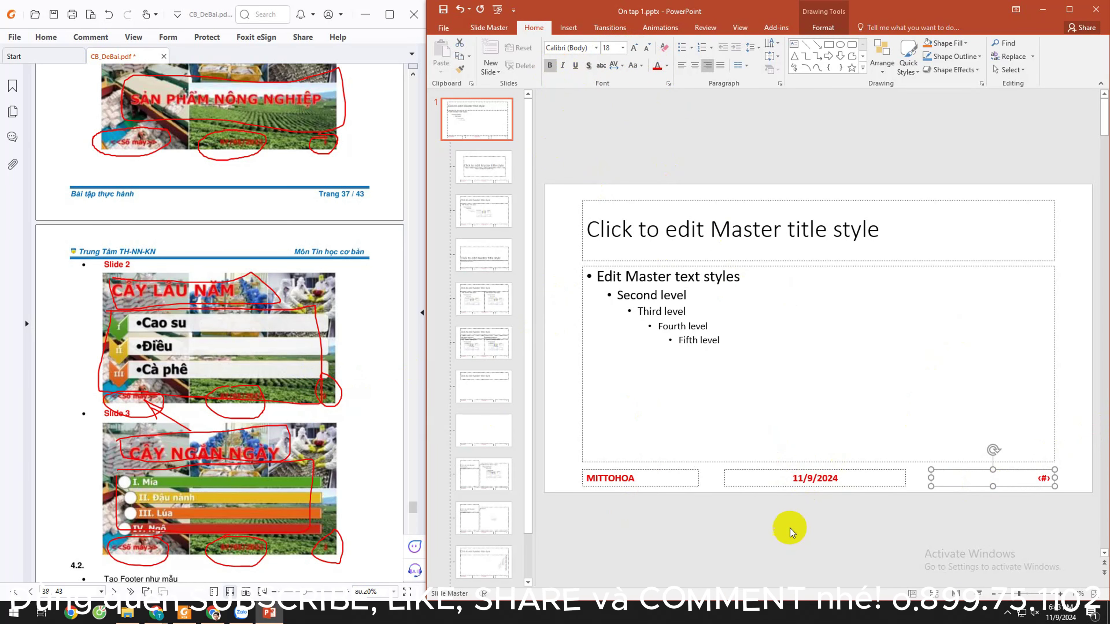
left_click(711, 489)
Step: Step through every layout, from Title Slide to Vertical Title and Text, to confirm the red footers
left_click(487, 159)
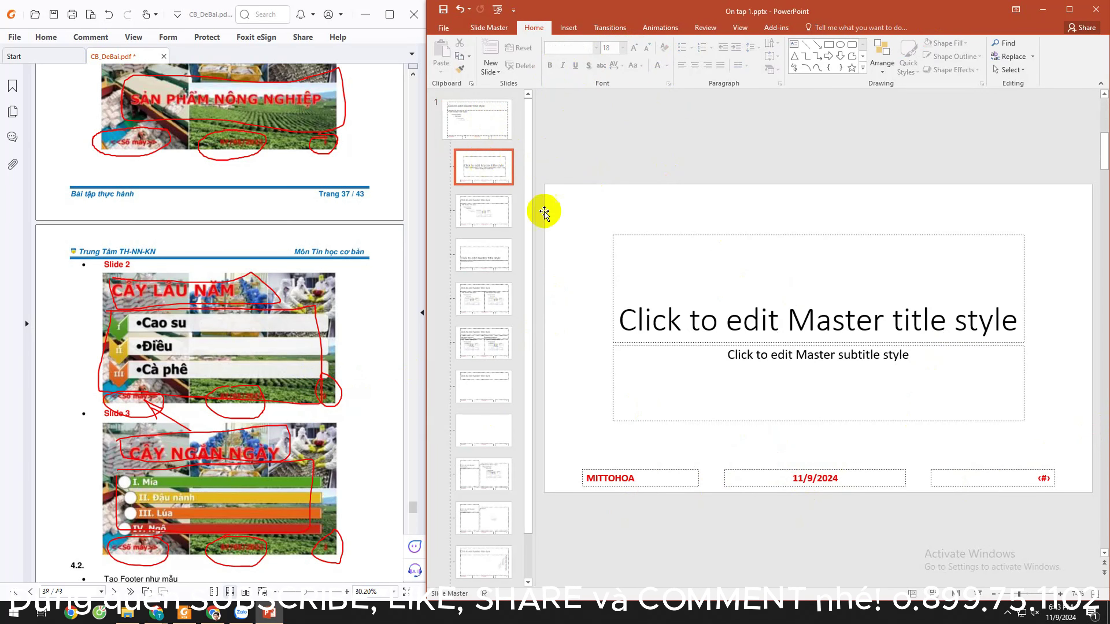
left_click(484, 211)
left_click(481, 254)
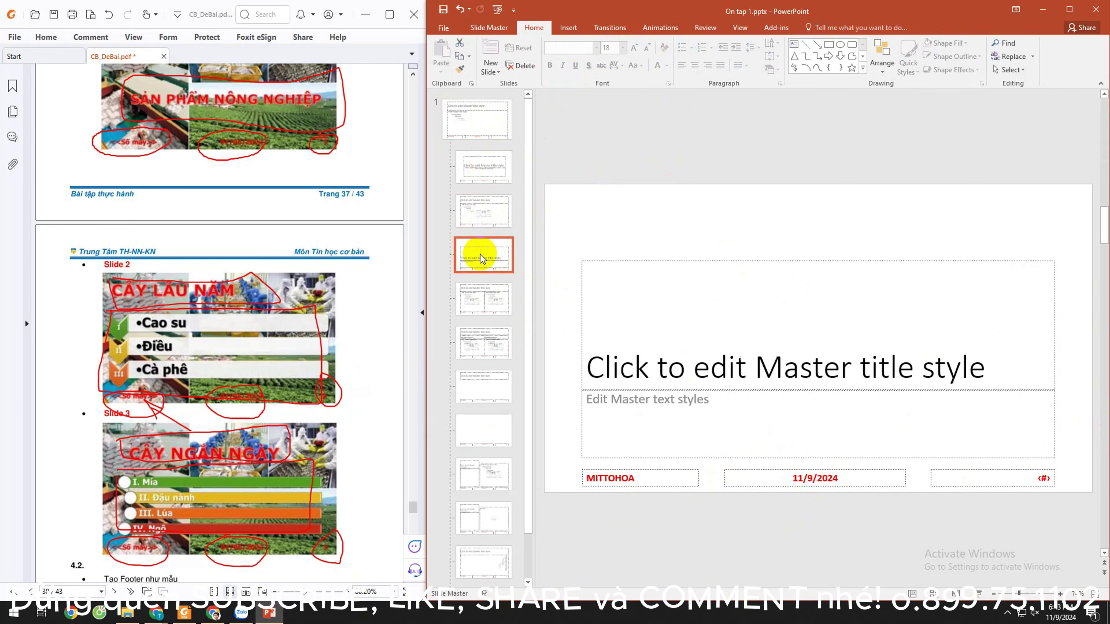
left_click(483, 298)
left_click(484, 346)
left_click(484, 385)
left_click(485, 429)
left_click(487, 472)
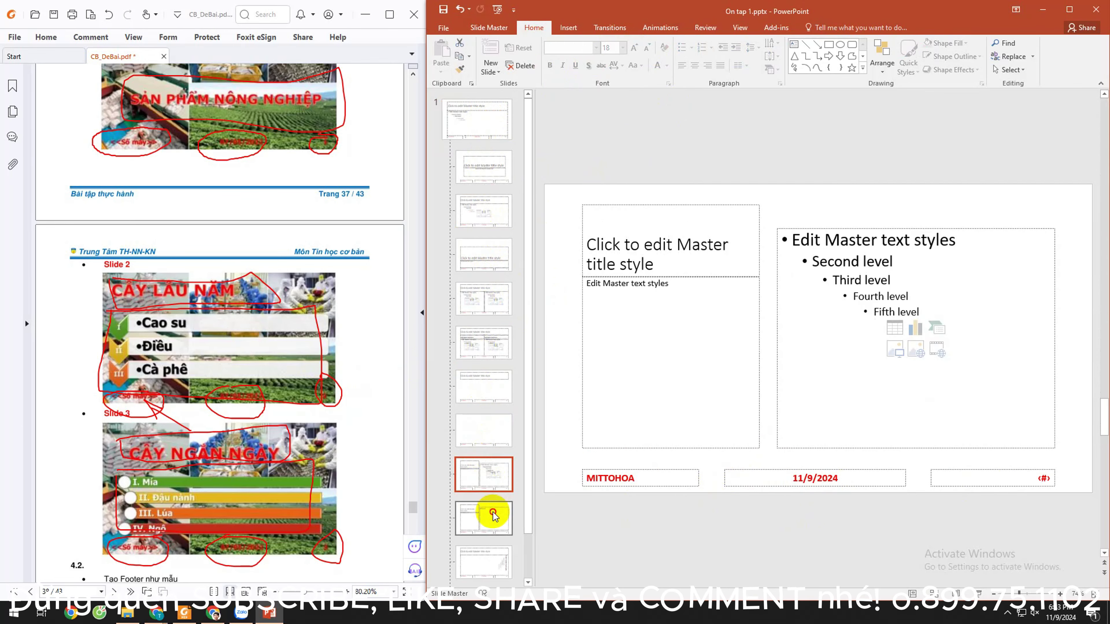
left_click(489, 513)
left_click(494, 524)
left_click(492, 549)
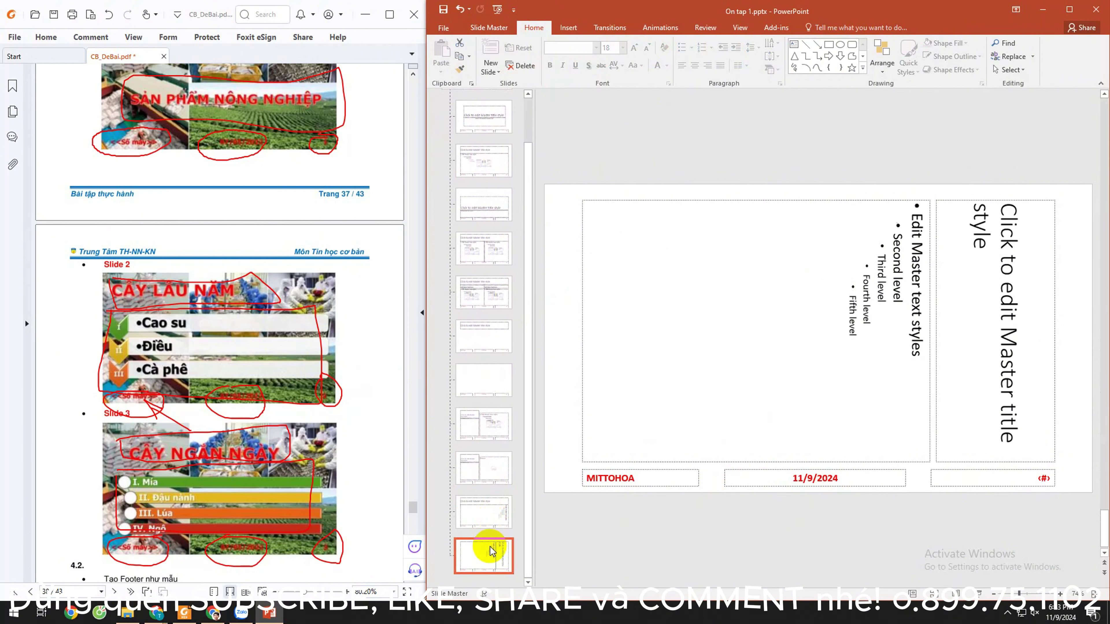
scroll(481, 439, "up", 2)
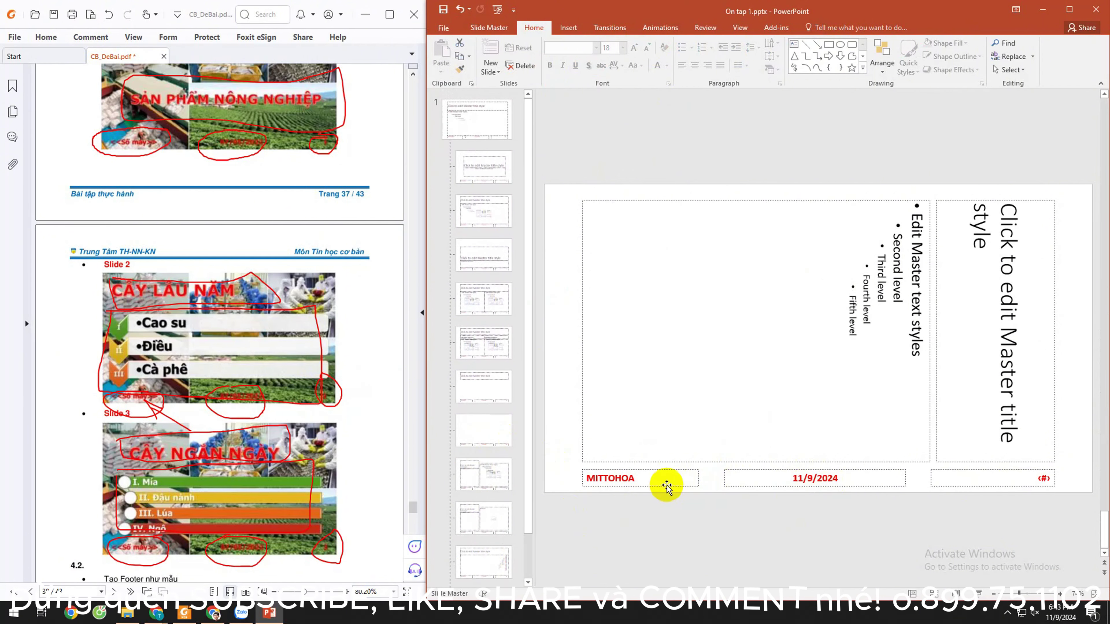
key("Up")
key("Up")
left_click(498, 381)
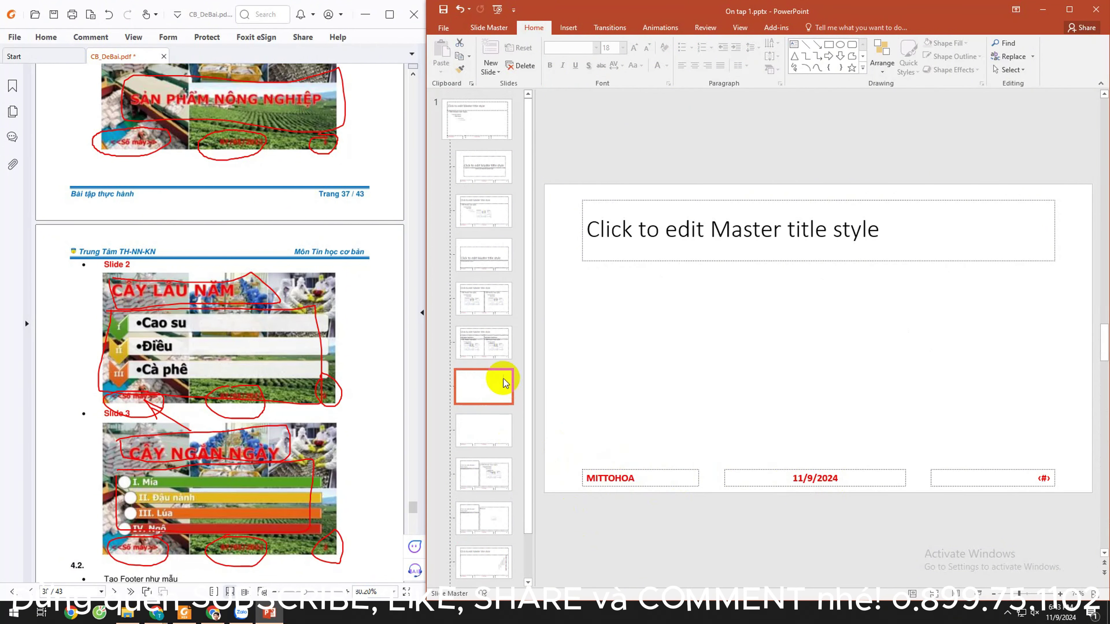
Step: Return to the top slide master, recheck the MITTOHOA footer, and bring up the Slide Master tab
left_click(470, 139)
left_click(640, 486)
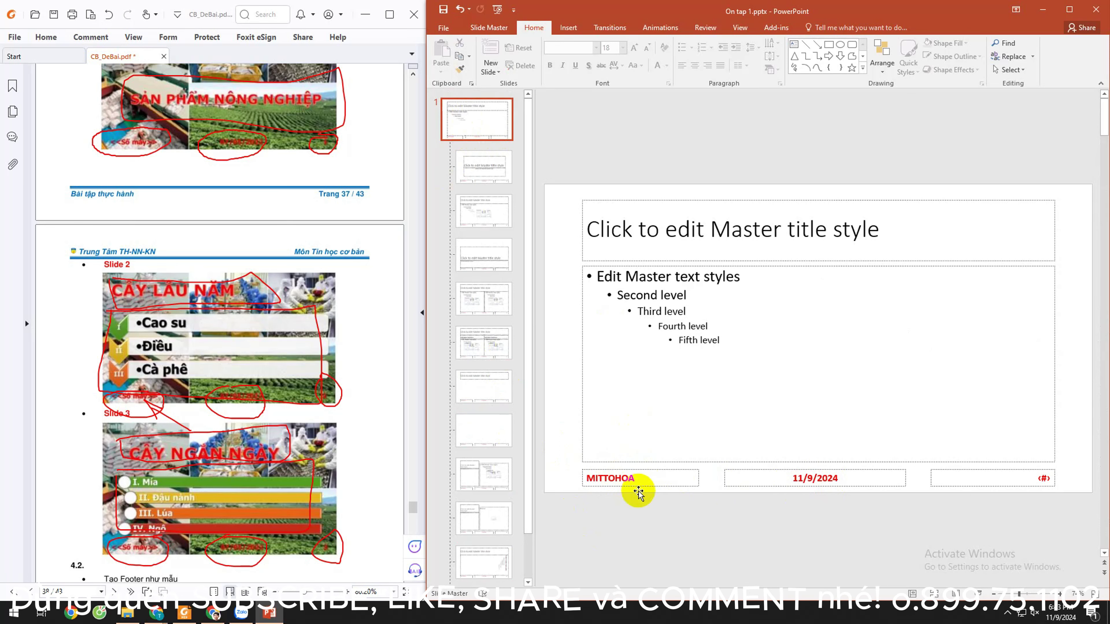
left_click(932, 520)
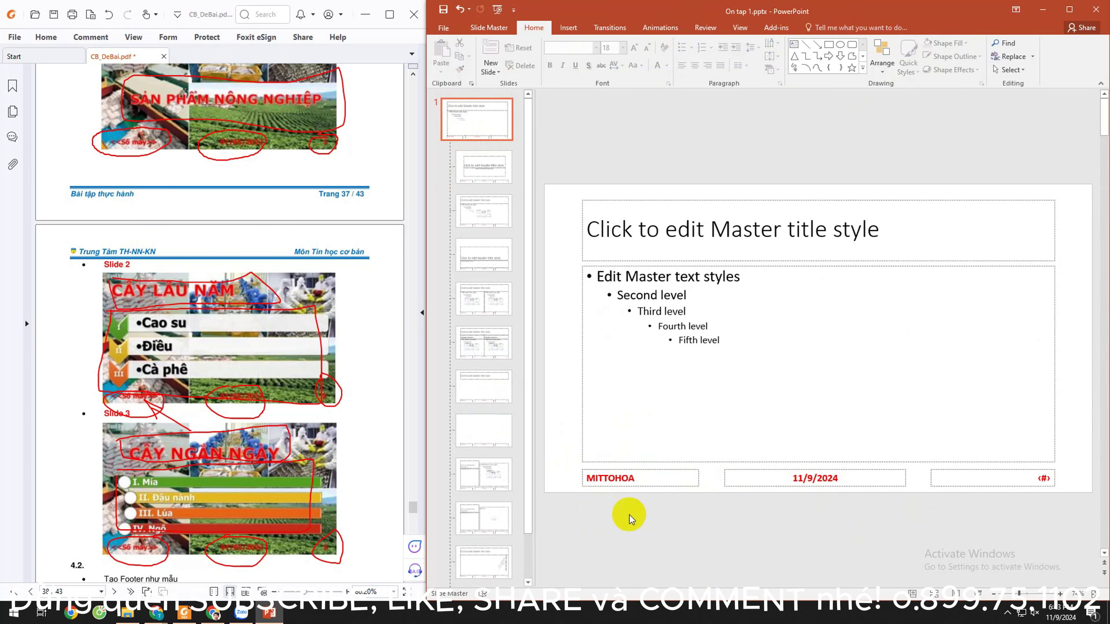
left_click(659, 484)
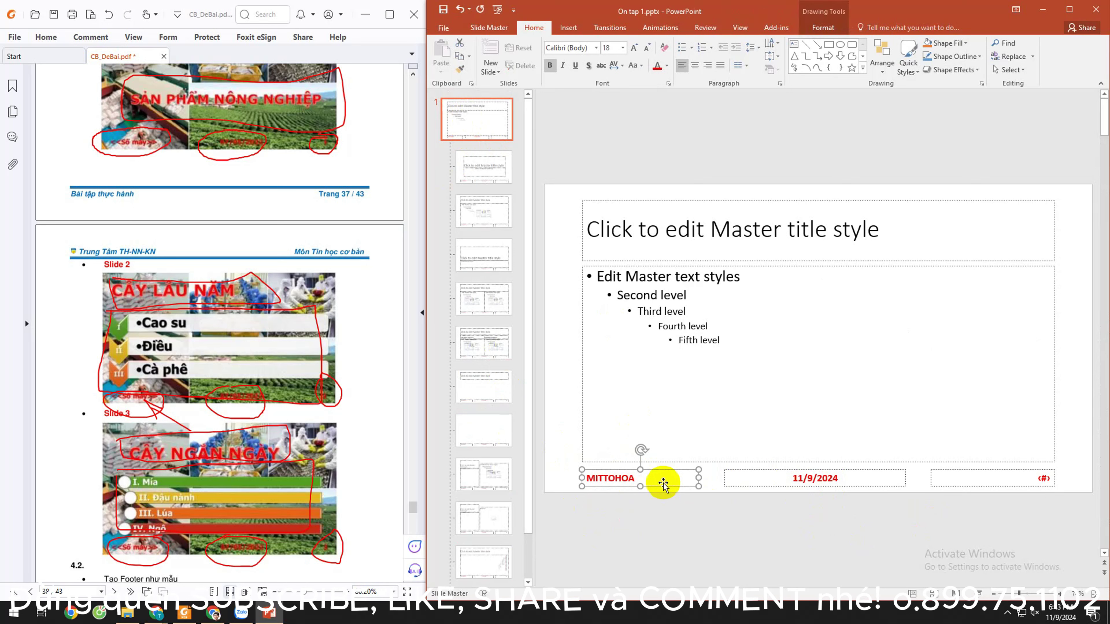
left_click(488, 116)
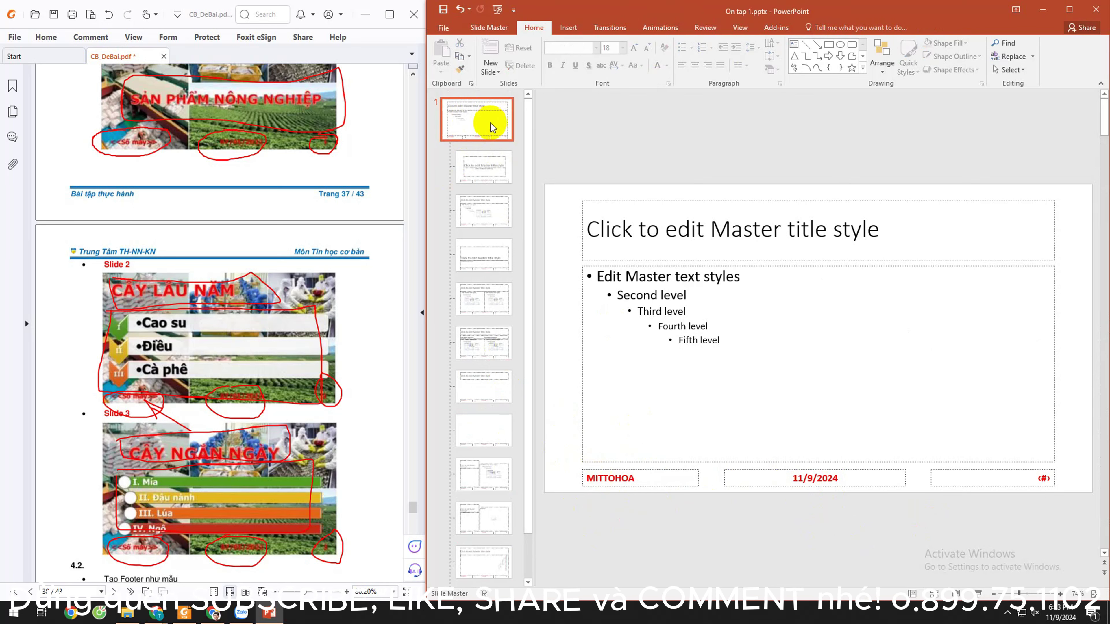
left_click(489, 27)
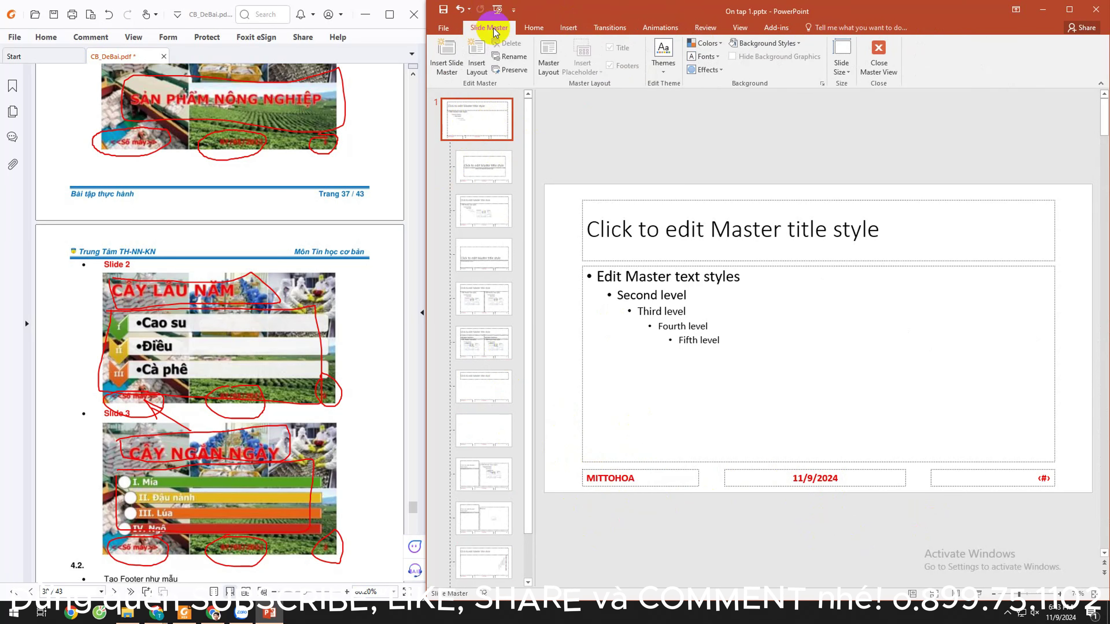
Step: Close Master View and check the red footers on slides 1, 2 and 3
left_click(865, 70)
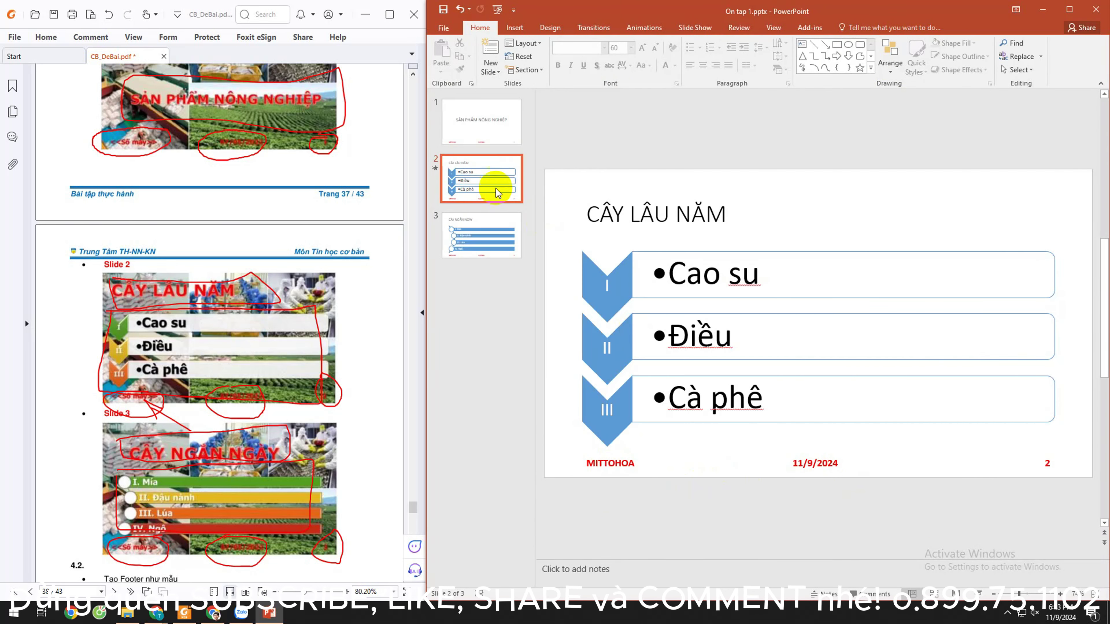
left_click(473, 220)
left_click(493, 116)
left_click(470, 178)
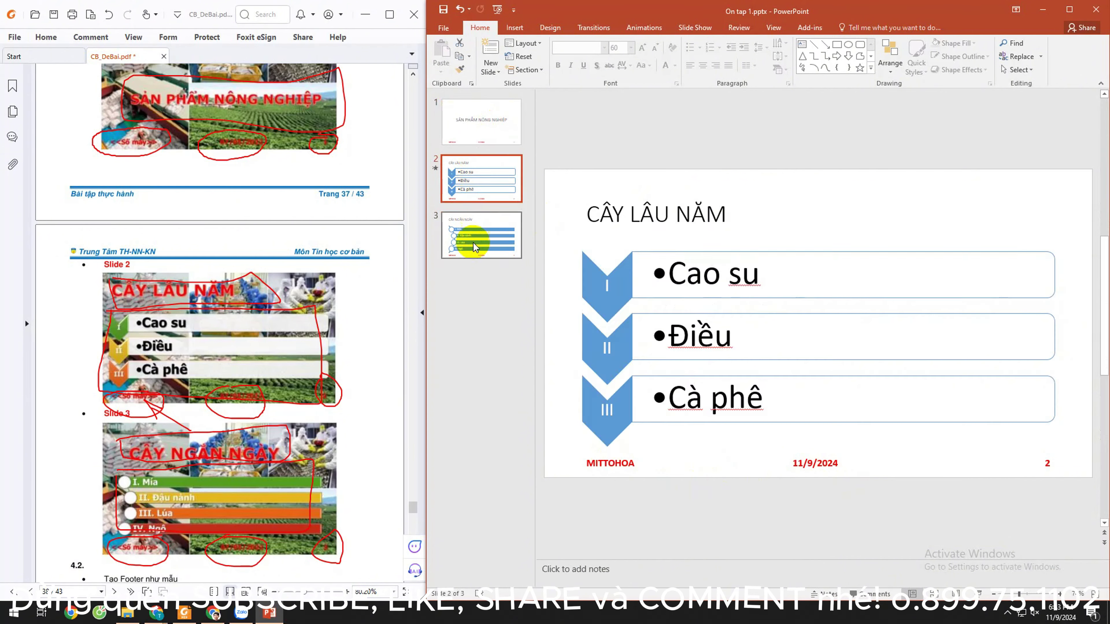
left_click(470, 235)
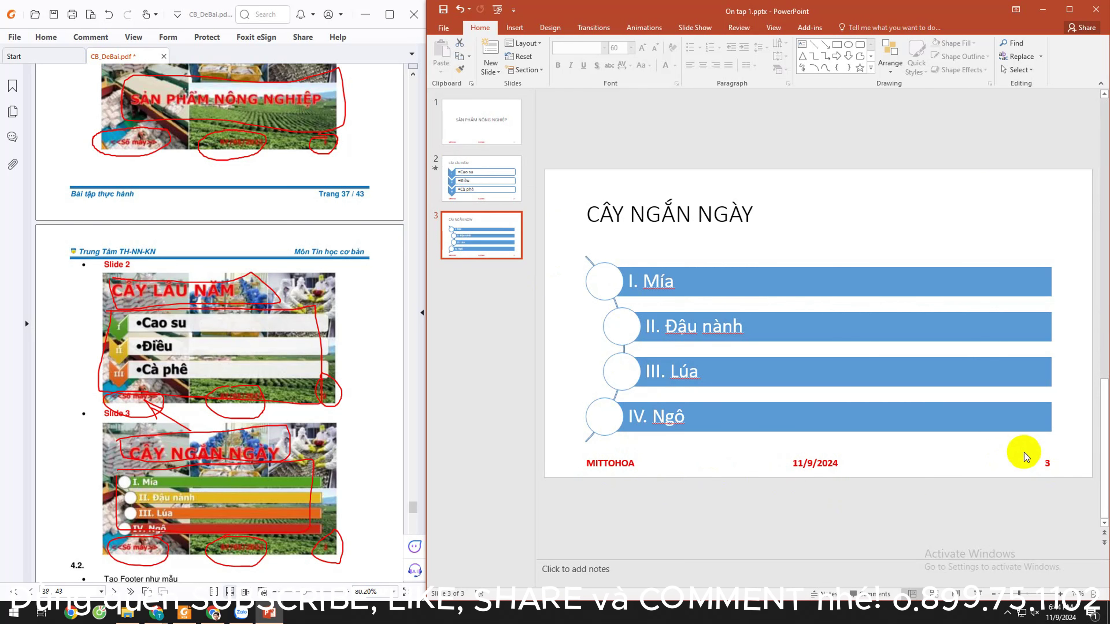
Step: Review the Footer task in the exercise PDF, undo the annotation, and select slide 2
scroll(248, 471, "down", 5)
left_click(125, 308)
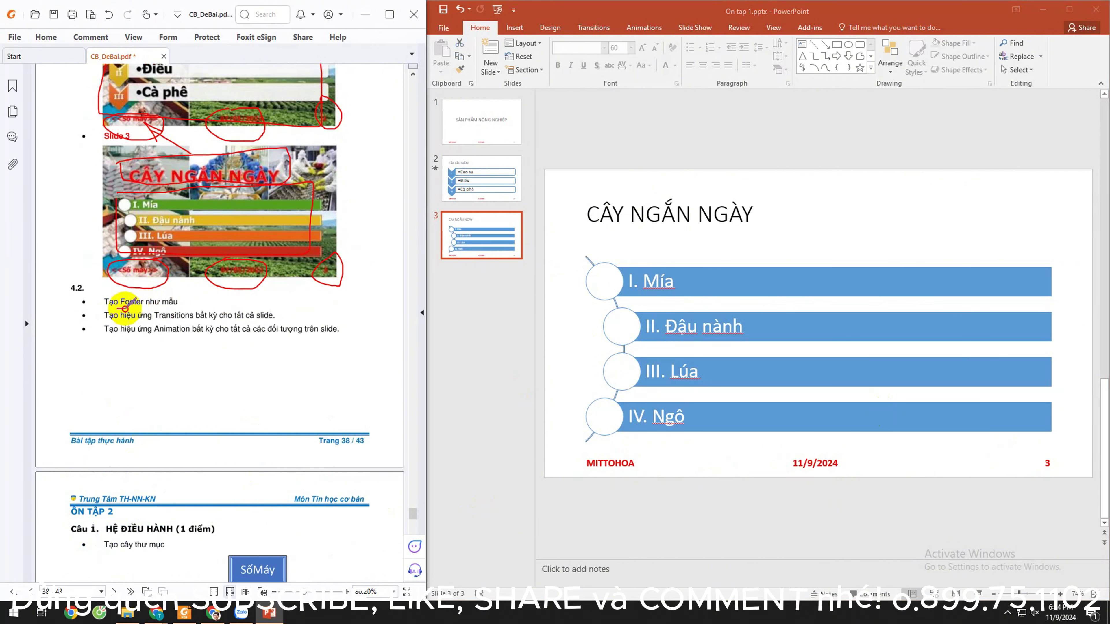
left_click_drag(125, 308, 146, 311)
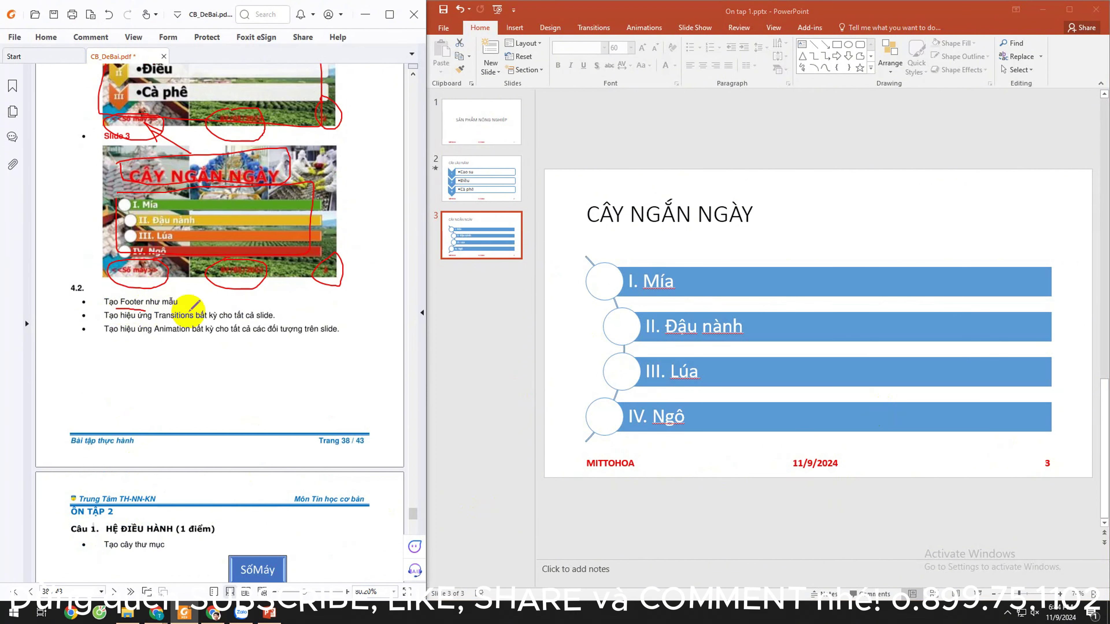
left_click(109, 18)
left_click(109, 17)
scroll(236, 358, "up", 4)
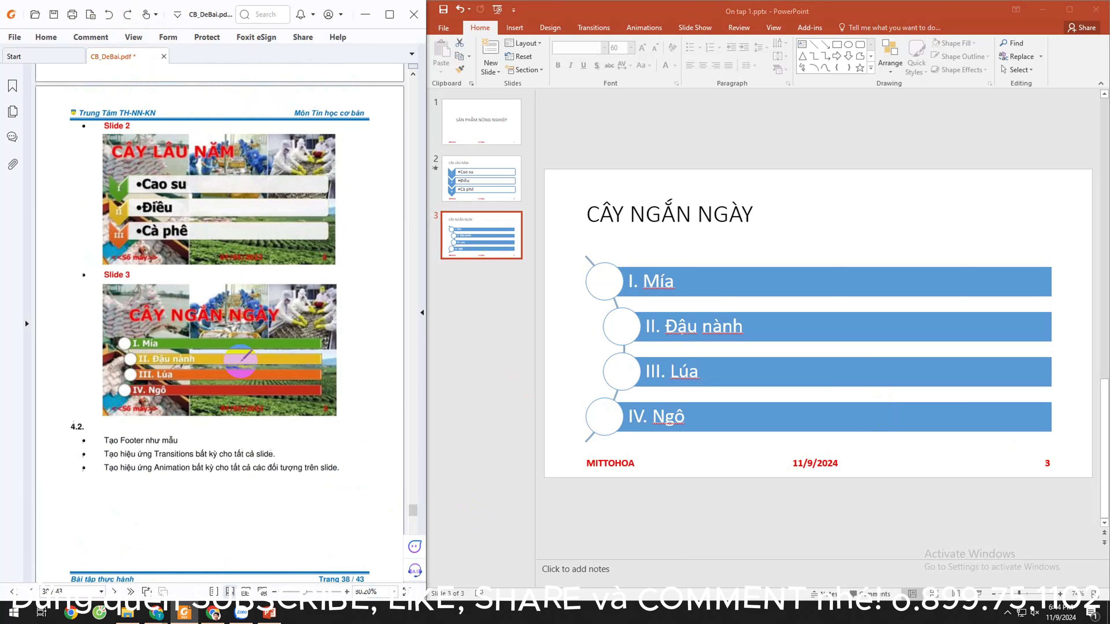
scroll(235, 360, "up", 3)
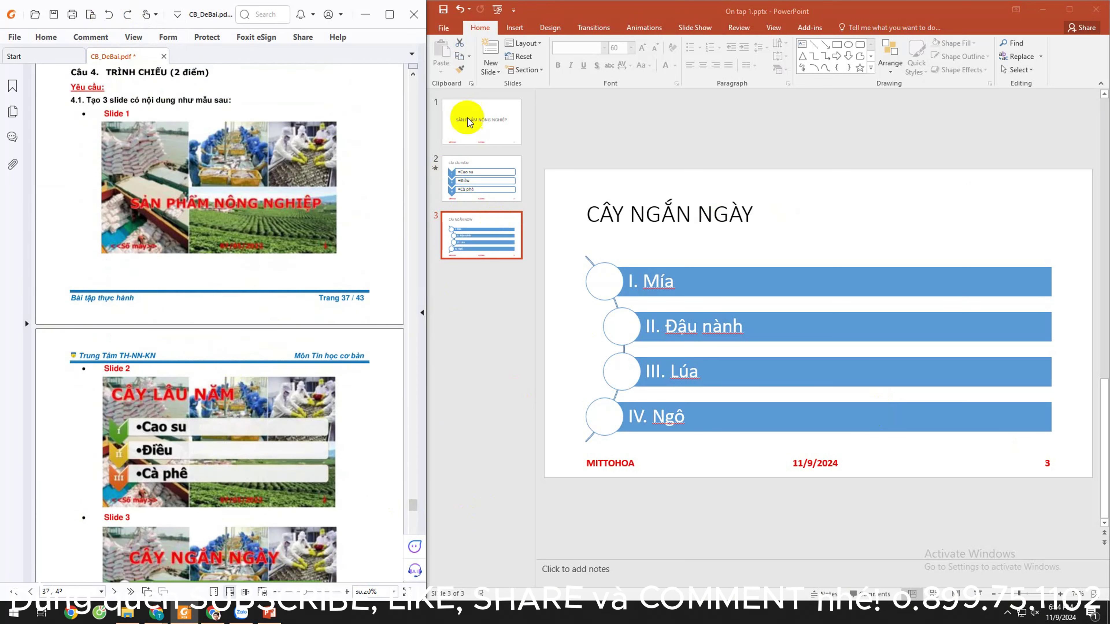
left_click(488, 249)
left_click(485, 351)
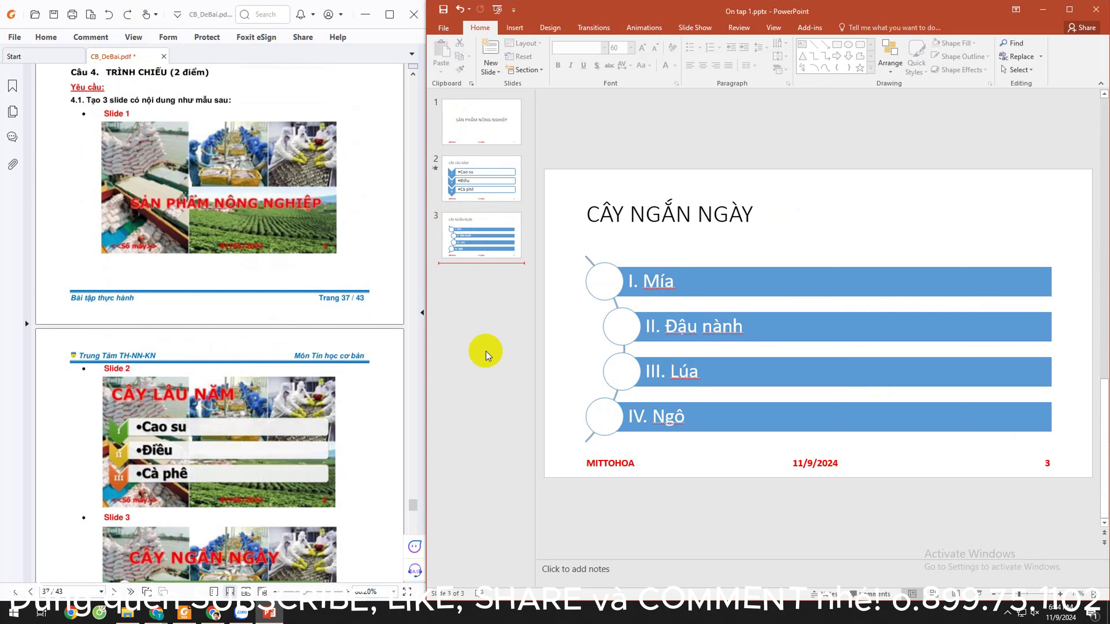
left_click(503, 162)
Step: Set slide 2's transition to None and start the slide show from the beginning
left_click(593, 27)
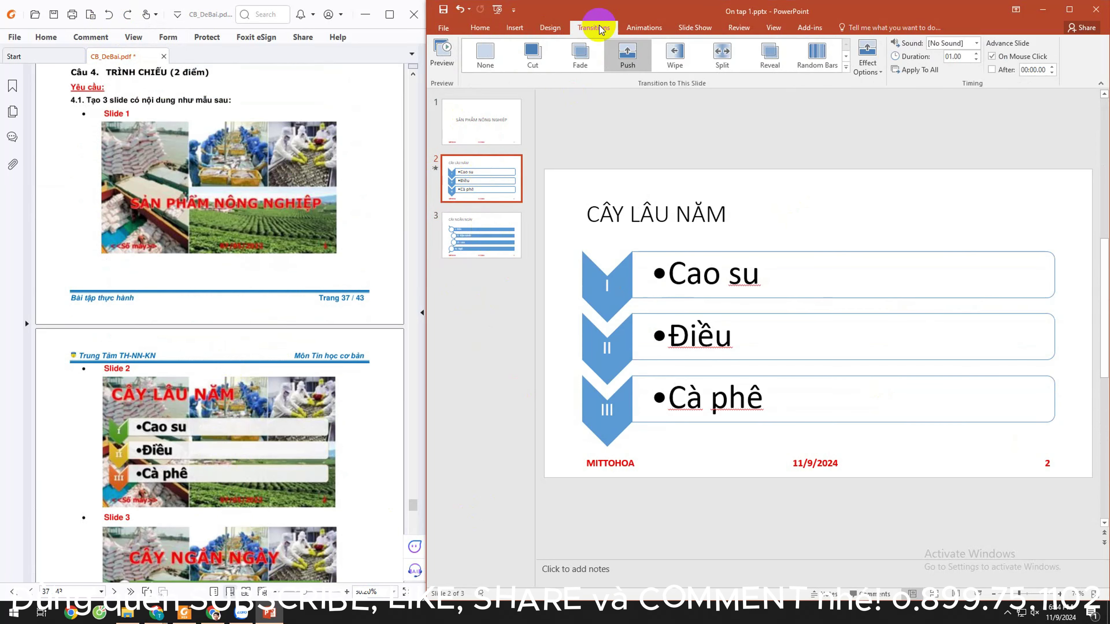
left_click(503, 61)
left_click(695, 27)
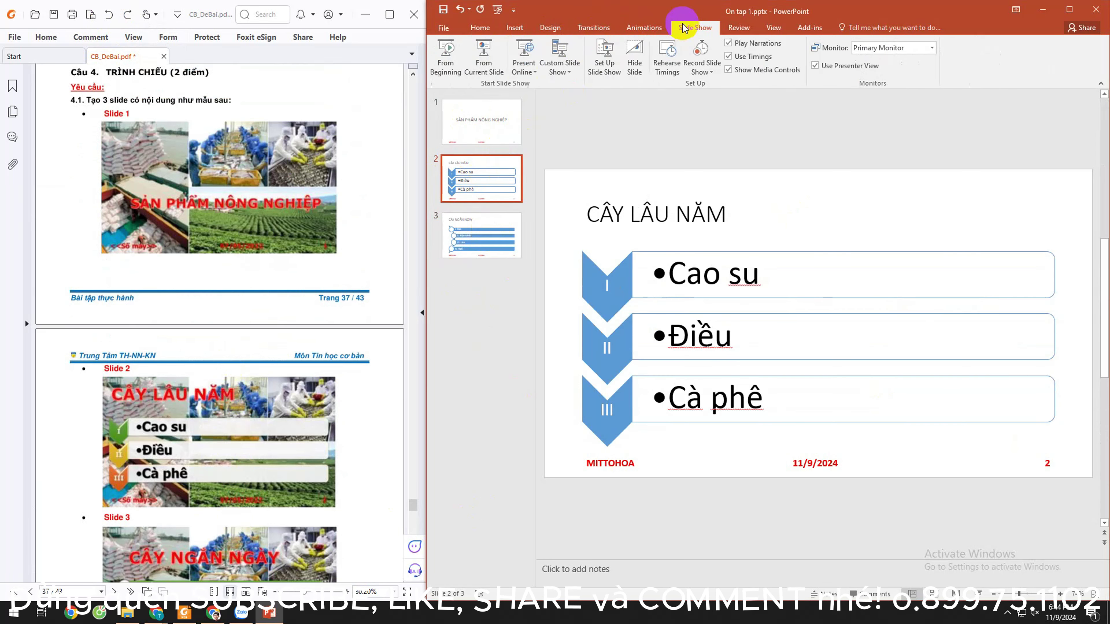
left_click(444, 66)
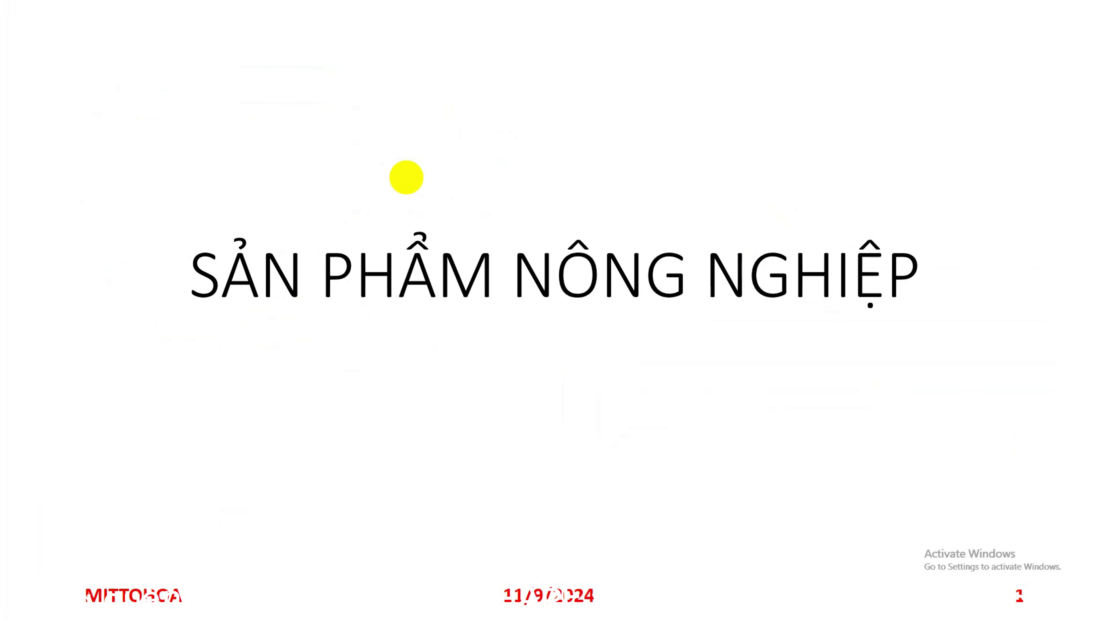
Step: Advance through slides 2 and 3, end the show, and move back to slide 1
left_click(613, 180)
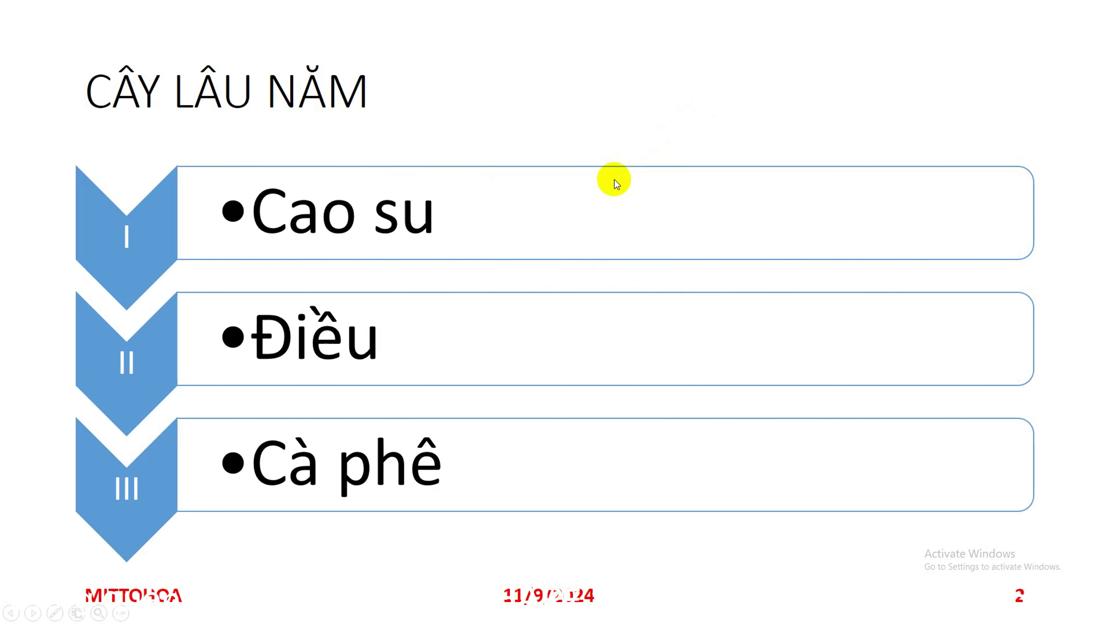
left_click(573, 139)
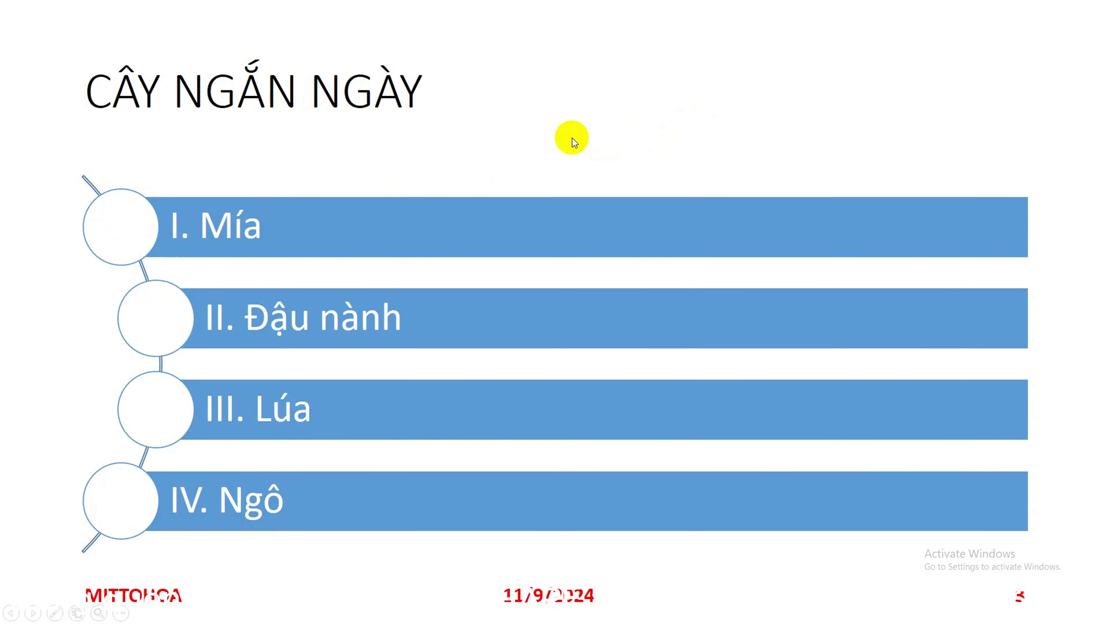
key("Escape")
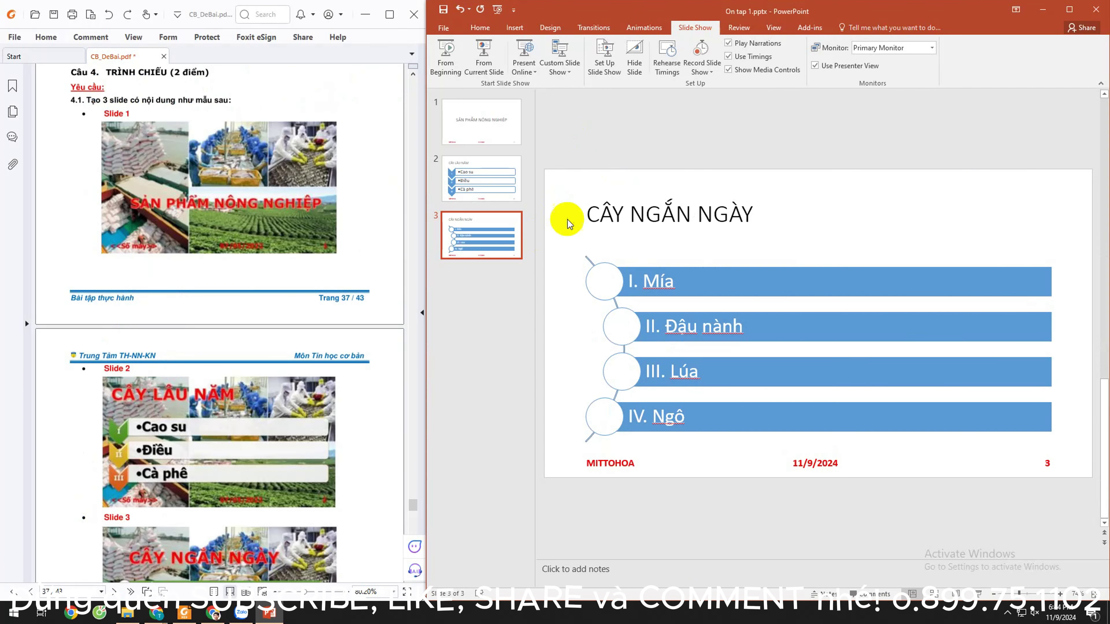
key("Up")
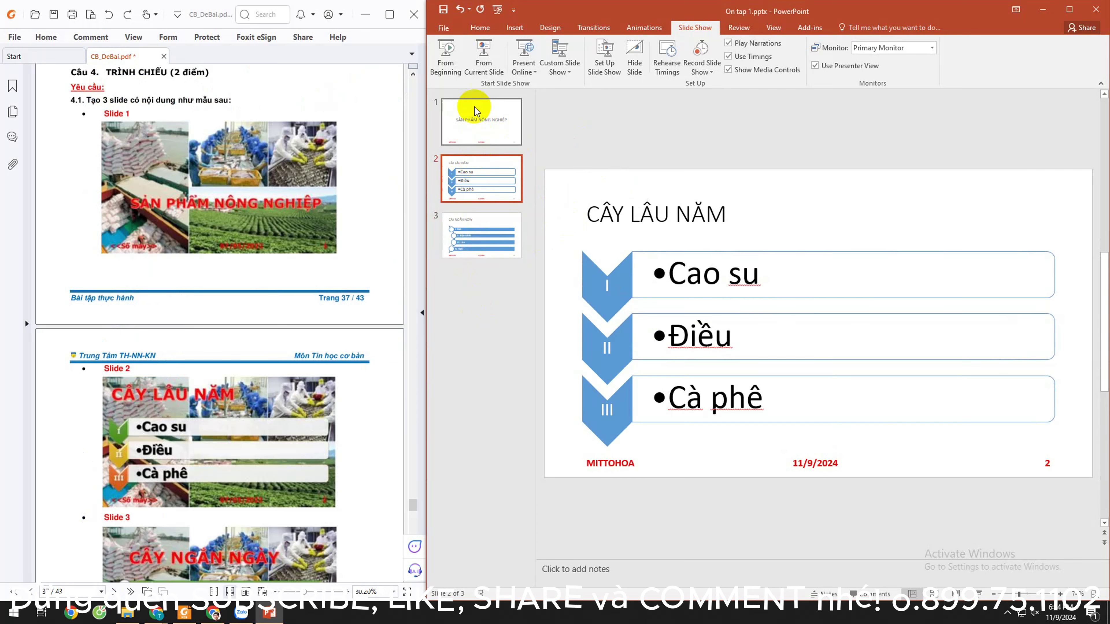
key("Up")
Step: Give slide 1 a Push and slide 2 a Wipe transition, then review slide 3's 01.50 Split
left_click(578, 27)
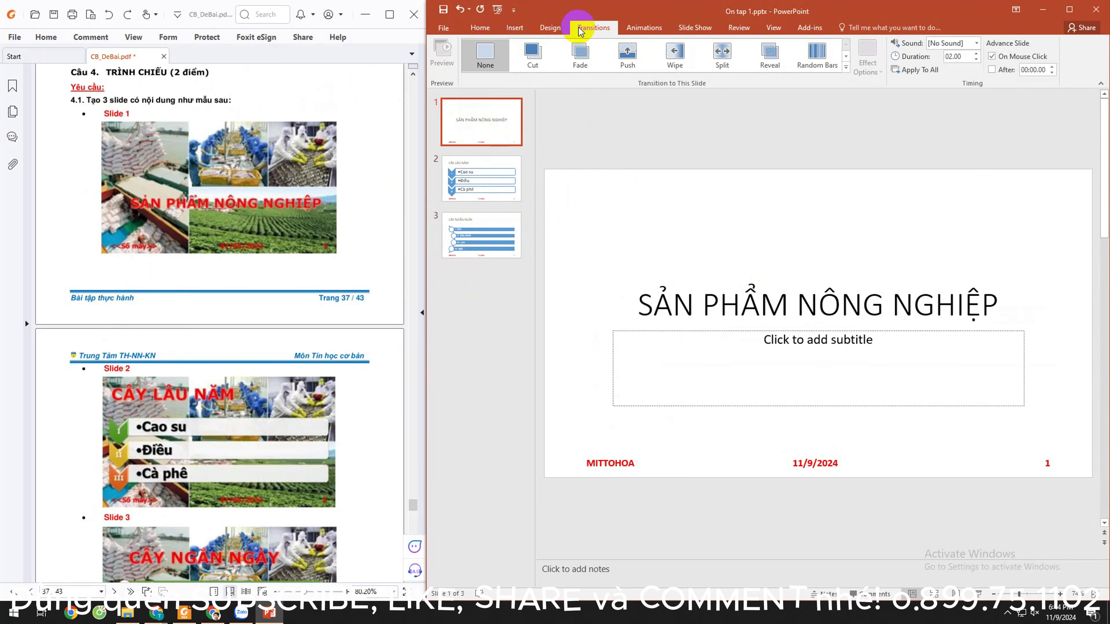
left_click(628, 53)
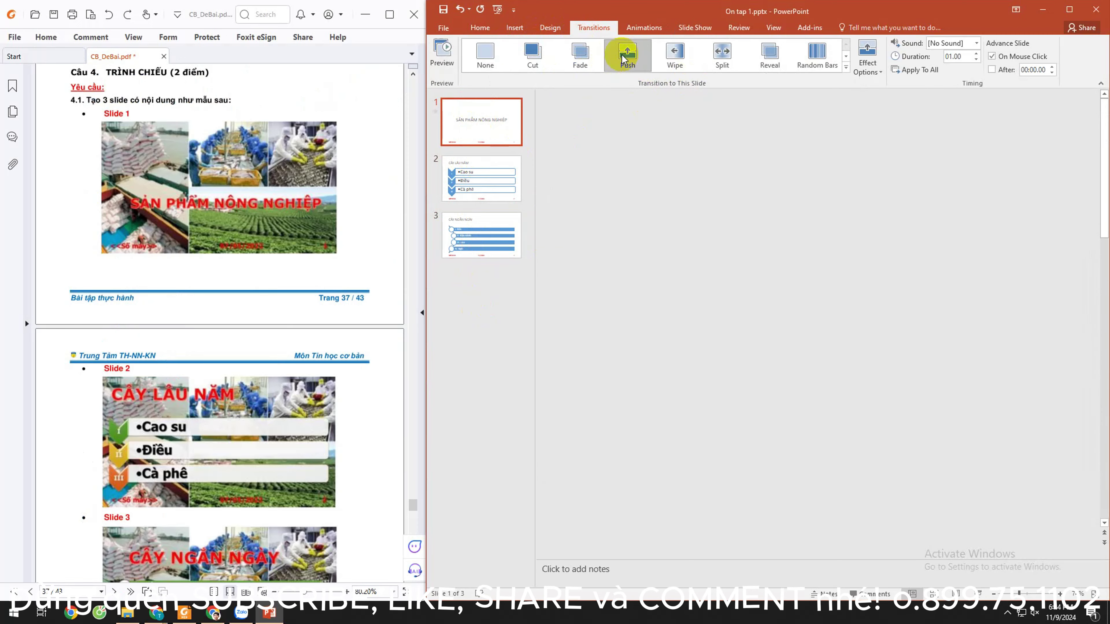
left_click(495, 182)
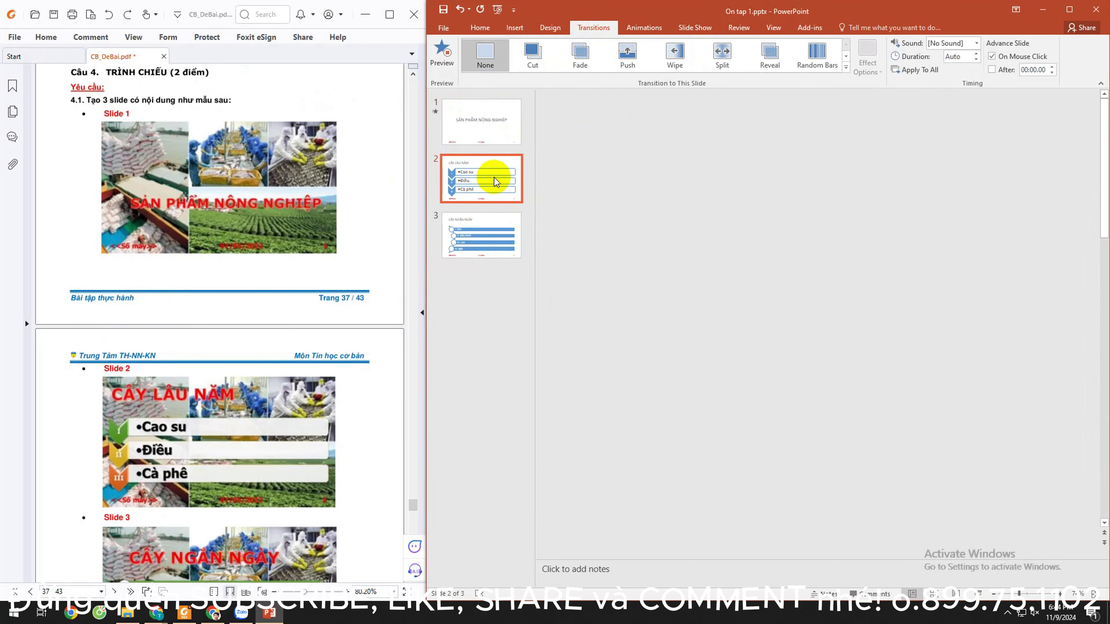
left_click(675, 54)
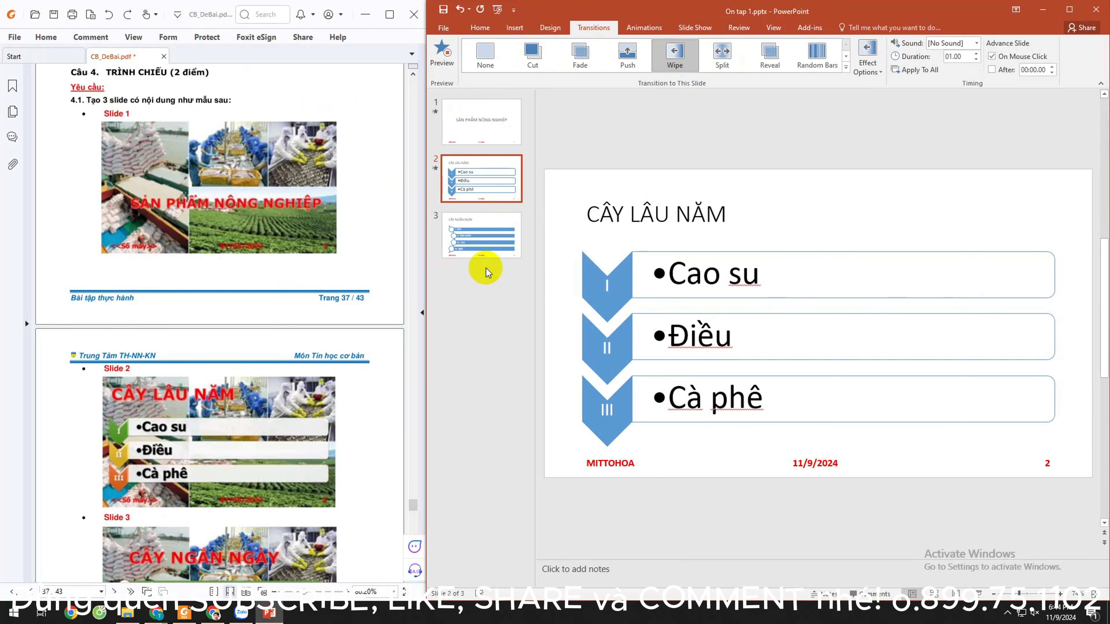
left_click(500, 232)
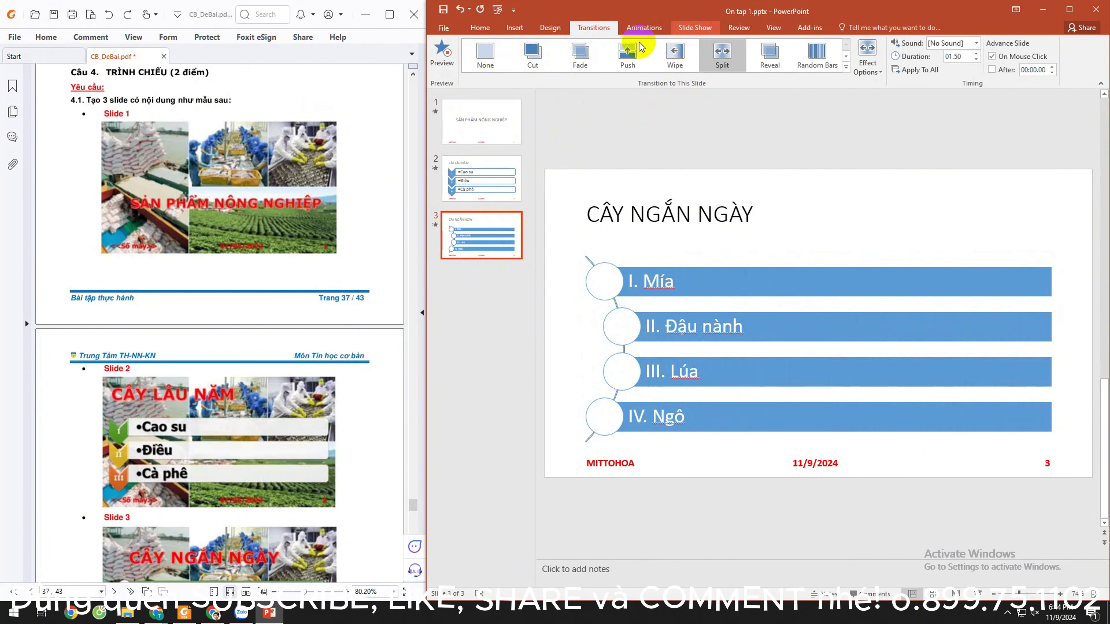
left_click(692, 27)
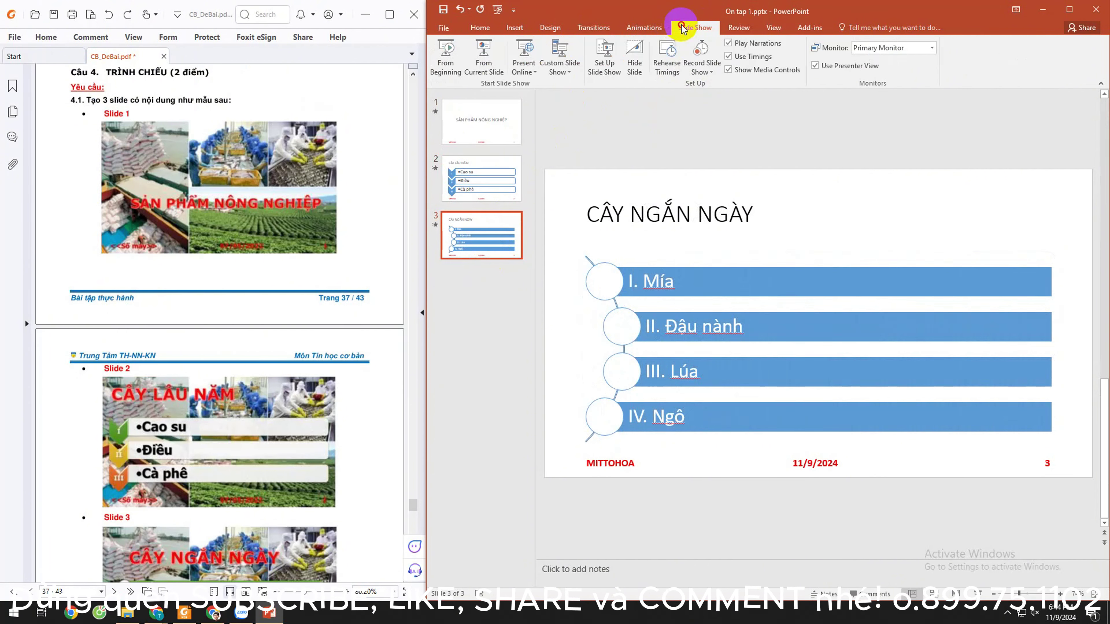
Step: Play the show from slide 1 through slides 2 and 3, then end it with Esc
left_click(455, 70)
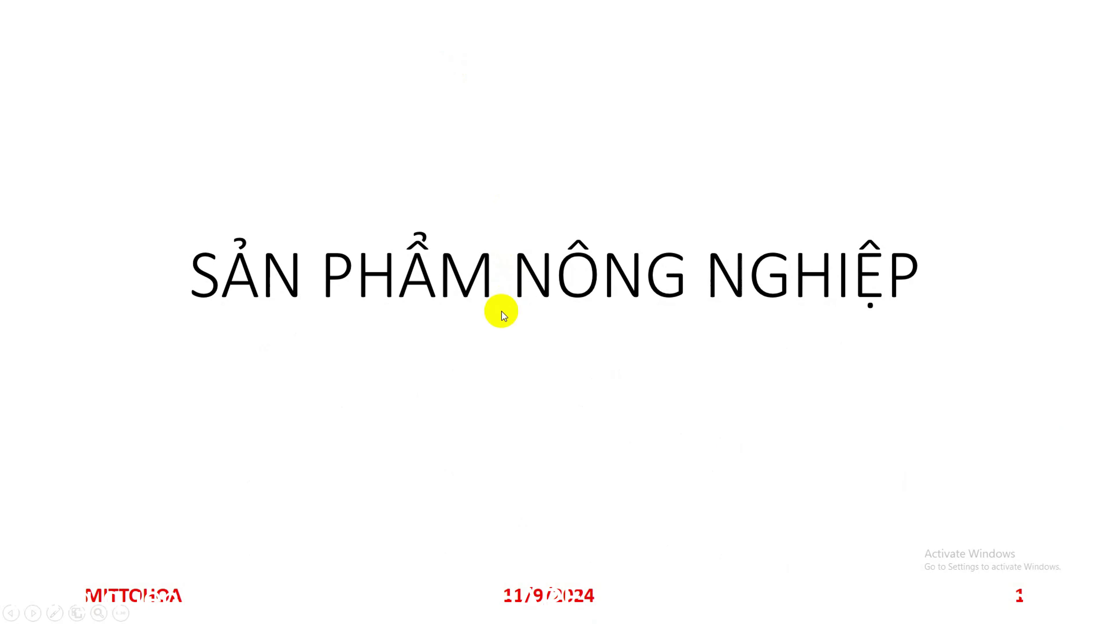
left_click(500, 313)
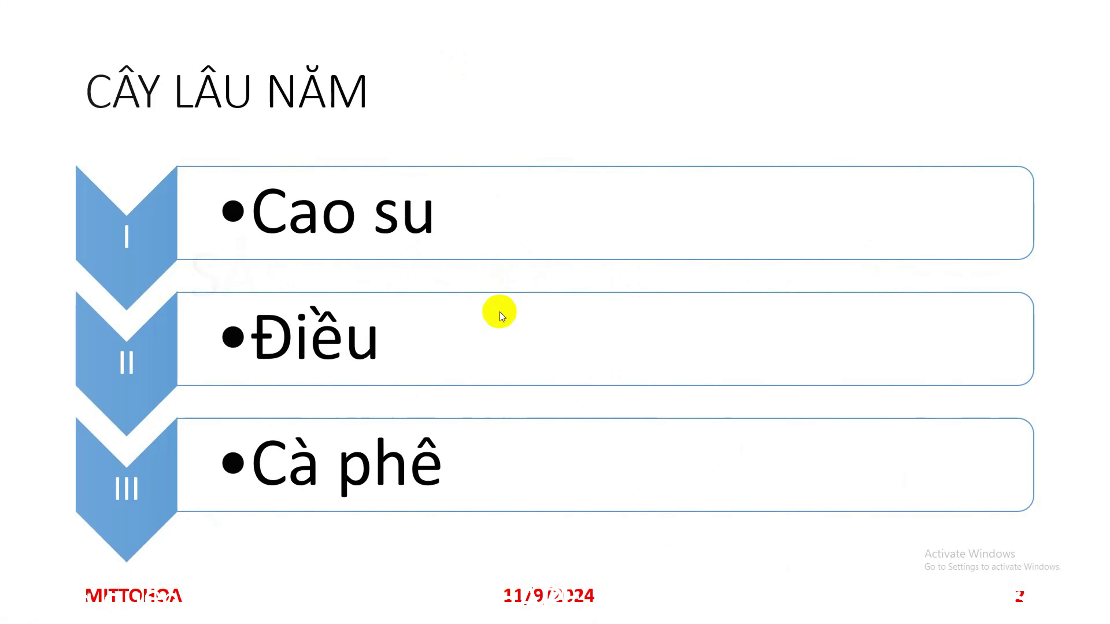
left_click(500, 313)
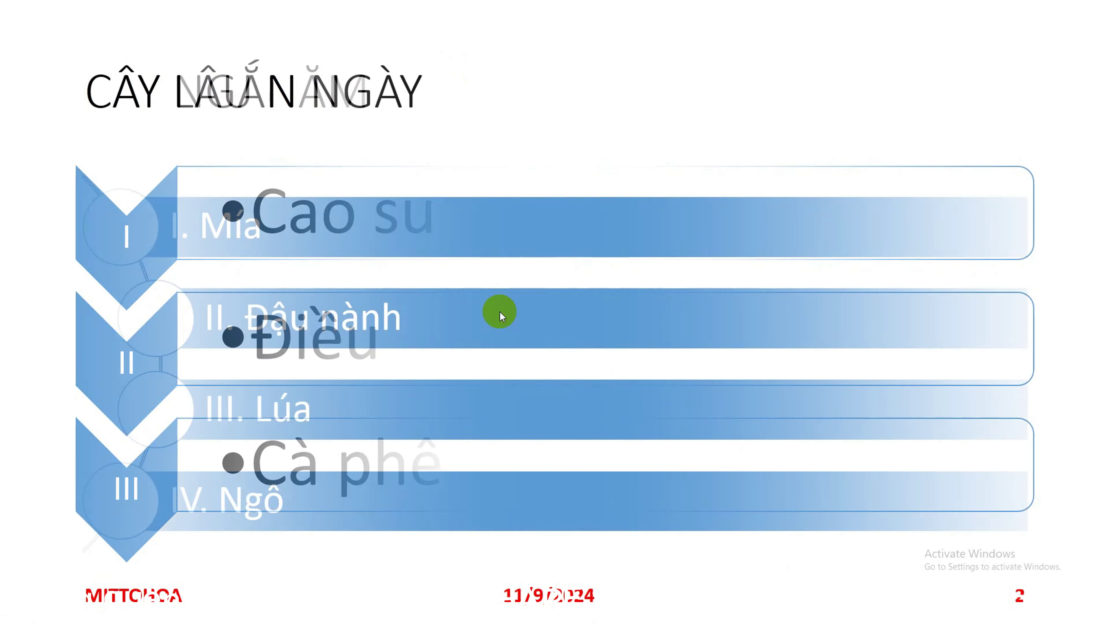
key("Escape")
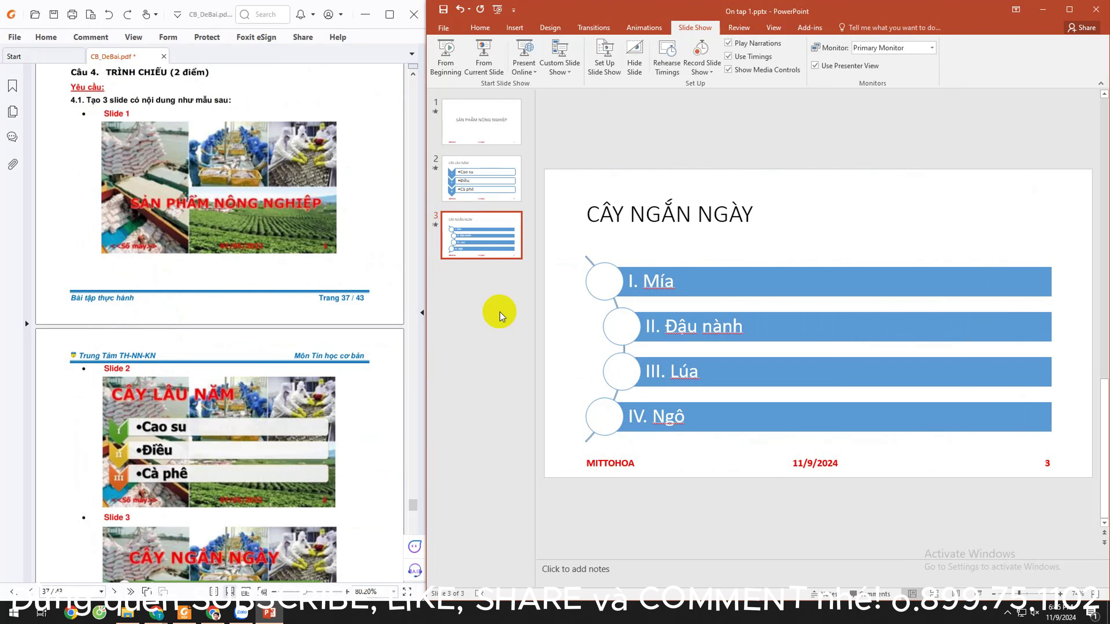
Step: Set slide 2's Wipe to advance automatically after 00:00.00 instead of on click, then start the show with F5
left_click(600, 29)
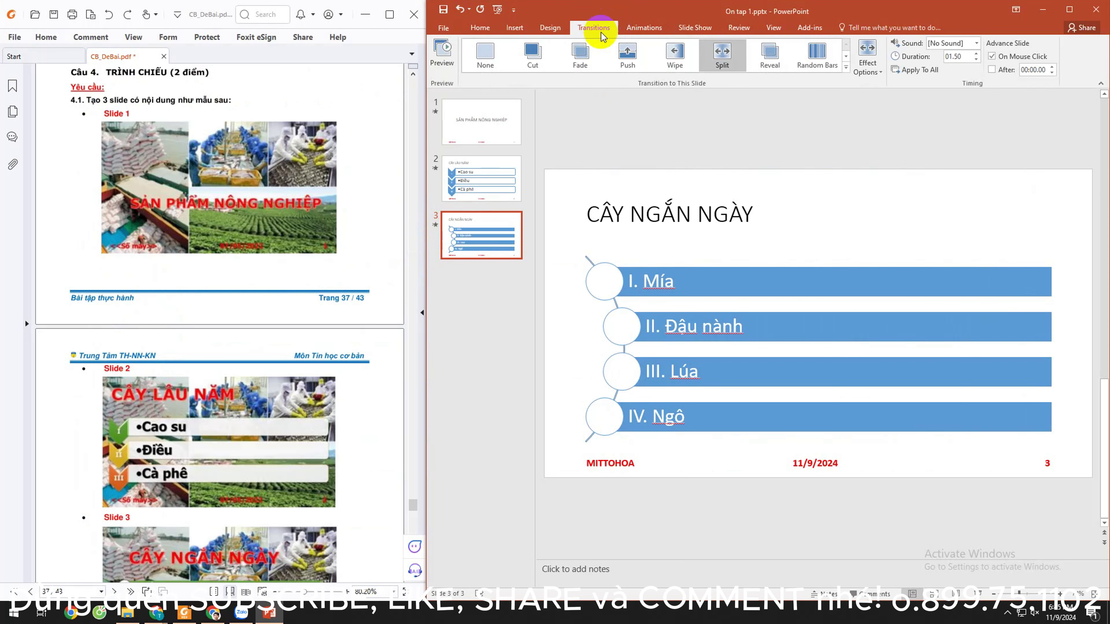
left_click(504, 112)
left_click(491, 166)
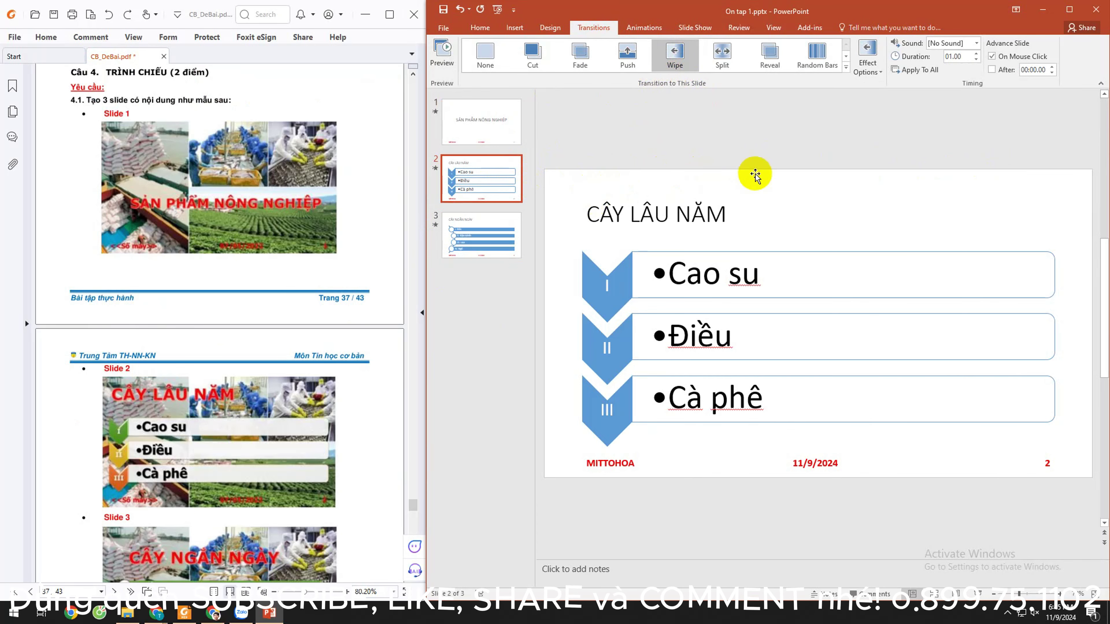
left_click(866, 61)
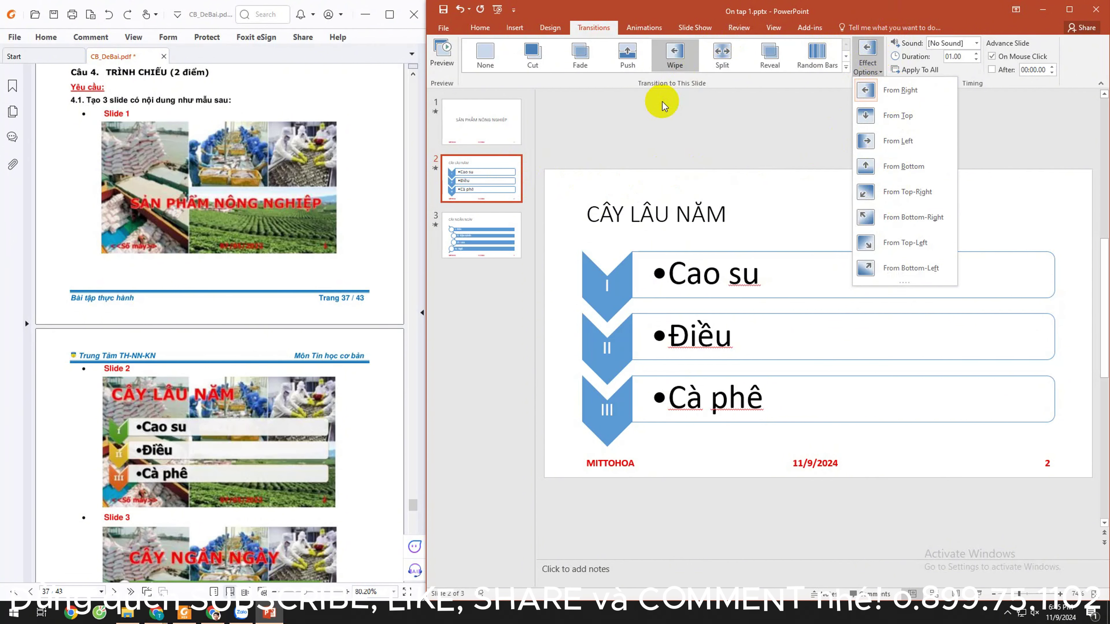
left_click(675, 141)
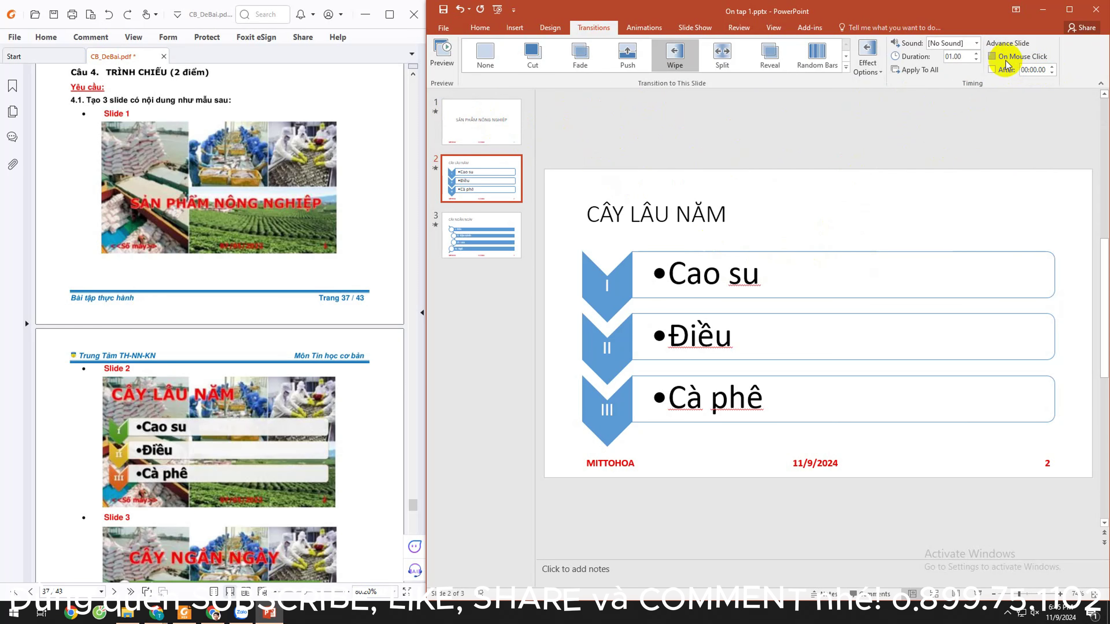
left_click(992, 69)
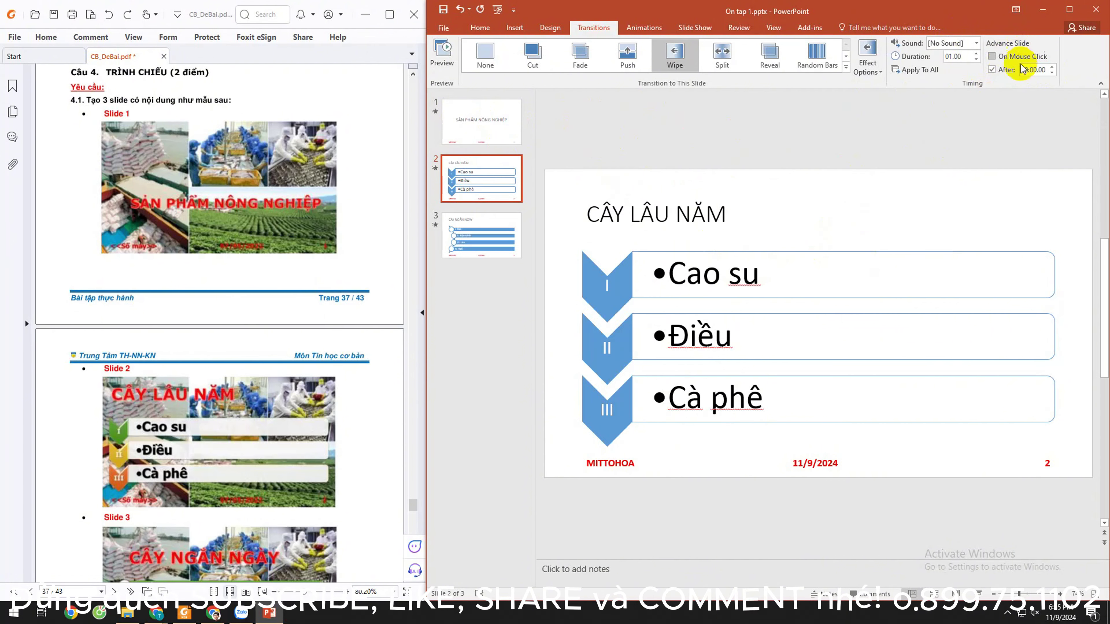
left_click(928, 134)
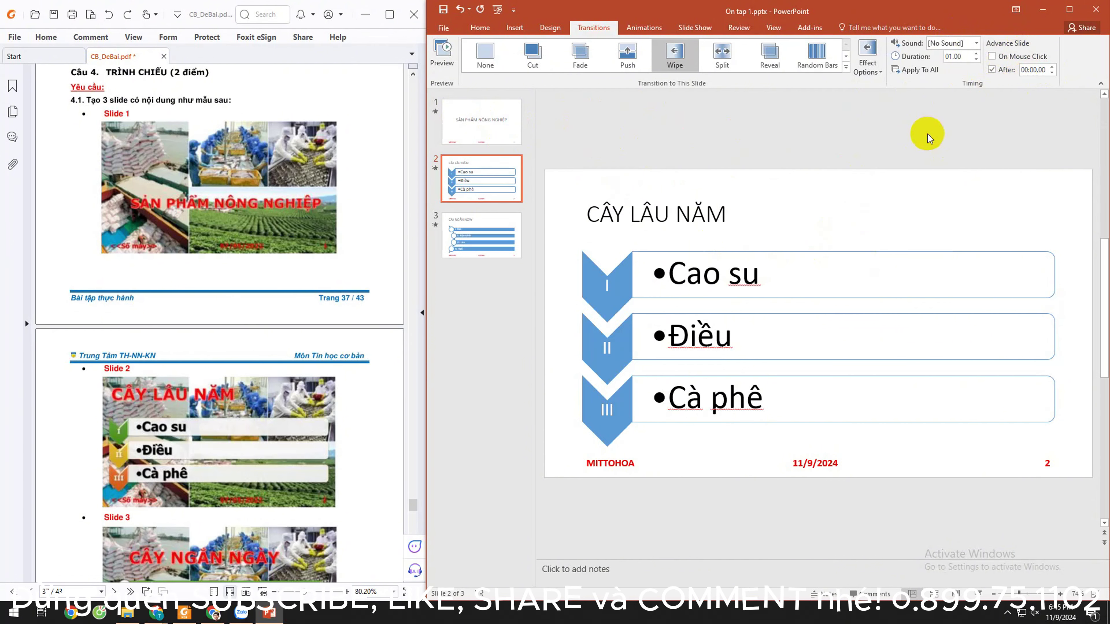
key("F5")
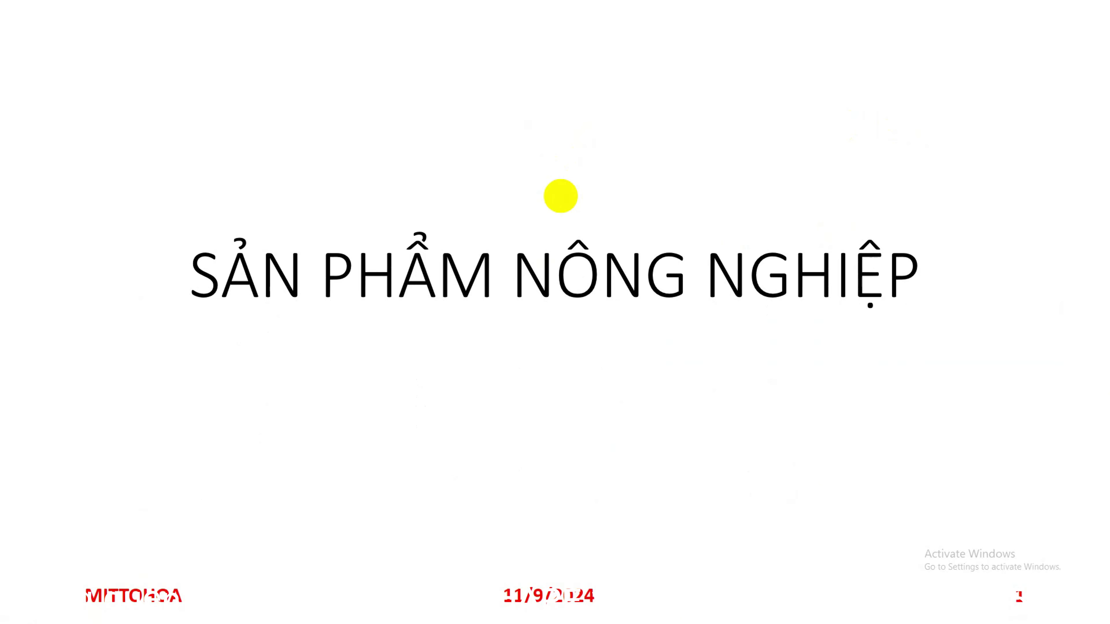
Step: End the slide show and select slide 1 to review its transition
key("Escape")
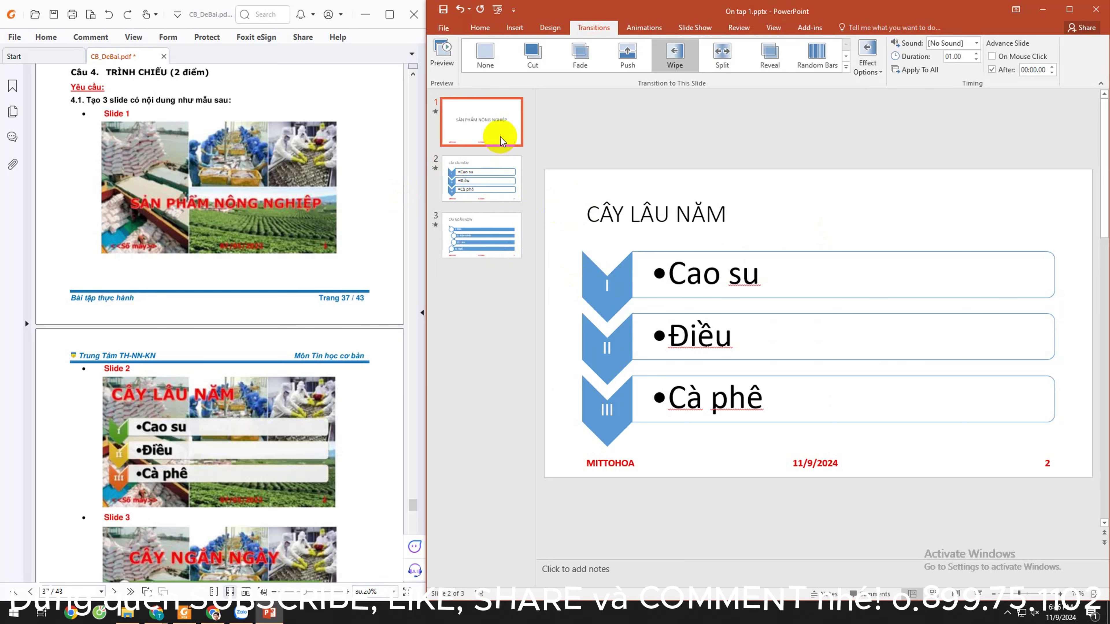
left_click(500, 137)
left_click(490, 172)
left_click(497, 130)
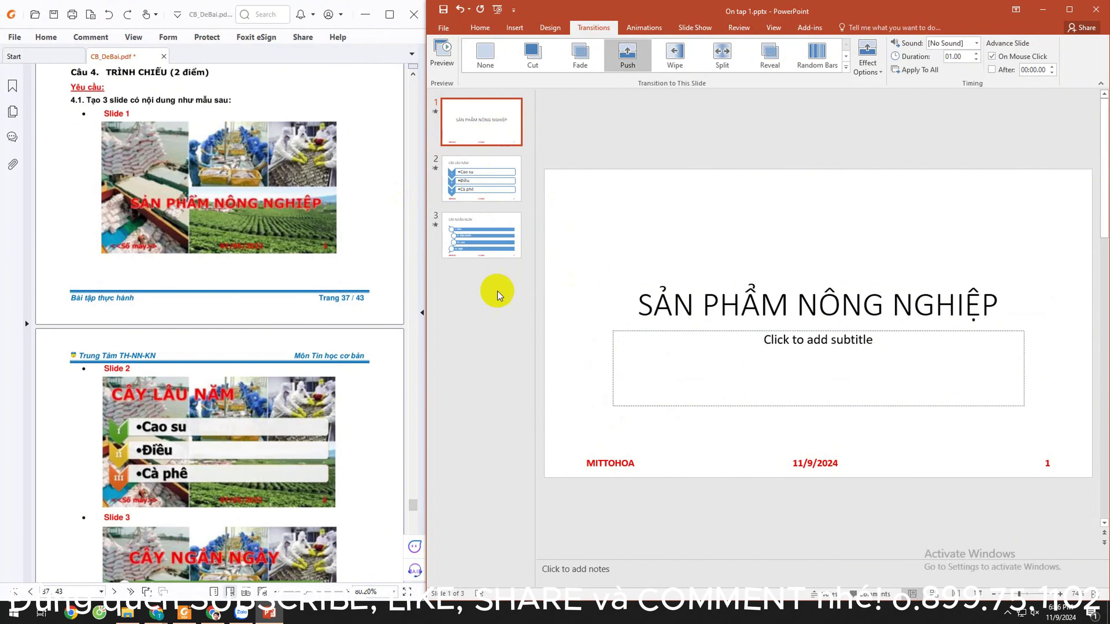
Step: Select slides 1–3 together and set them to advance automatically after 00:00.00
left_click(489, 236)
left_click(482, 133)
left_click(466, 181, "shift")
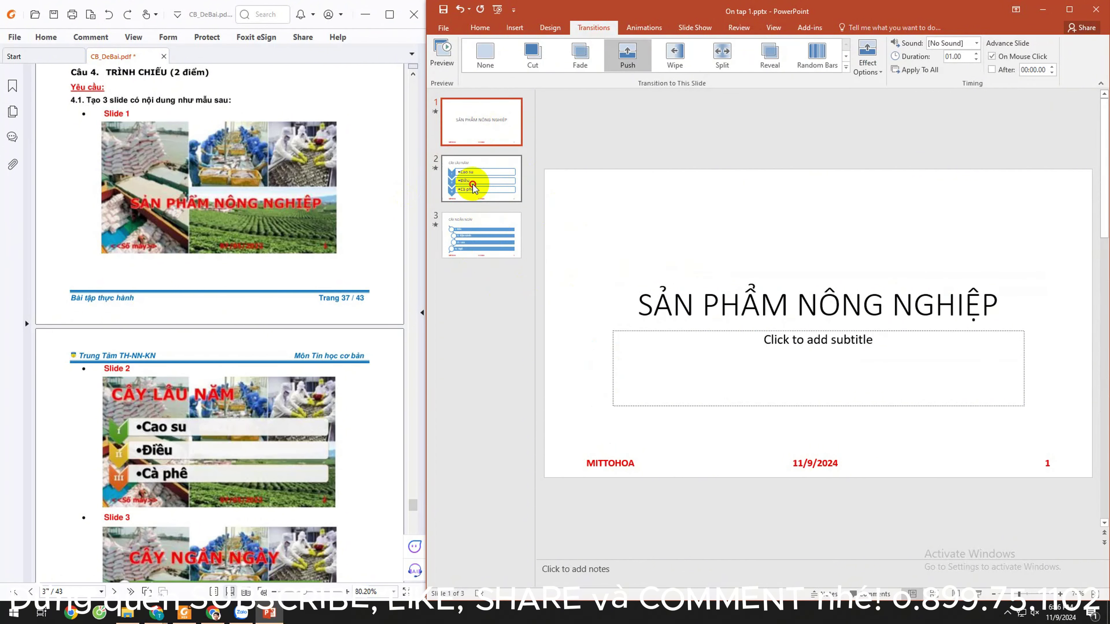
left_click(468, 215, "shift")
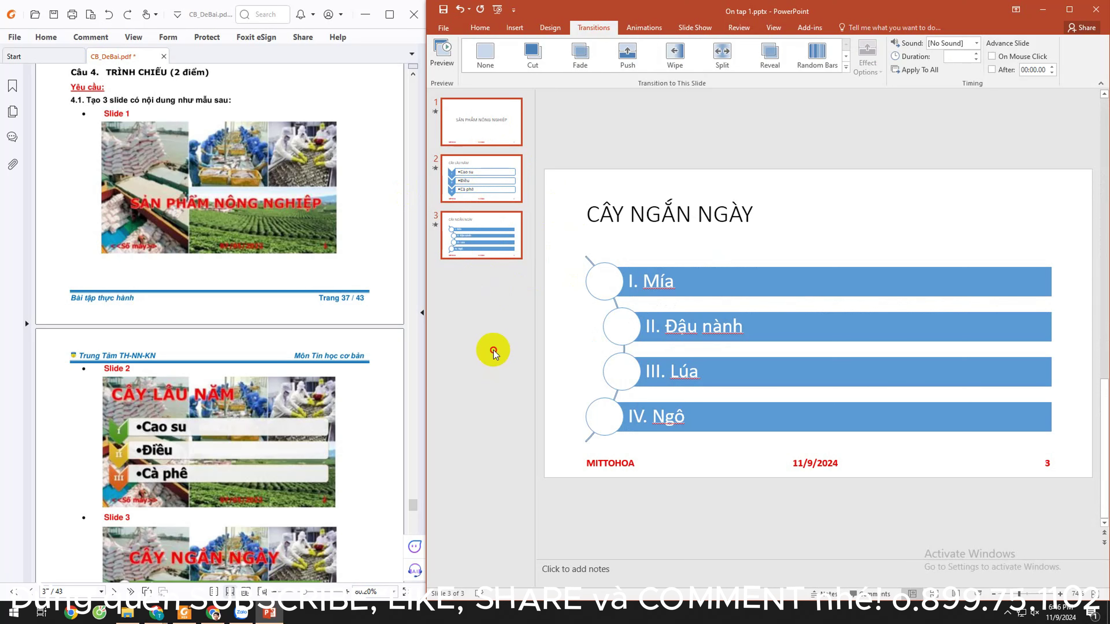
left_click(494, 350)
left_click(491, 139)
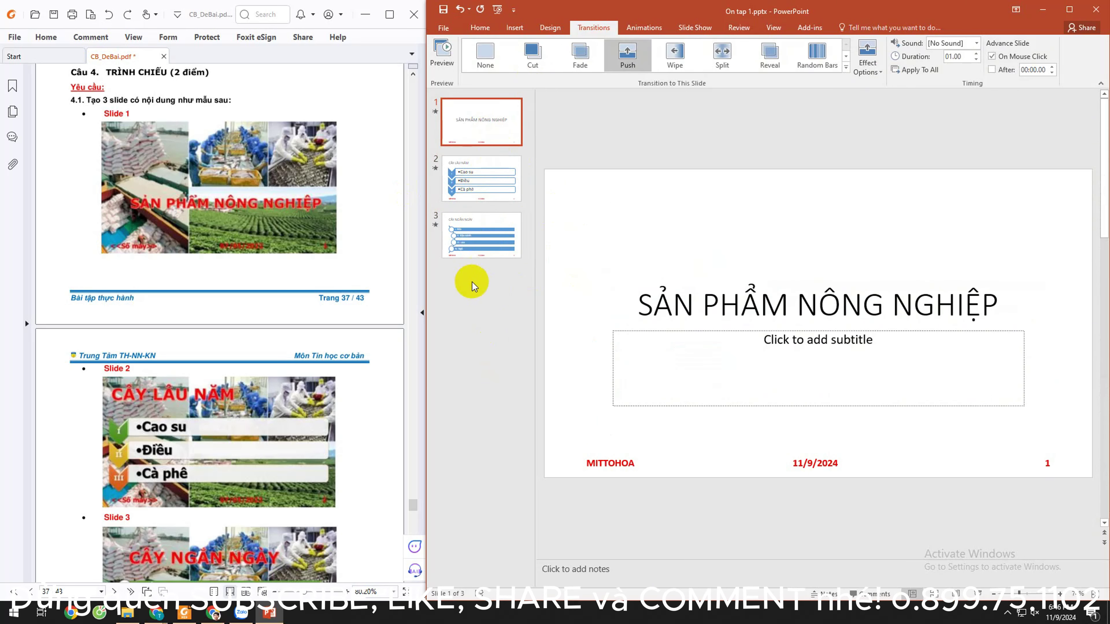
left_click(472, 254, "shift")
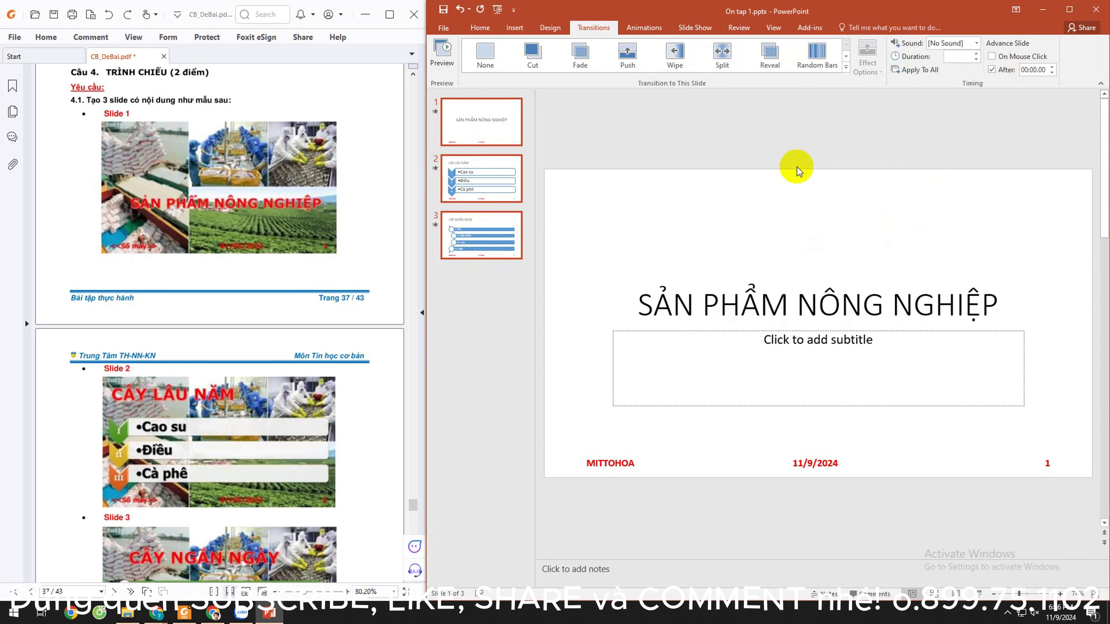
left_click(784, 147)
Step: Start the show with F5, advance through all three slides to the end, and exit
left_click(695, 27)
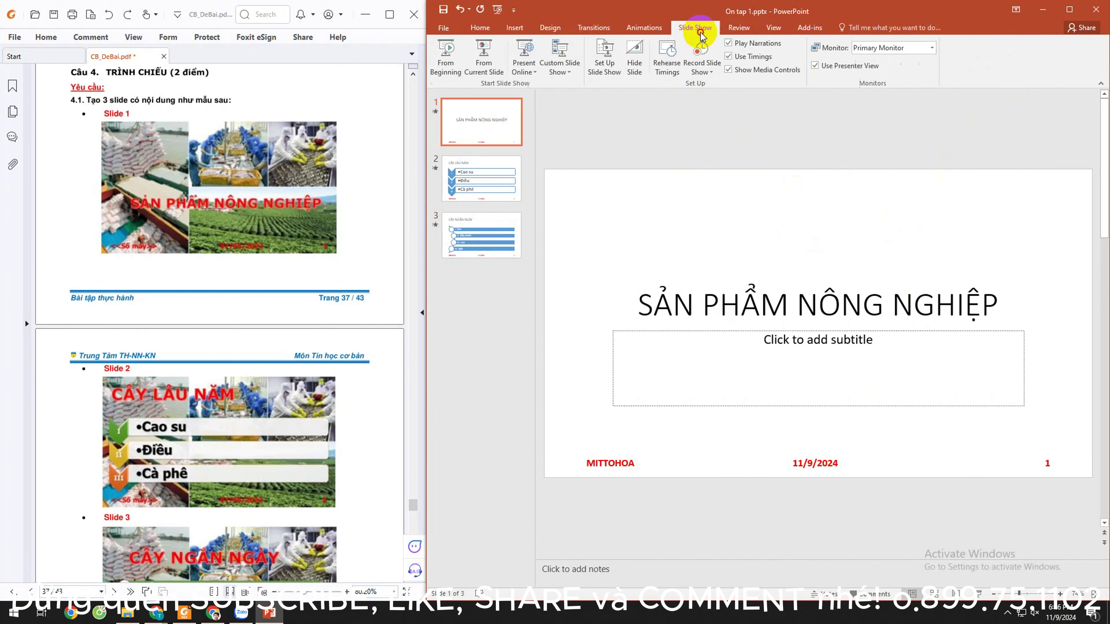
key("F5")
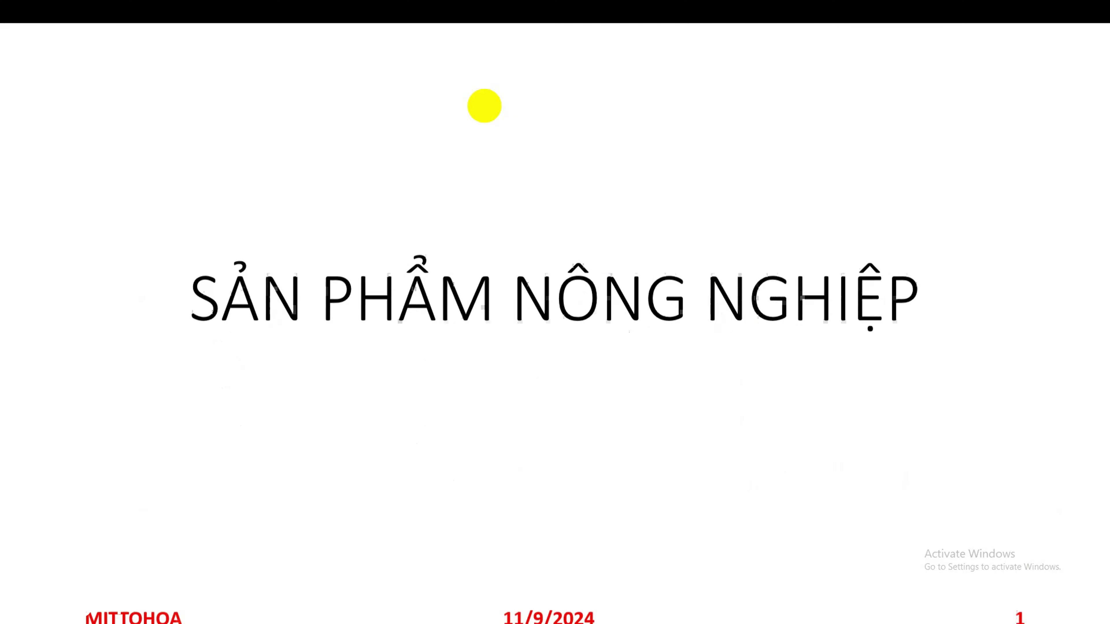
left_click(484, 106)
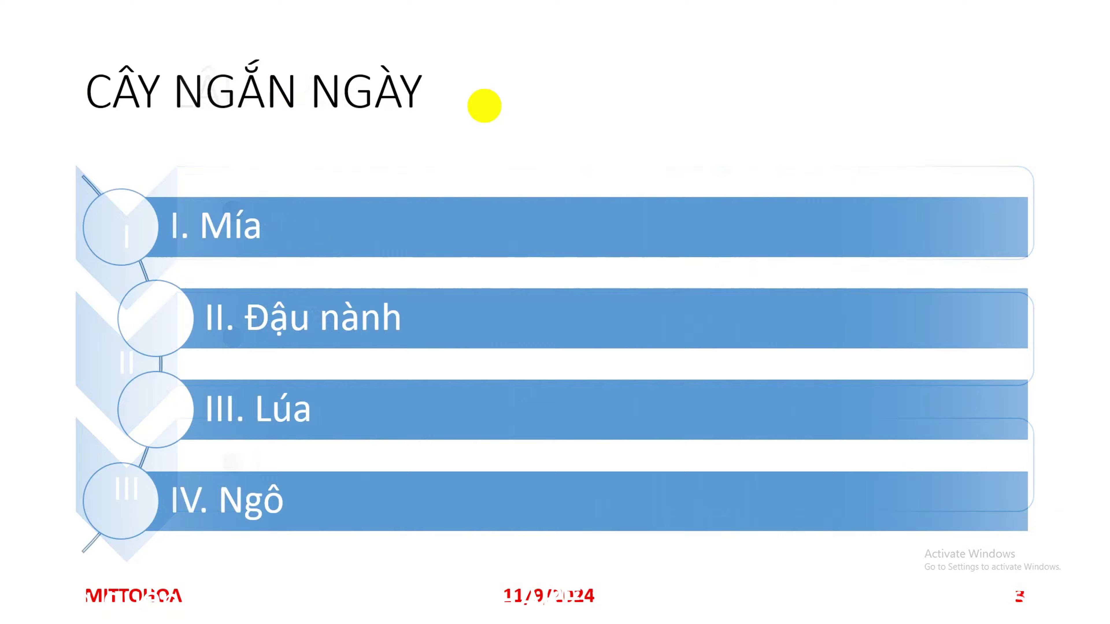
left_click(484, 105)
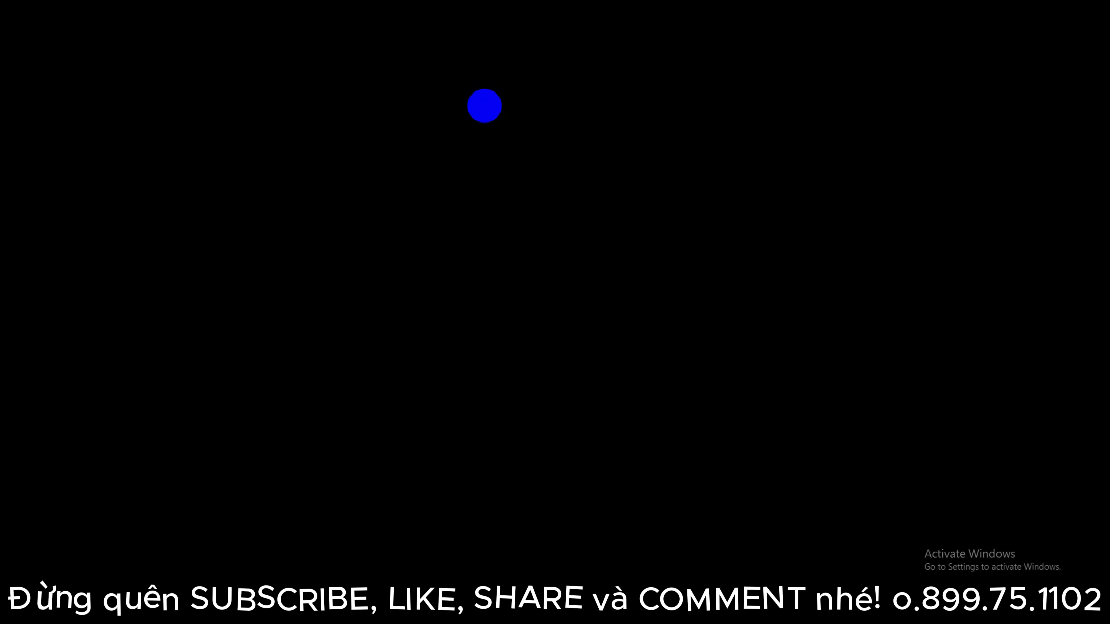
left_click(486, 109)
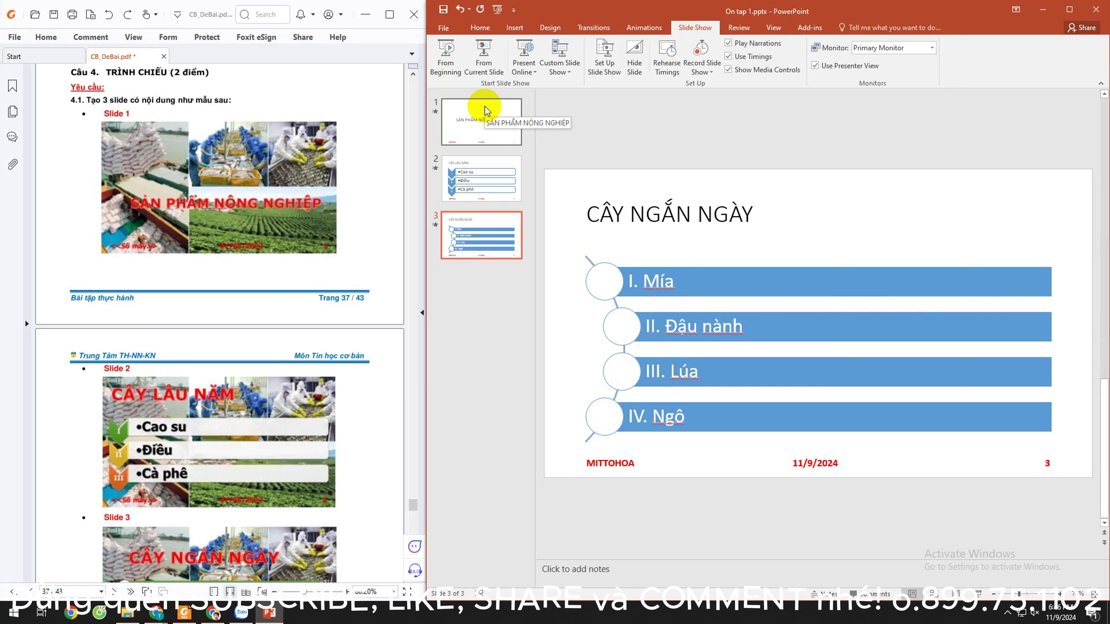
Step: Uncheck the After timing under Advance Slide for slide 3
left_click(593, 27)
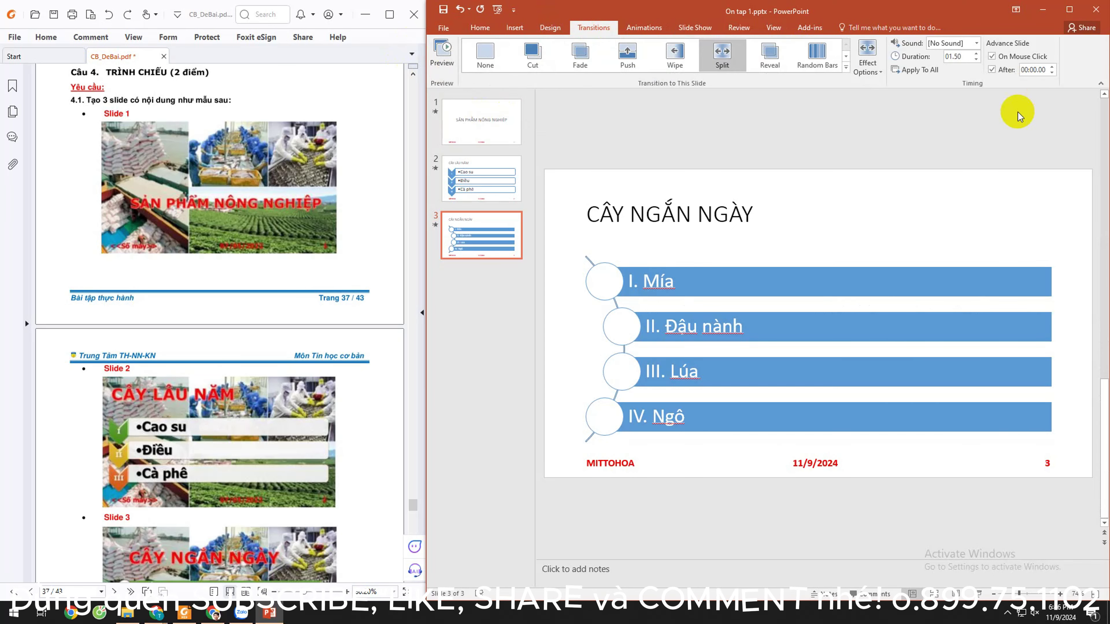
left_click(1003, 70)
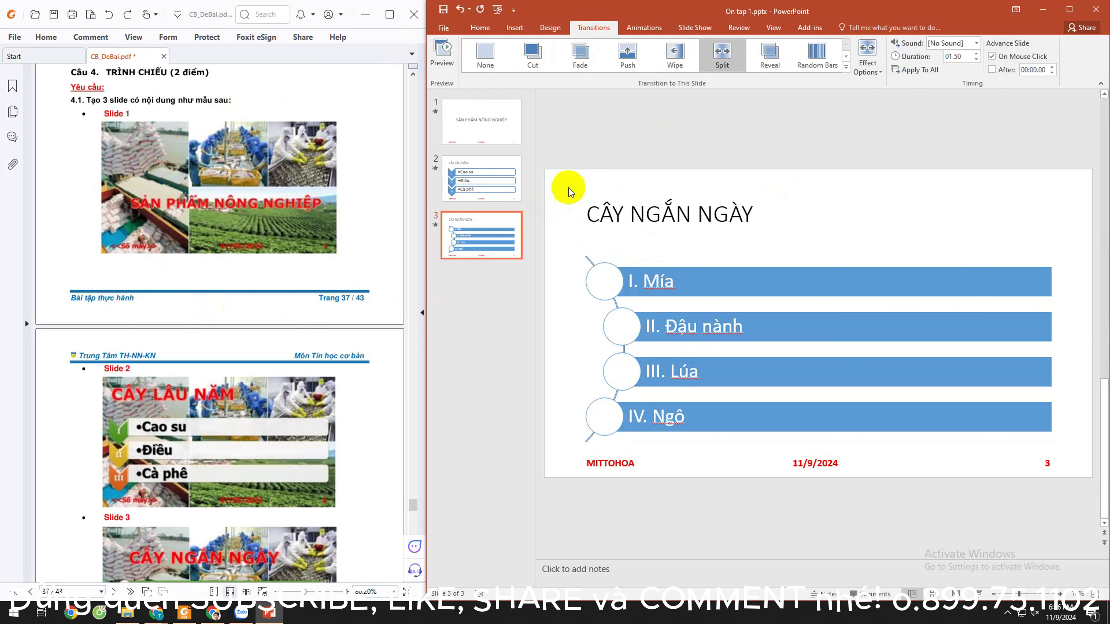
scroll(322, 255, "down", 3)
scroll(322, 287, "down", 3)
scroll(322, 287, "up", 6)
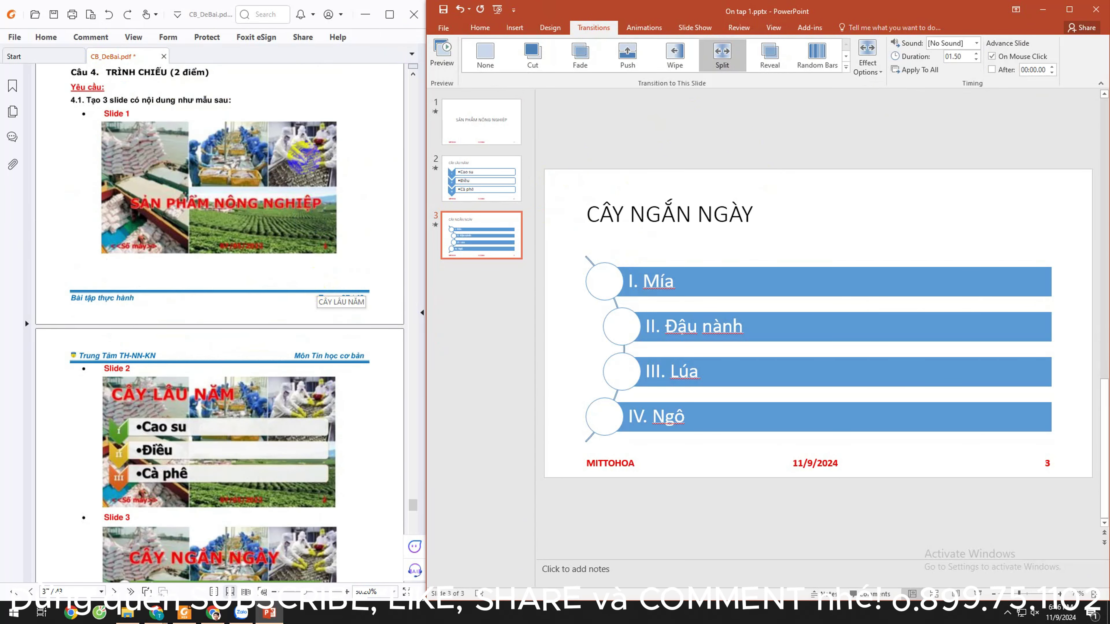
scroll(267, 394, "down", 2)
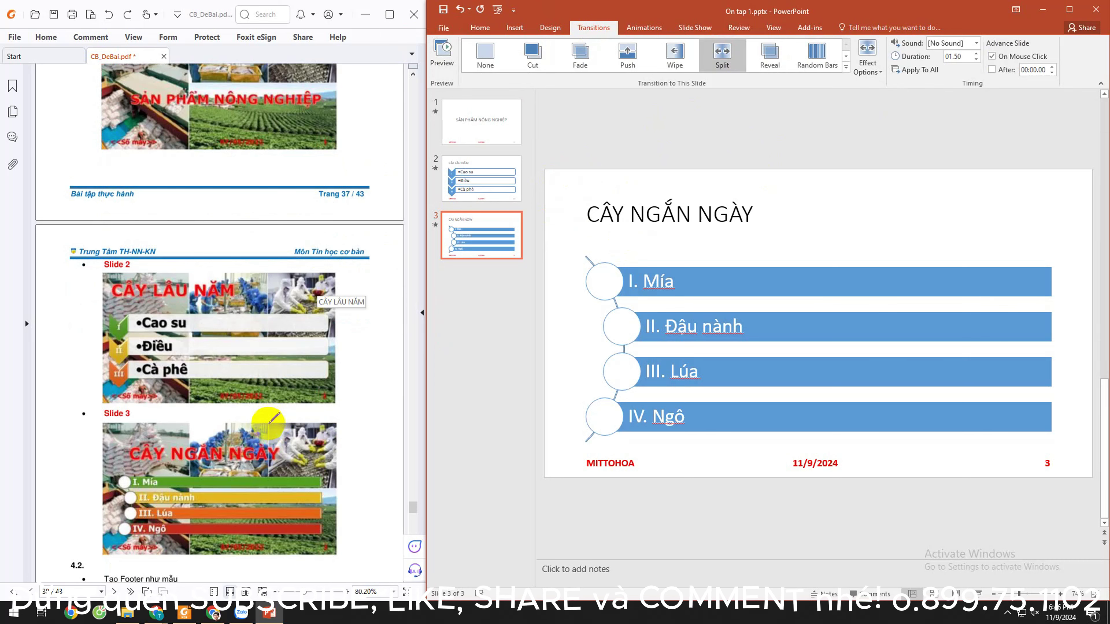
scroll(300, 304, "up", 1)
scroll(300, 305, "up", 2)
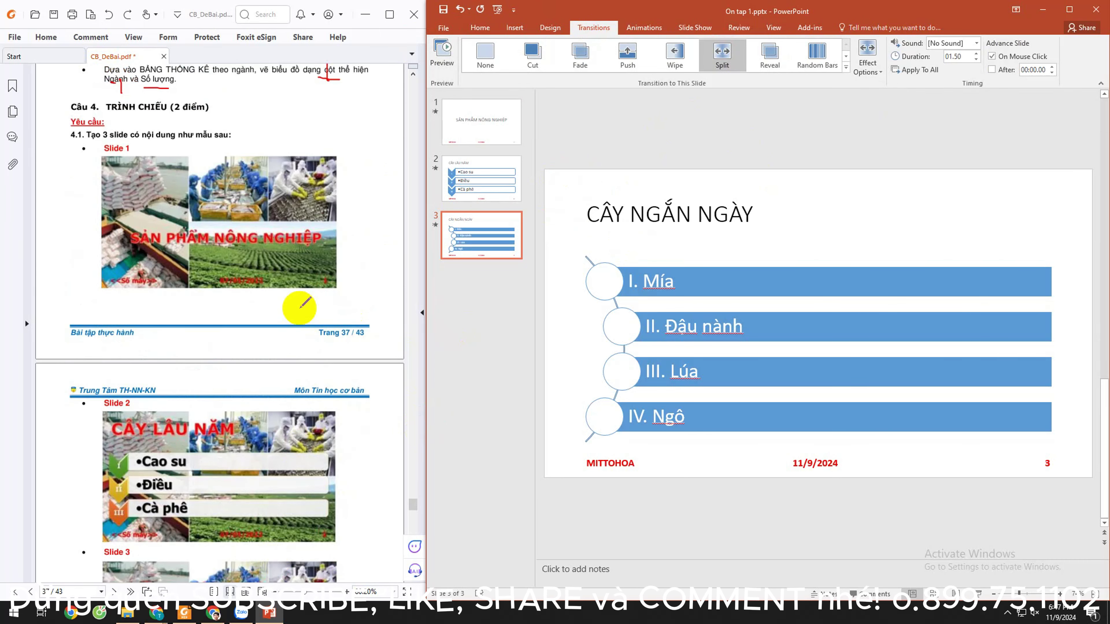
scroll(264, 306, "down", 1)
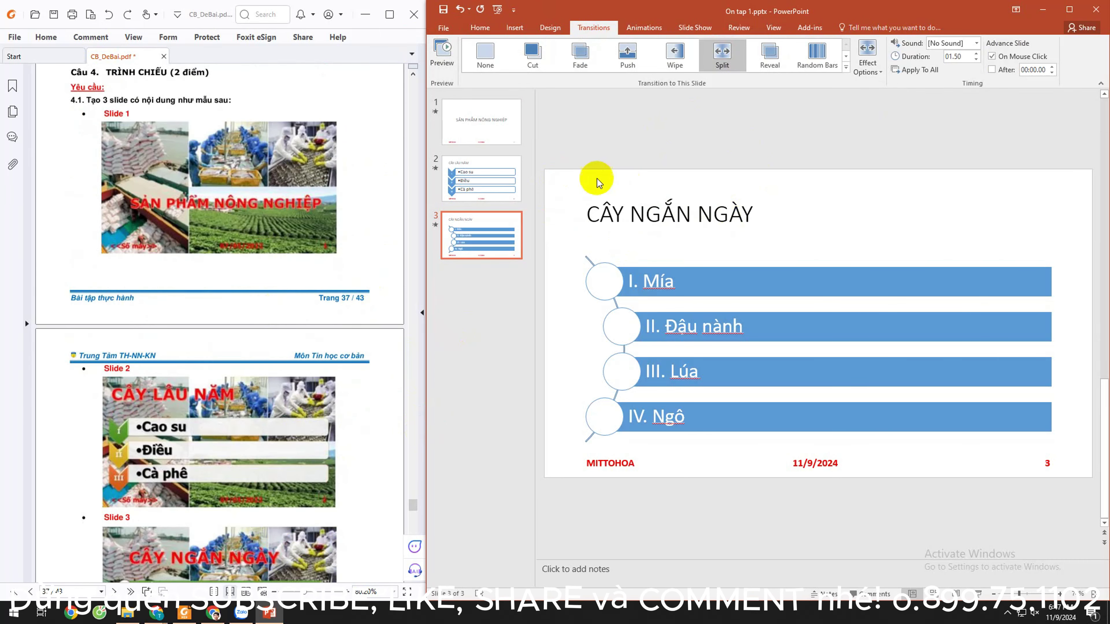
Step: Insert OnTap1_H2.jpg from K:\TT.TH-NN-KN\...\CB_Hinh\Hinh_OnTap onto slide 3
left_click(514, 27)
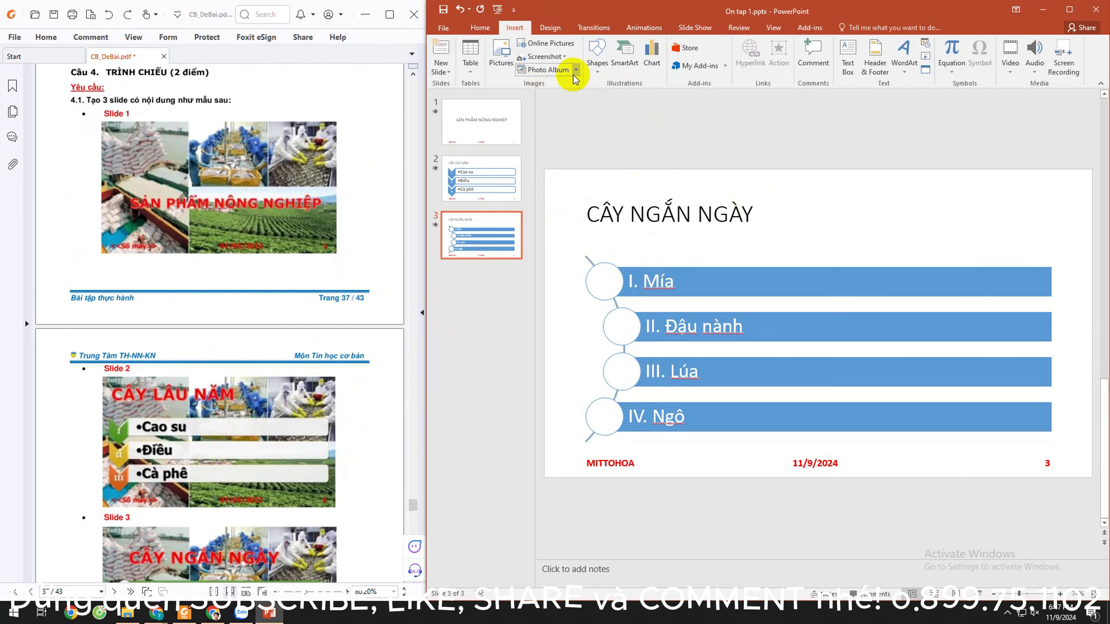
left_click(500, 52)
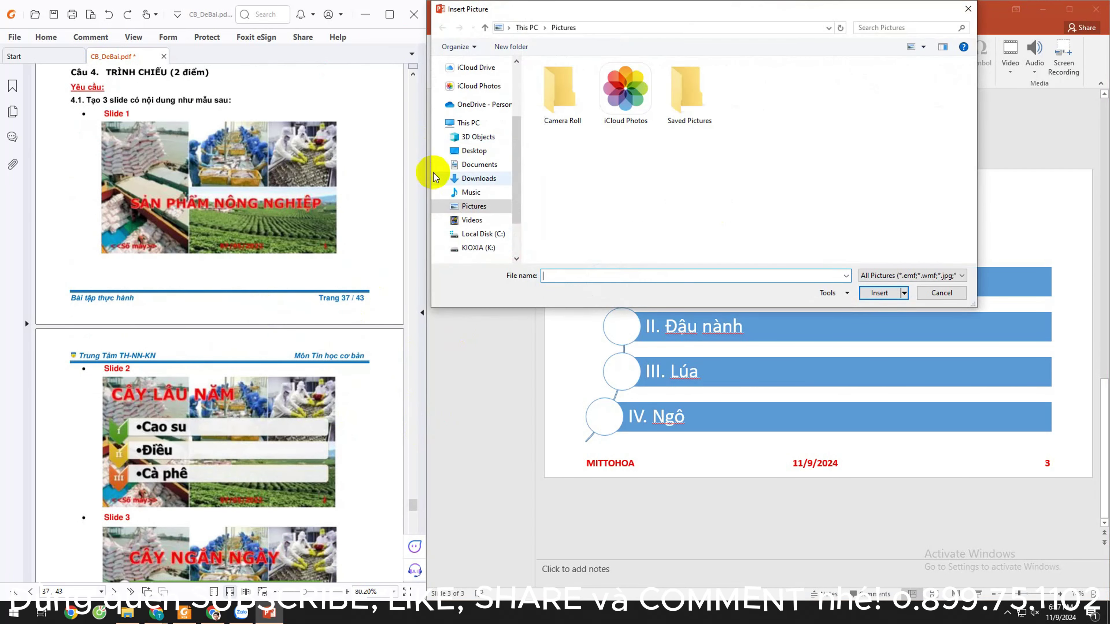
left_click(478, 248)
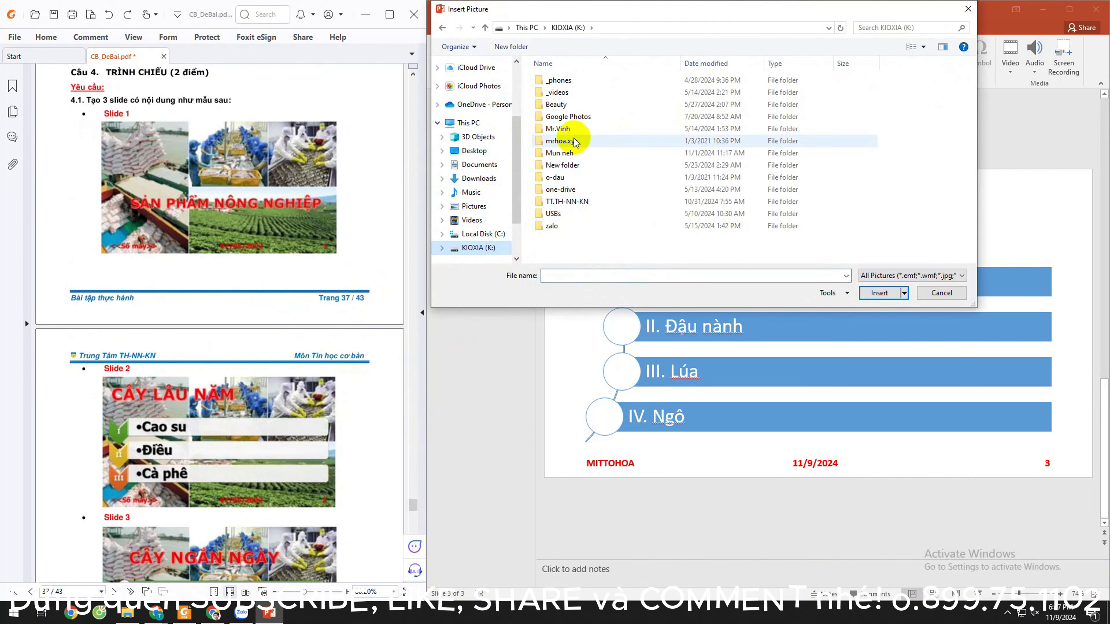
double_click(566, 199)
double_click(564, 80)
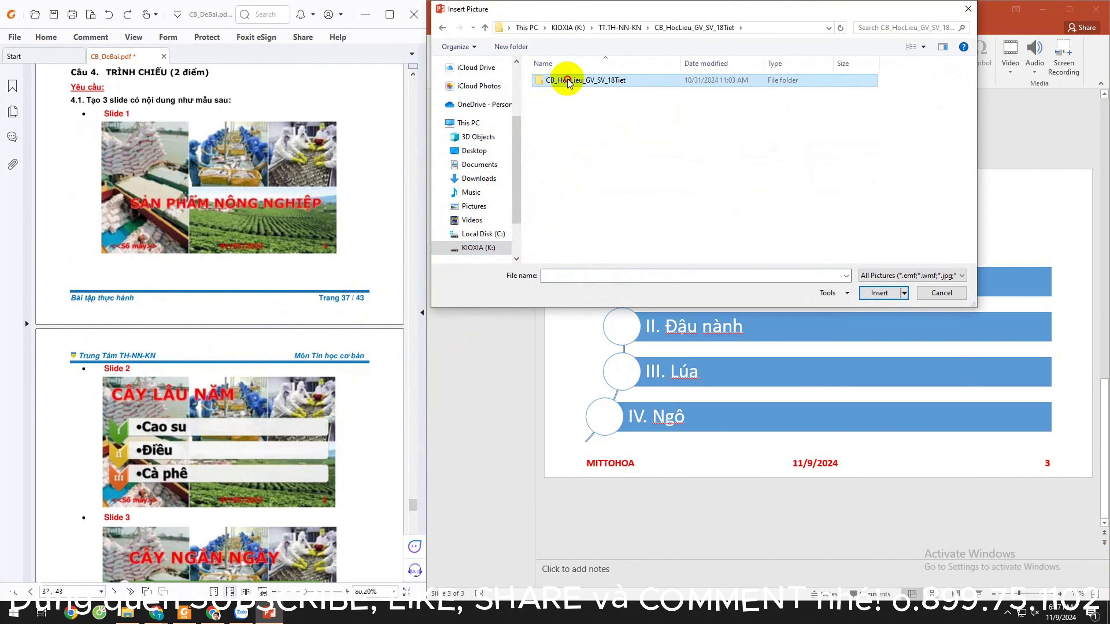
double_click(566, 80)
double_click(564, 80)
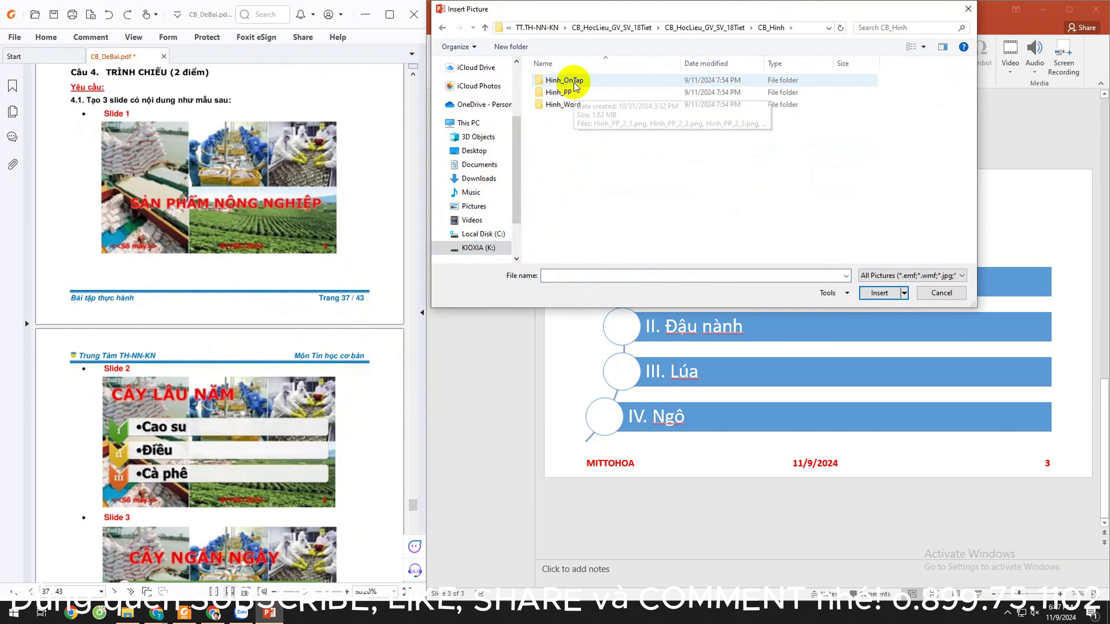
double_click(564, 80)
left_click(625, 100)
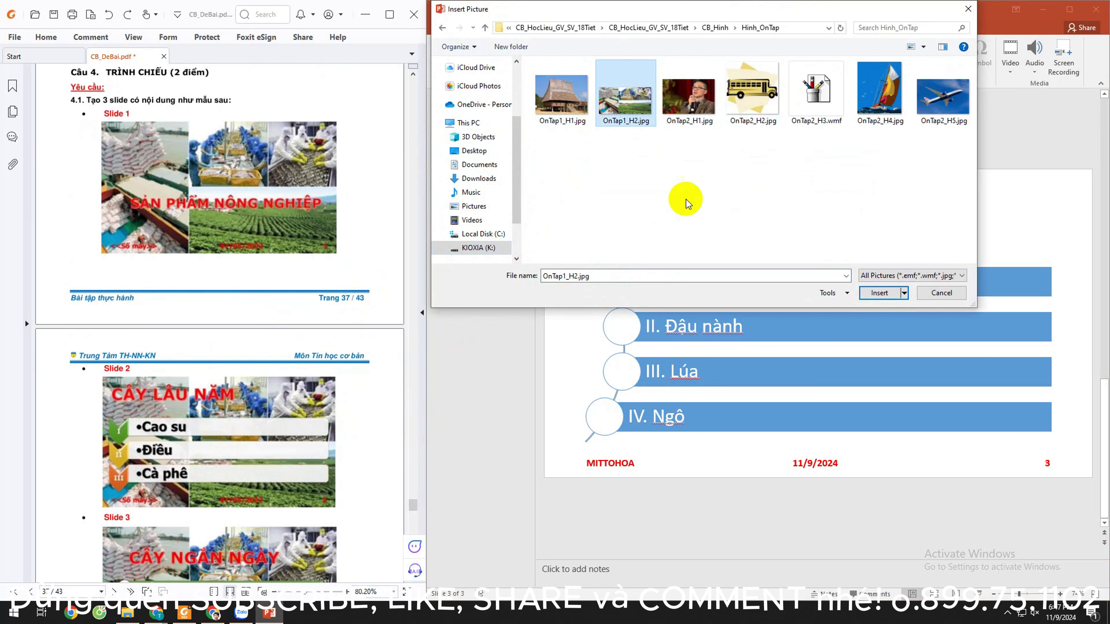
double_click(626, 120)
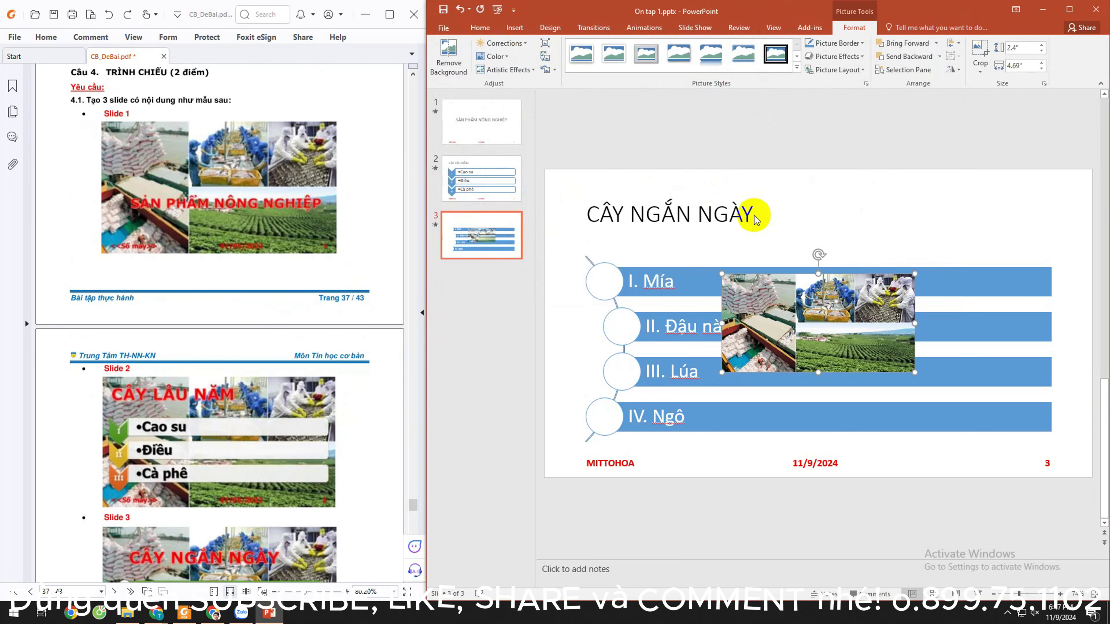
Step: Stretch the collage over all of slide 3 and send it behind the title and list
left_click_drag(840, 317, 663, 213)
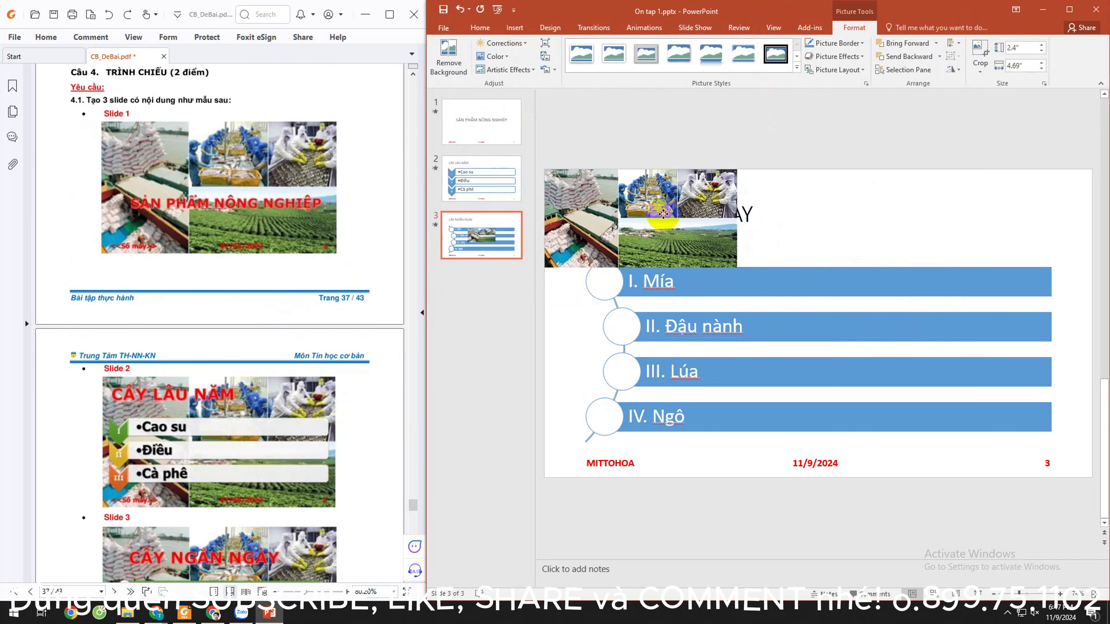
left_click_drag(738, 267, 1054, 469)
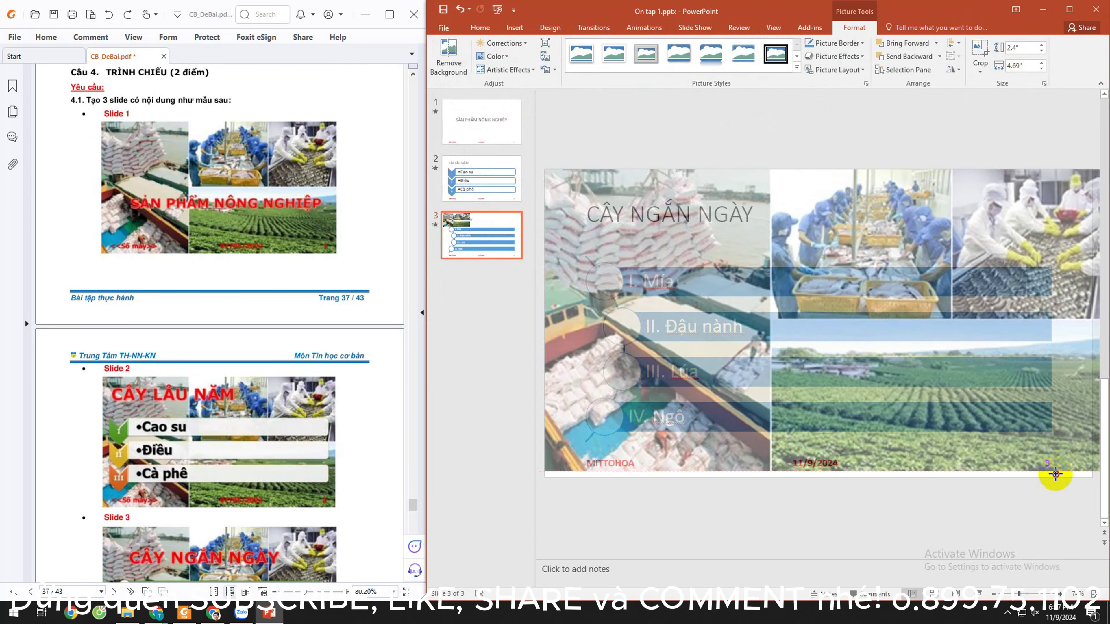
left_click_drag(1055, 474, 1058, 475)
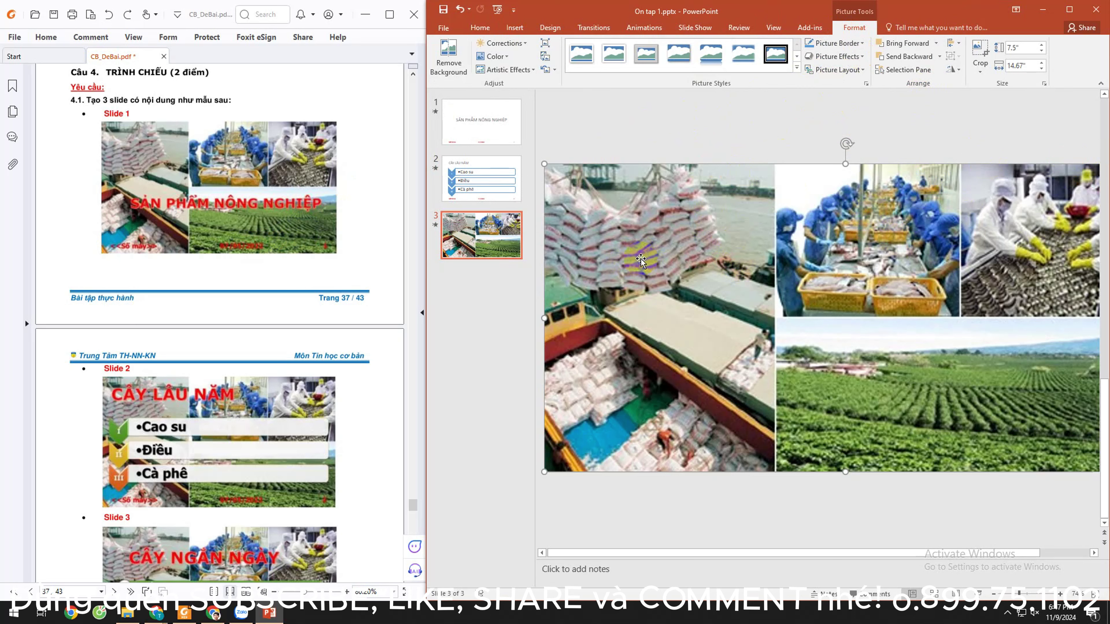
left_click(940, 57)
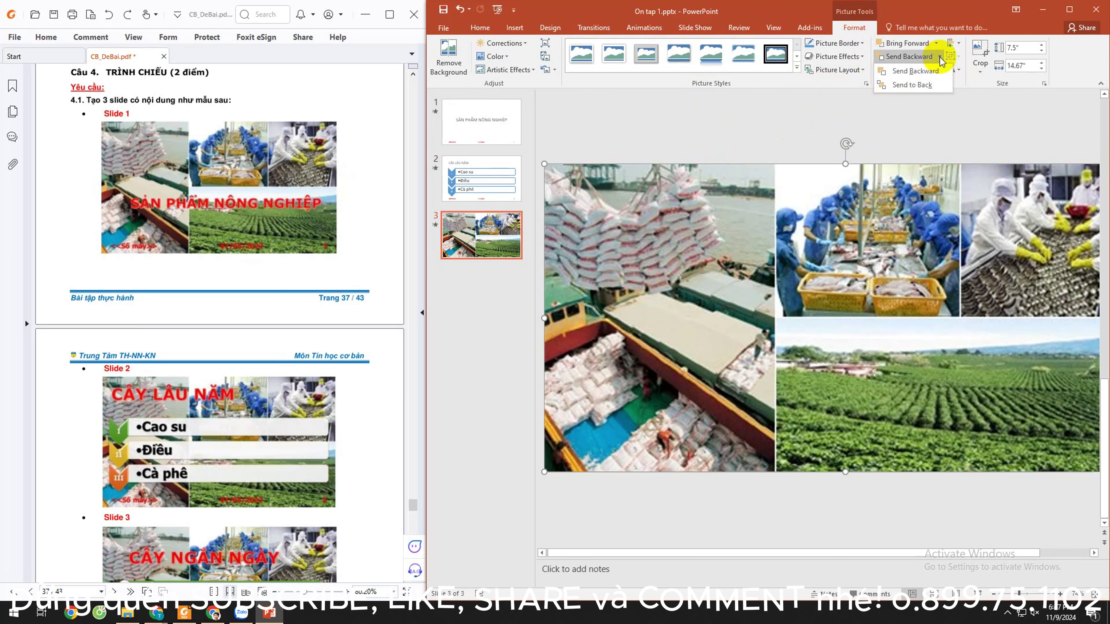
left_click(912, 85)
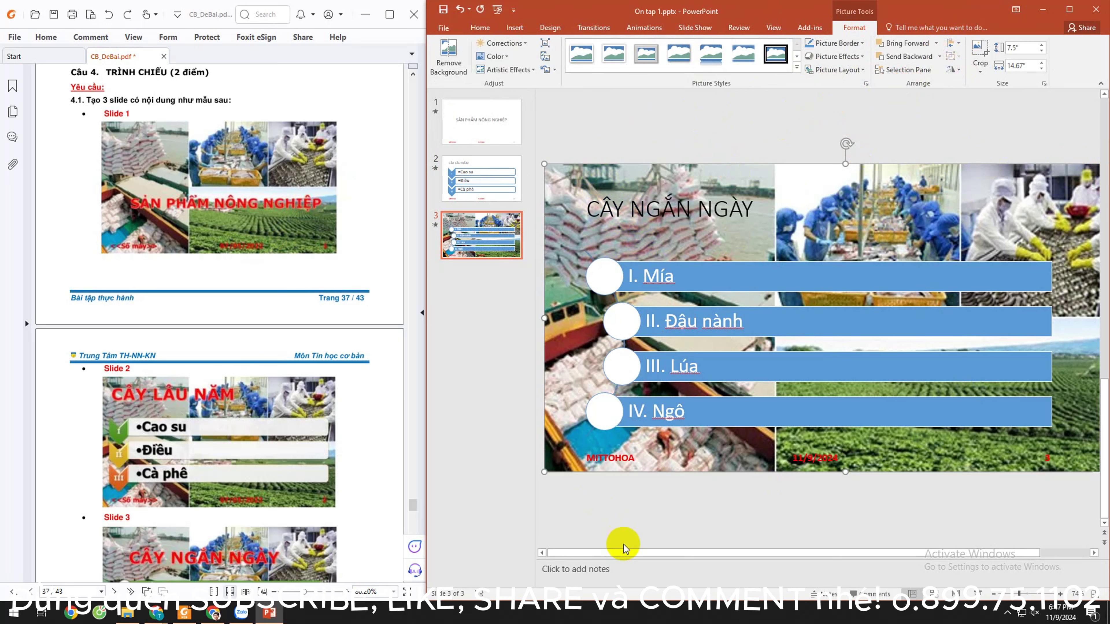
Step: Delete the full-slide picture from slide 3 and switch to slide 1
left_click_drag(631, 552, 834, 555)
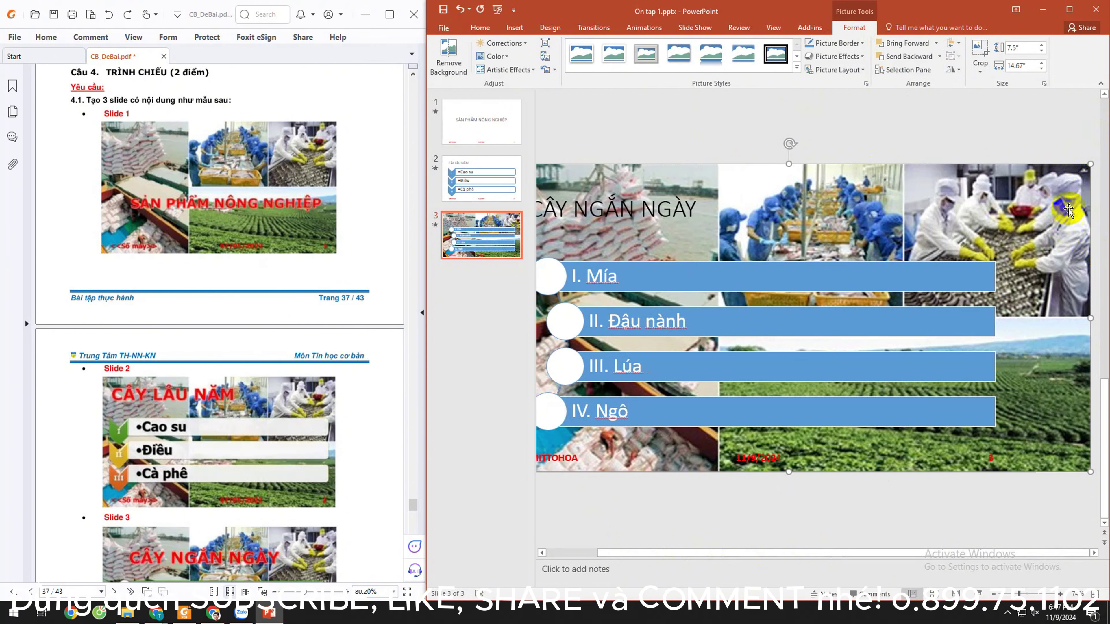
left_click(1074, 183)
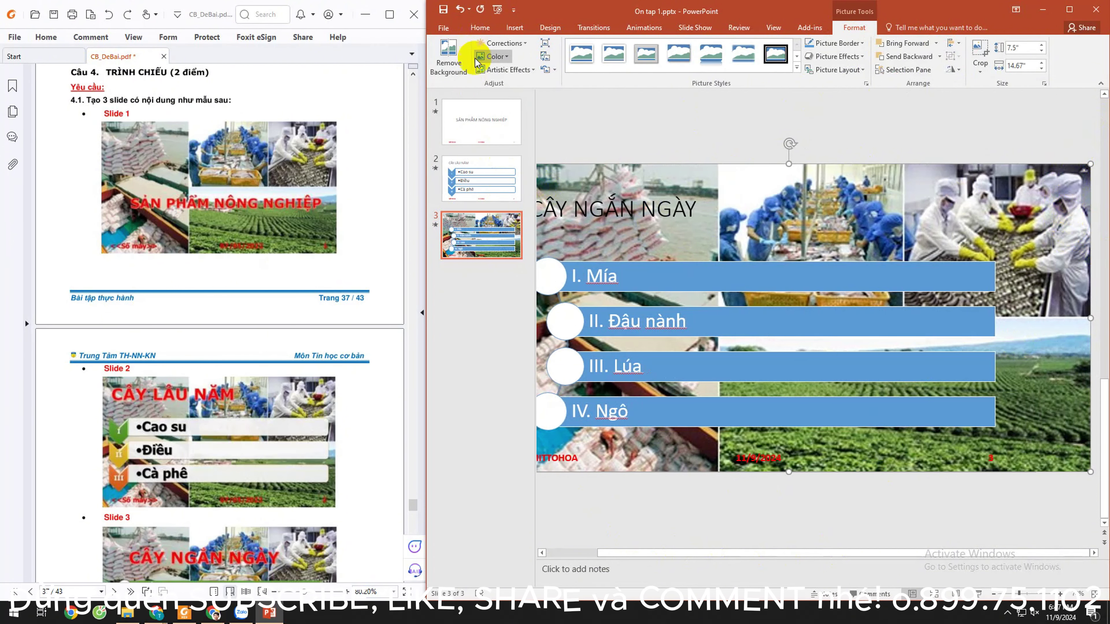
left_click(1074, 175)
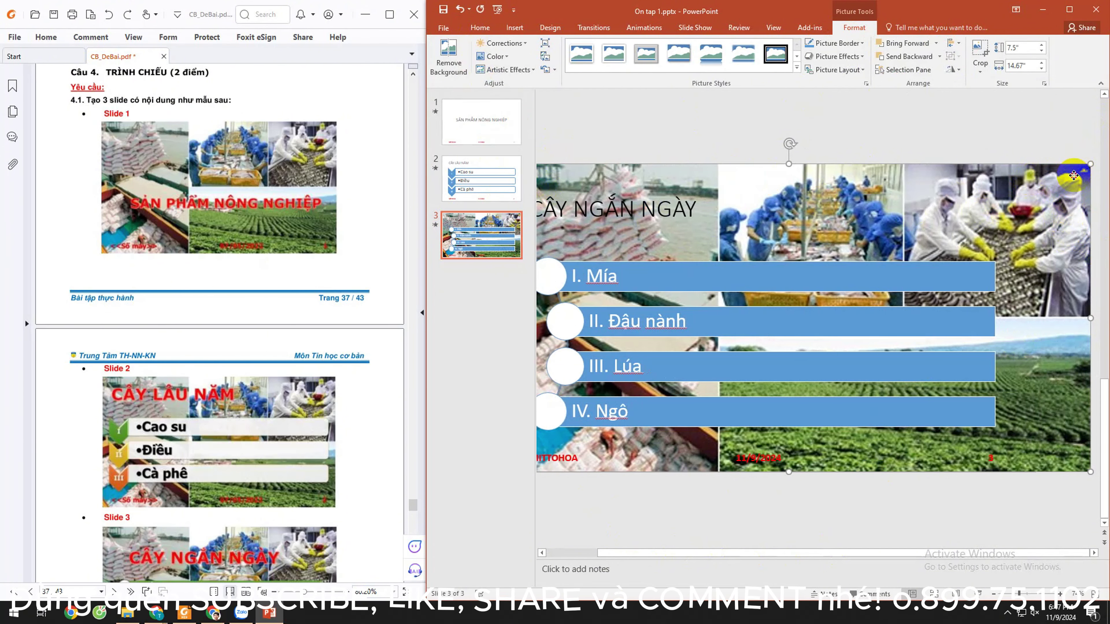
key("Delete")
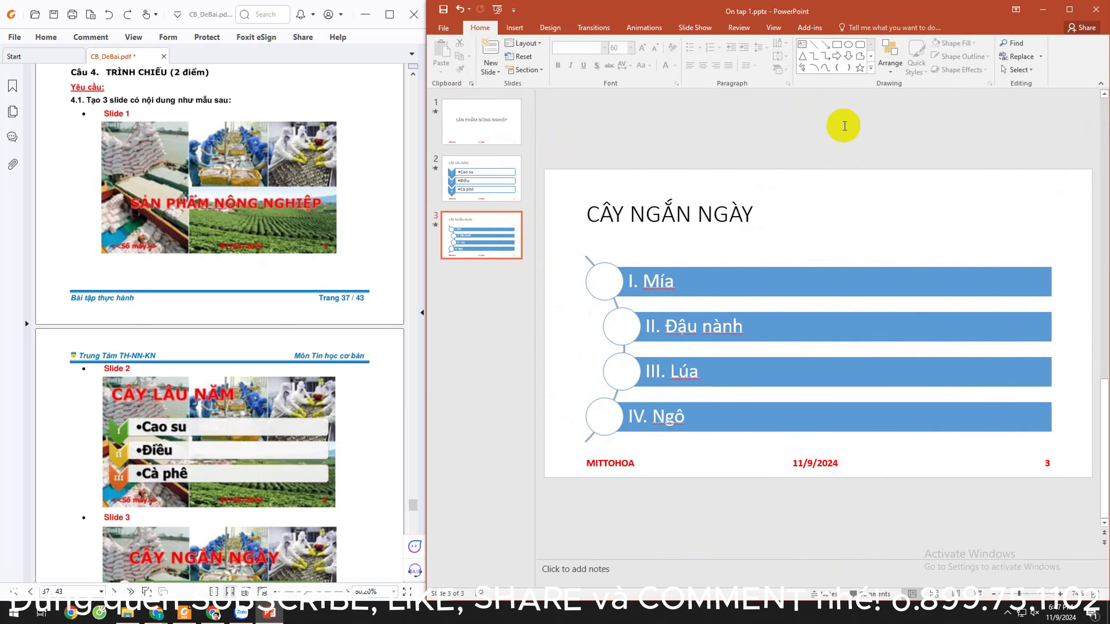
left_click(463, 117)
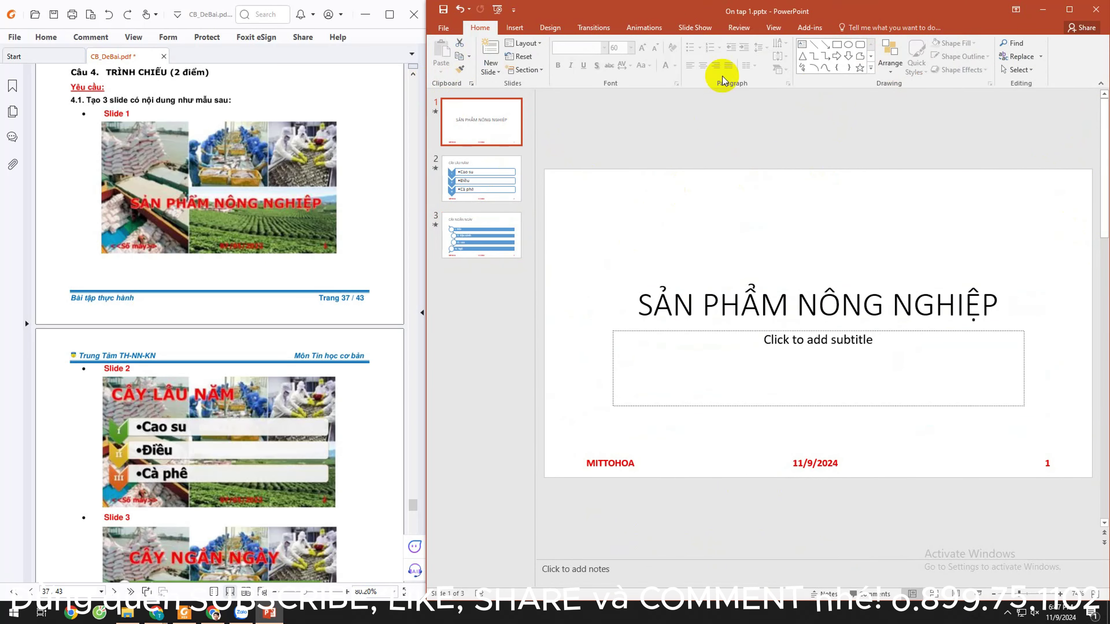
left_click(548, 28)
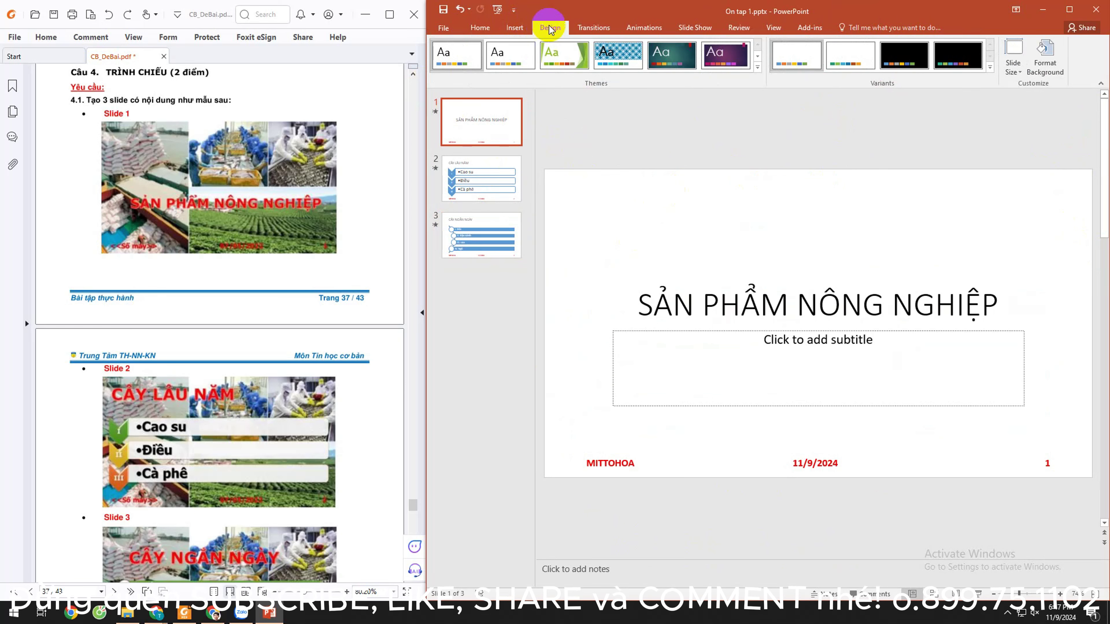
Step: Switch slide 1's background to Picture or texture fill and browse for a picture file
left_click(1051, 75)
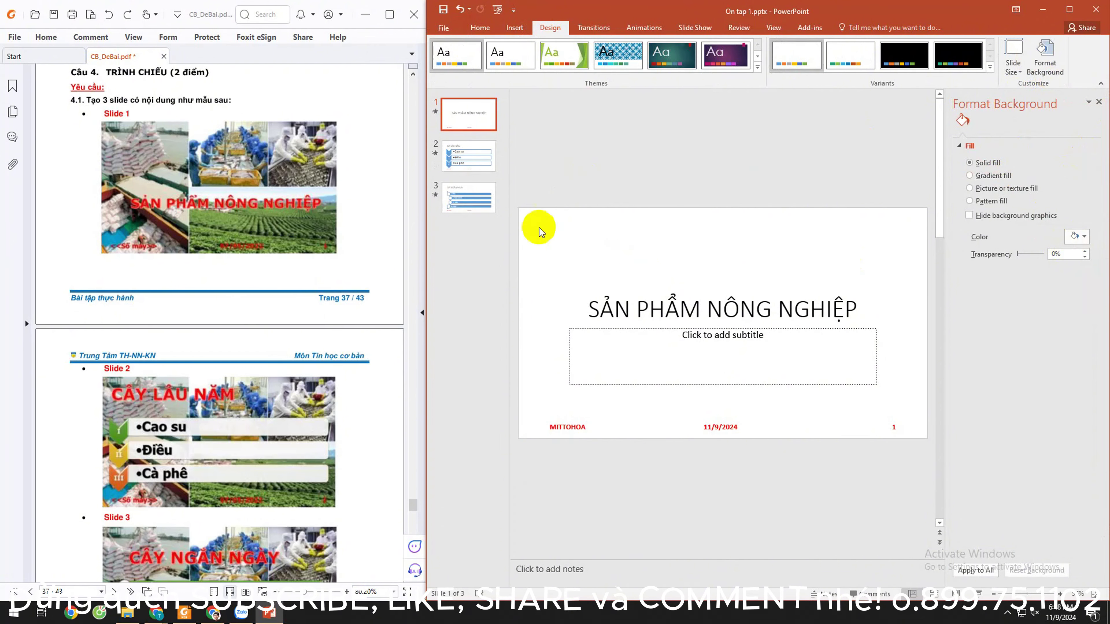
left_click(996, 188)
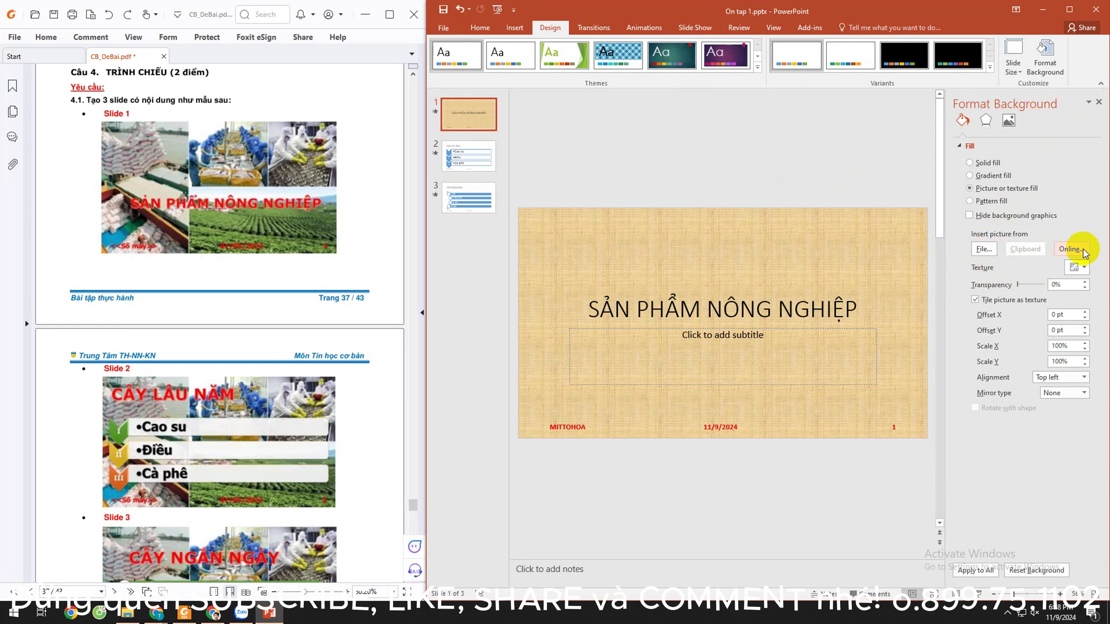
left_click(1083, 268)
left_click(1083, 268)
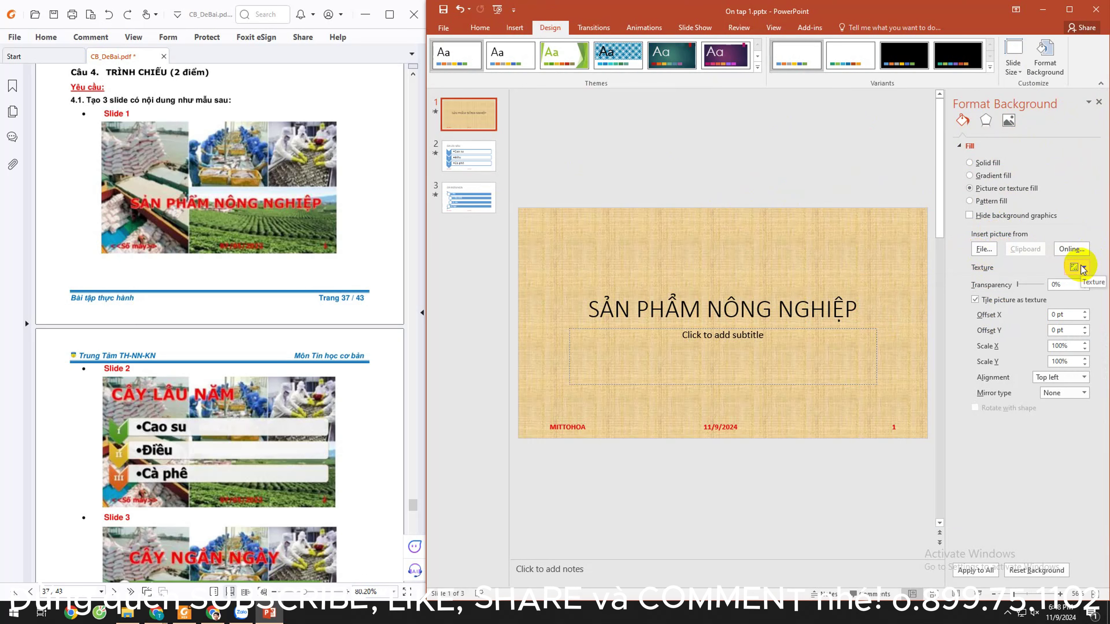
left_click(984, 249)
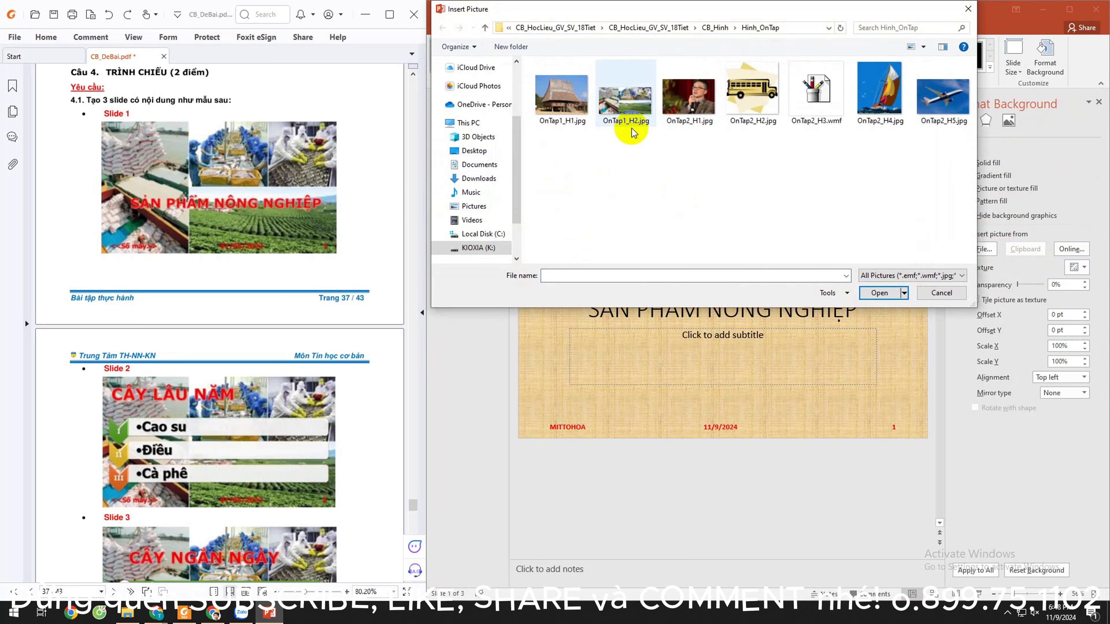
Step: Insert OnTap1_H2.jpg as the background and apply it to all slides
left_click(629, 118)
left_click(881, 293)
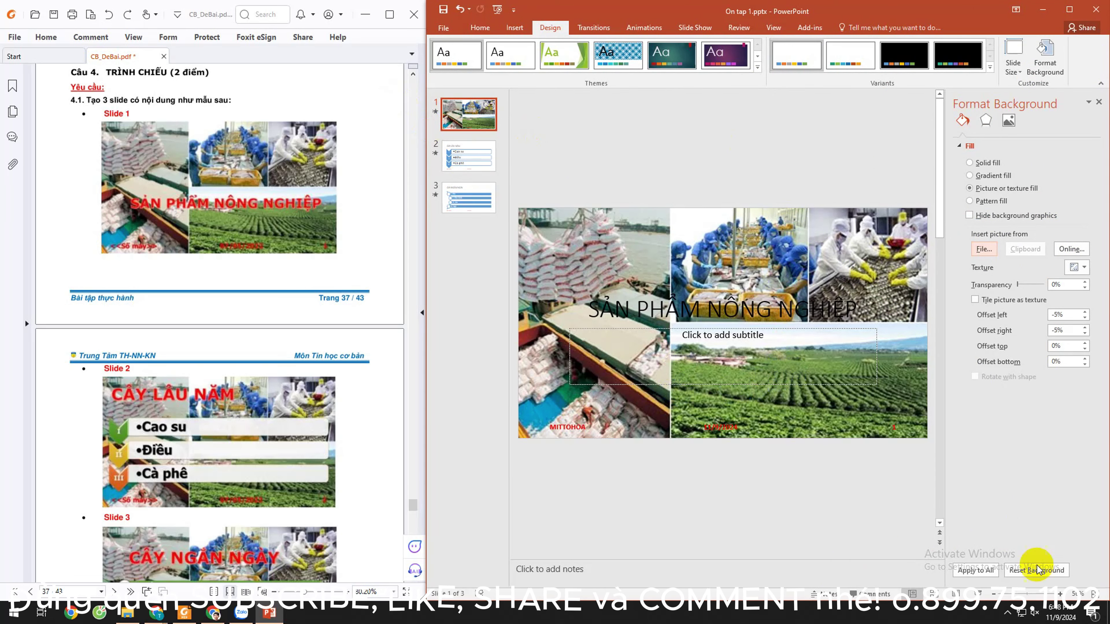
left_click(982, 577)
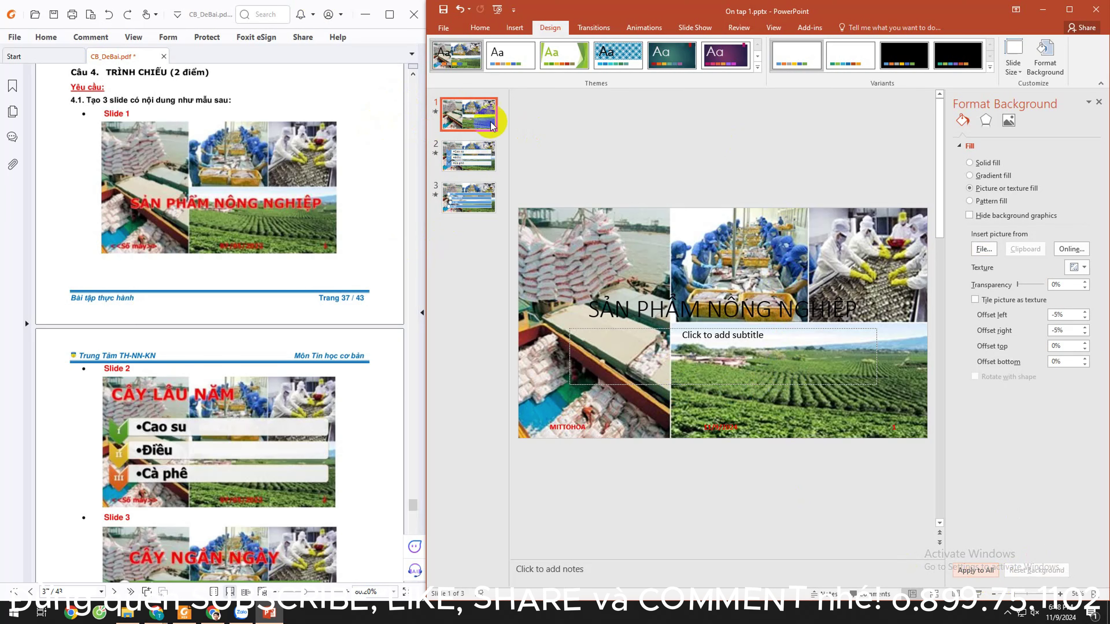
Step: Close Format Background and check the new background on slides 2 and 3, returning to slide 1
left_click(1099, 101)
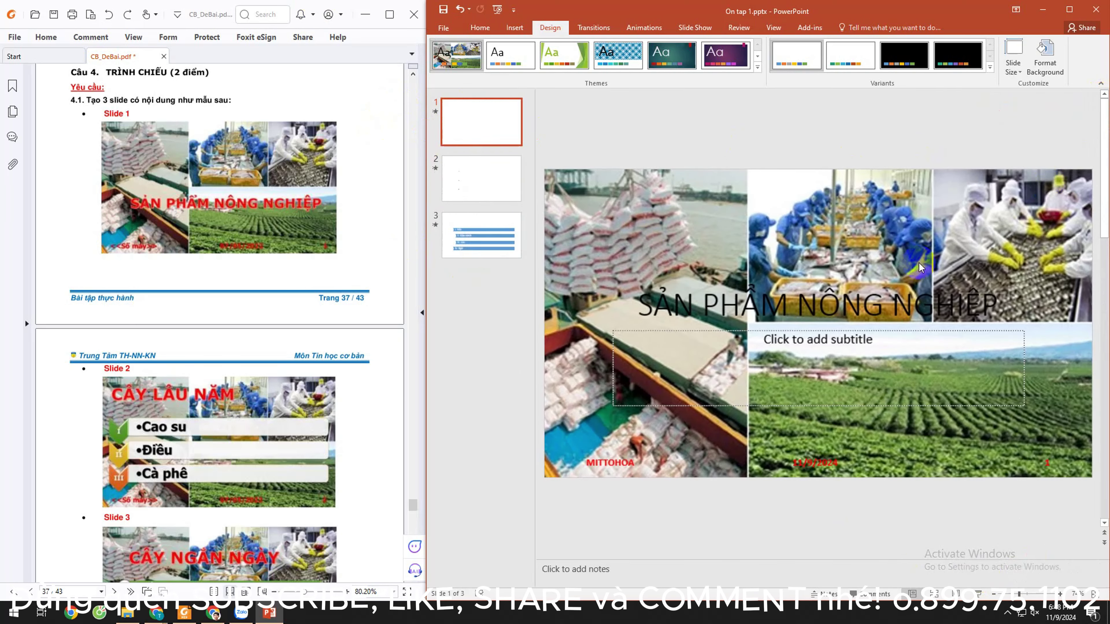
left_click(482, 172)
left_click(480, 234)
left_click(482, 175)
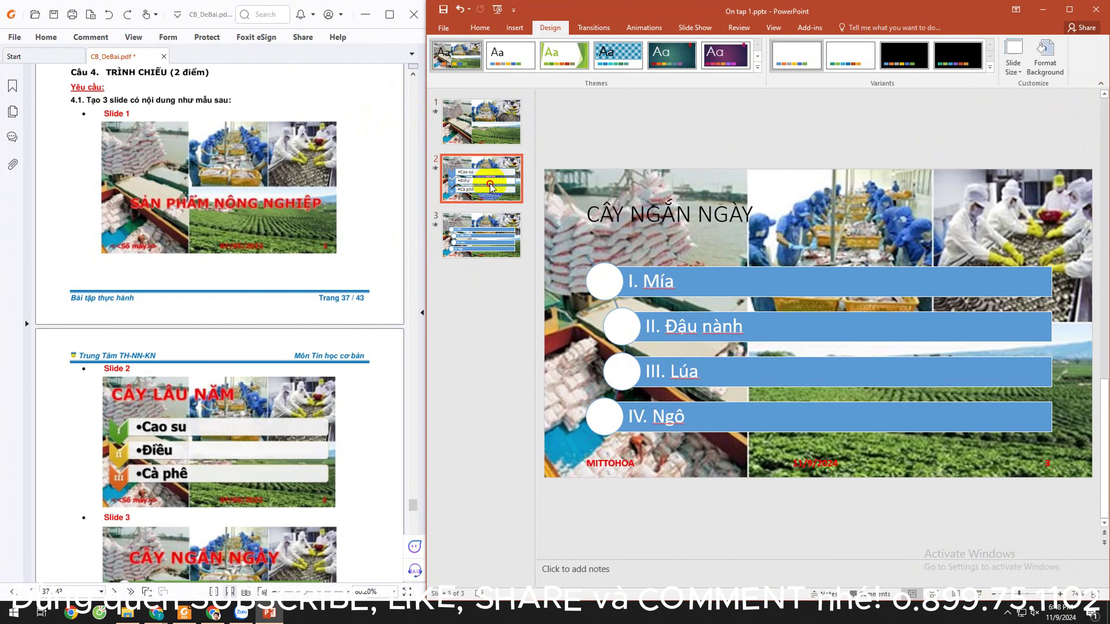
left_click(486, 142)
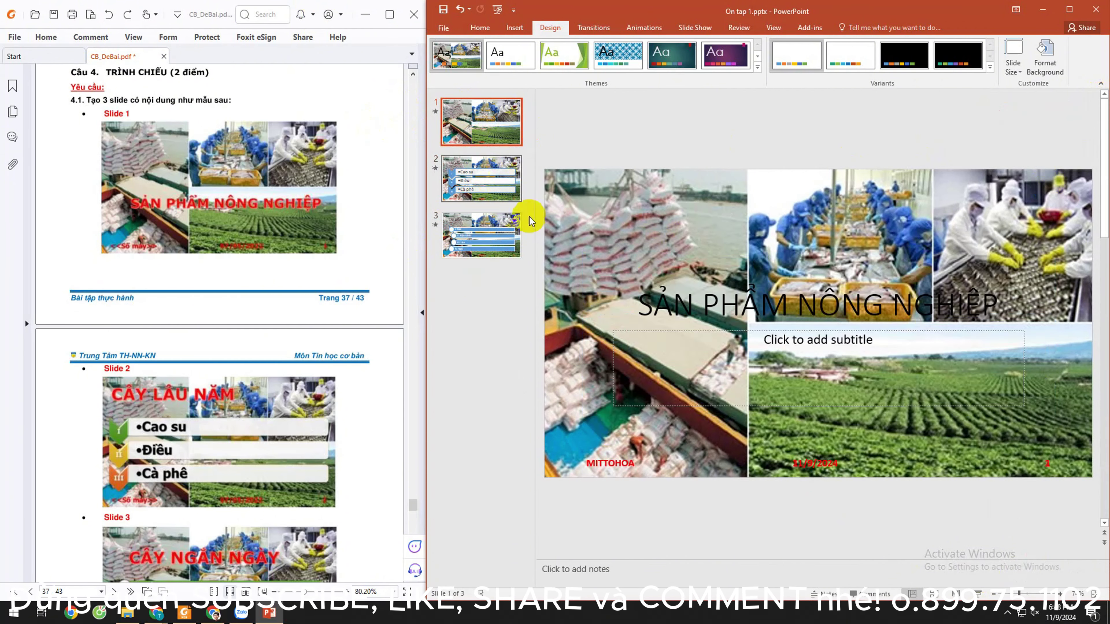
Step: Try moving the slide 1 title upward, then undo the move
left_click(594, 221)
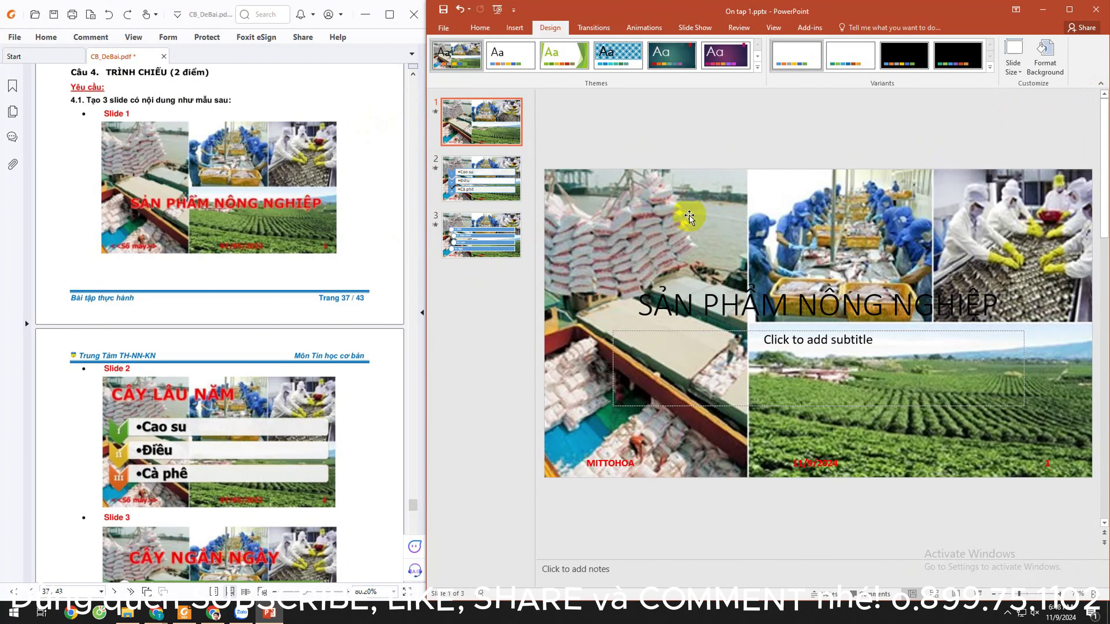
left_click_drag(689, 217, 683, 205)
key("ctrl+z")
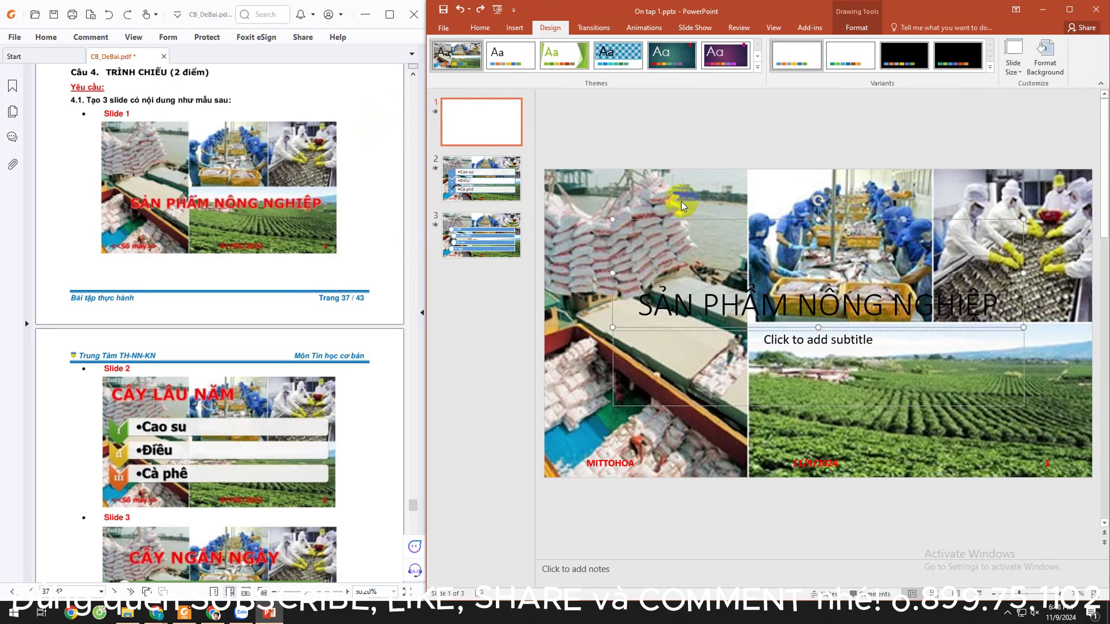
left_click(514, 139)
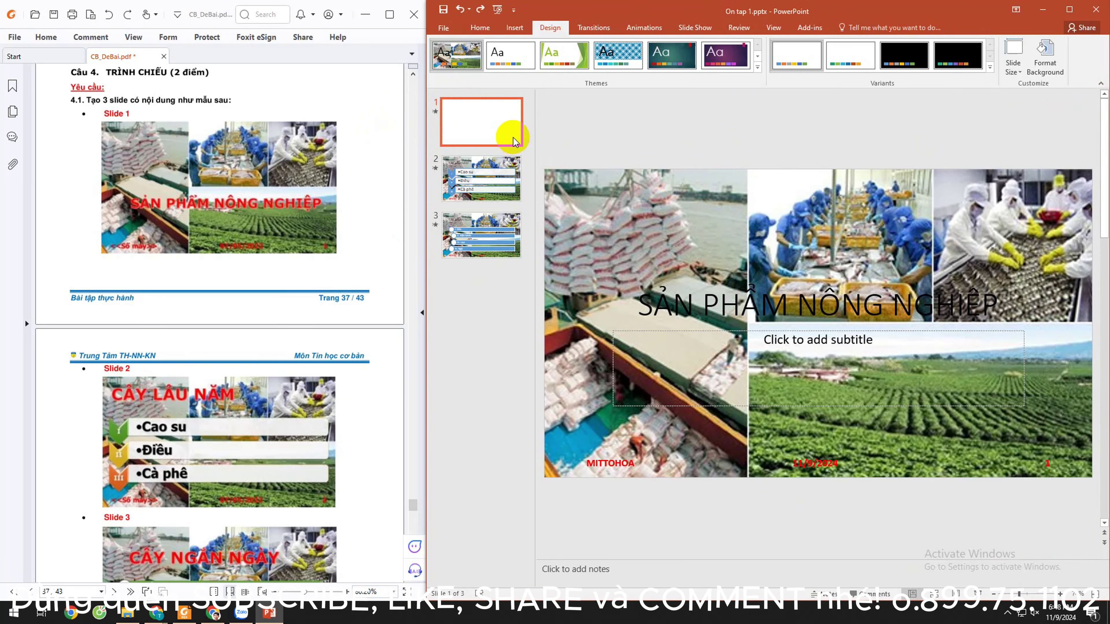
scroll(285, 303, "down", 5)
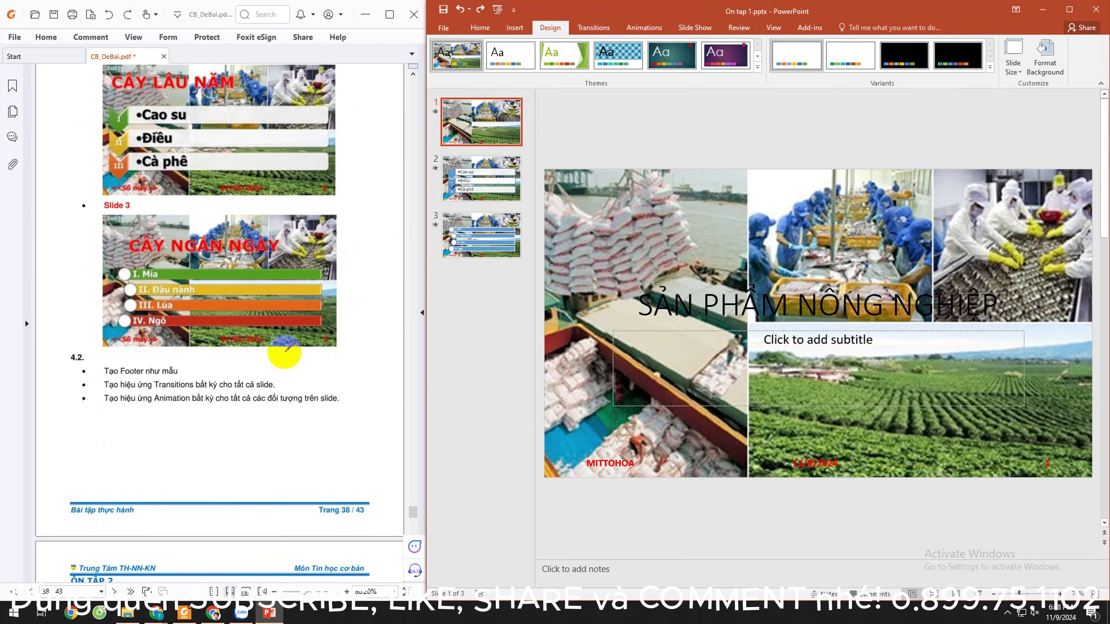
scroll(245, 372, "up", 5)
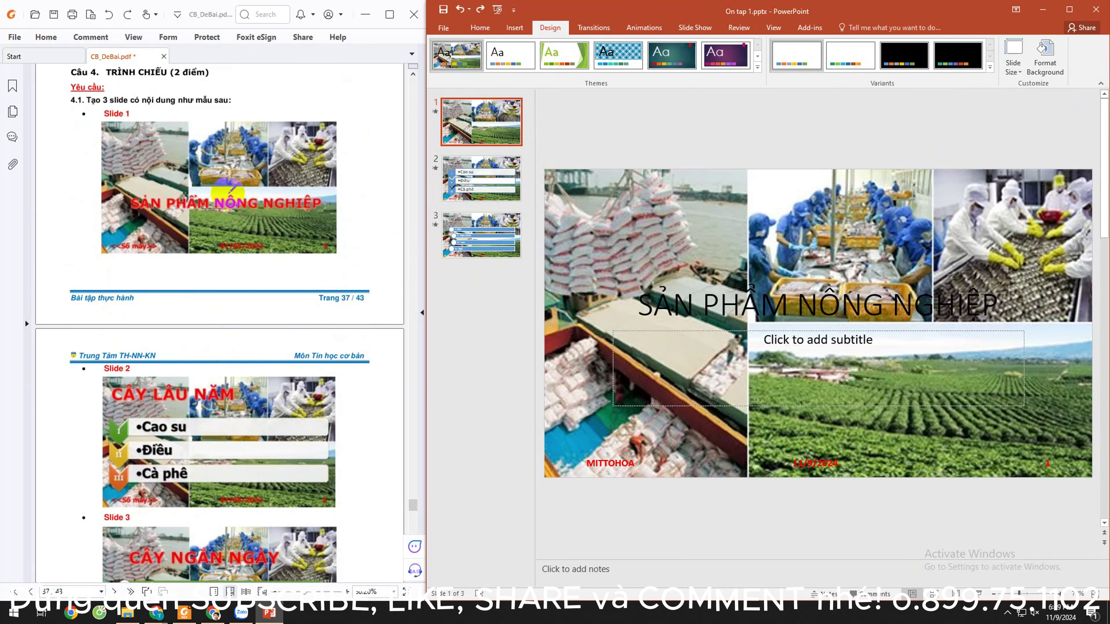
Step: Make the title SẢN PHẨM NÔNG NGHIỆP bold and red
left_click(775, 301)
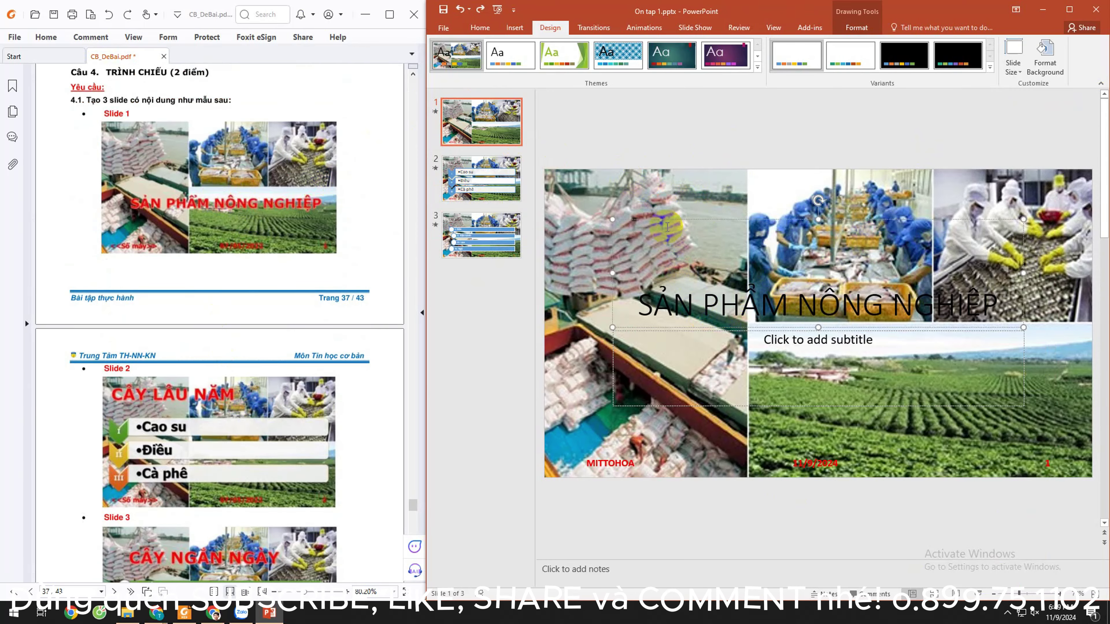
left_click(480, 27)
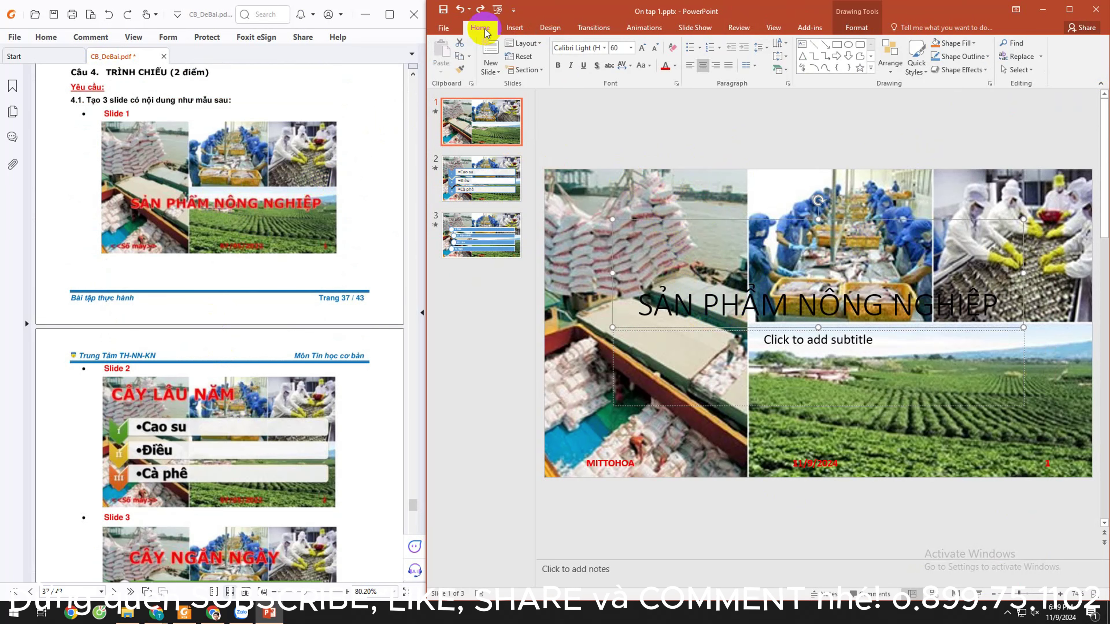
left_click(558, 65)
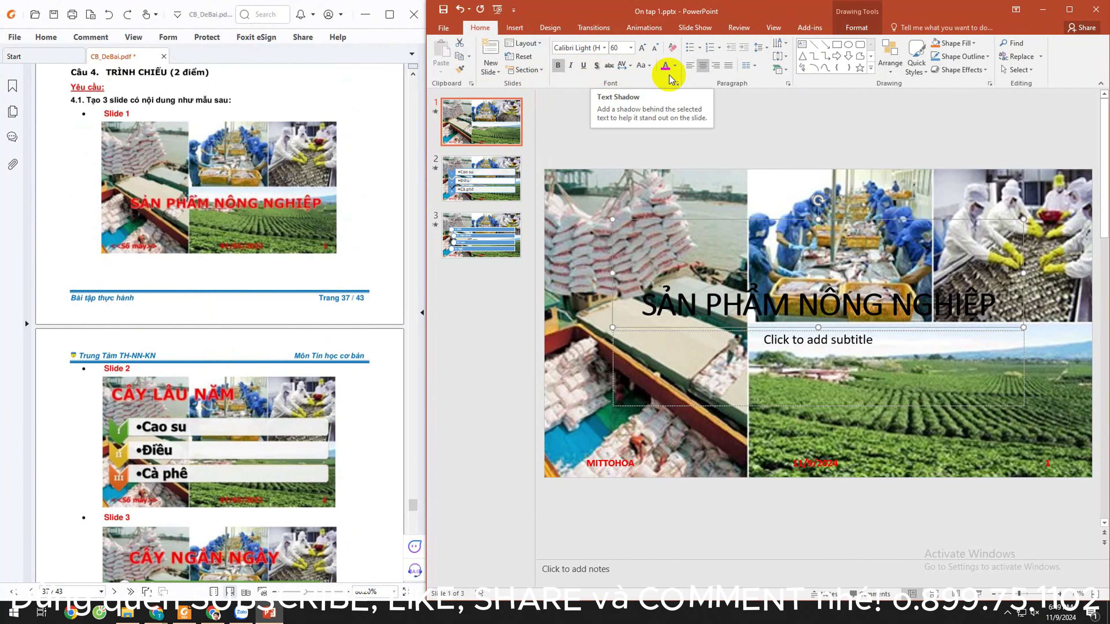
left_click(665, 66)
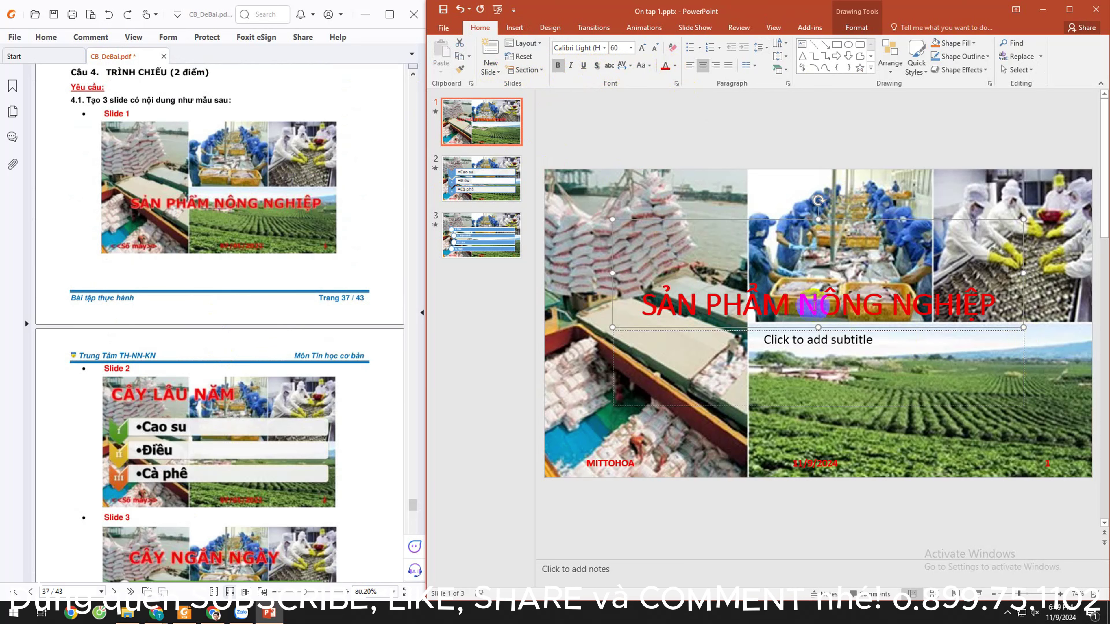
Step: Delete the empty subtitle placeholder and move the title lower on the slide
left_click(813, 333)
key("Delete")
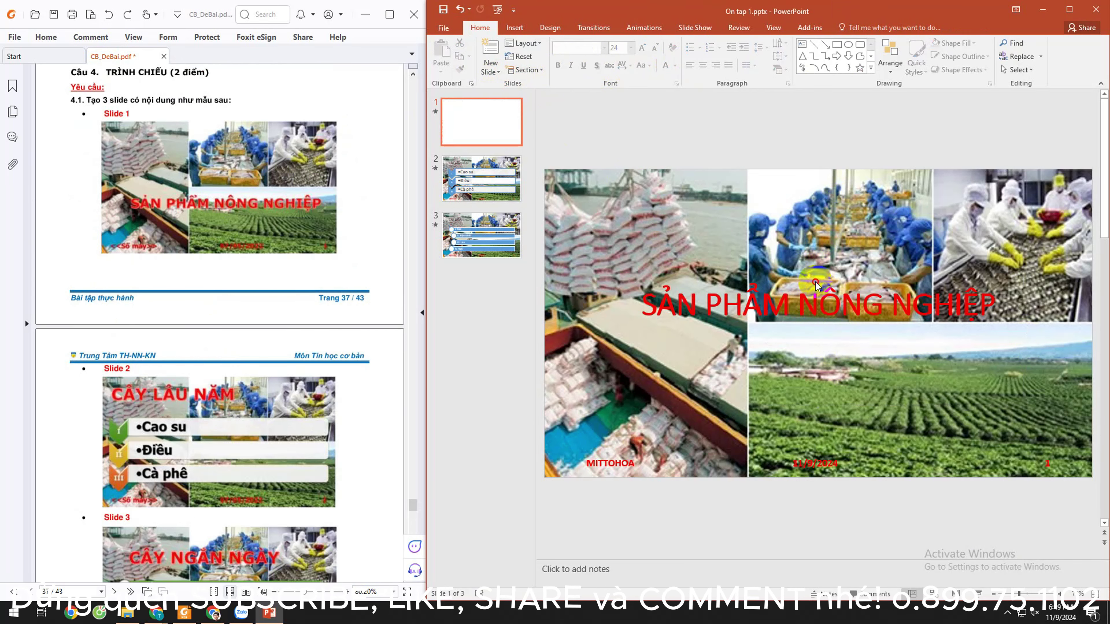
left_click(721, 293)
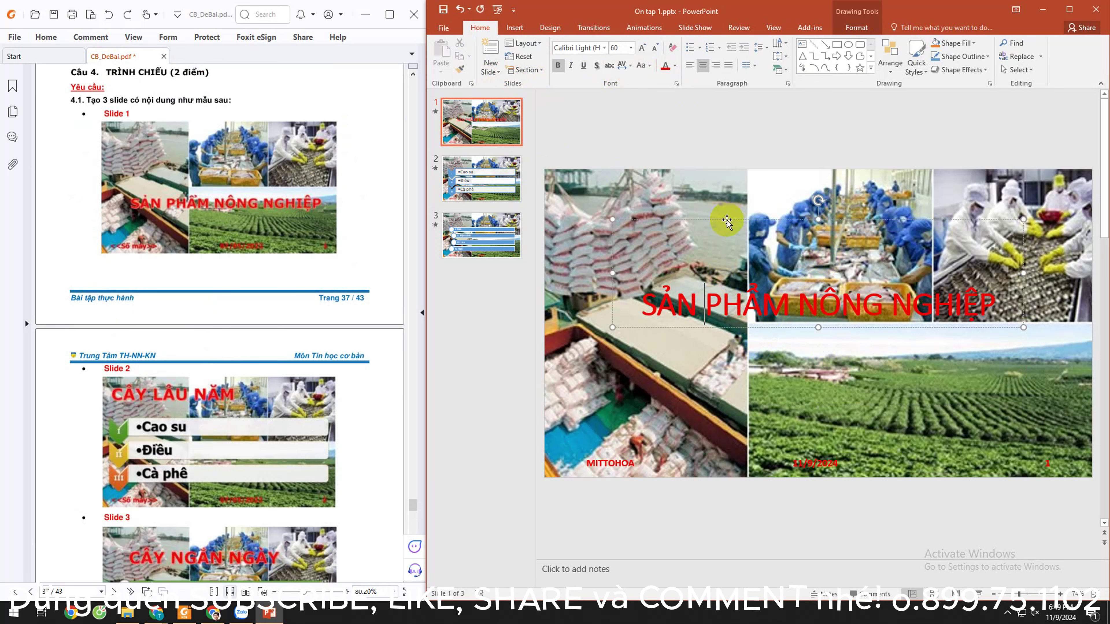
left_click_drag(728, 220, 728, 262)
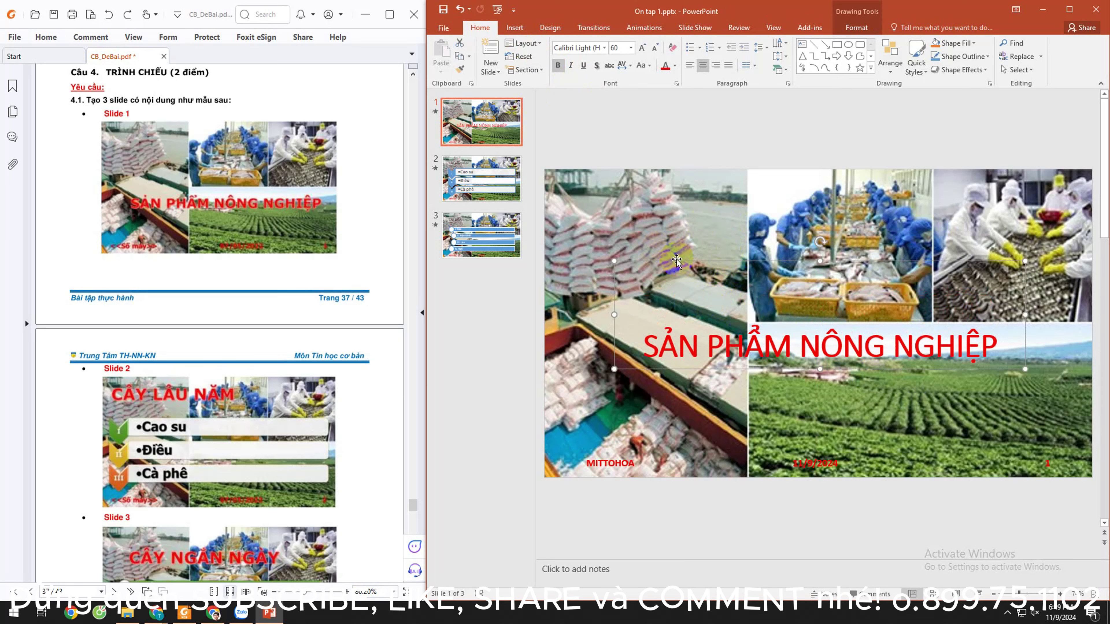
Step: Insert a stray WordArt text box from the Insert tab, then undo it
left_click(516, 28)
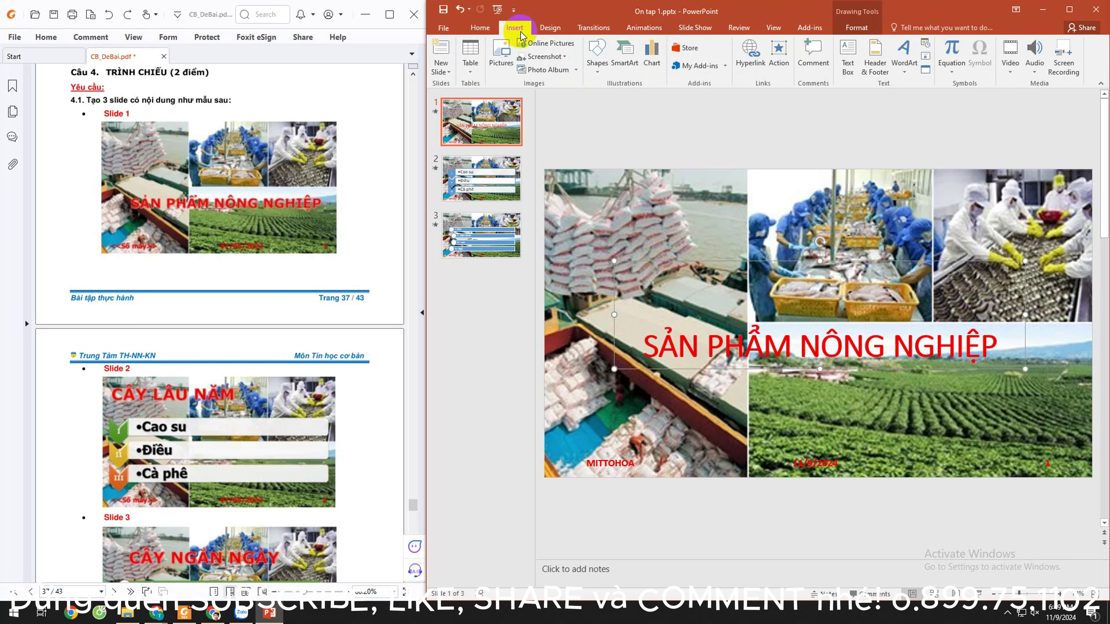
left_click(702, 270)
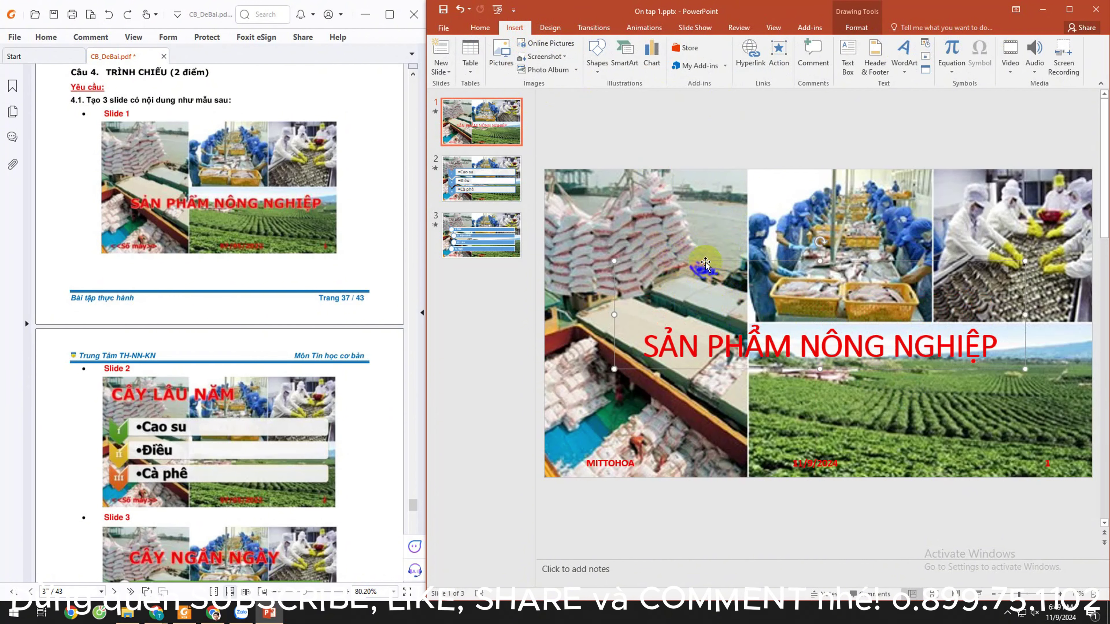
left_click(856, 28)
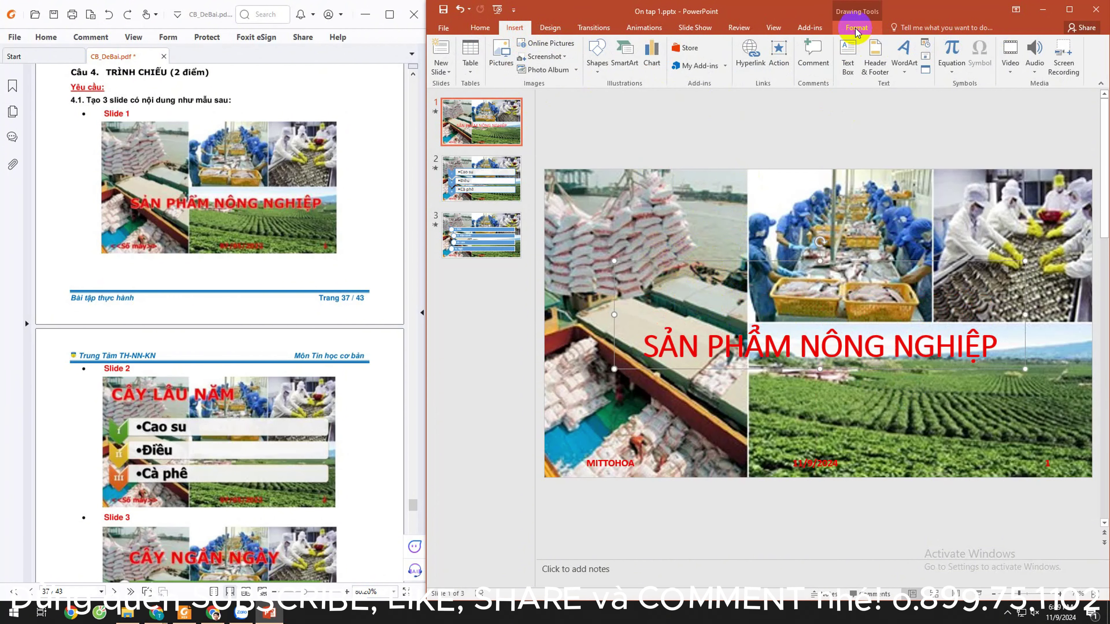
left_click(516, 29)
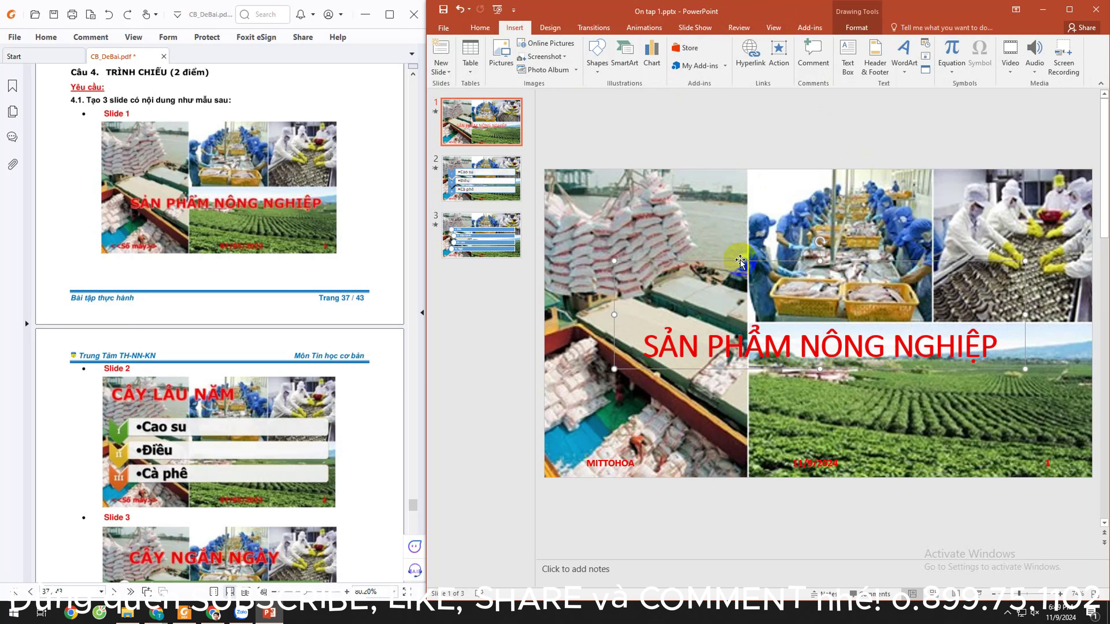
left_click(856, 27)
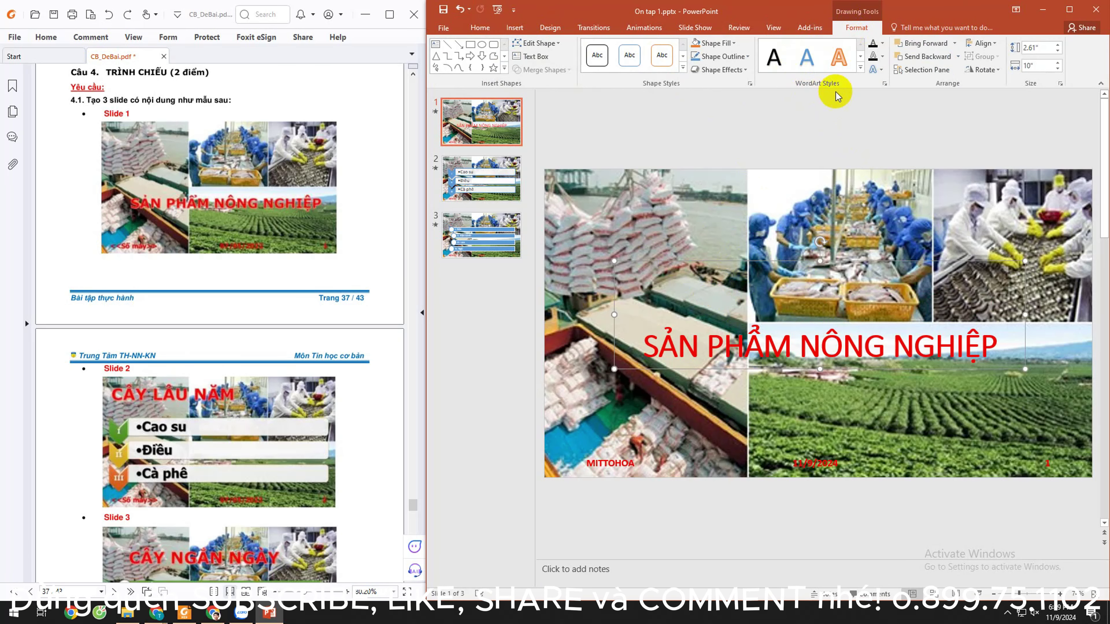
left_click(514, 28)
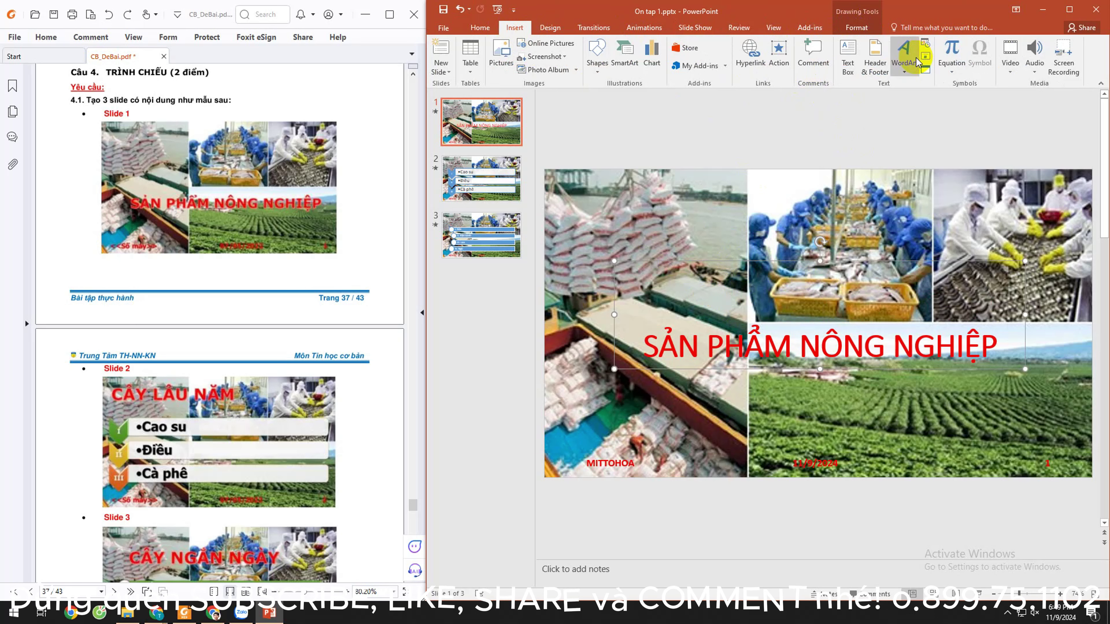
left_click(903, 57)
left_click(916, 115)
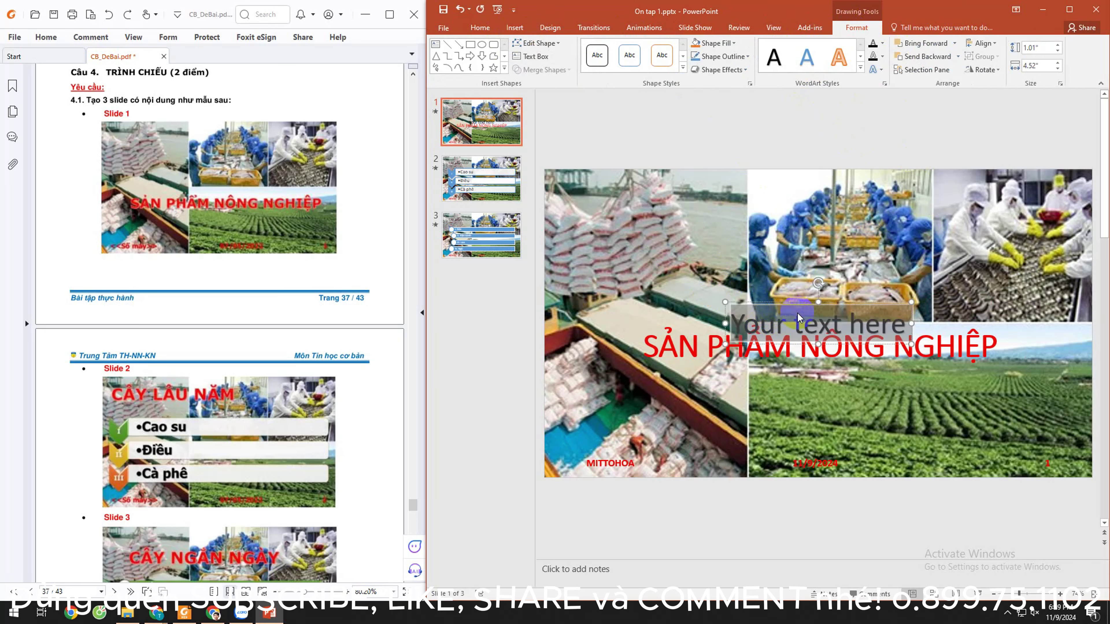
key("ctrl+z")
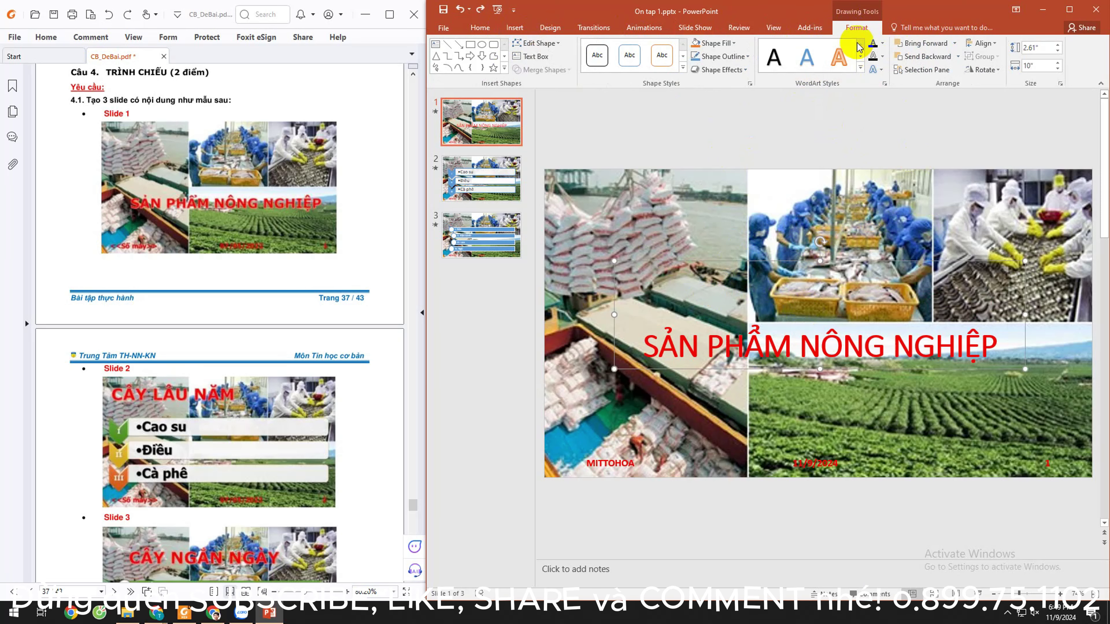
Step: Apply an outlined WordArt style with red text fill to the slide 1 title
left_click(860, 68)
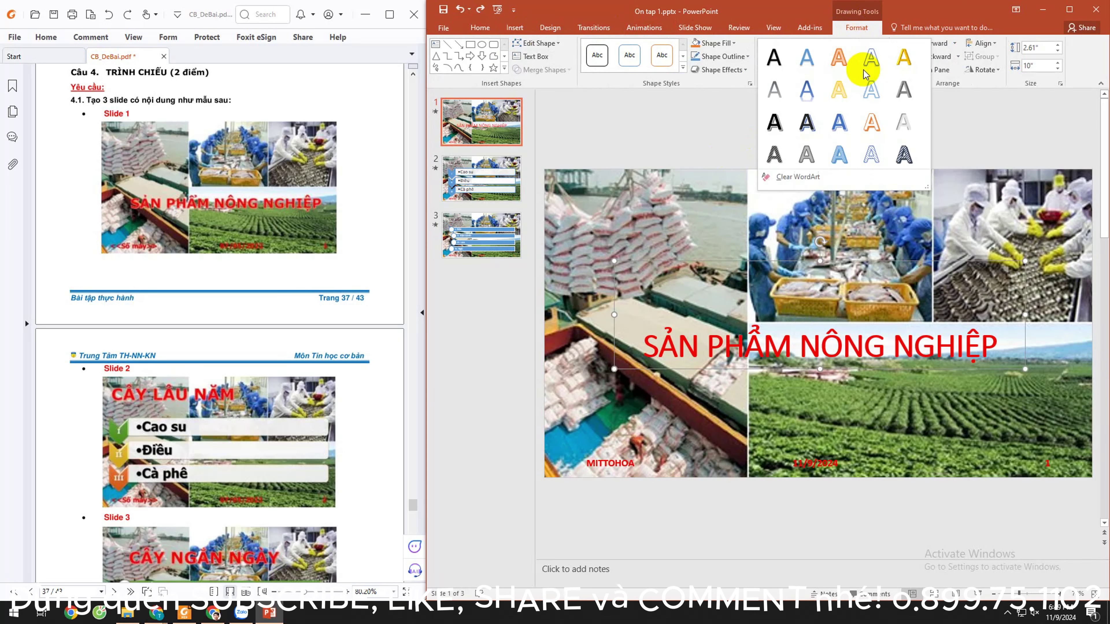
left_click(873, 133)
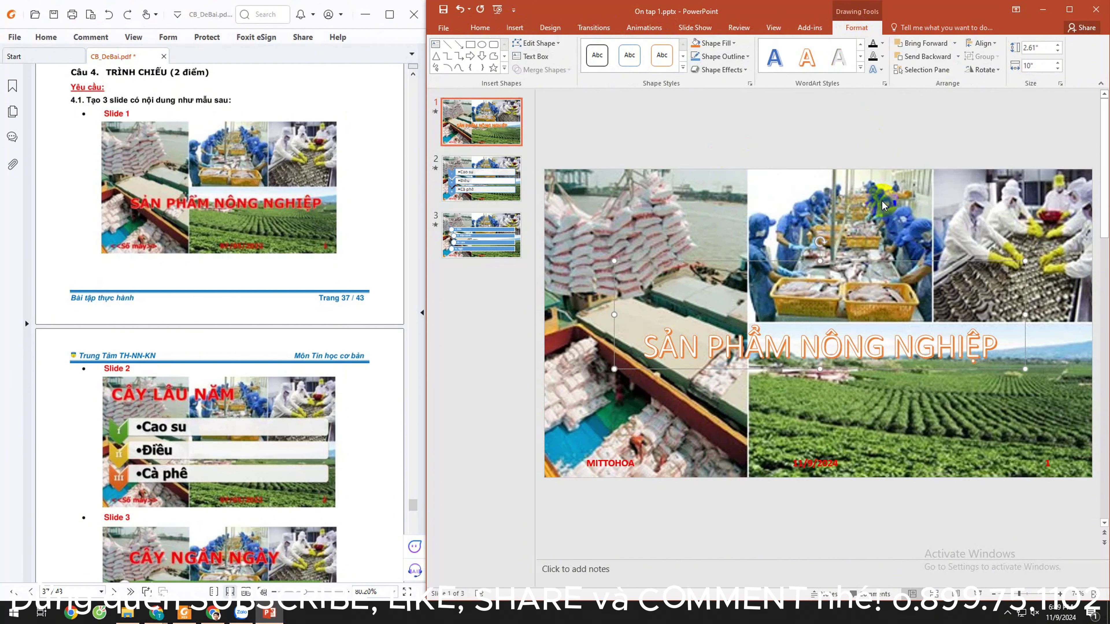
left_click(884, 44)
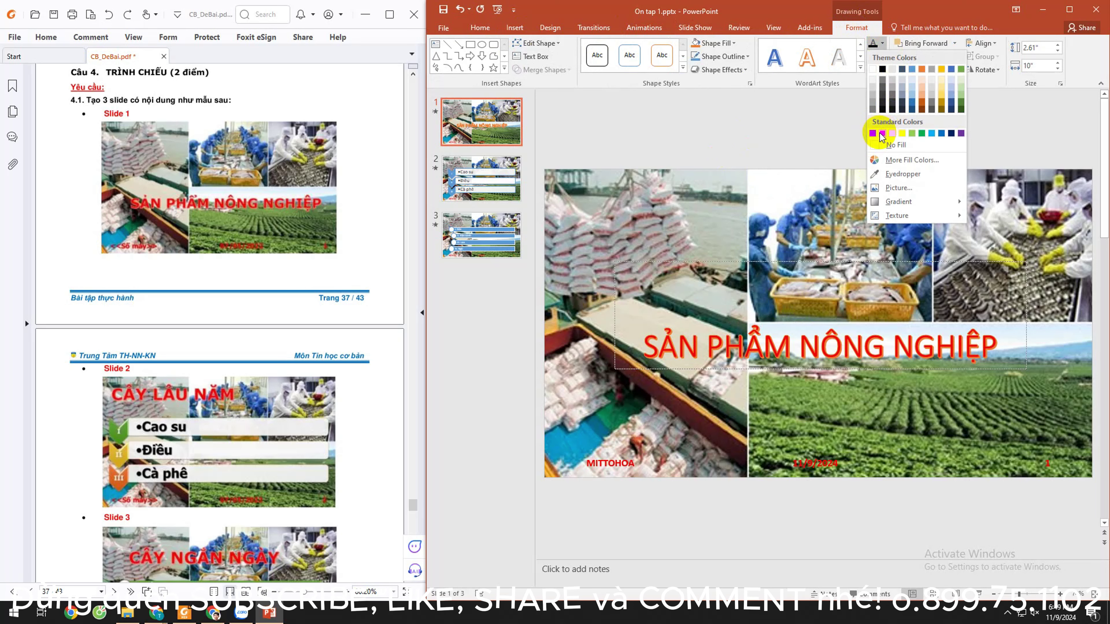
left_click(879, 133)
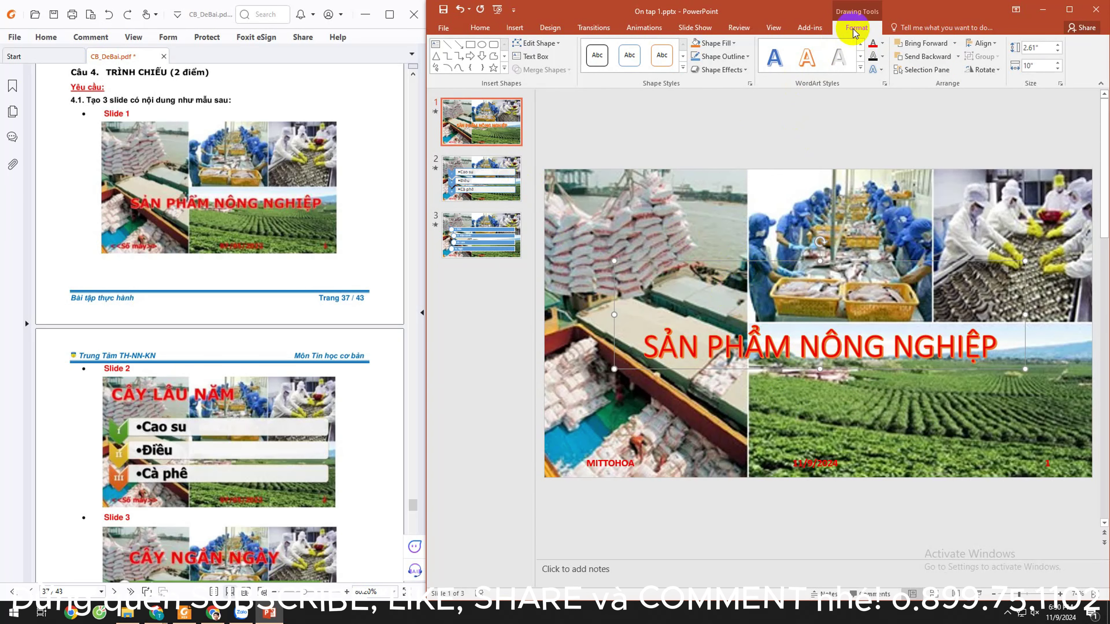
left_click(489, 194)
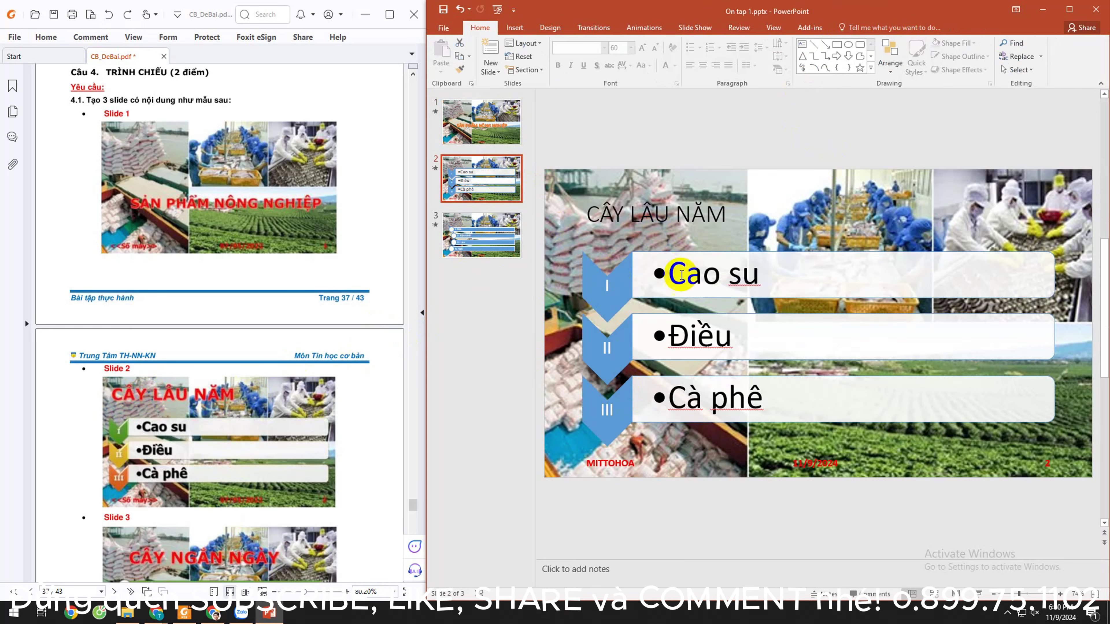
Step: Give the CÂY LÂU NĂM title an orange WordArt style with red text fill
left_click(648, 210)
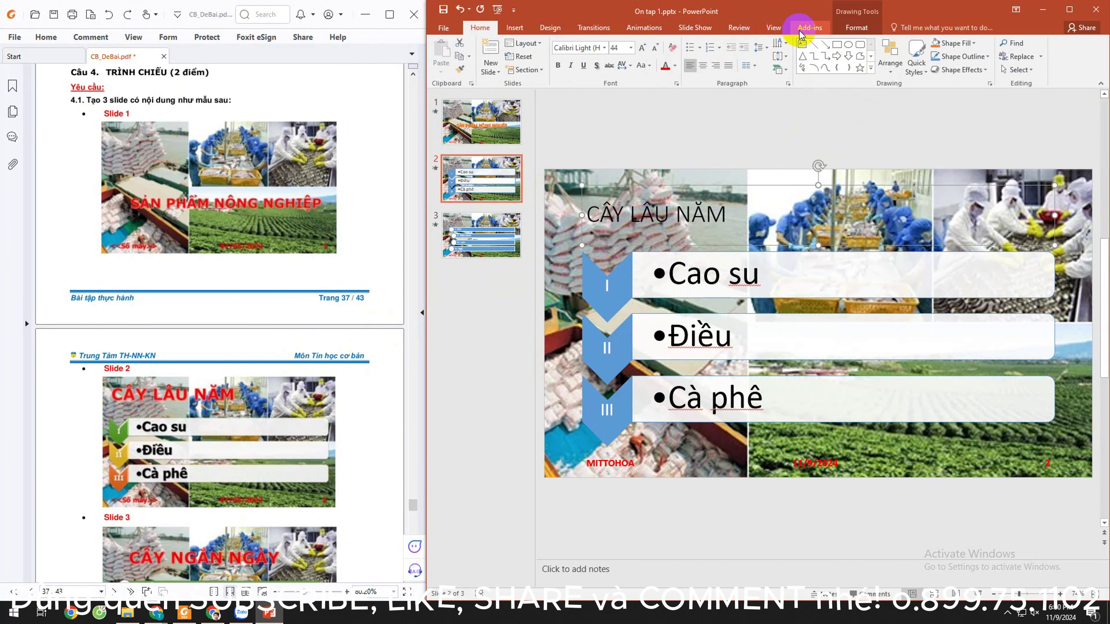
left_click(856, 28)
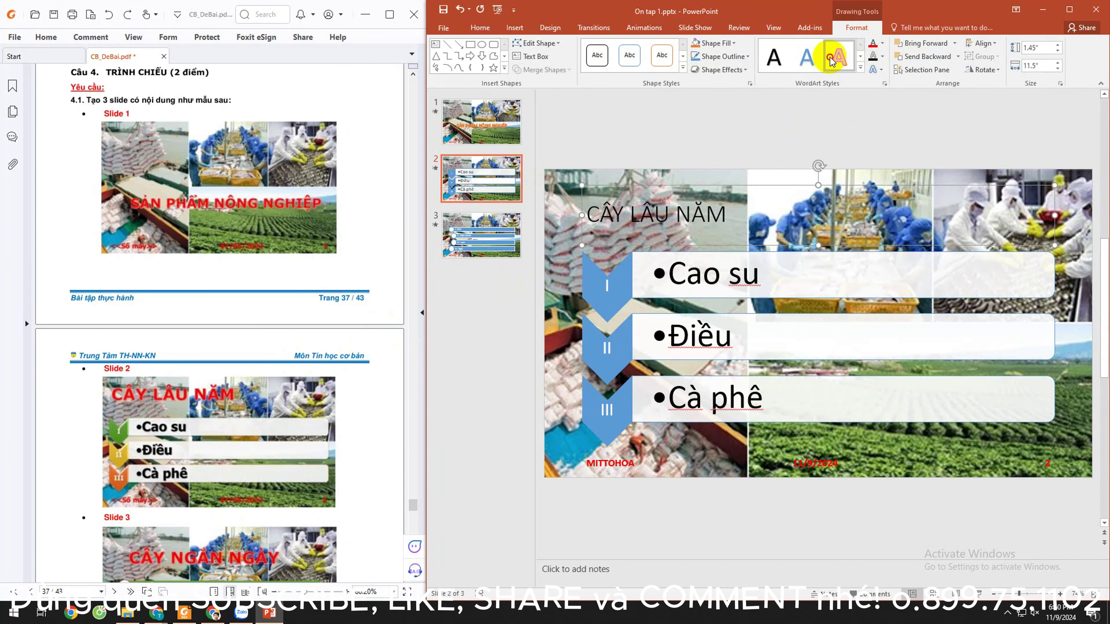
left_click(838, 57)
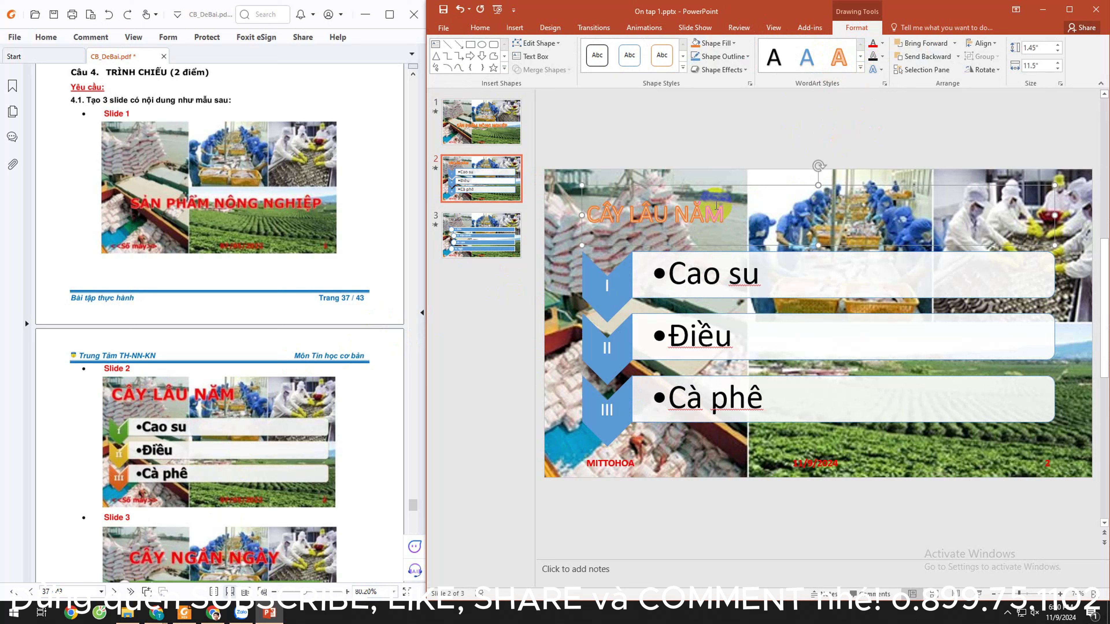
left_click(882, 43)
left_click(883, 133)
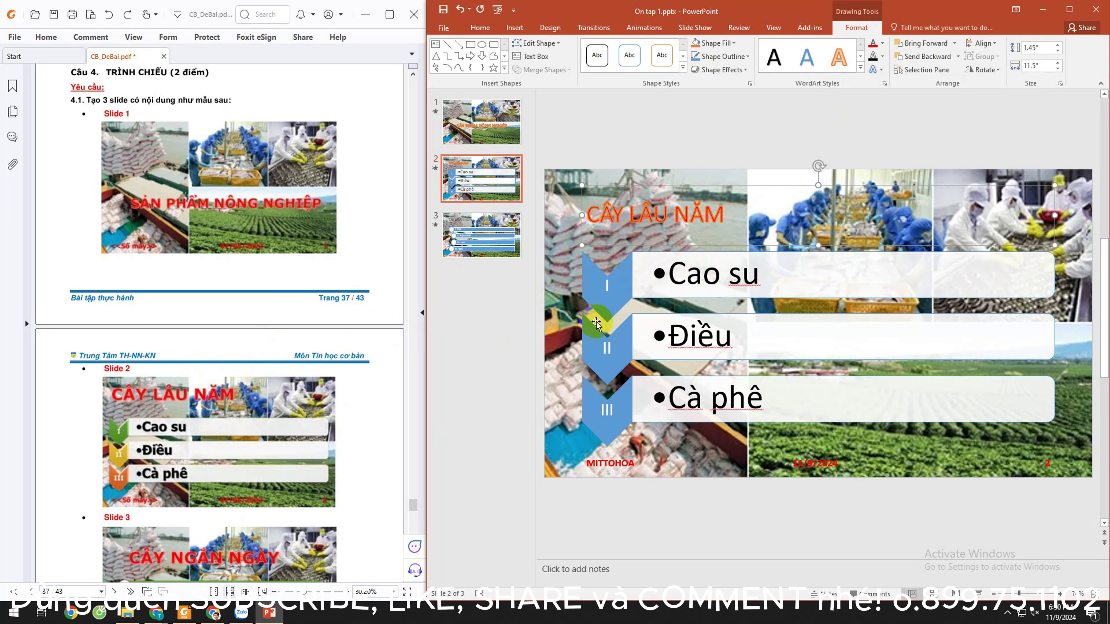
Step: Select the chevron SmartArt list and bring up its Change Colors schemes
left_click(610, 289)
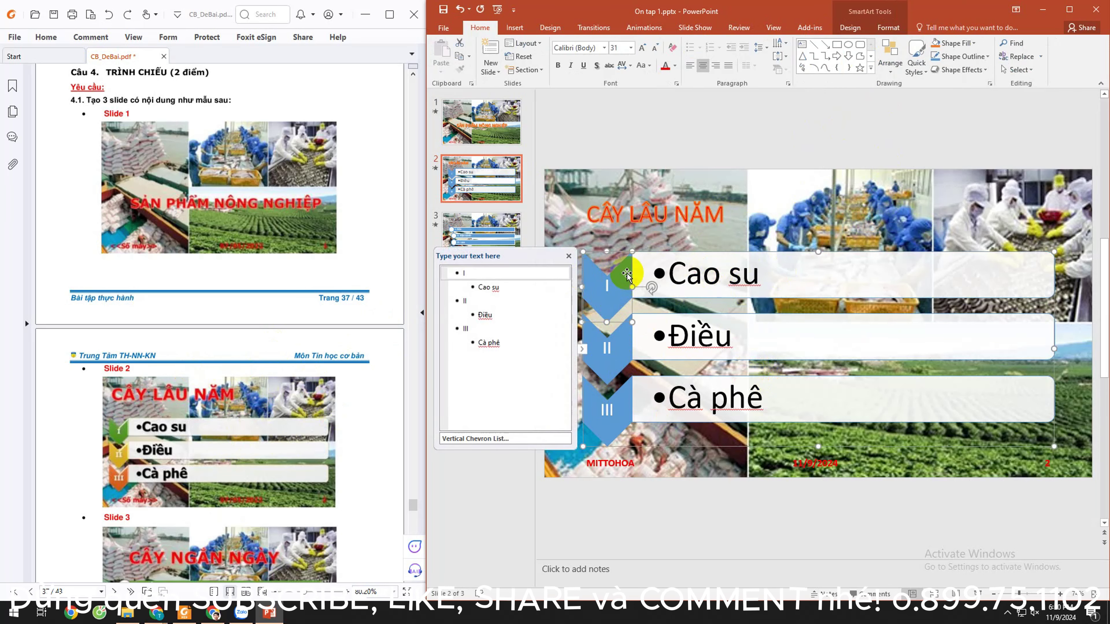
left_click(568, 256)
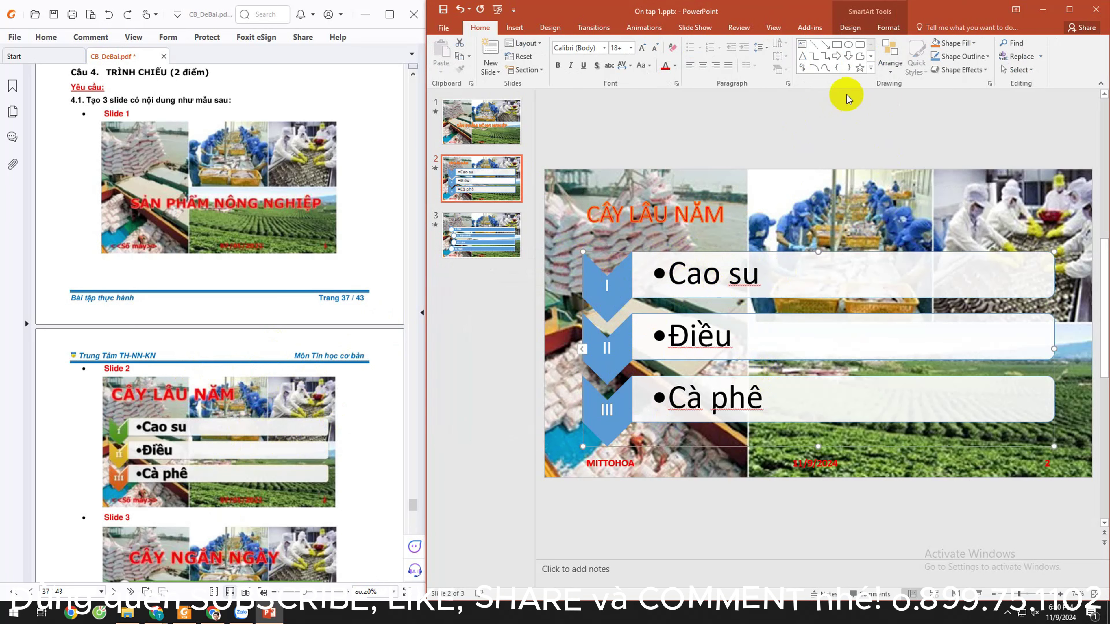
left_click(856, 29)
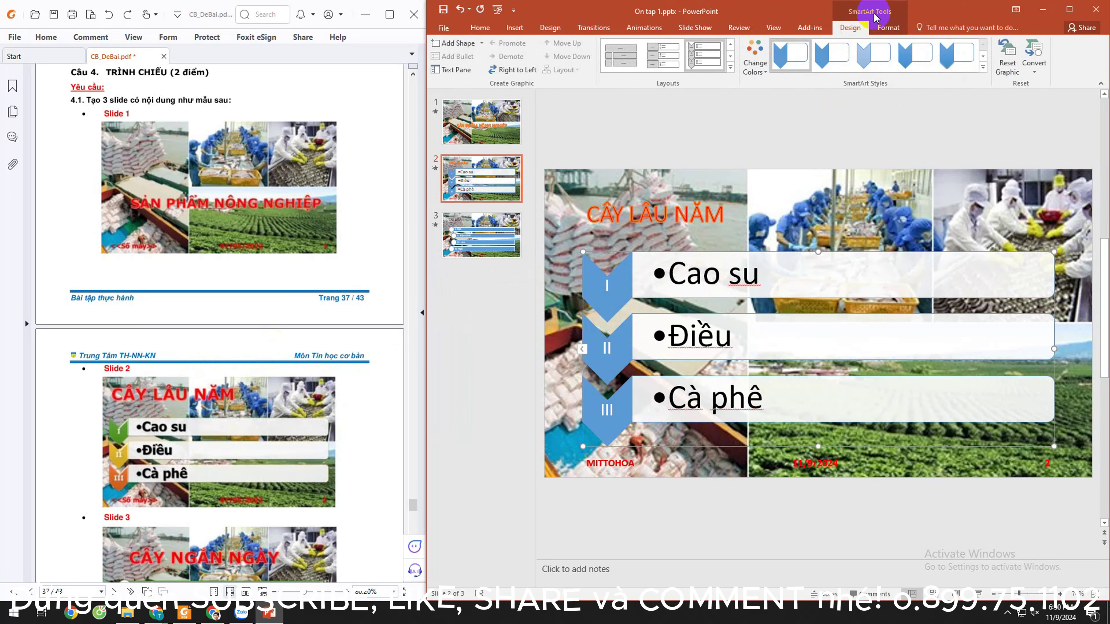
left_click(757, 70)
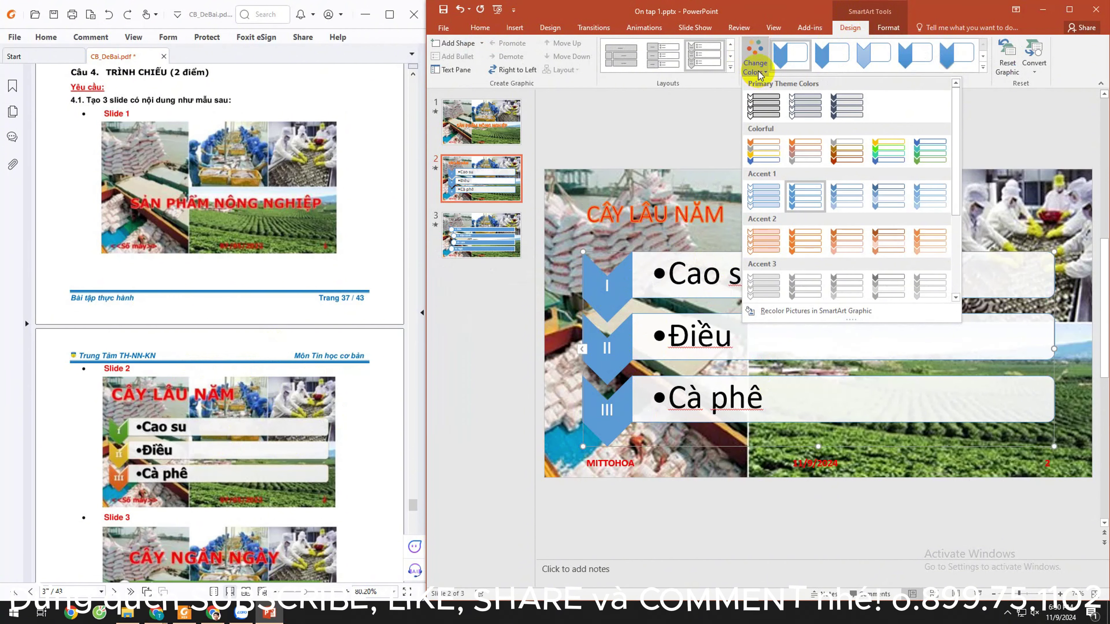
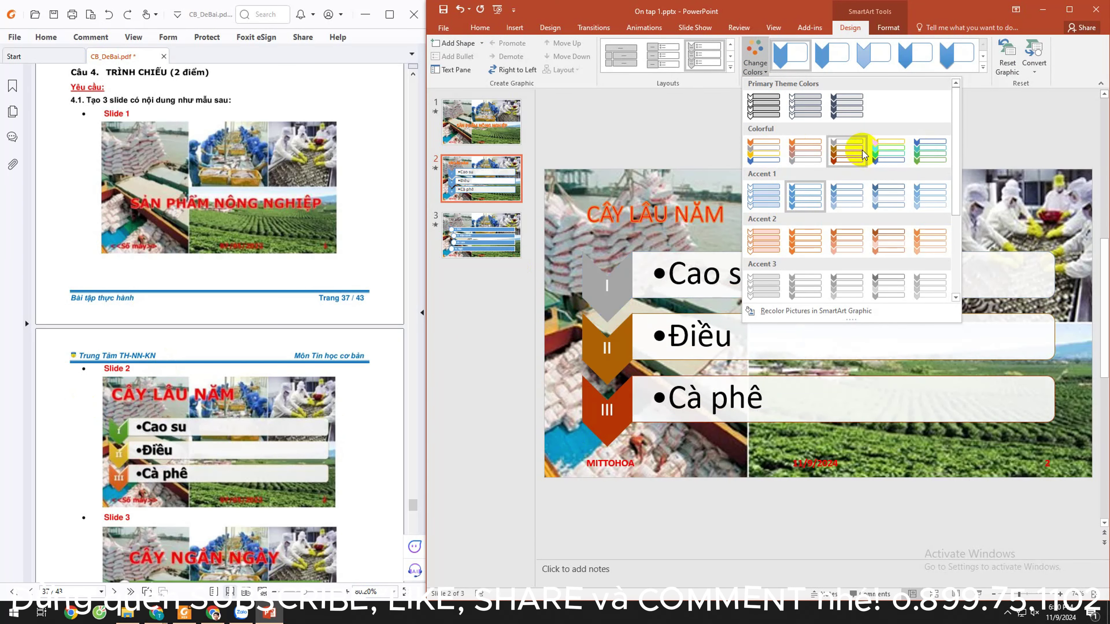
Step: Give slide 2's chevron list Colorful accent colours and the first 3-D SmartArt style
left_click(930, 159)
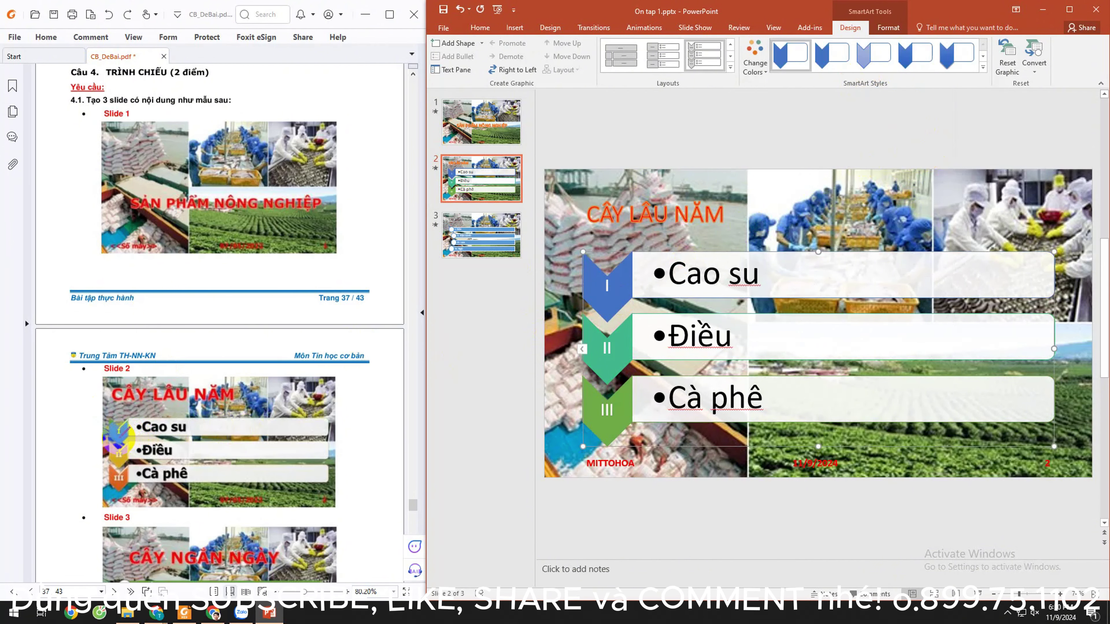
scroll(119, 440, "up", 3, "ctrl")
scroll(168, 377, "up", 3, "ctrl")
scroll(168, 377, "up", 1)
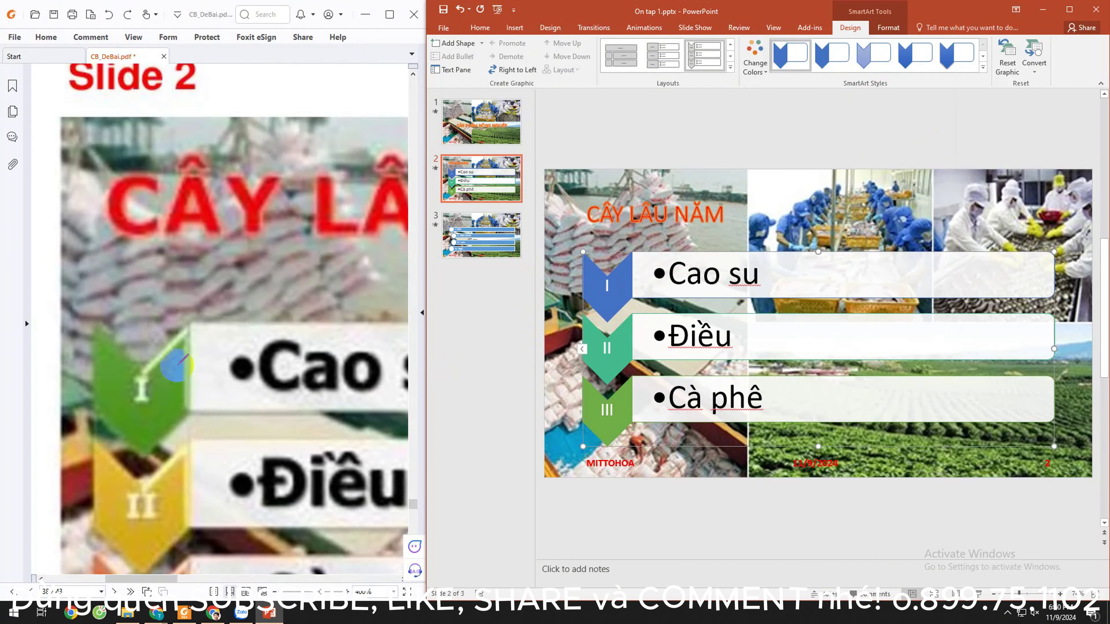
left_click_drag(195, 334, 192, 328)
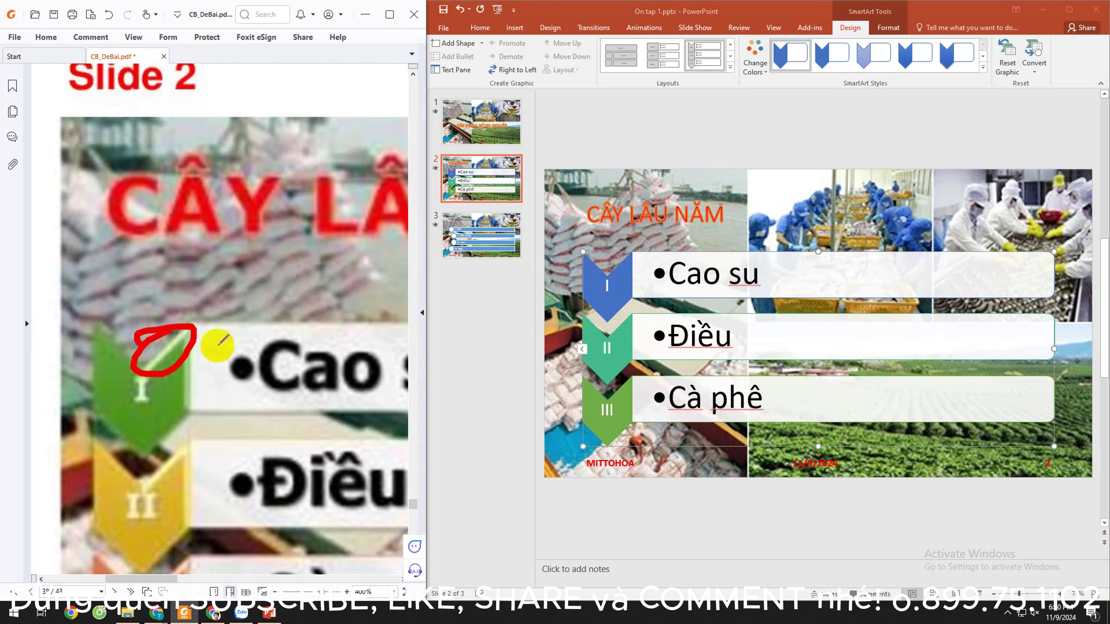
left_click(982, 66)
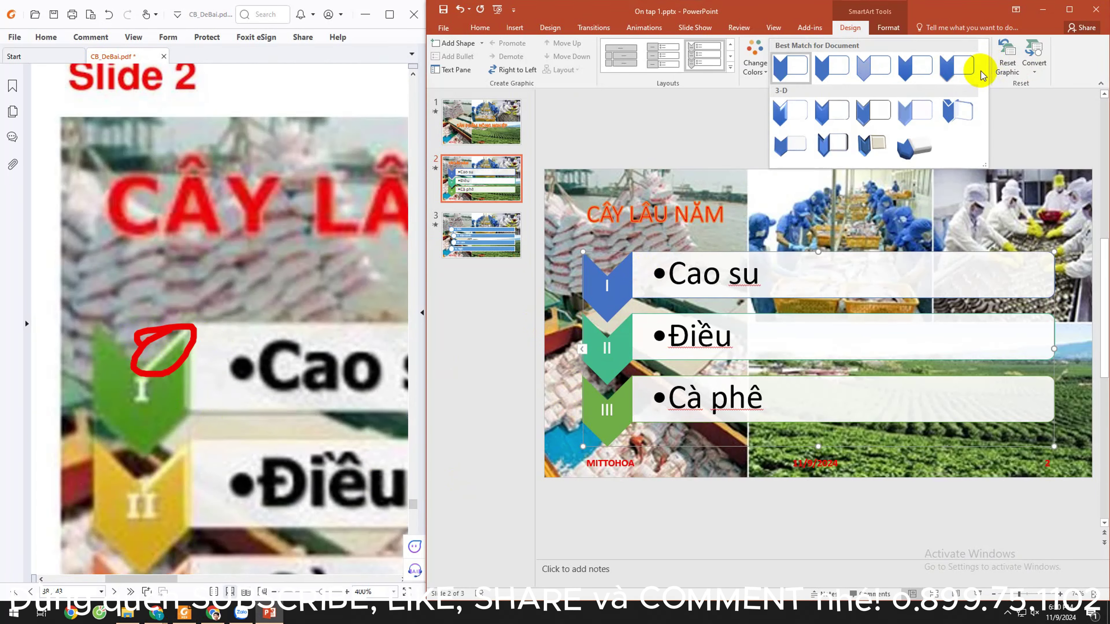
left_click(781, 120)
Step: Scroll the thumbnails down and go to slide 3, CÂY NGẮN NGÀY
scroll(286, 422, "down", 2)
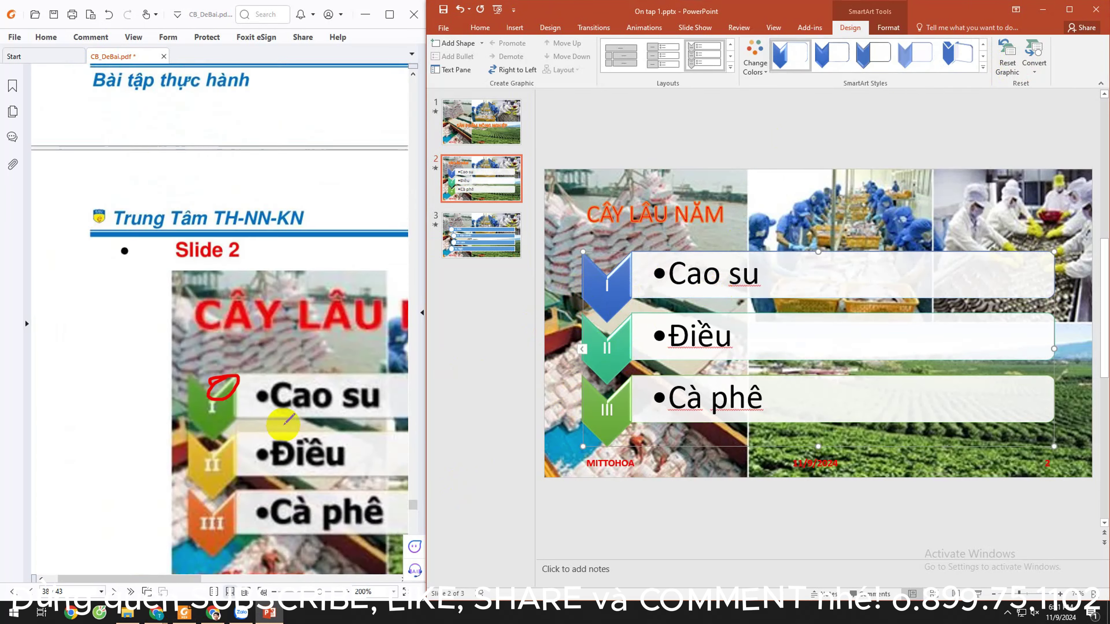
scroll(288, 420, "down", 1)
scroll(289, 421, "down", 1)
scroll(288, 421, "down", 1)
scroll(289, 422, "down", 1)
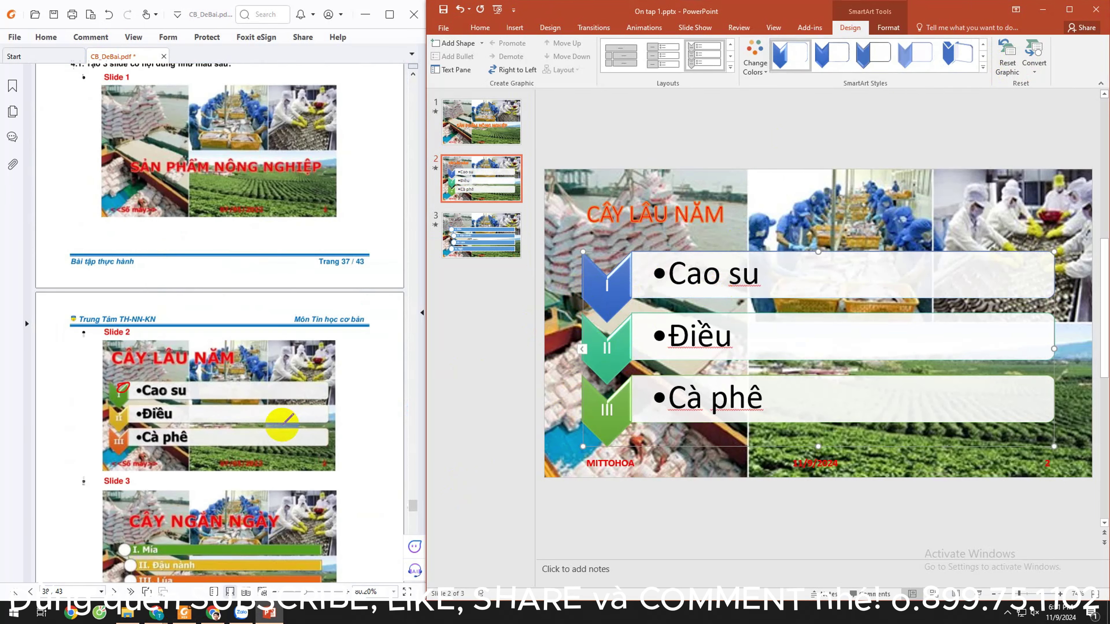
scroll(282, 422, "down", 1)
scroll(282, 422, "down", 2)
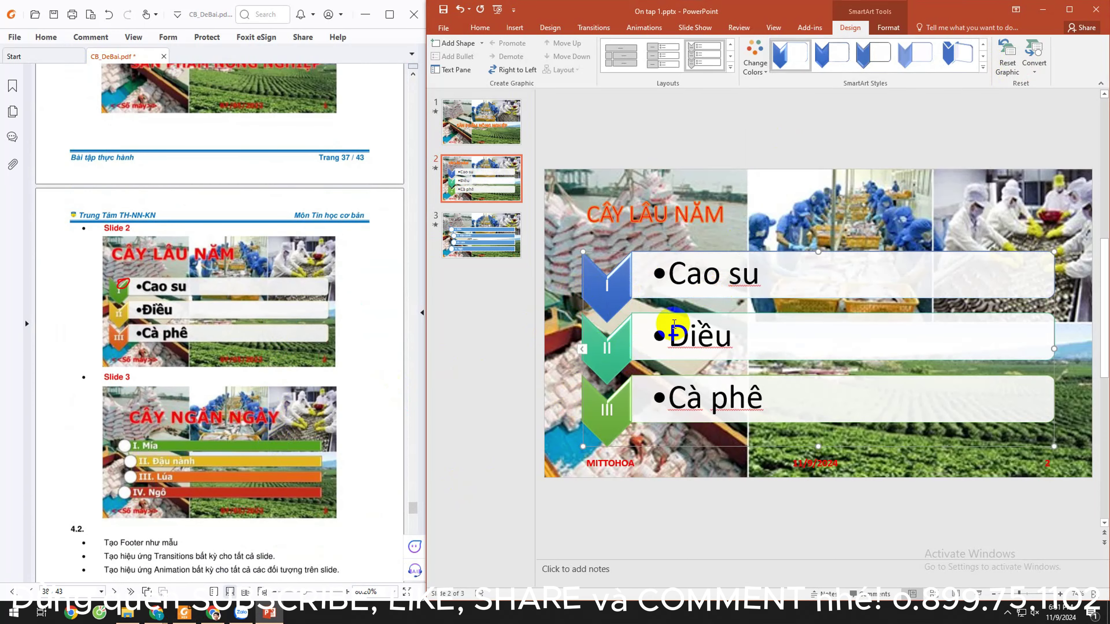
left_click(488, 236)
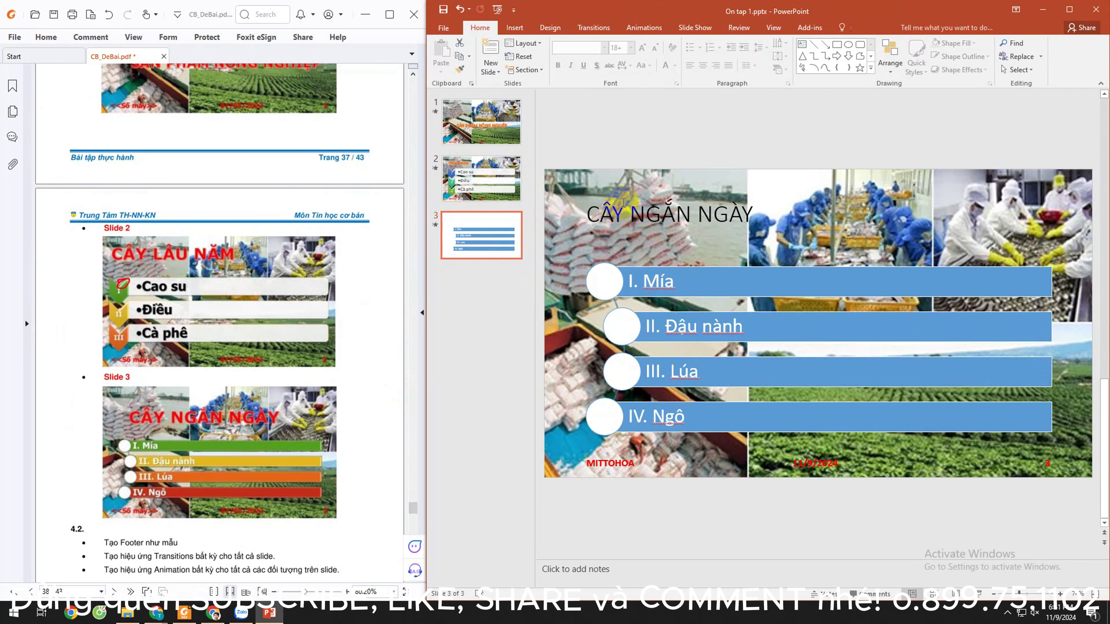
Step: Select slide 3's crop list and apply a Colorful colour scheme to its bars
left_click(626, 186)
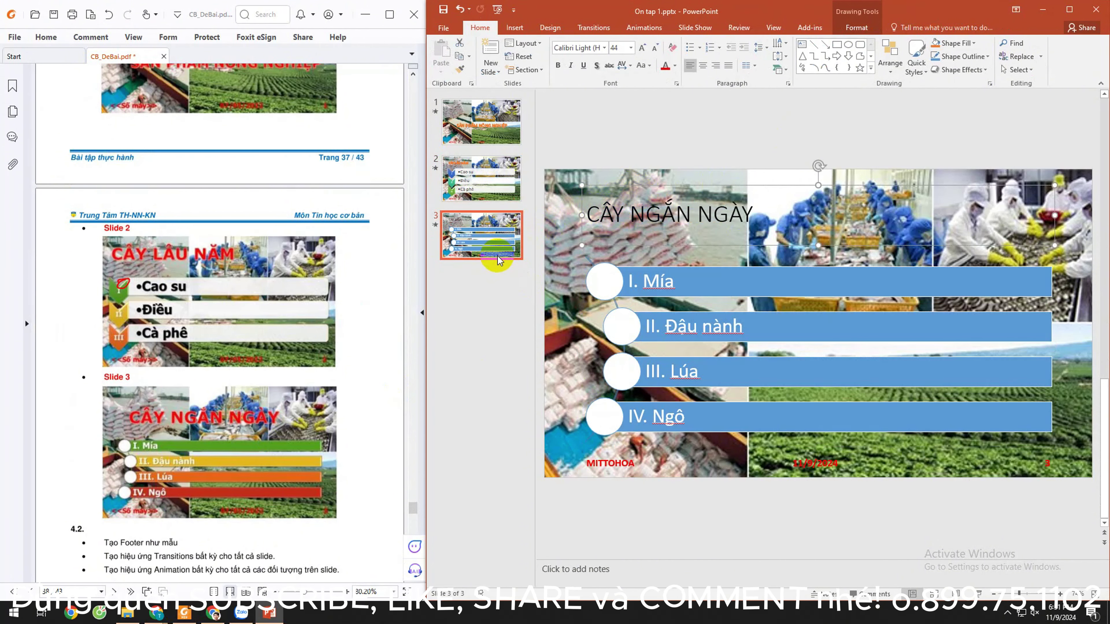
left_click(663, 253)
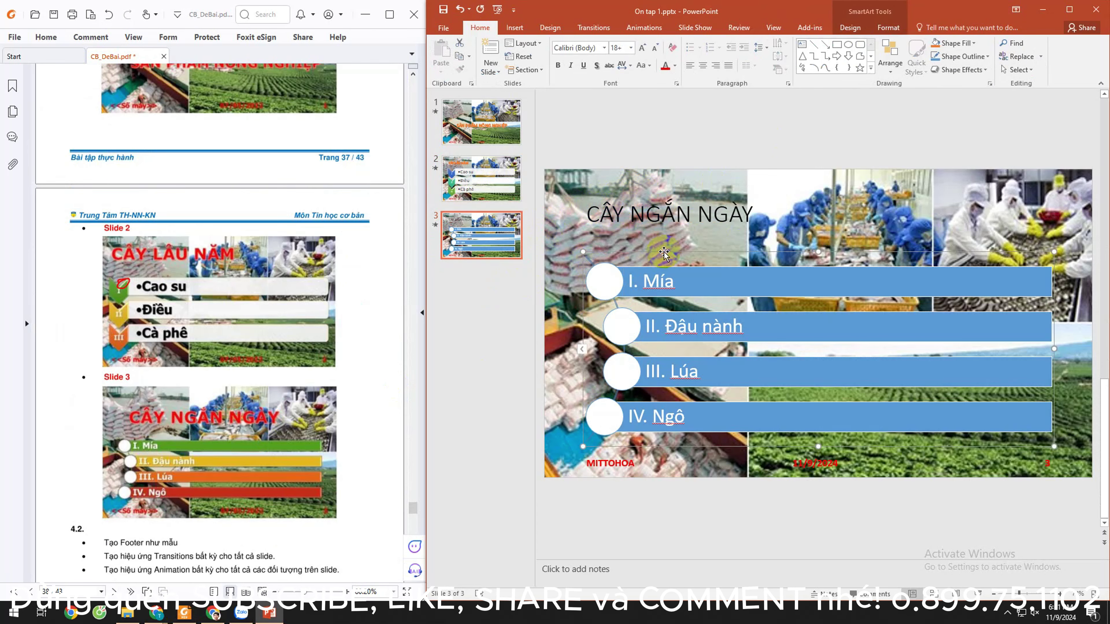
left_click(849, 27)
left_click(755, 65)
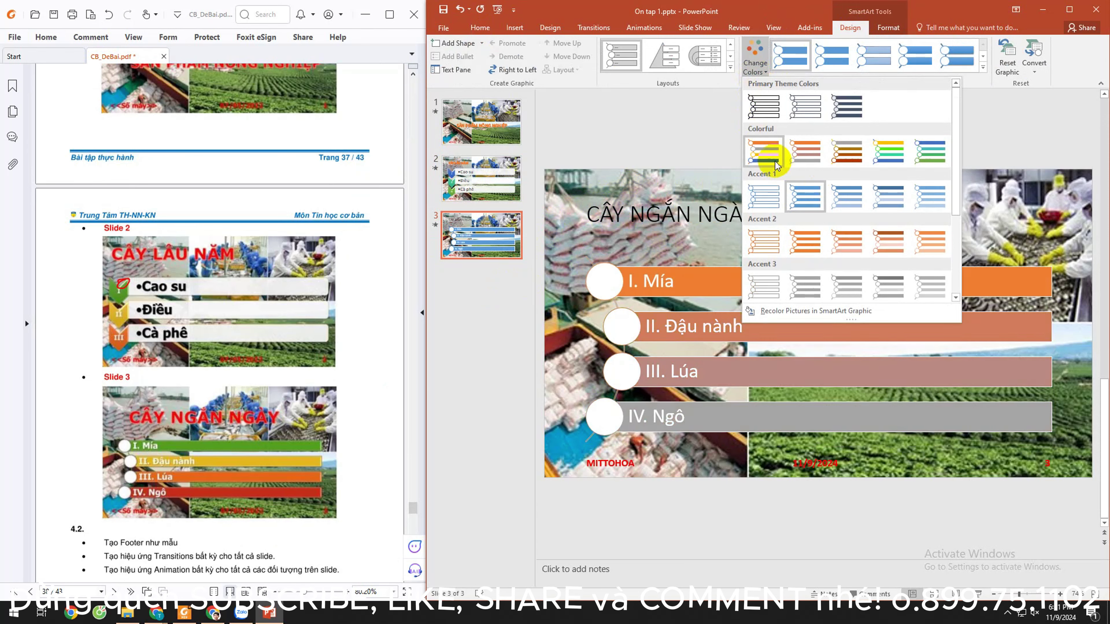
left_click(888, 152)
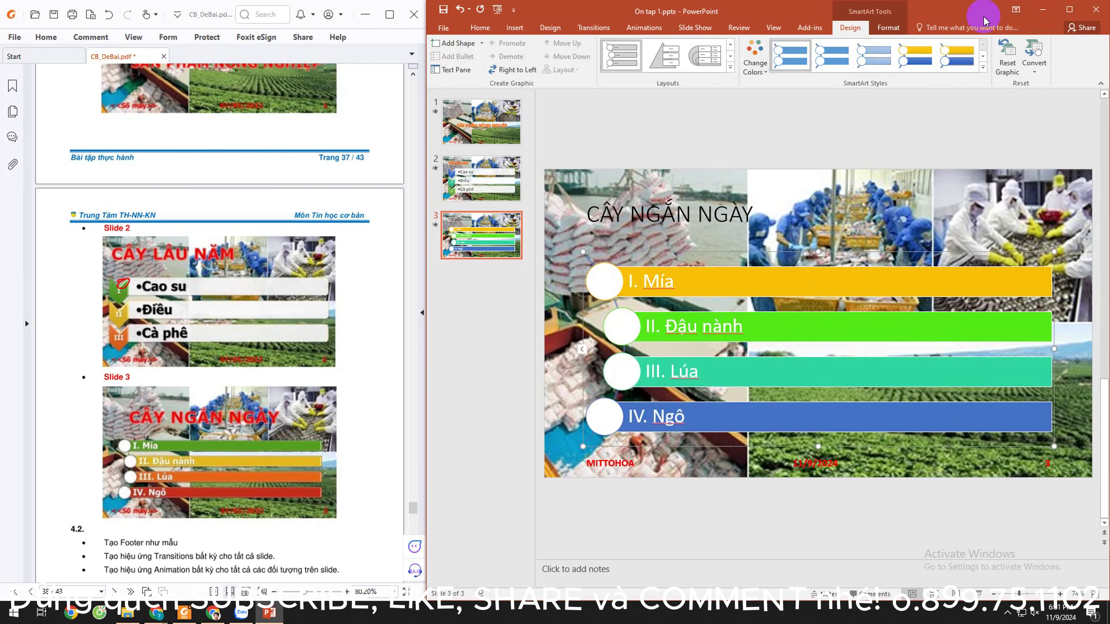
Step: Apply the Inset 3-D SmartArt style to the crop list and scroll back toward slide 1
left_click(317, 441)
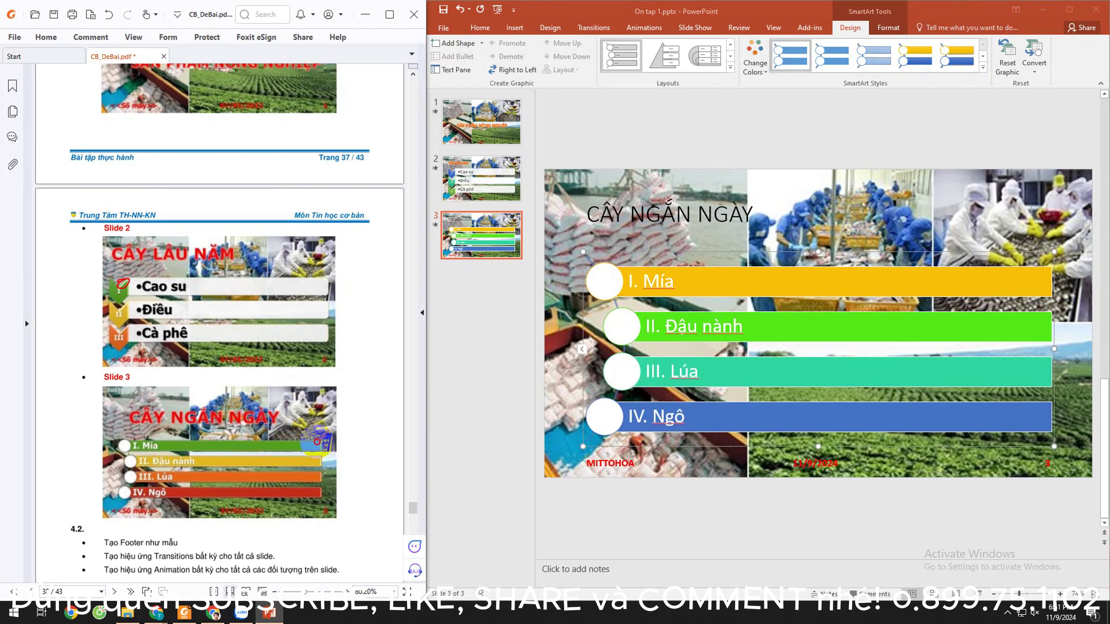
left_click(981, 67)
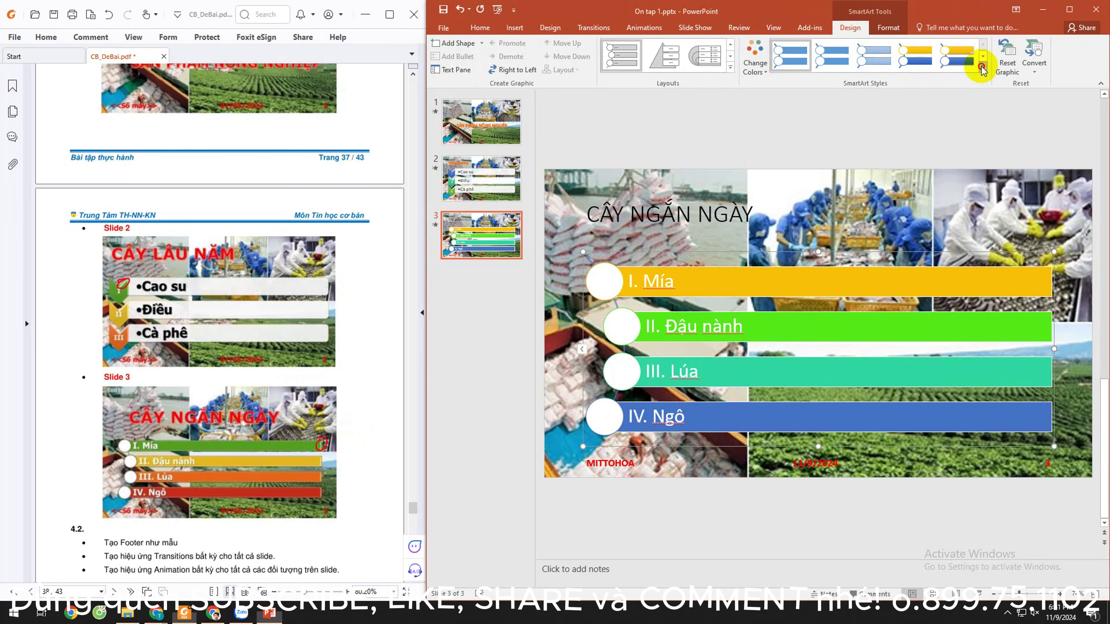
left_click(983, 69)
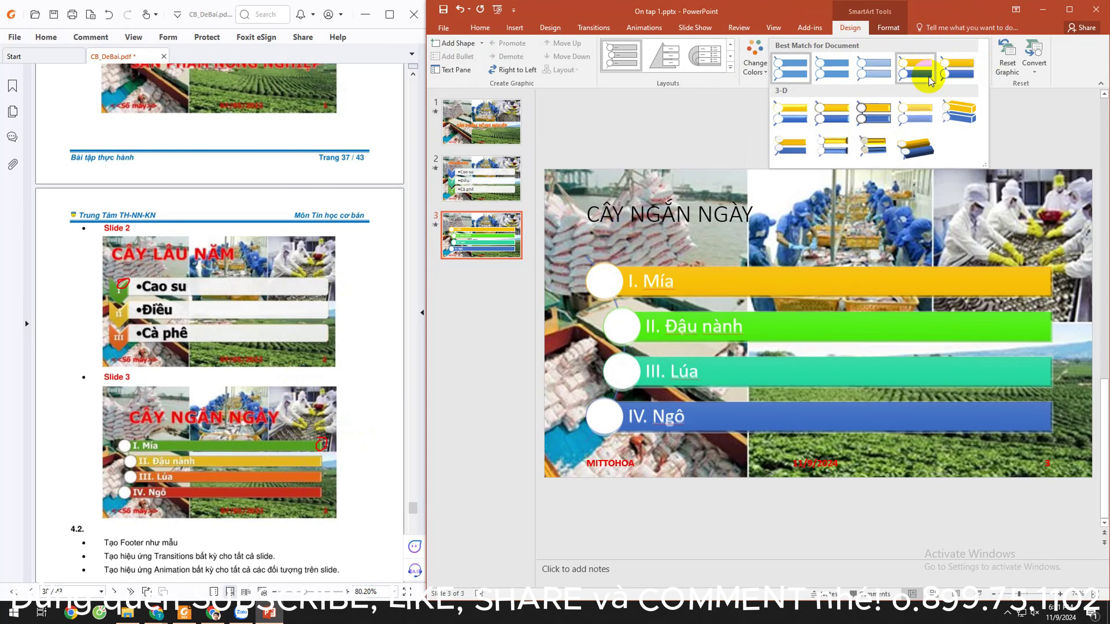
left_click(832, 113)
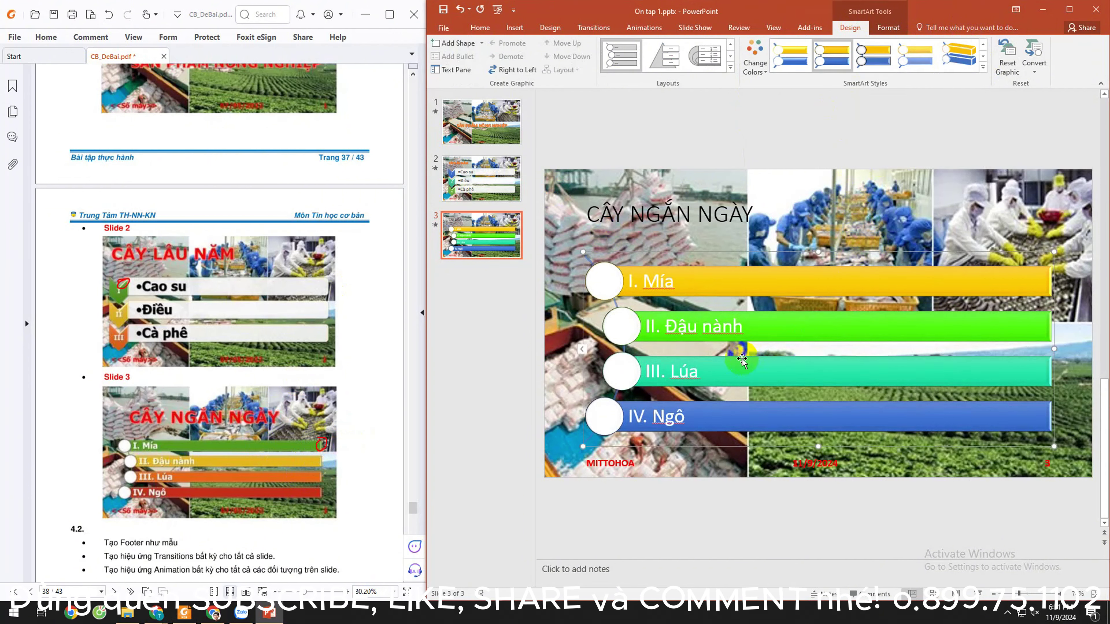
left_click(752, 496)
scroll(725, 405, "up", 1)
Step: Compare slides 2 and 3, ending on slide 2
scroll(648, 405, "up", 1)
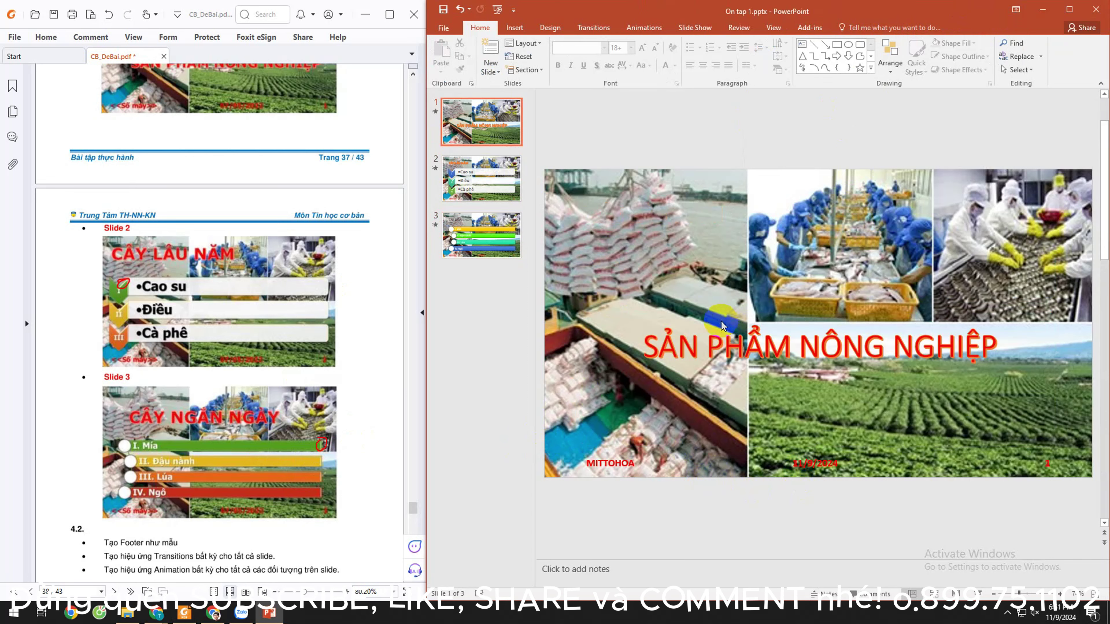
scroll(624, 233, "down", 1)
scroll(625, 233, "down", 1)
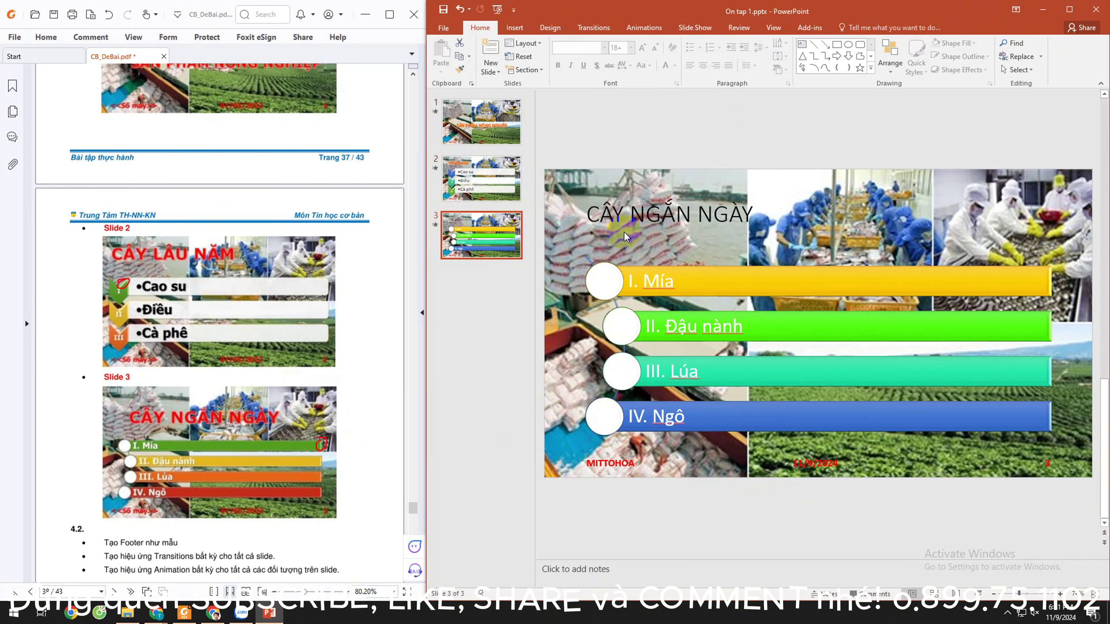
left_click(484, 179)
left_click(483, 243)
left_click(494, 180)
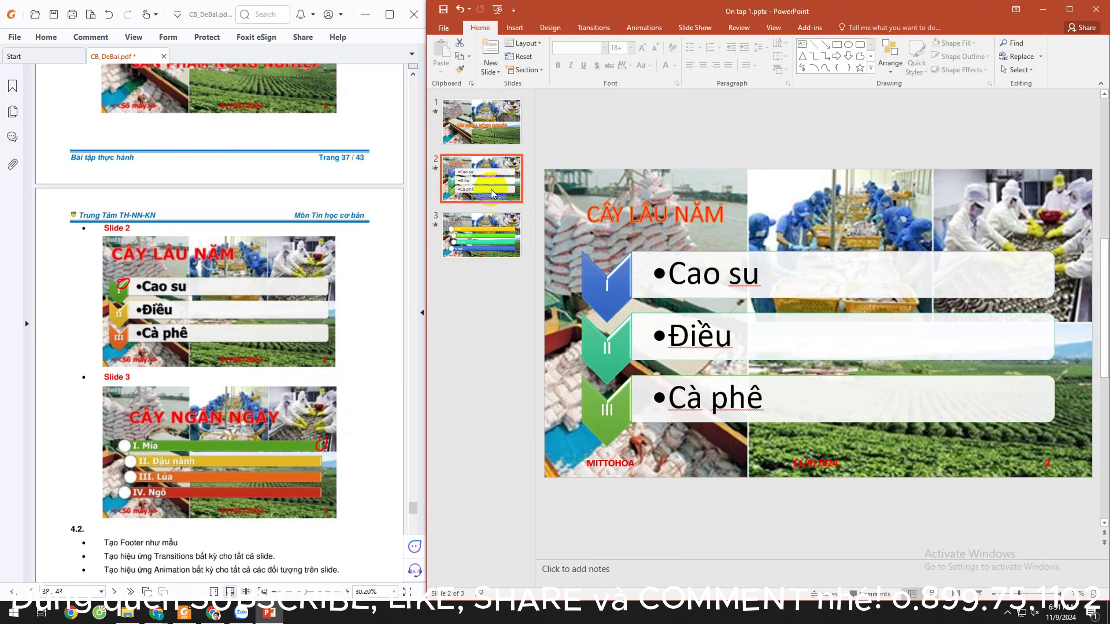
left_click(489, 227)
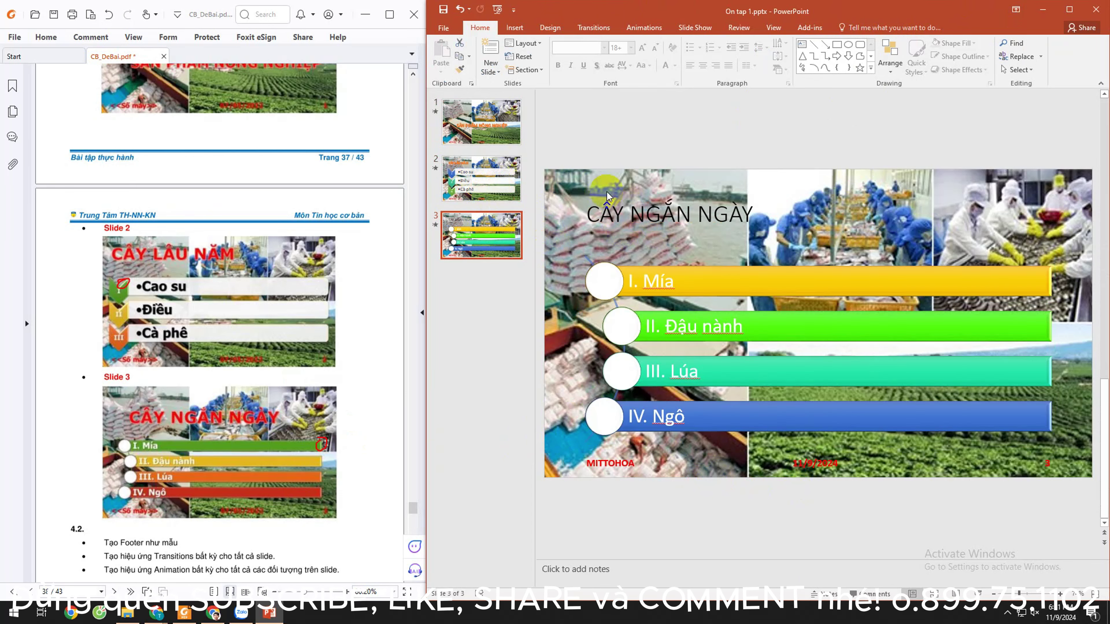
left_click(465, 201)
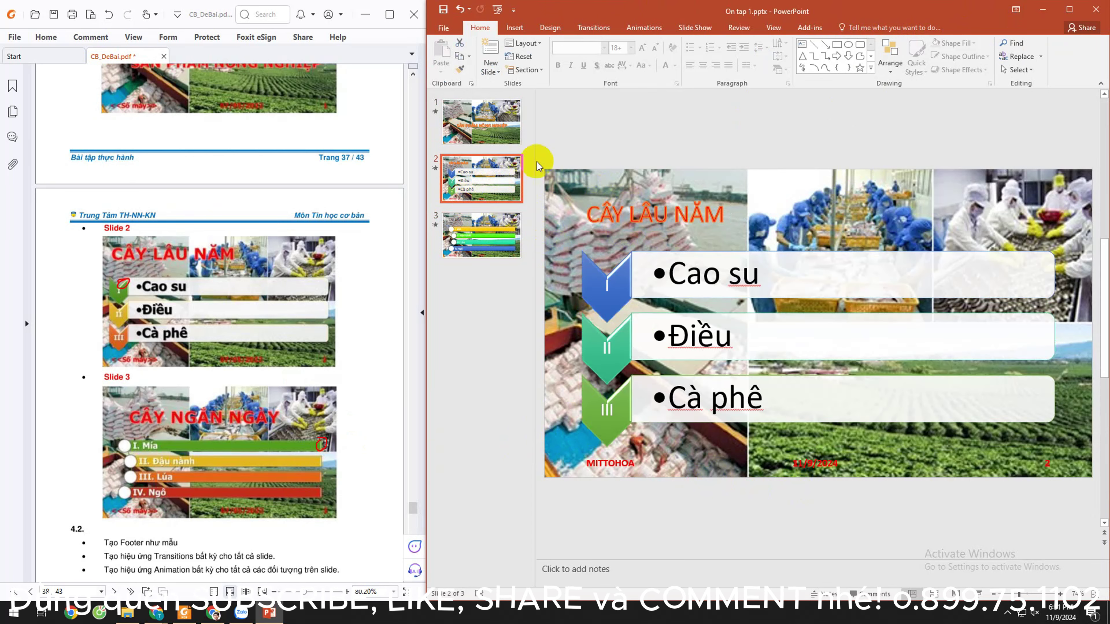
Step: Open Slide Master view and select the title box of the layout used by slides 2–3
left_click(773, 28)
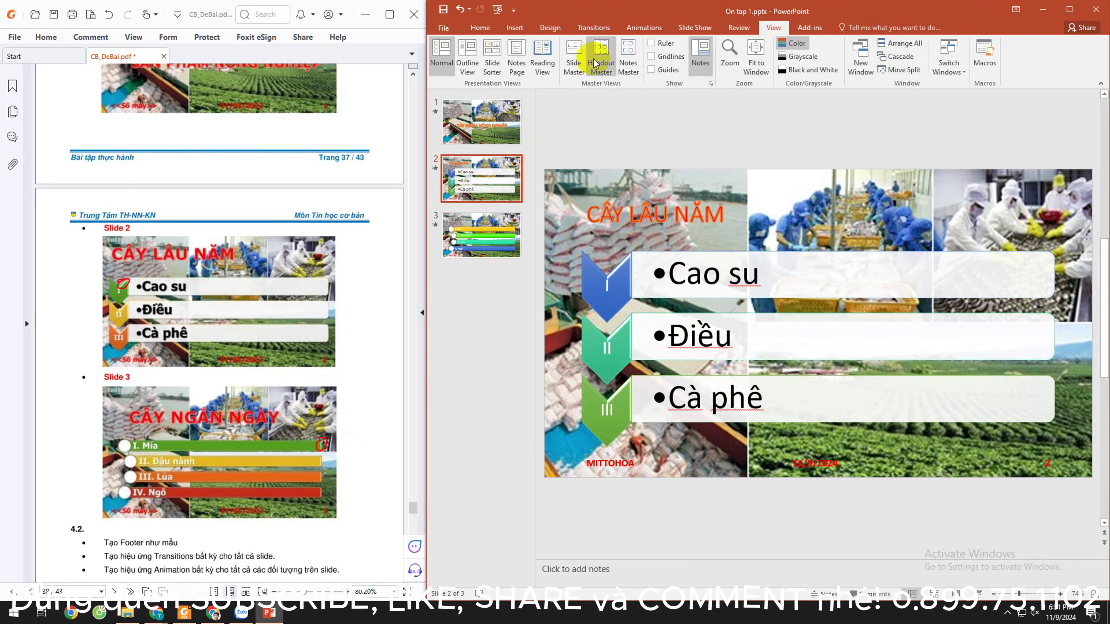
left_click(572, 59)
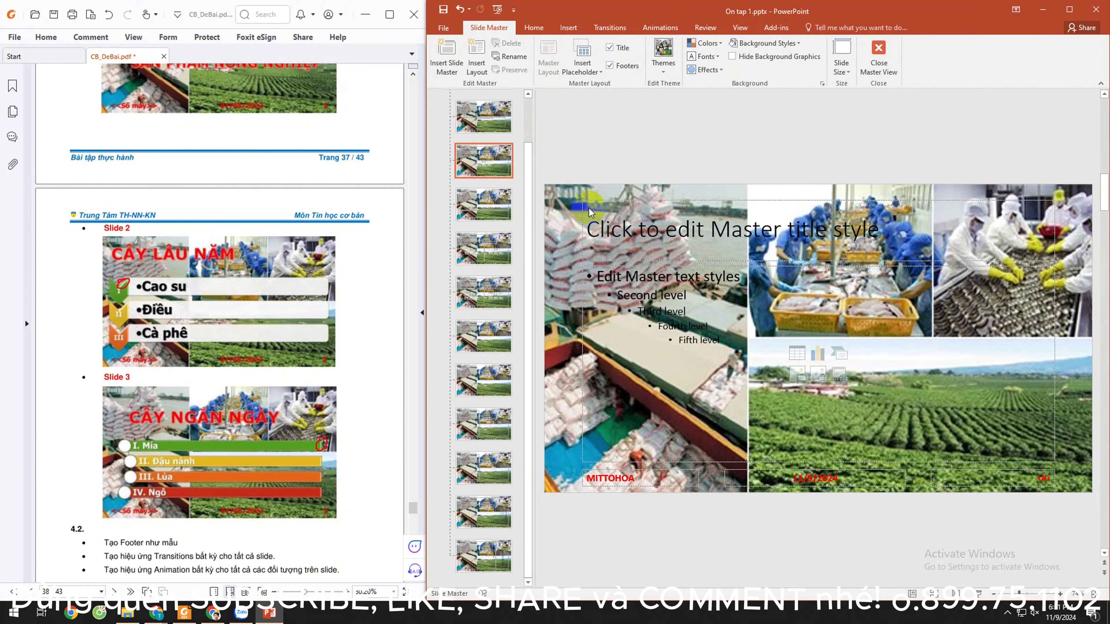
double_click(683, 223)
left_click(491, 168)
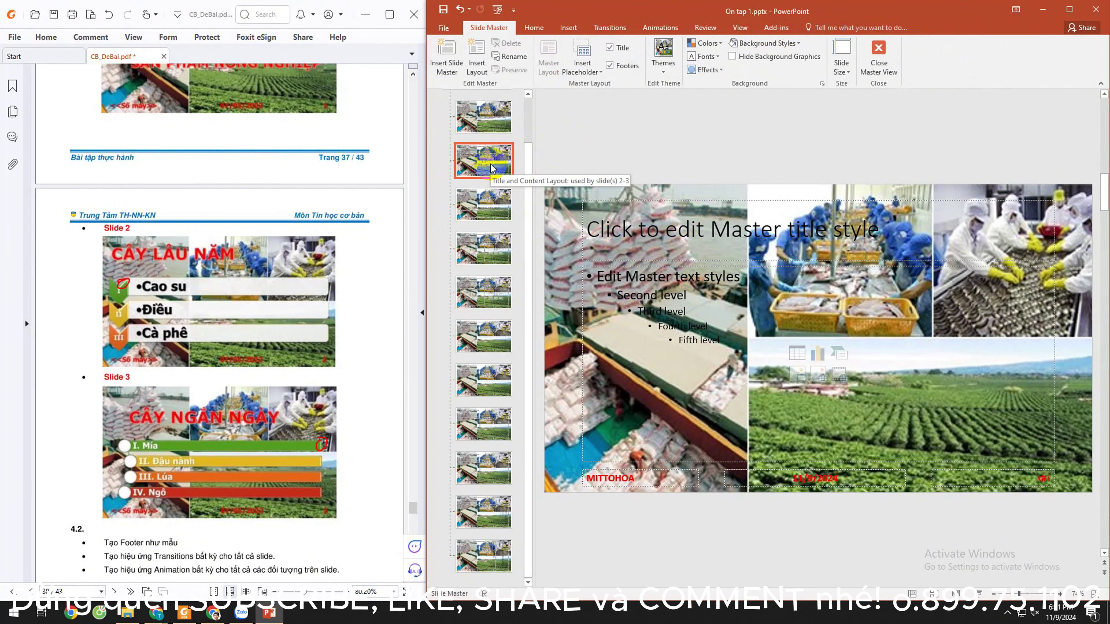
left_click(659, 205)
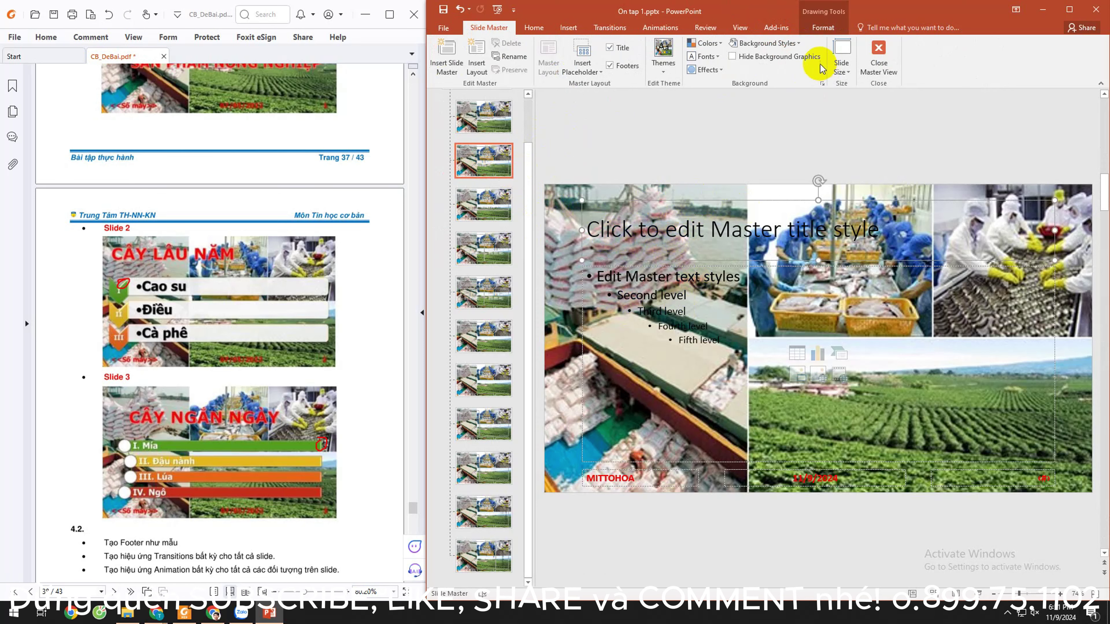
Step: Give the master title an orange WordArt style with red text, then close Master View
left_click(821, 29)
left_click(838, 57)
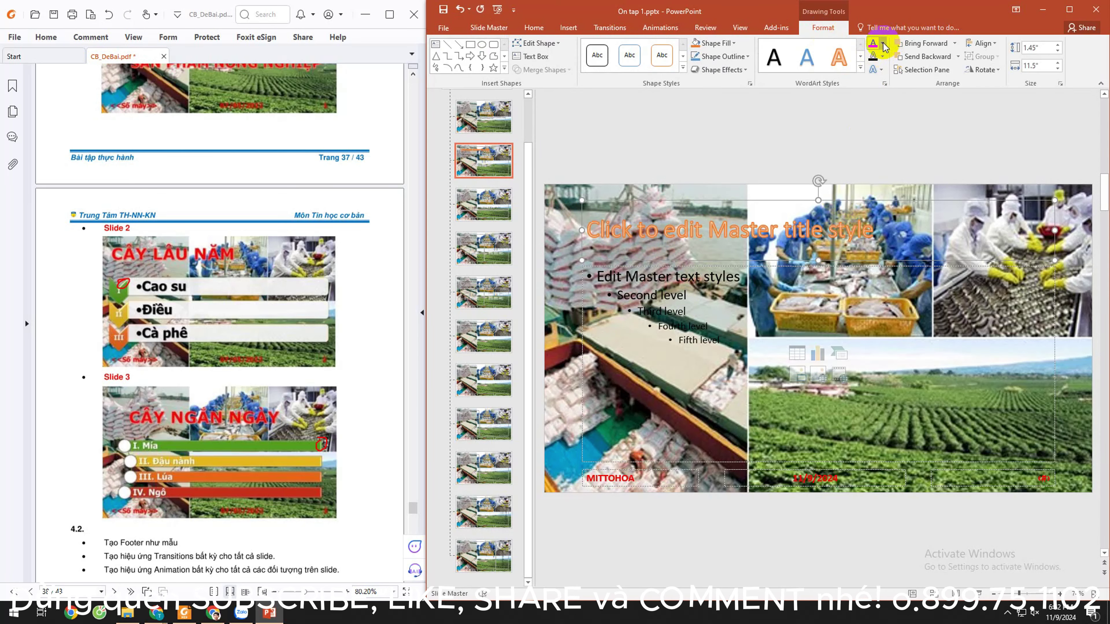
left_click(873, 44)
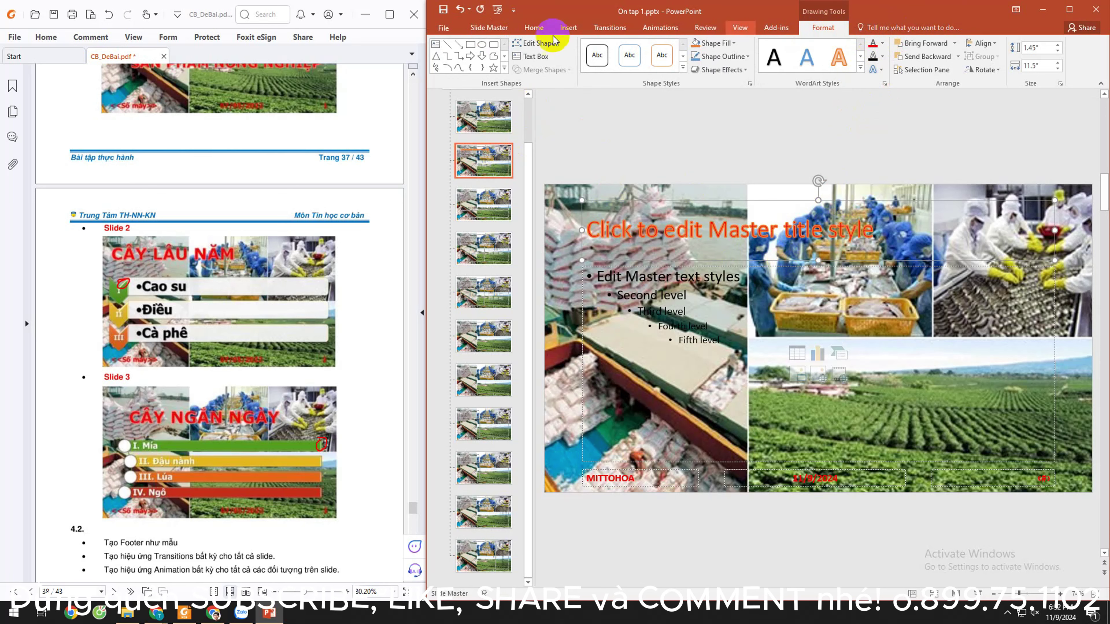
left_click(489, 27)
left_click(879, 56)
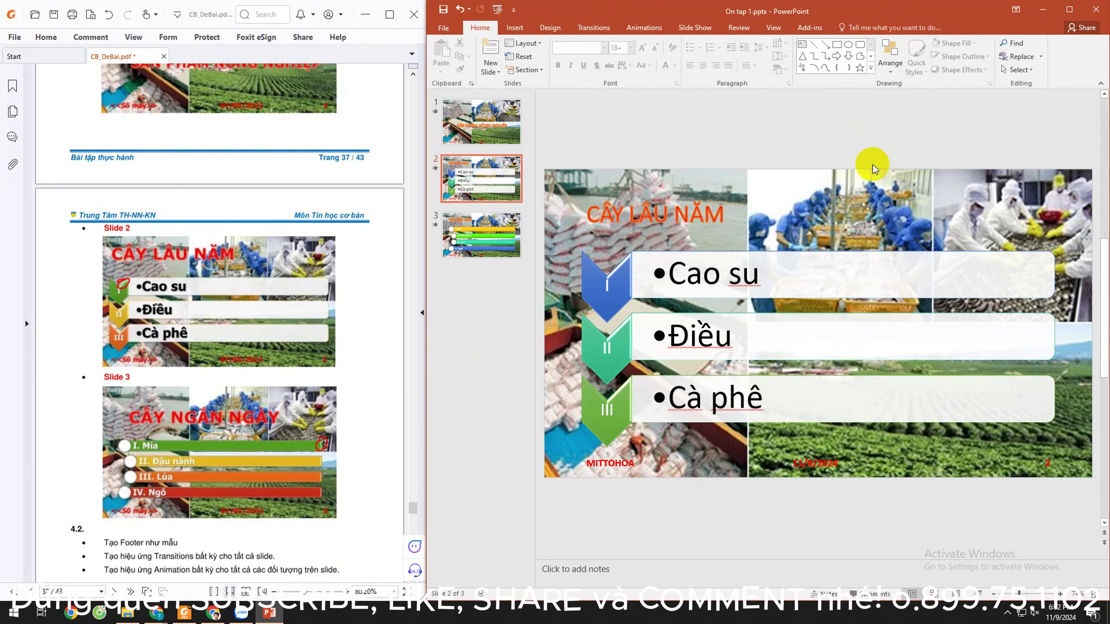
Step: Insert a new slide after slide 3 and title it 'CNTT CB'
scroll(663, 231, "down", 1)
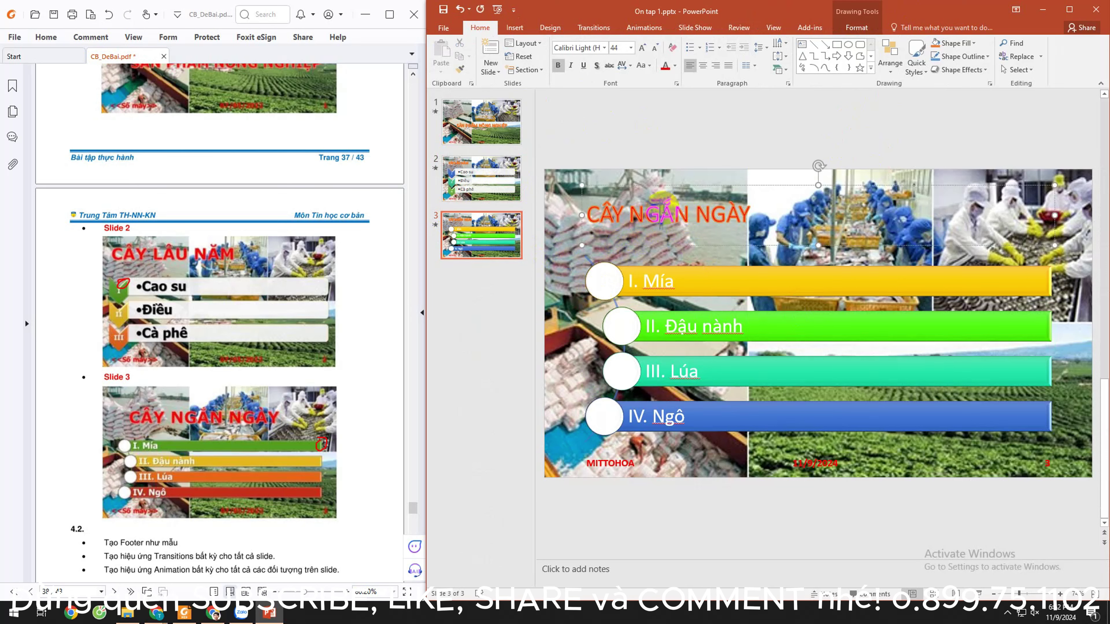
left_click(477, 250)
key("Return")
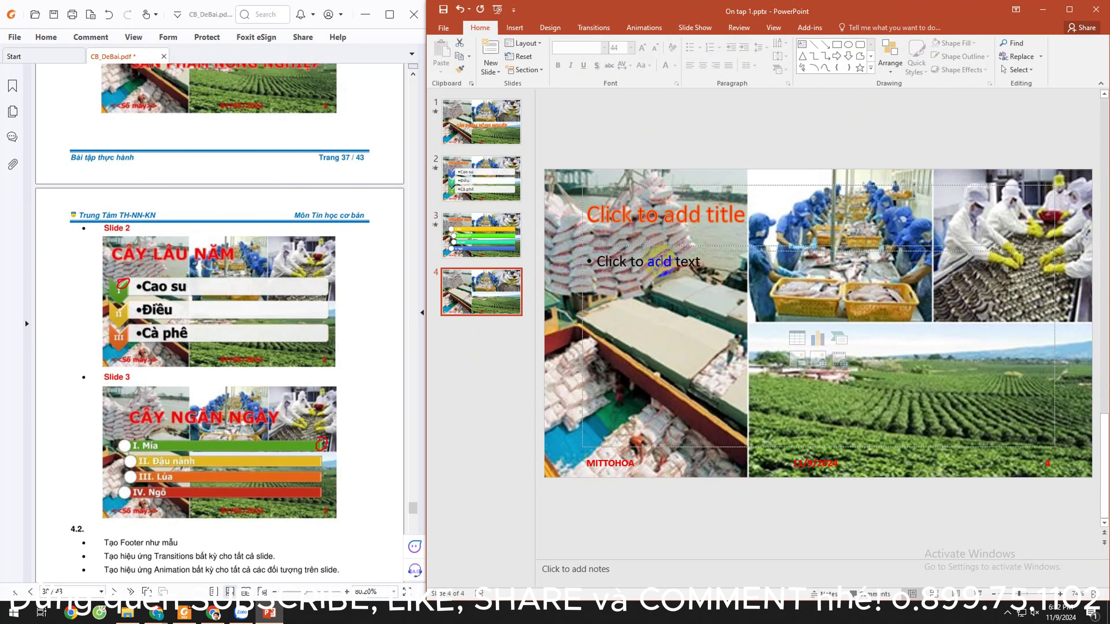
left_click(659, 208)
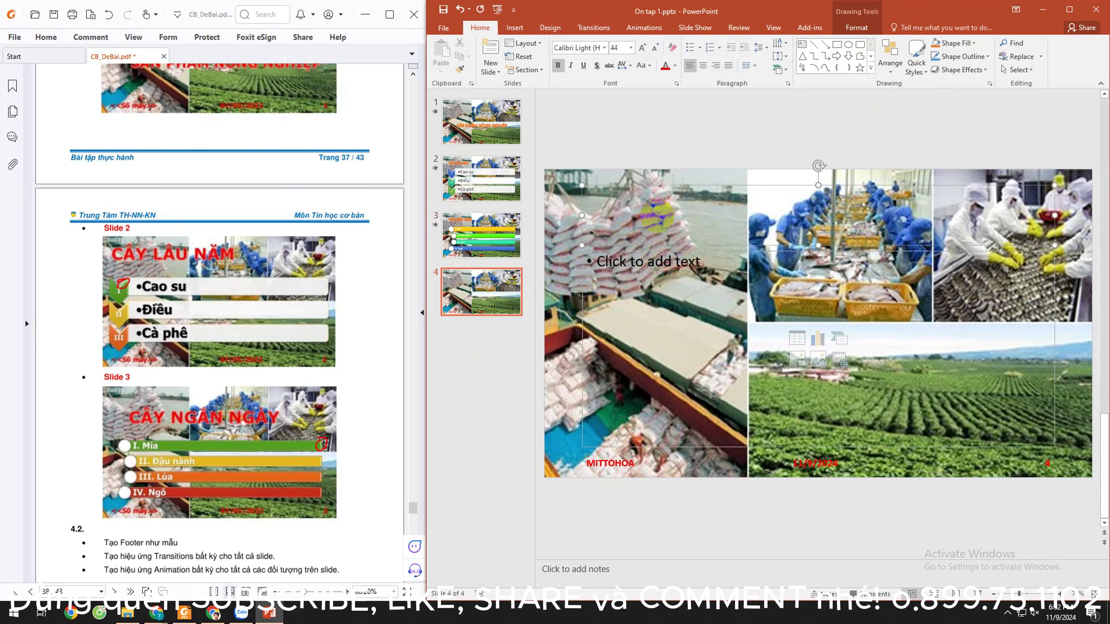
type("CNTT")
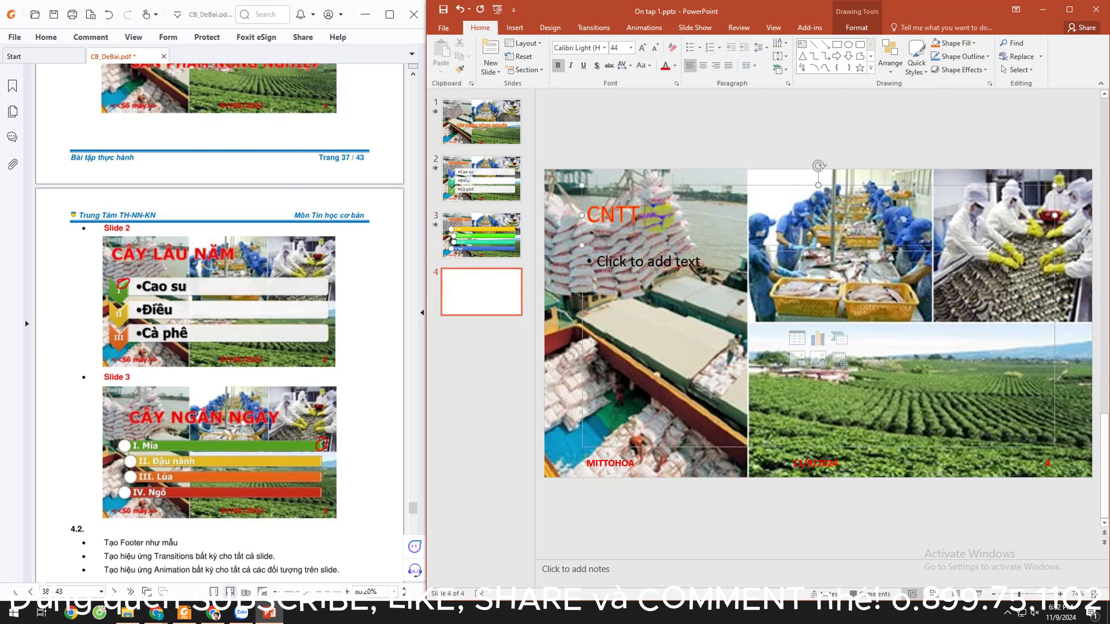
type(" CB")
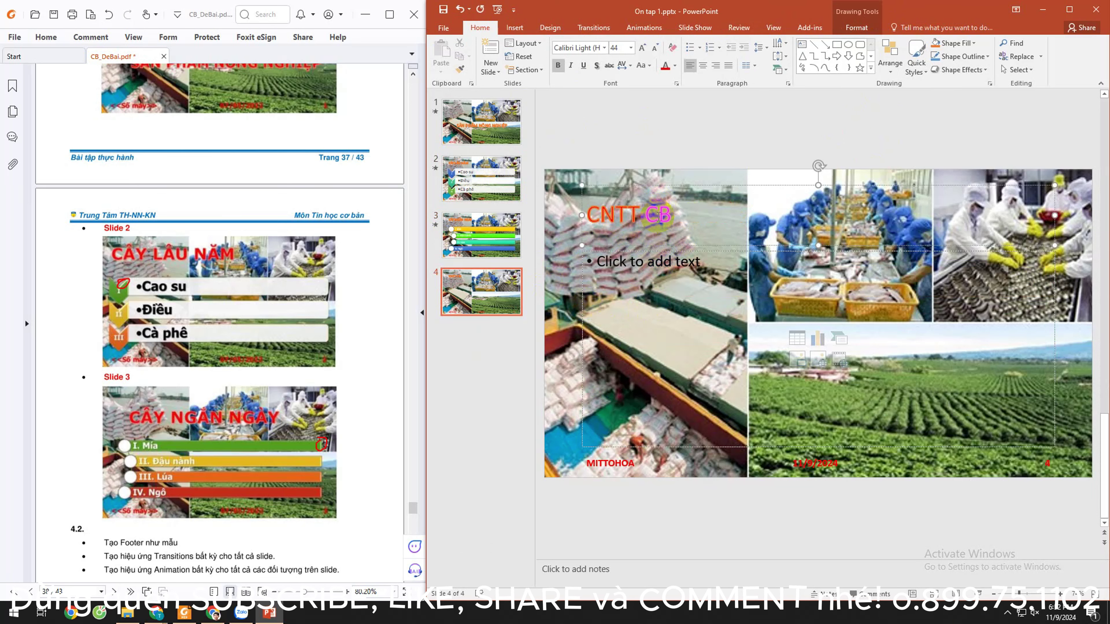
Step: Bring up the context menu for the new slide 4 thumbnail
right_click(500, 293)
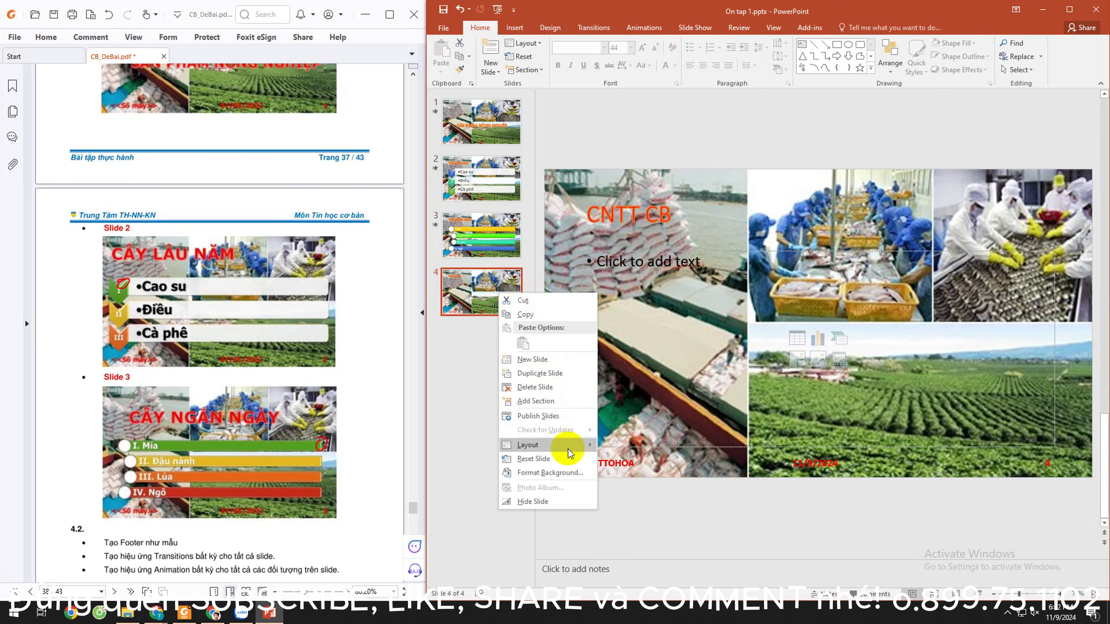
mouse_move(528, 445)
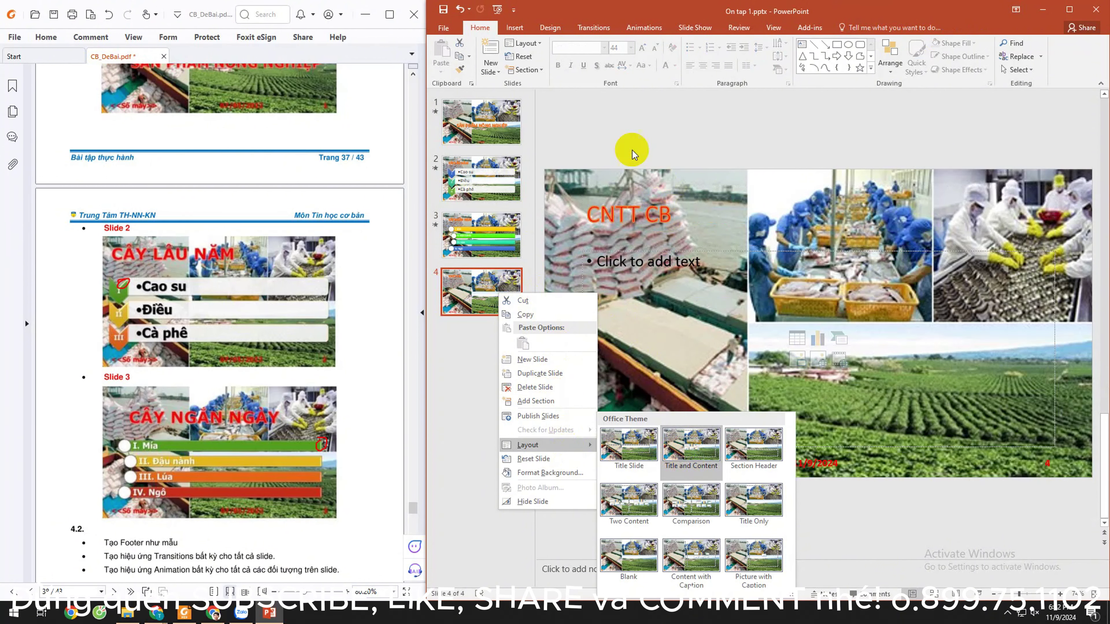
left_click(608, 139)
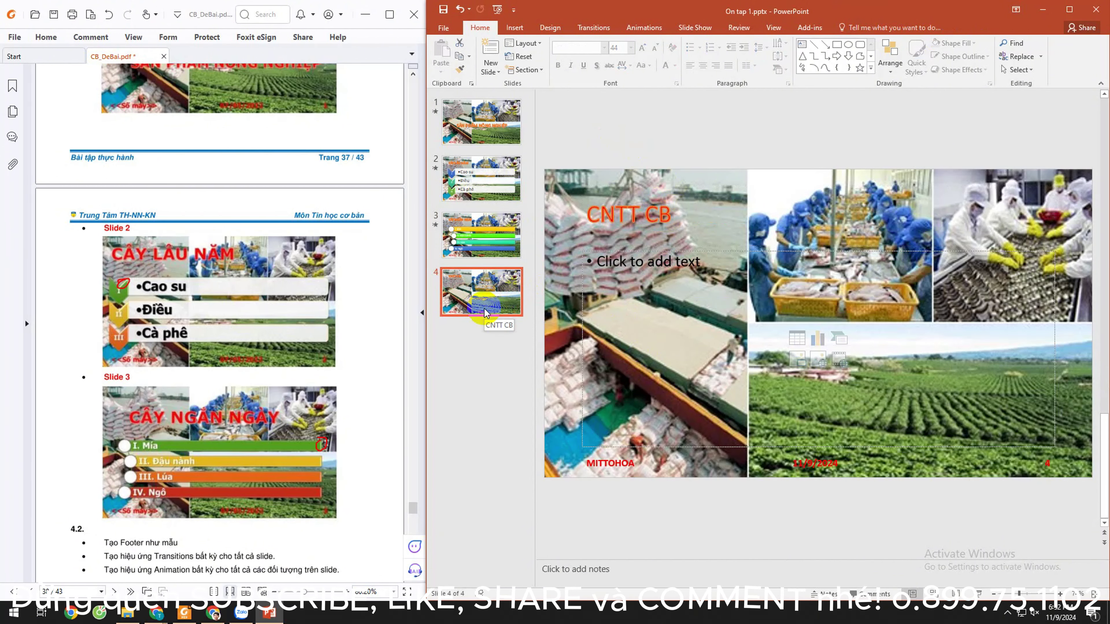
right_click(472, 289)
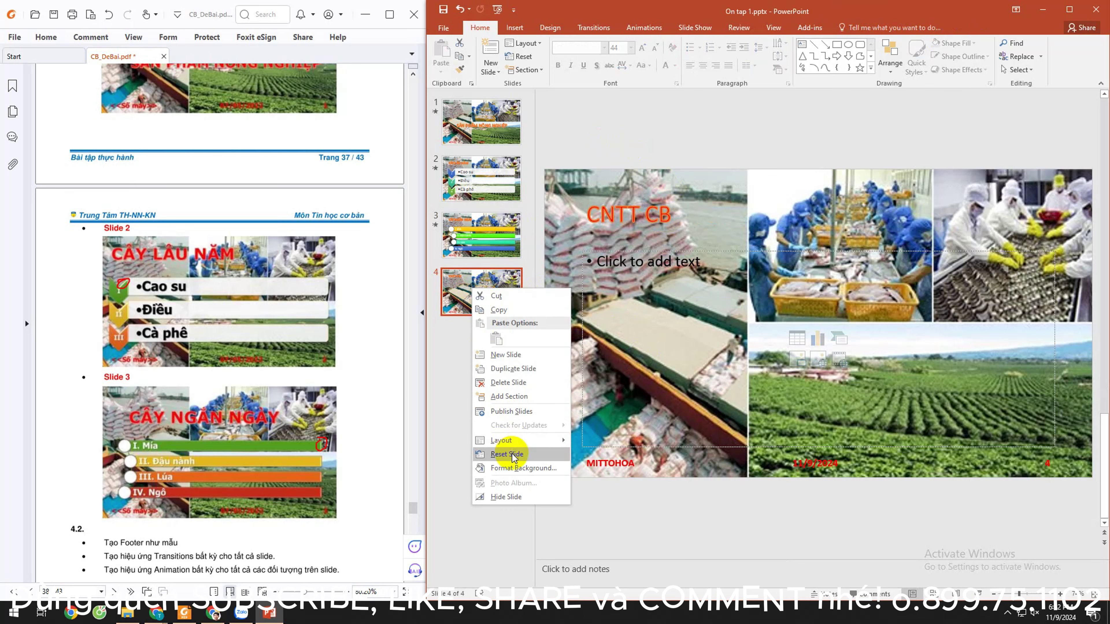
Step: Delete the extra CNTT CB slide and go to the title slide
left_click(509, 383)
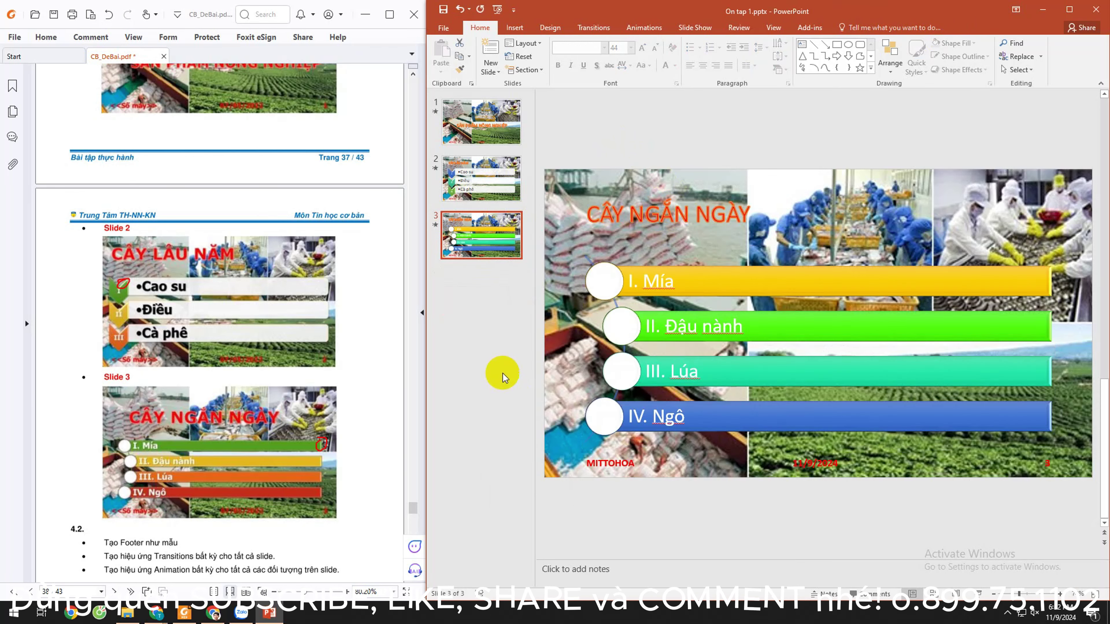
left_click(503, 372)
scroll(193, 361, "down", 3)
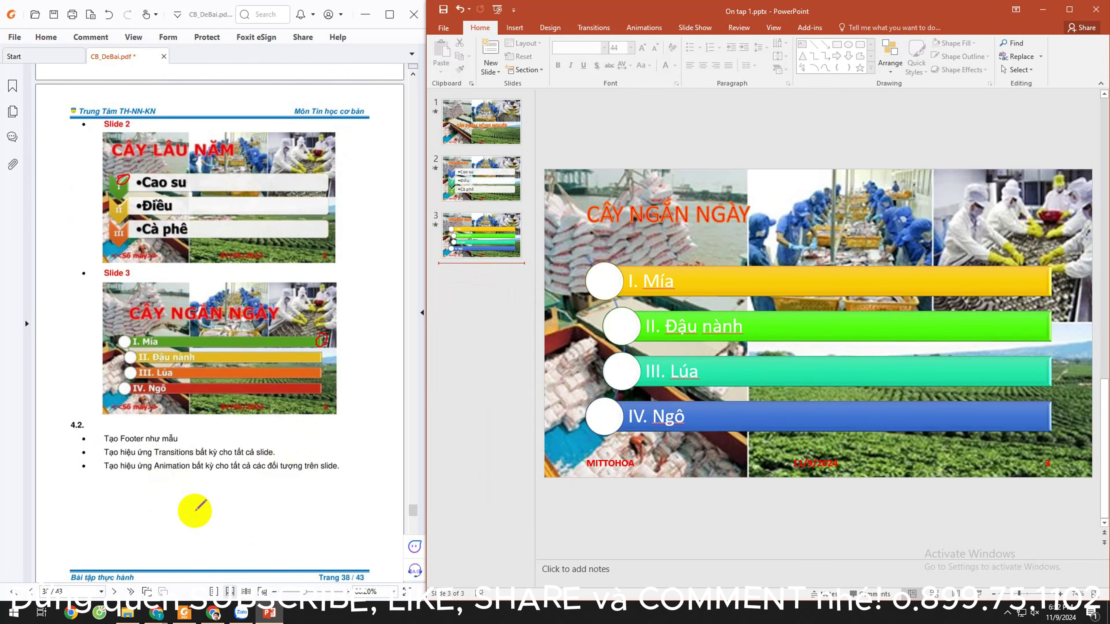
left_click(487, 126)
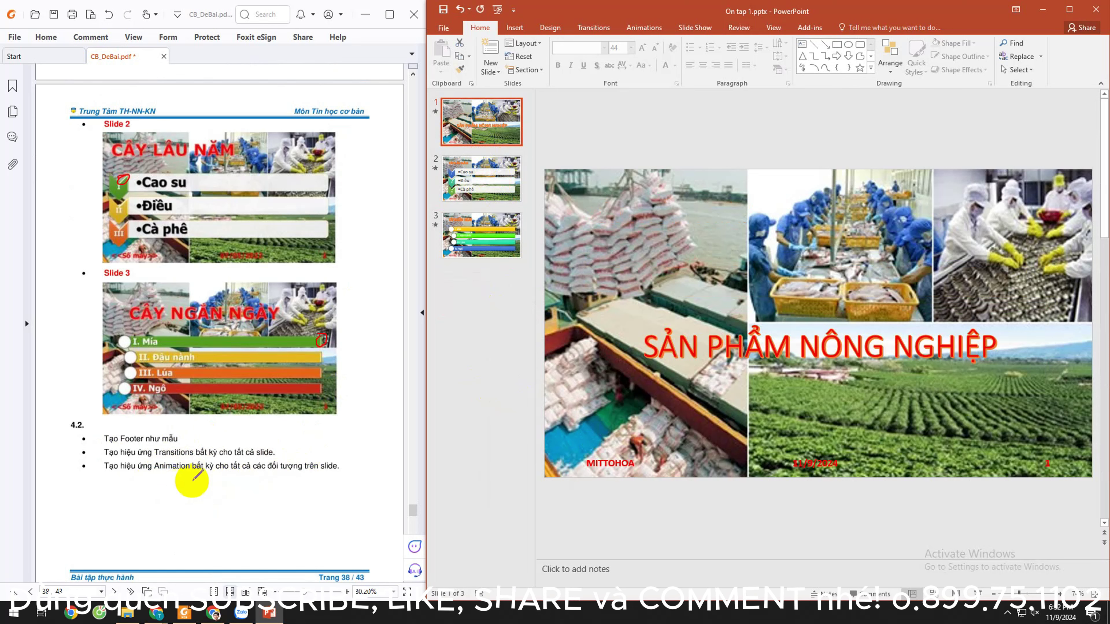
Step: Mark the Animation requirement in the exercise sheet, then select the SẢN PHẨM NÔNG NGHIỆP title
left_click_drag(152, 478, 217, 473)
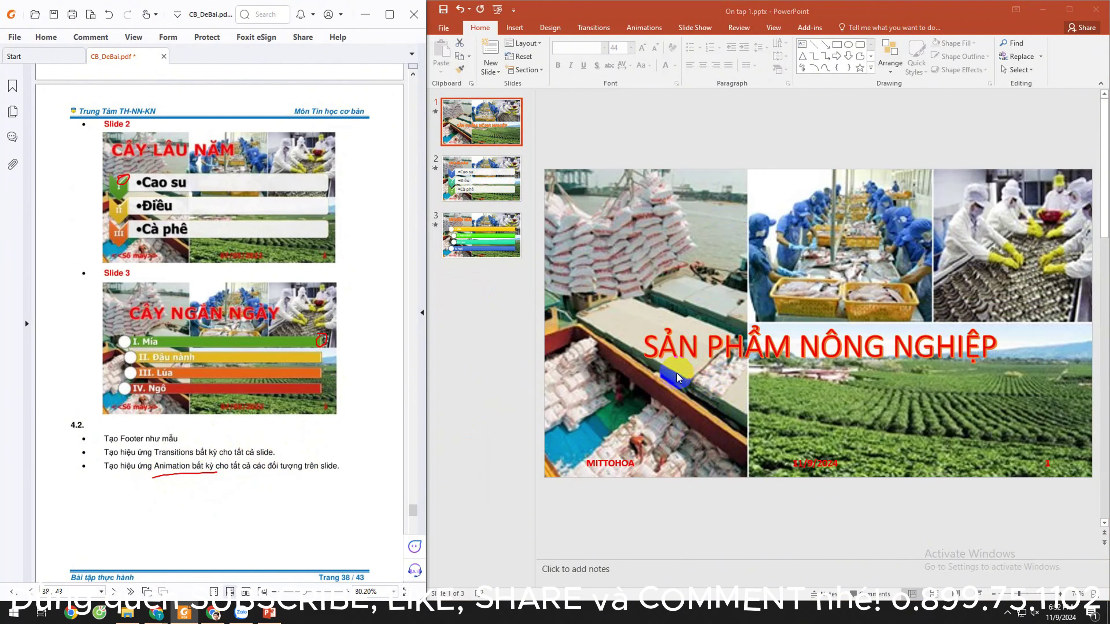
left_click(509, 140)
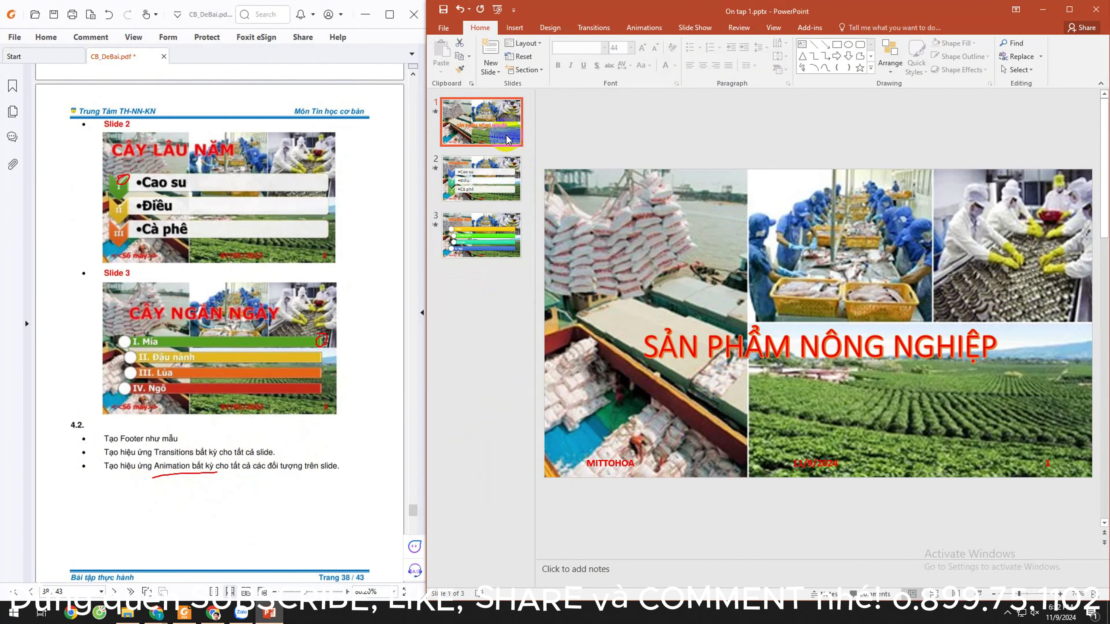
mouse_move(292, 454)
left_mouse_down()
mouse_move(354, 461)
mouse_move(297, 485)
left_mouse_up()
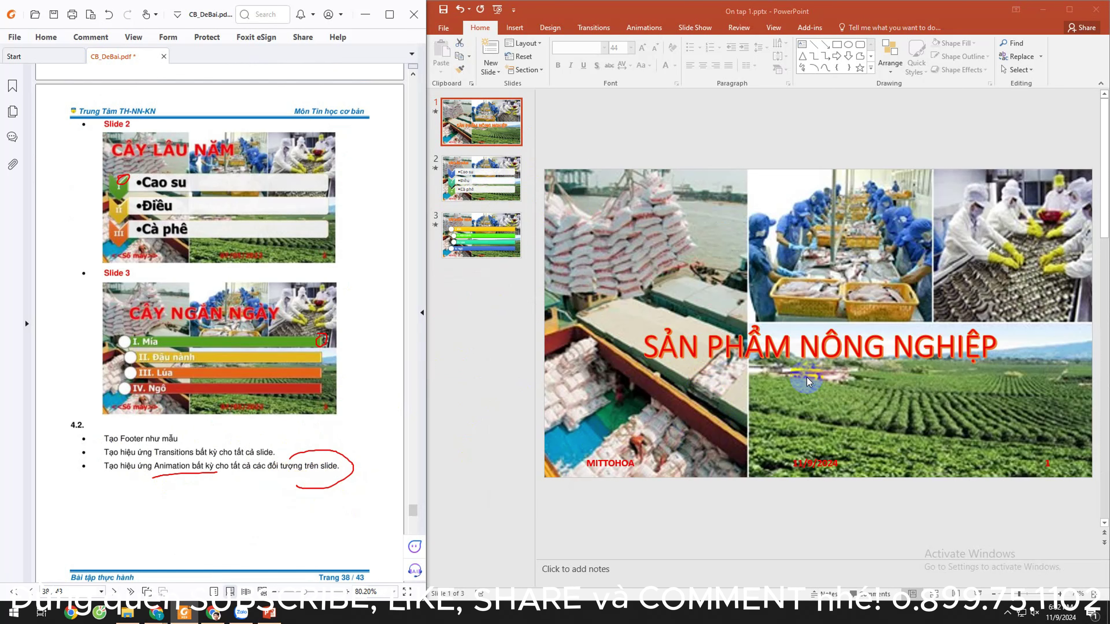
left_click(737, 352)
left_click(727, 350)
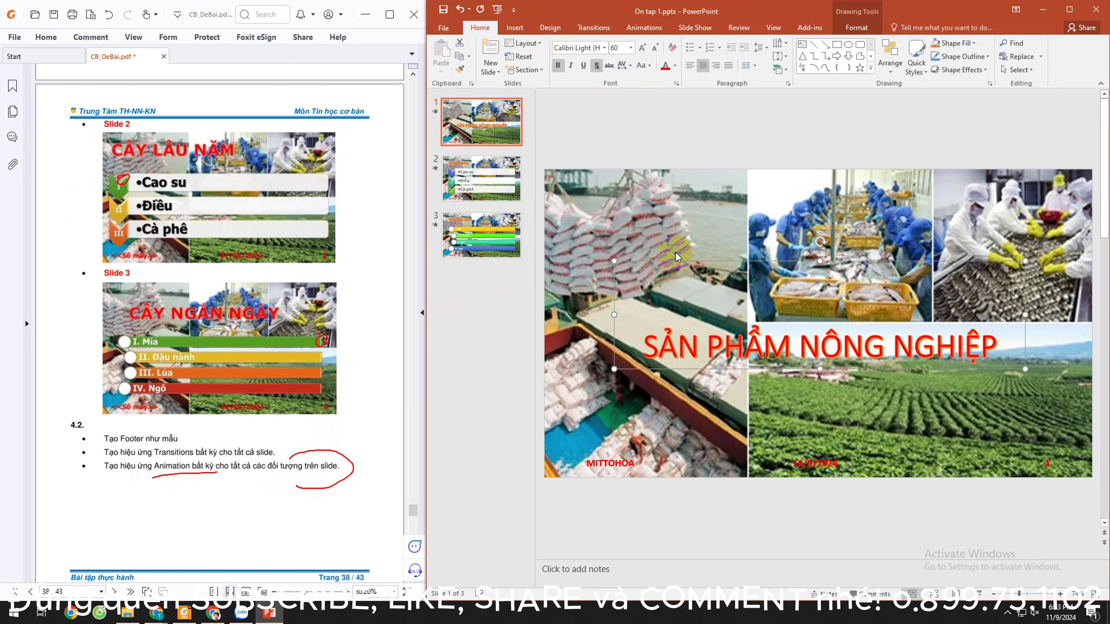
Step: Give the SẢN PHẨM NÔNG NGHIỆP title a Fly In animation starting With Previous
left_click(644, 28)
left_click(627, 54)
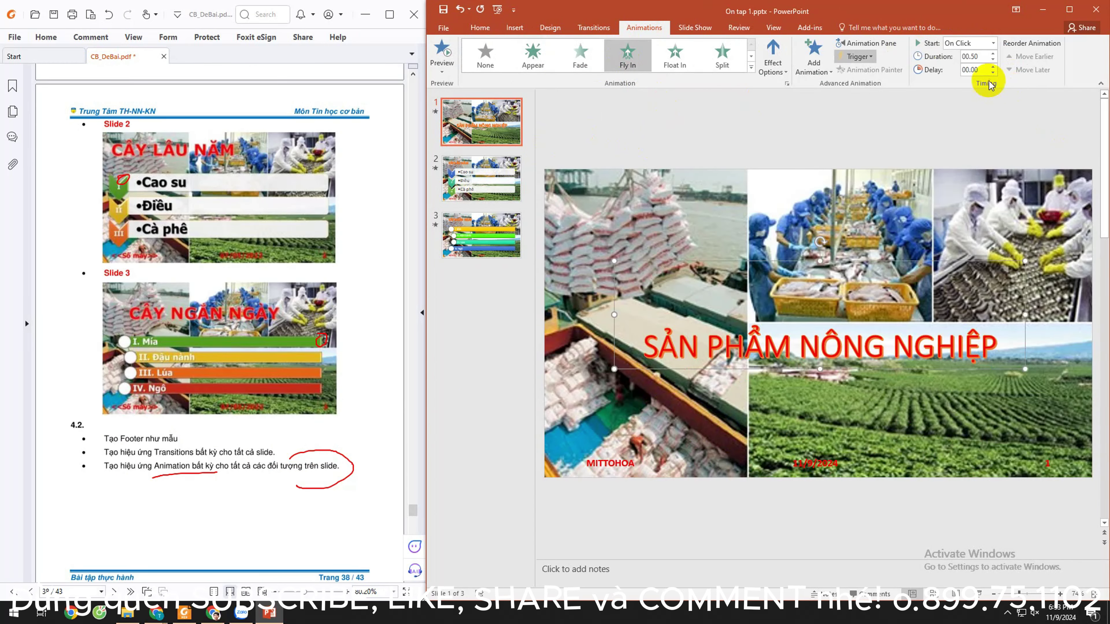
left_click(992, 43)
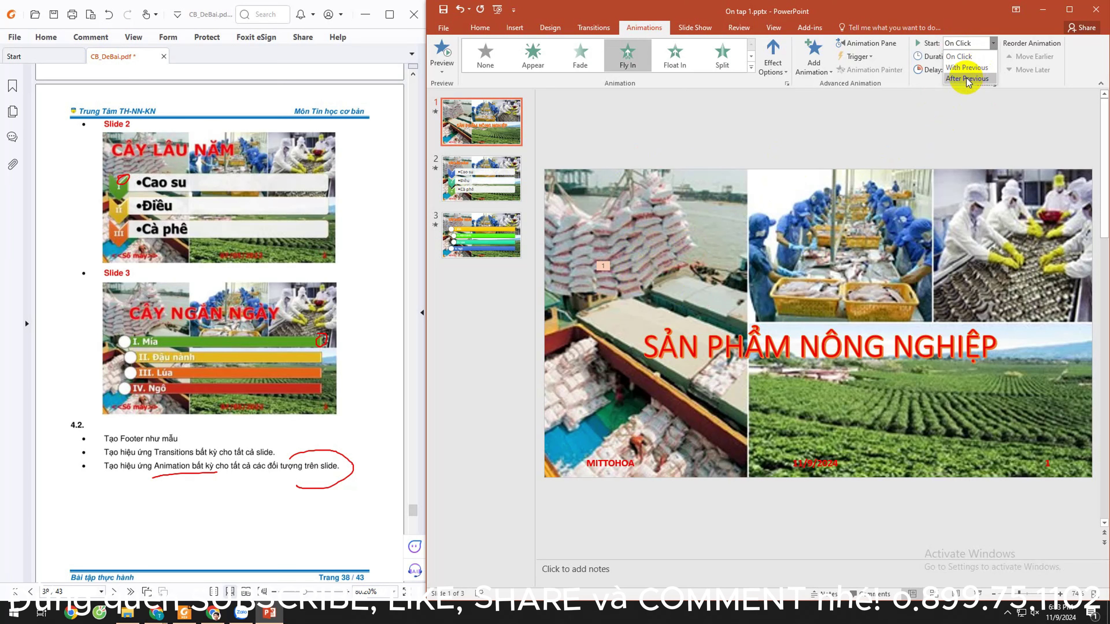
left_click(872, 52)
left_click(871, 45)
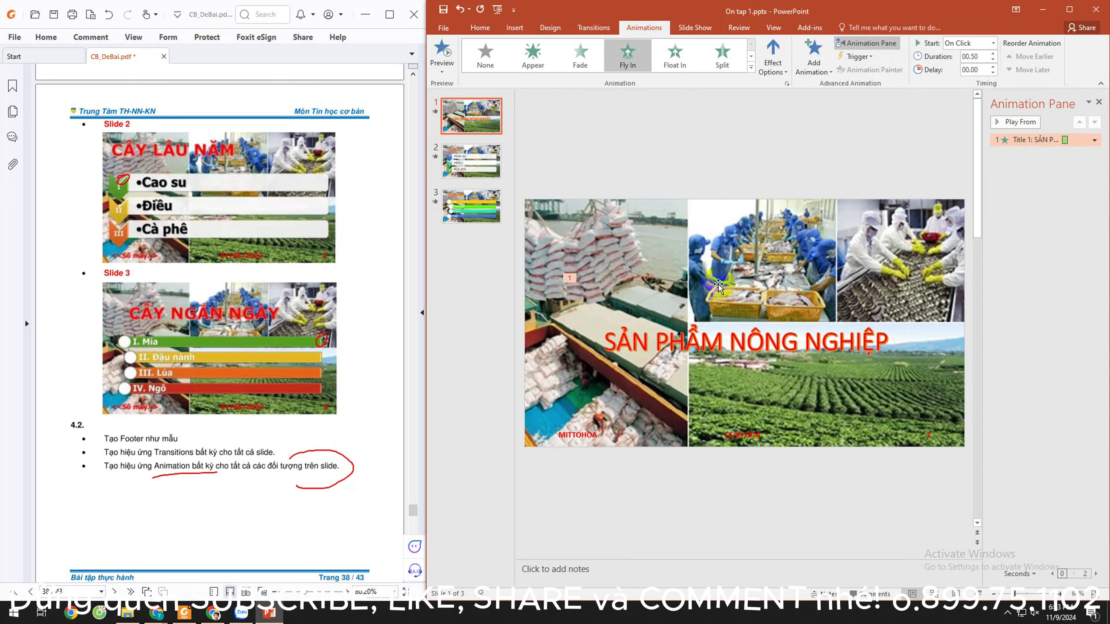
left_click(749, 326)
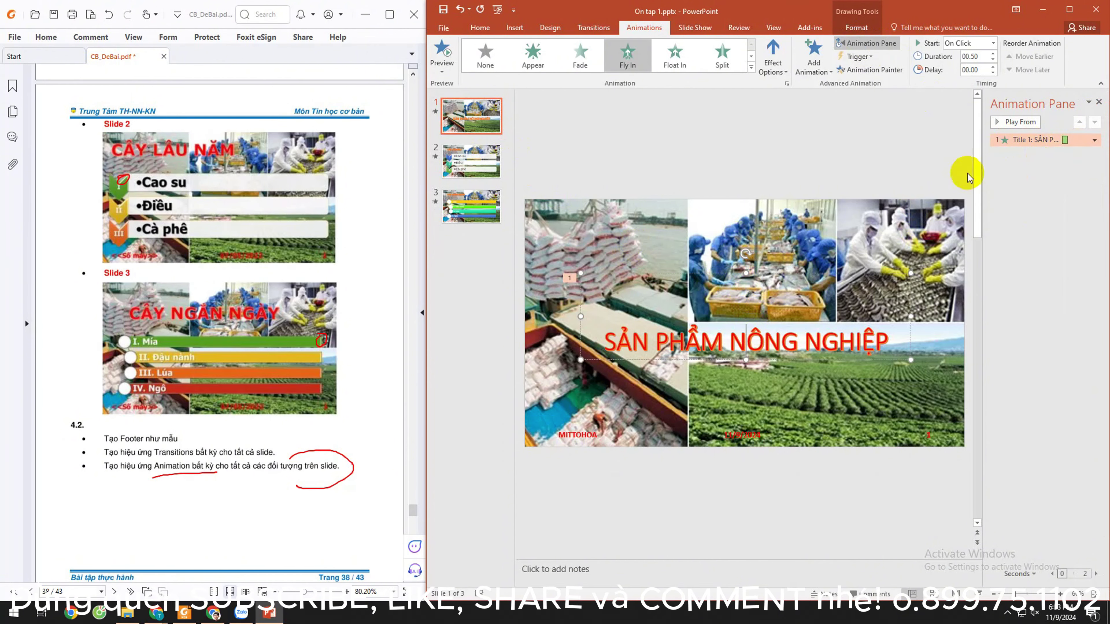
left_click(990, 44)
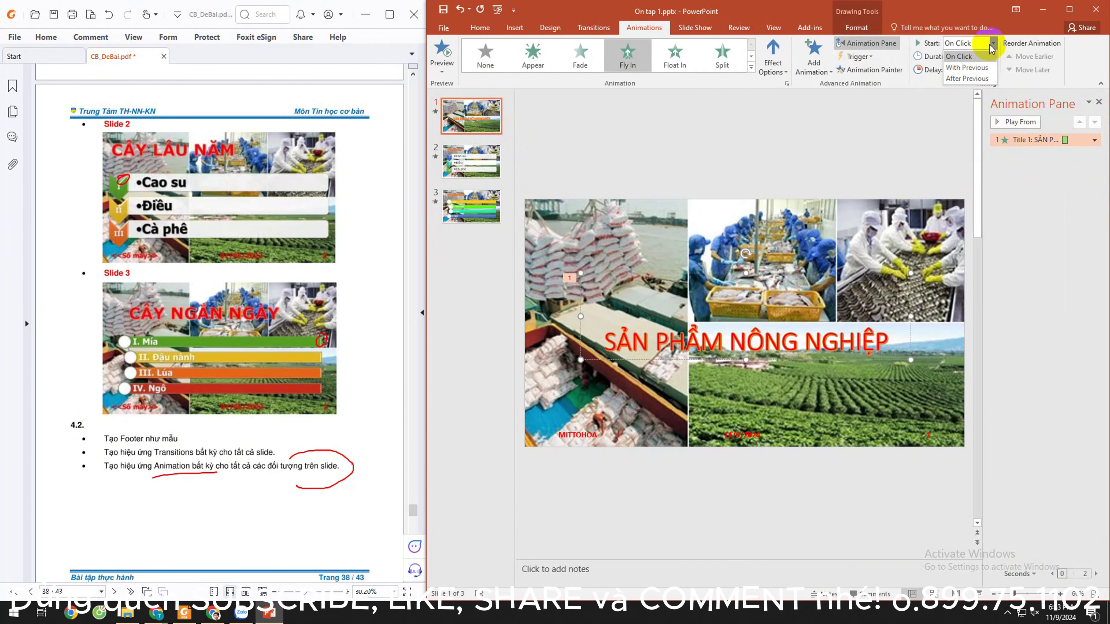
left_click(966, 67)
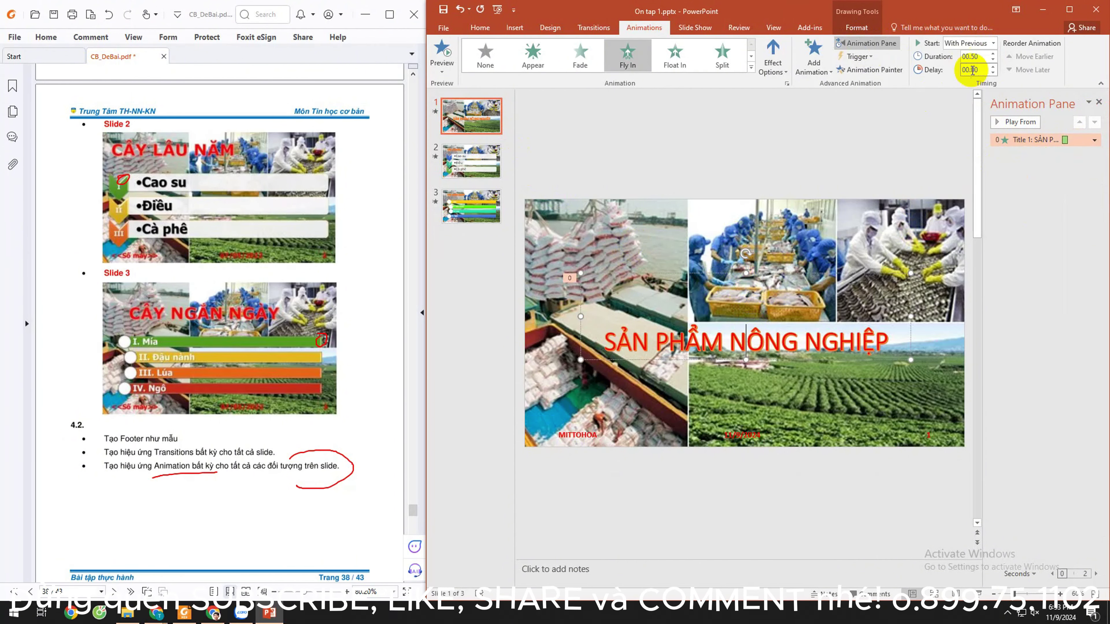
Step: Give slide 2's CÂY LÂU NĂM title a Split animation starting With Previous
left_click(478, 160)
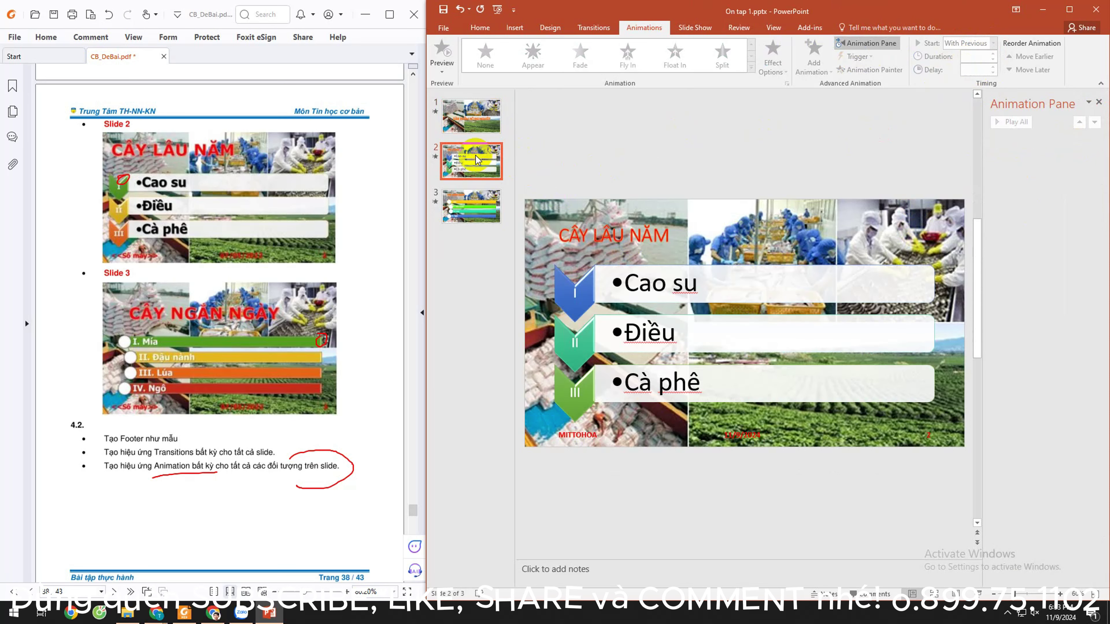
left_click(605, 216)
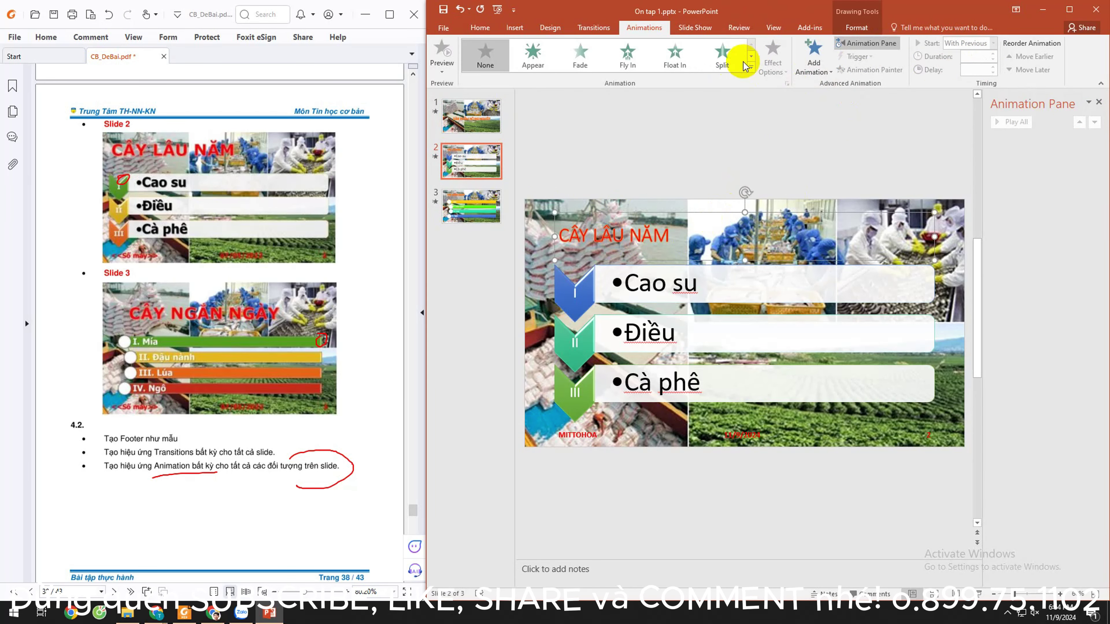
left_click(728, 55)
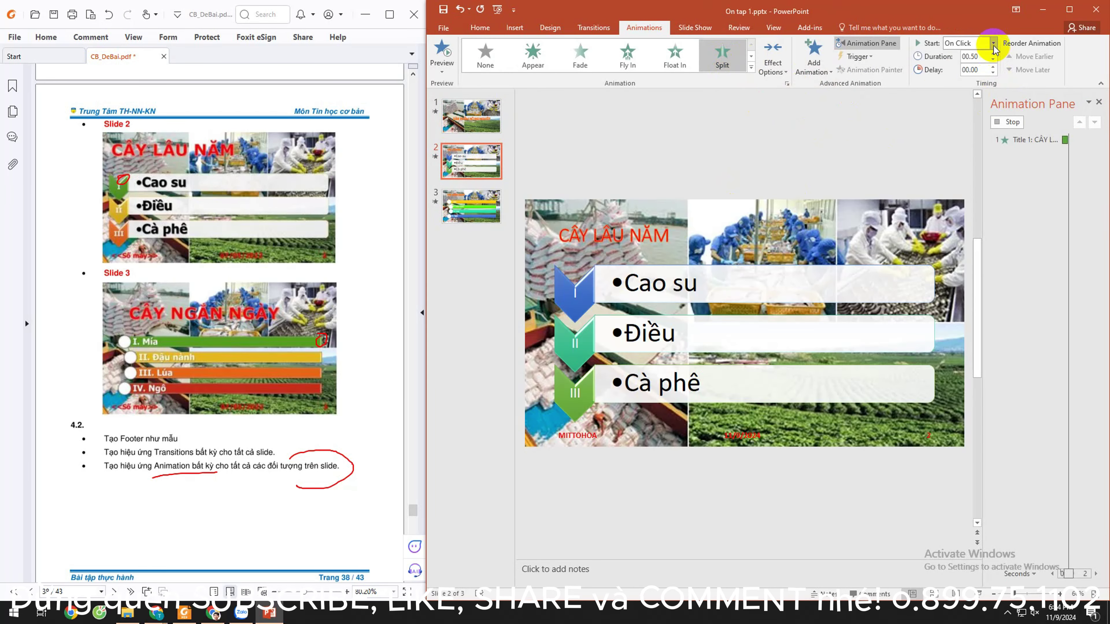
left_click(993, 43)
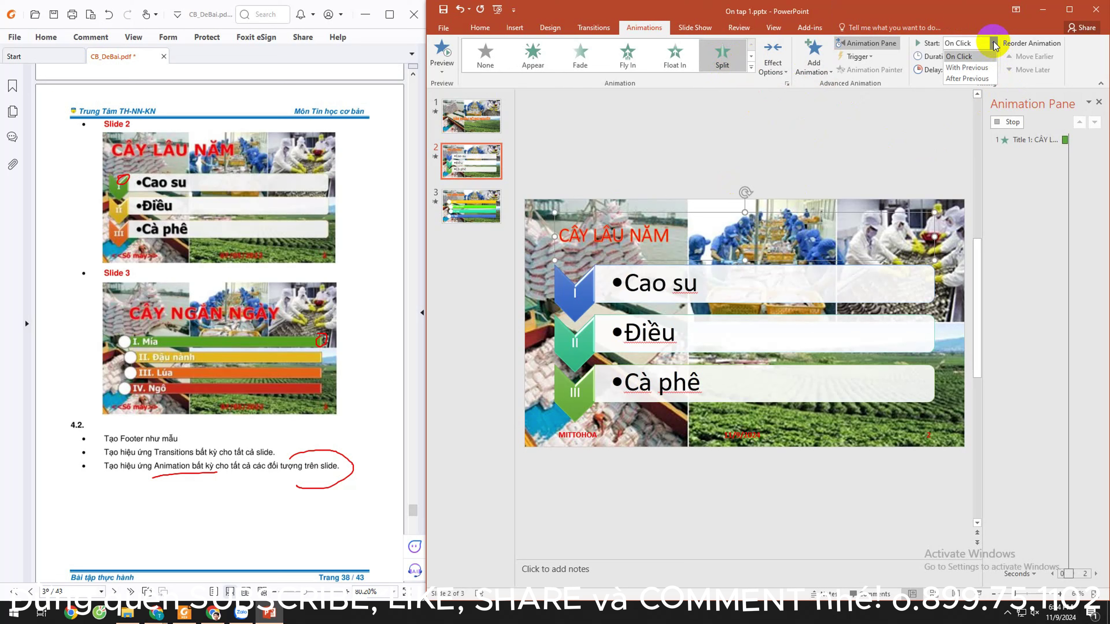
left_click(966, 68)
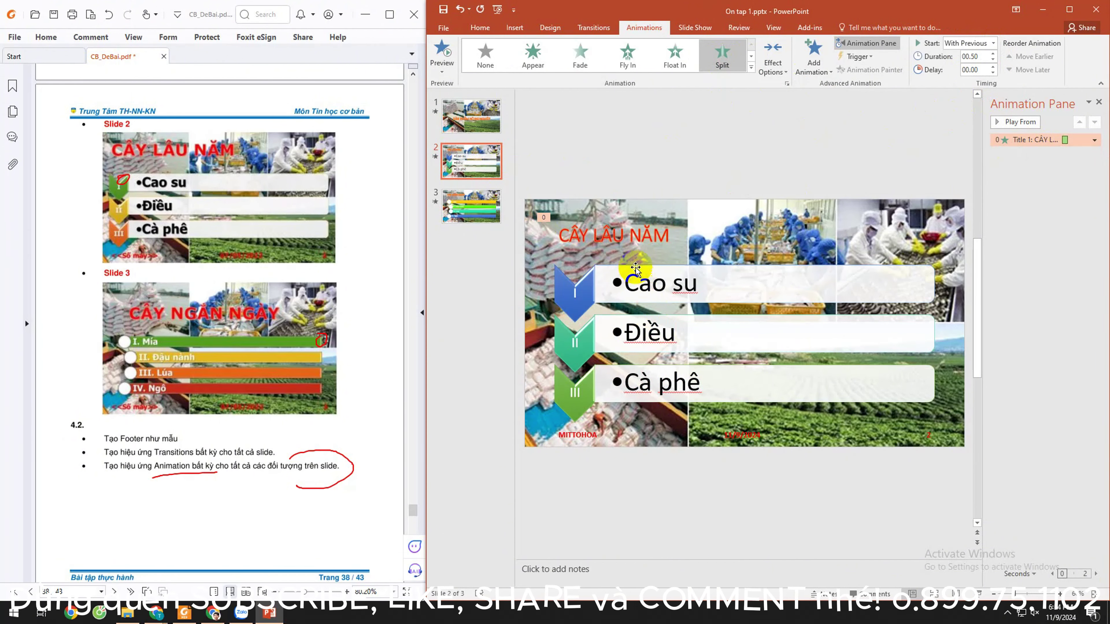
Step: Select the whole SmartArt crop list and apply the Appear animation
left_click(609, 262)
left_click(555, 286)
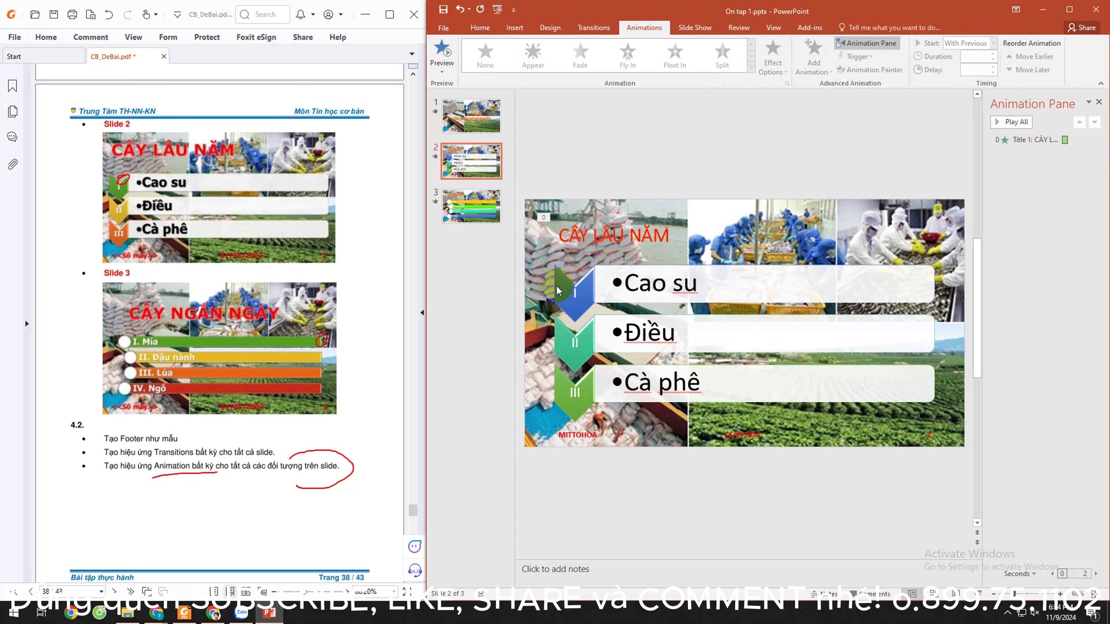
left_click(709, 395)
left_click(714, 421)
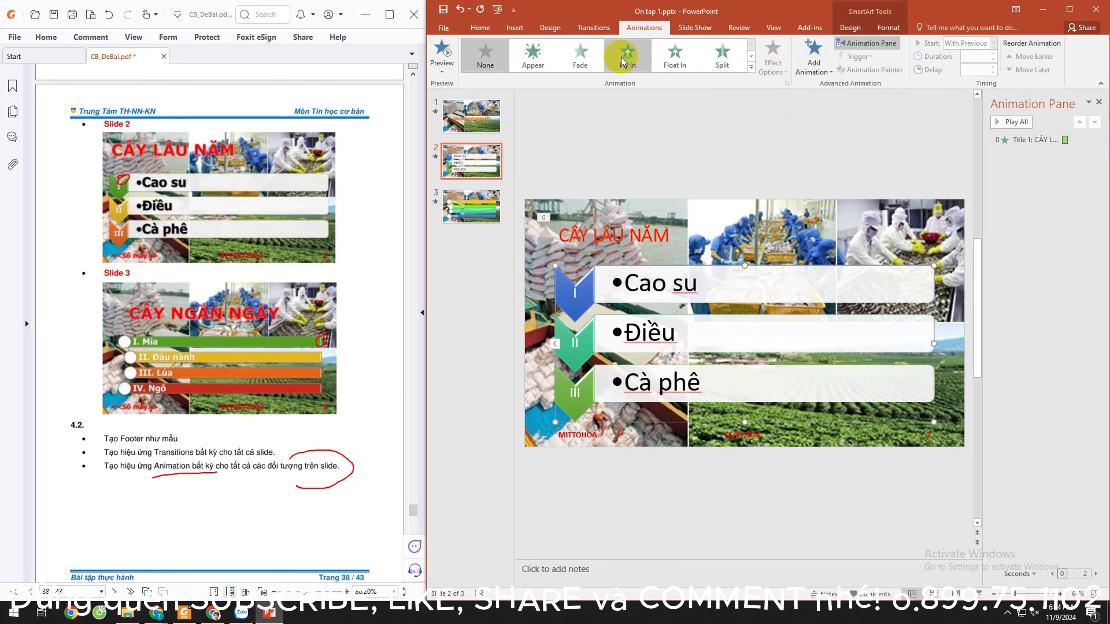
left_click(533, 54)
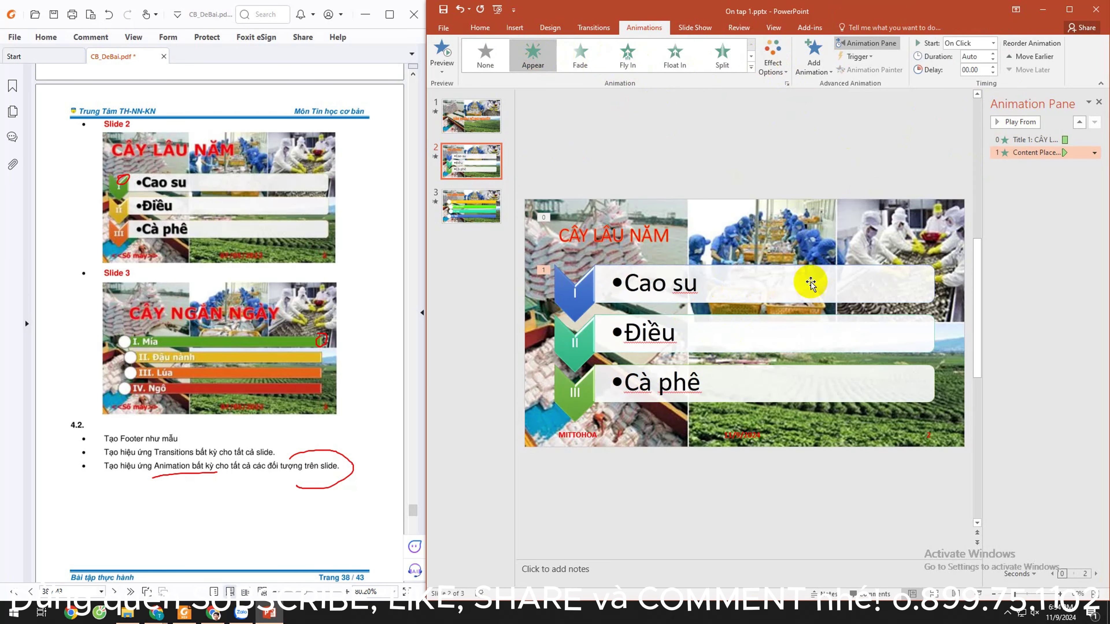
Step: Set the list's Appear animation to start After Previous
left_click(1026, 152)
left_click(993, 43)
left_click(970, 65)
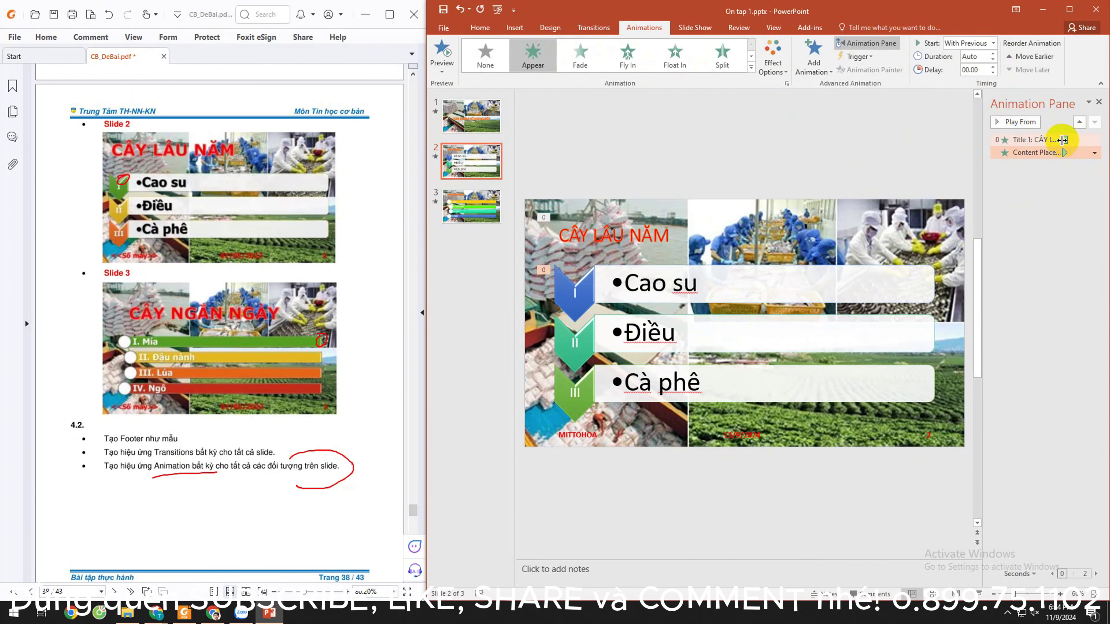
left_click(992, 43)
left_click(966, 79)
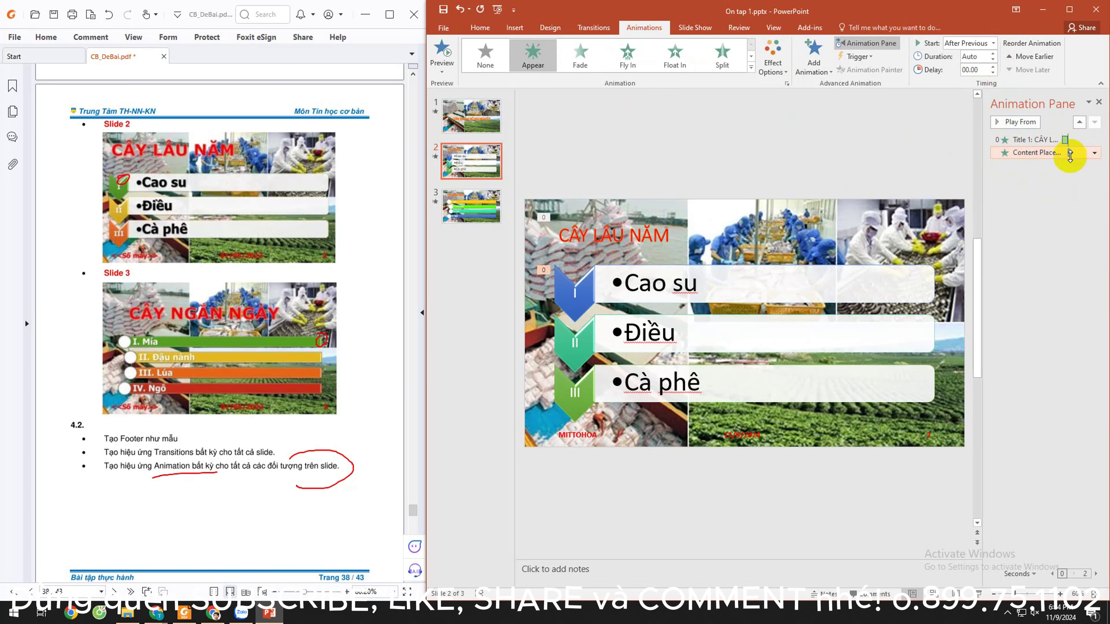
mouse_move(1041, 153)
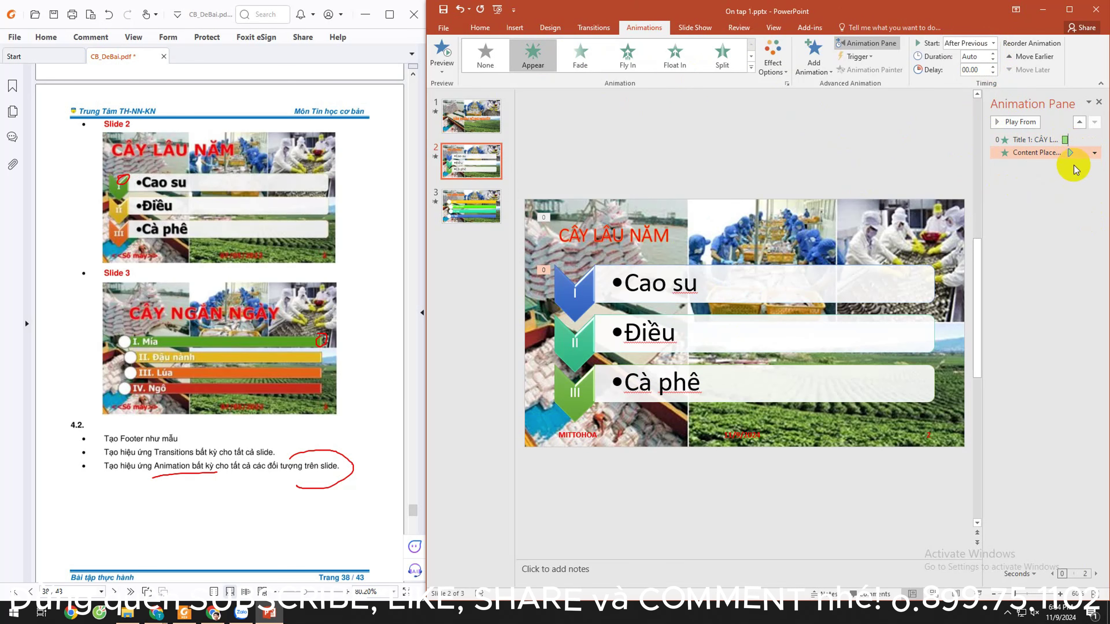
left_click(1074, 151)
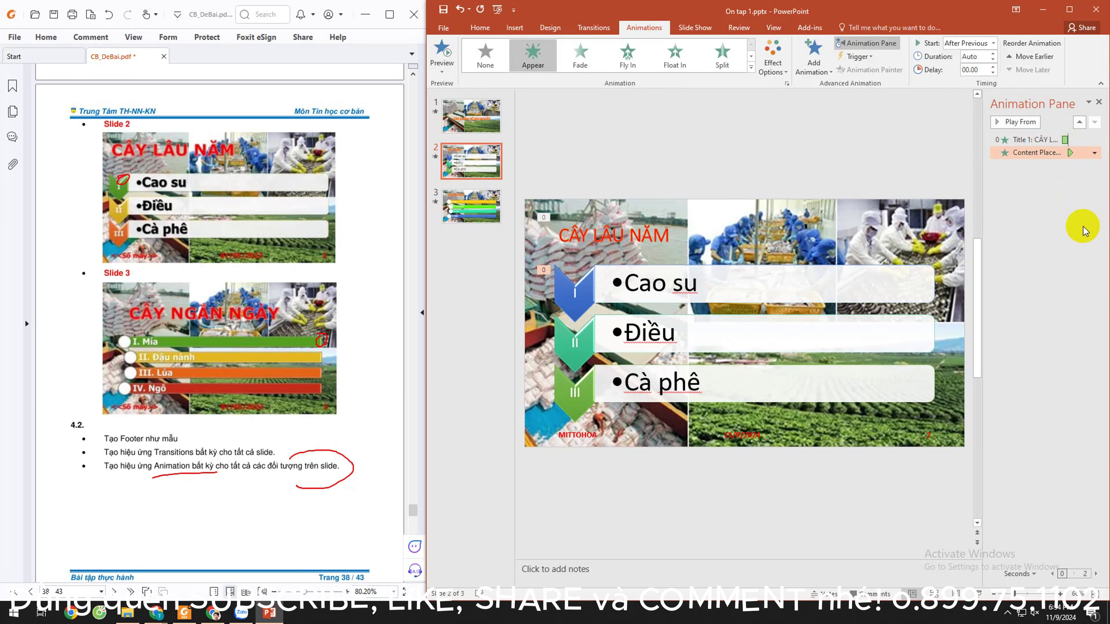
left_click(661, 187)
left_click(694, 28)
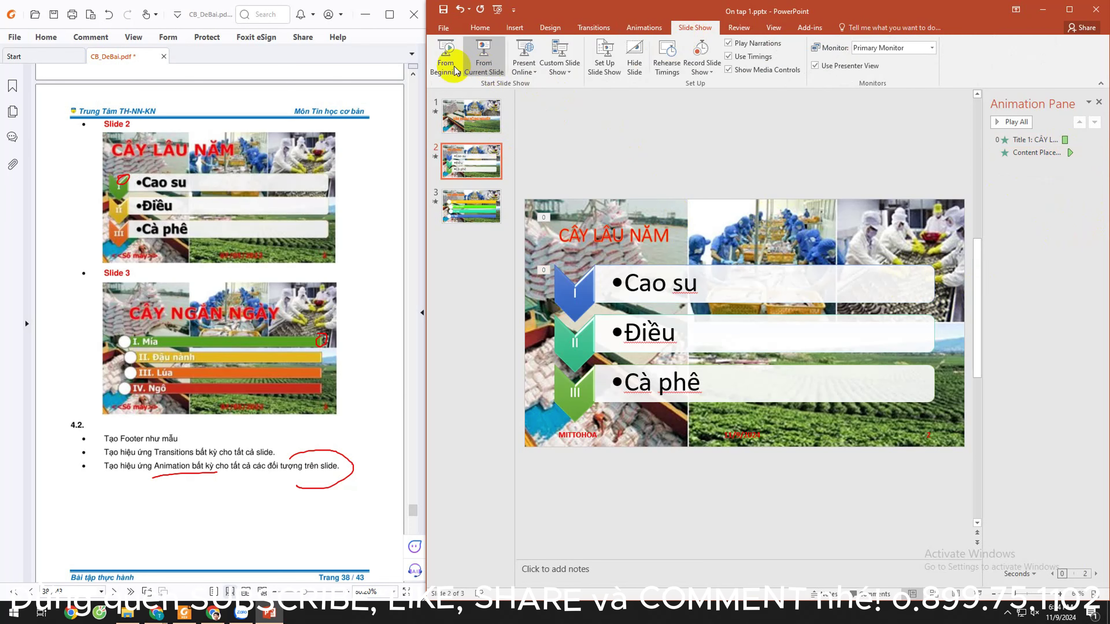
Step: Play the slideshow from the beginning with F5, end it, and return to slide 1
key("F5")
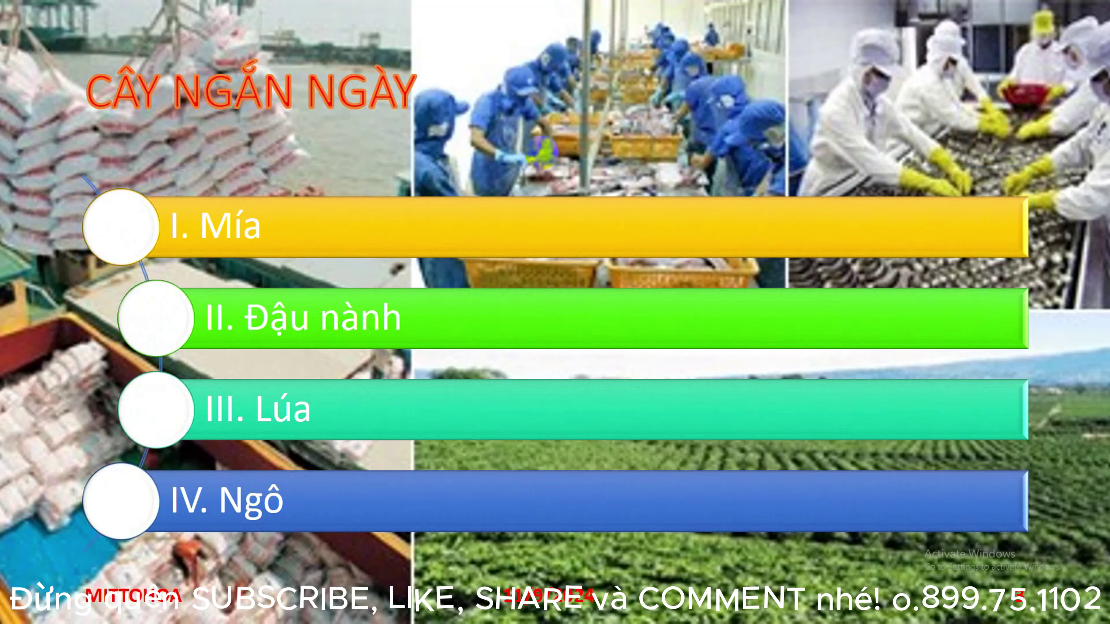
key("Escape")
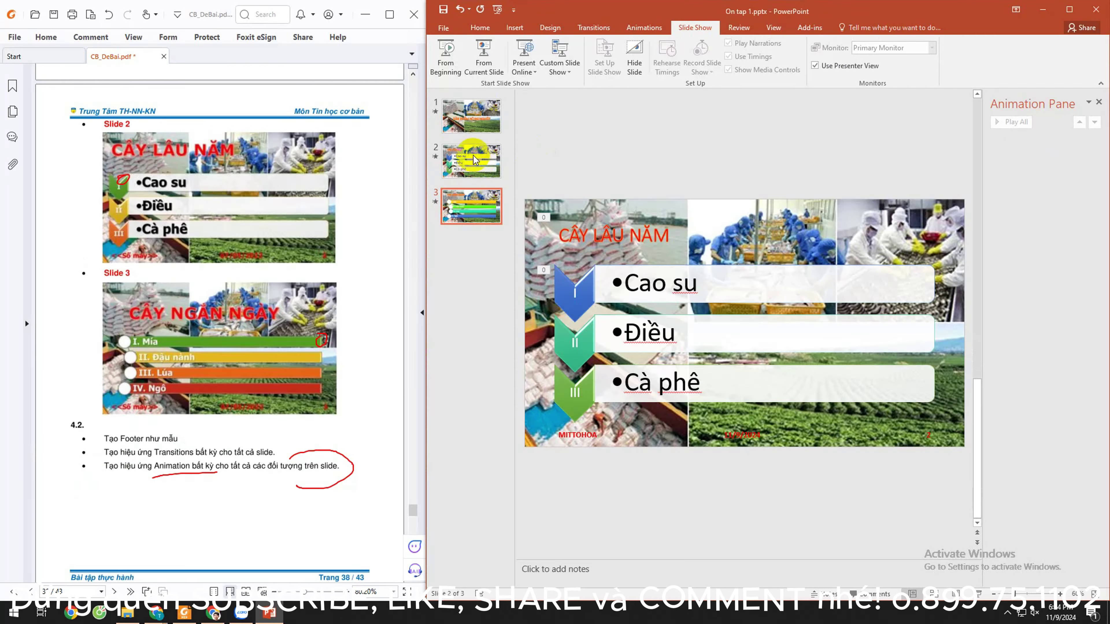
left_click(471, 117)
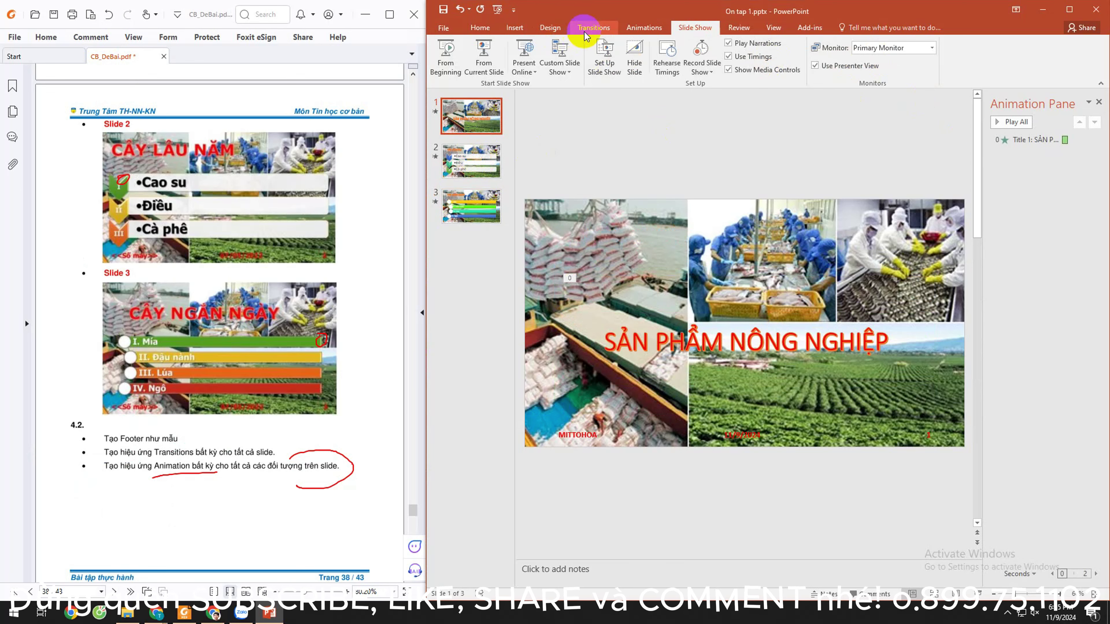
Step: Set the slide 1 title's Fly In animation duration to 1.25 seconds
left_click(593, 27)
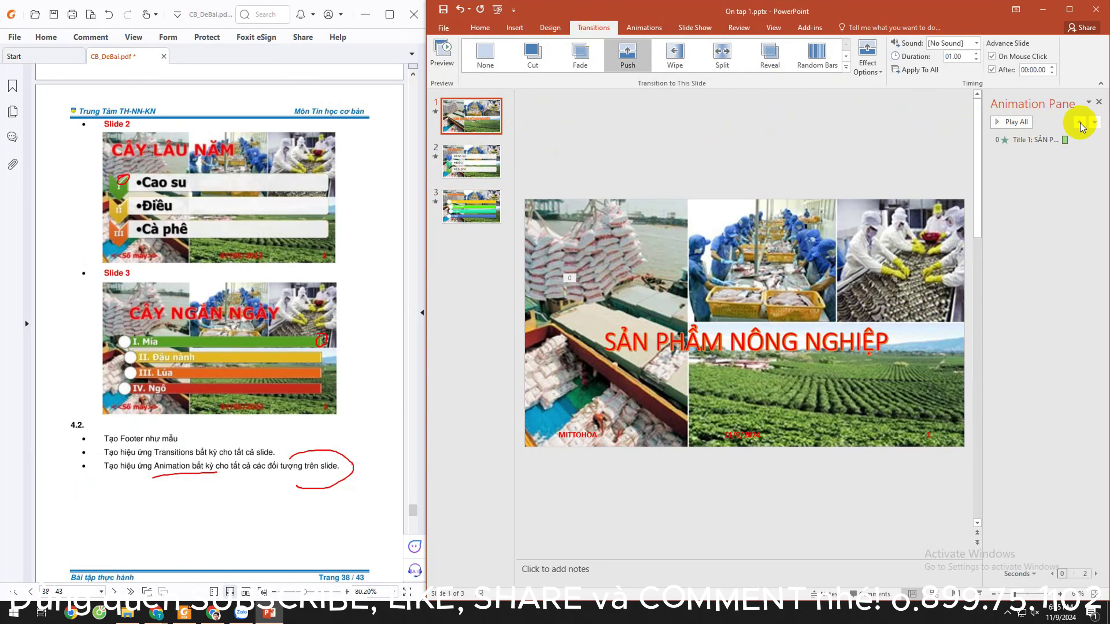
left_click(723, 336)
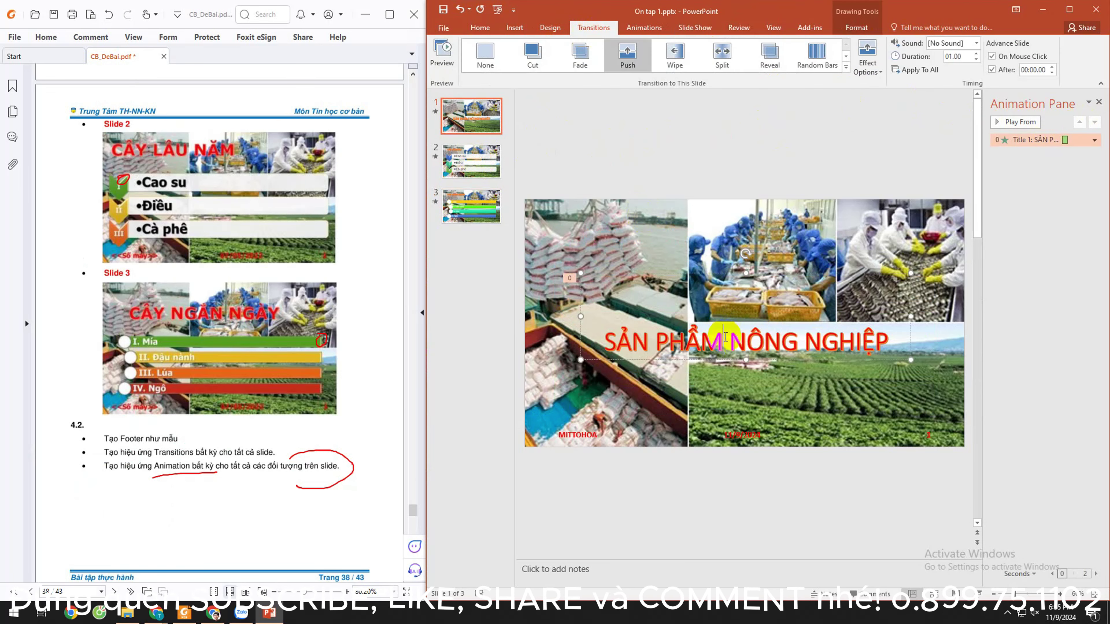
left_click(707, 276)
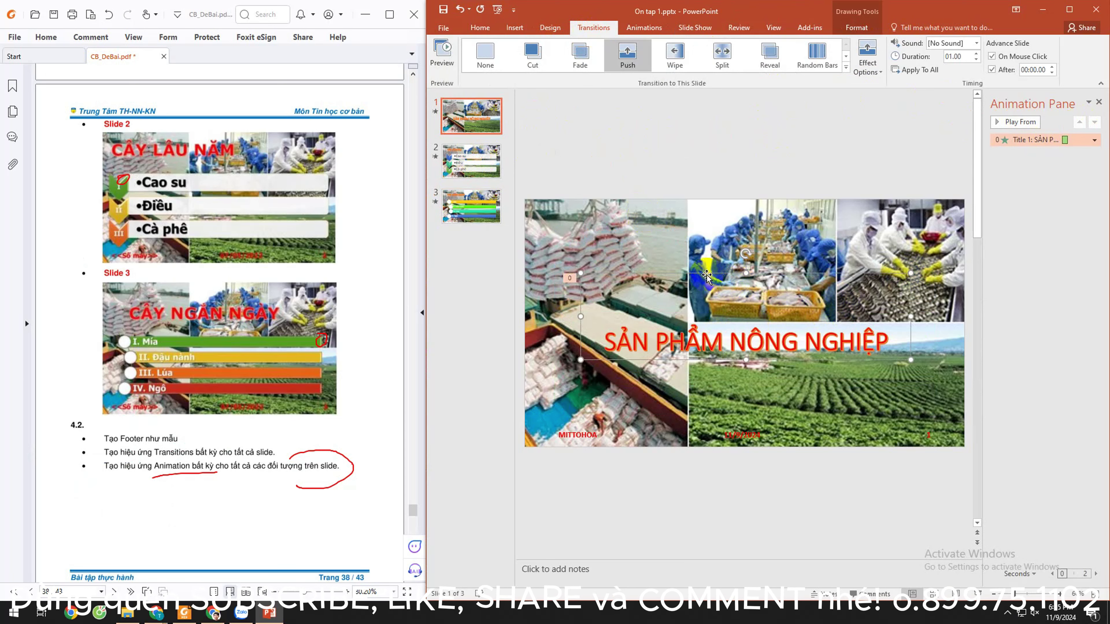
left_click(545, 141)
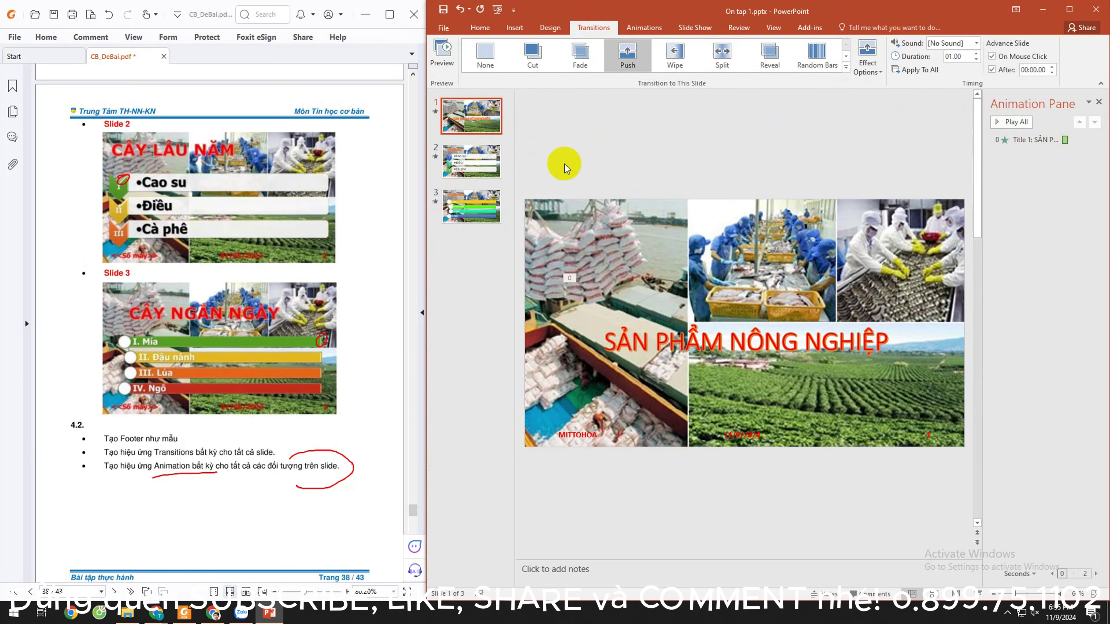
left_click(690, 329)
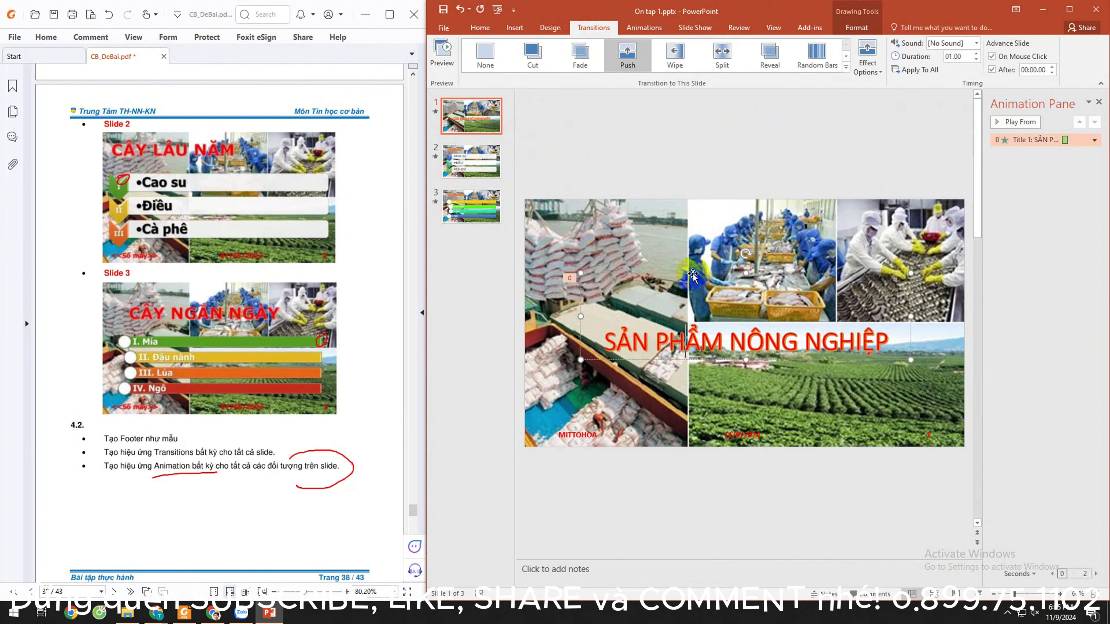
left_click(644, 27)
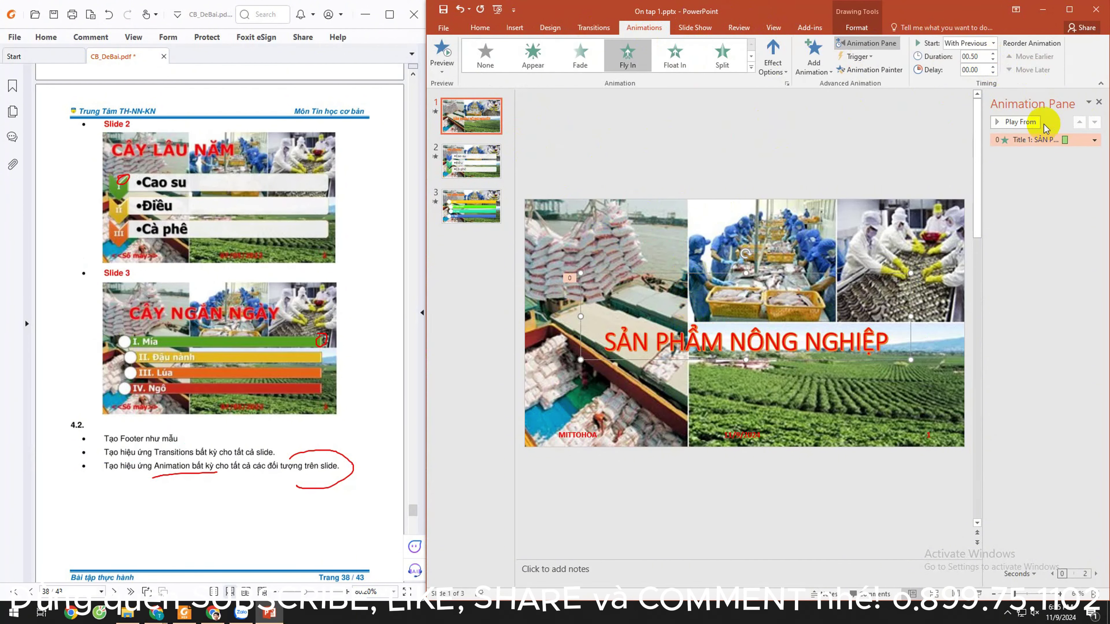
left_click_drag(1066, 140, 1077, 143)
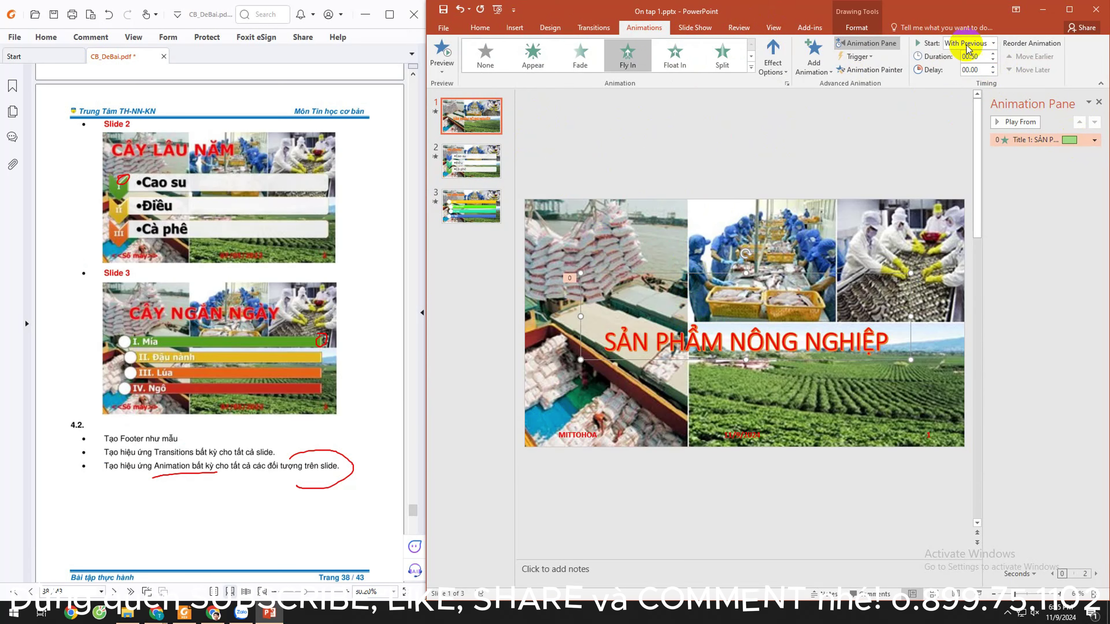
left_click(993, 65)
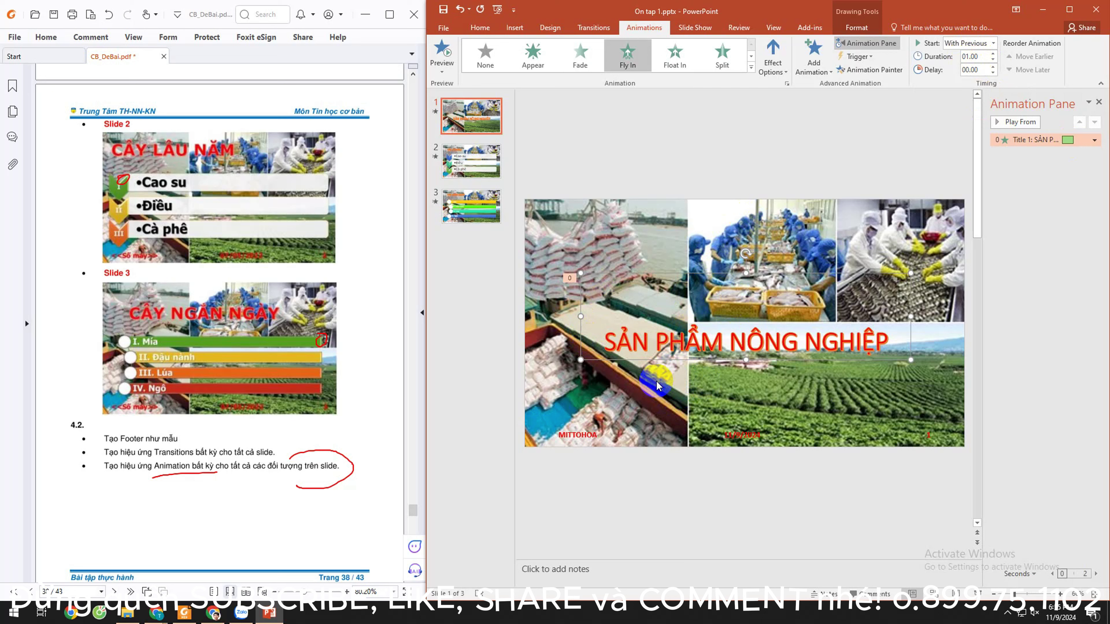
Step: Run the slideshow from the beginning and click through all three slides to the end
left_click(639, 146)
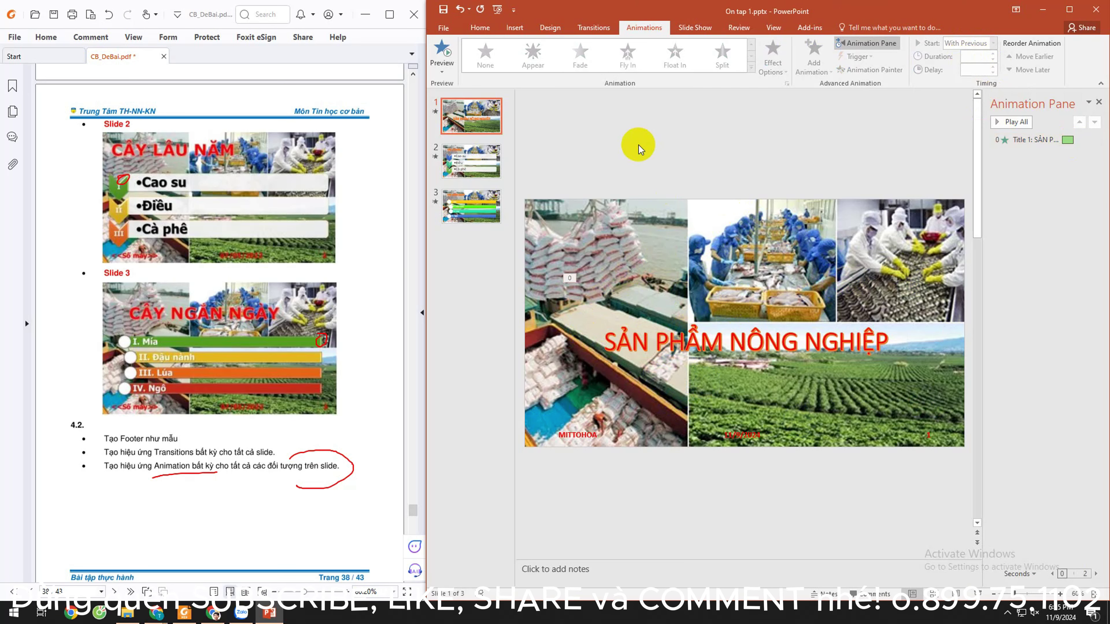
left_click(697, 28)
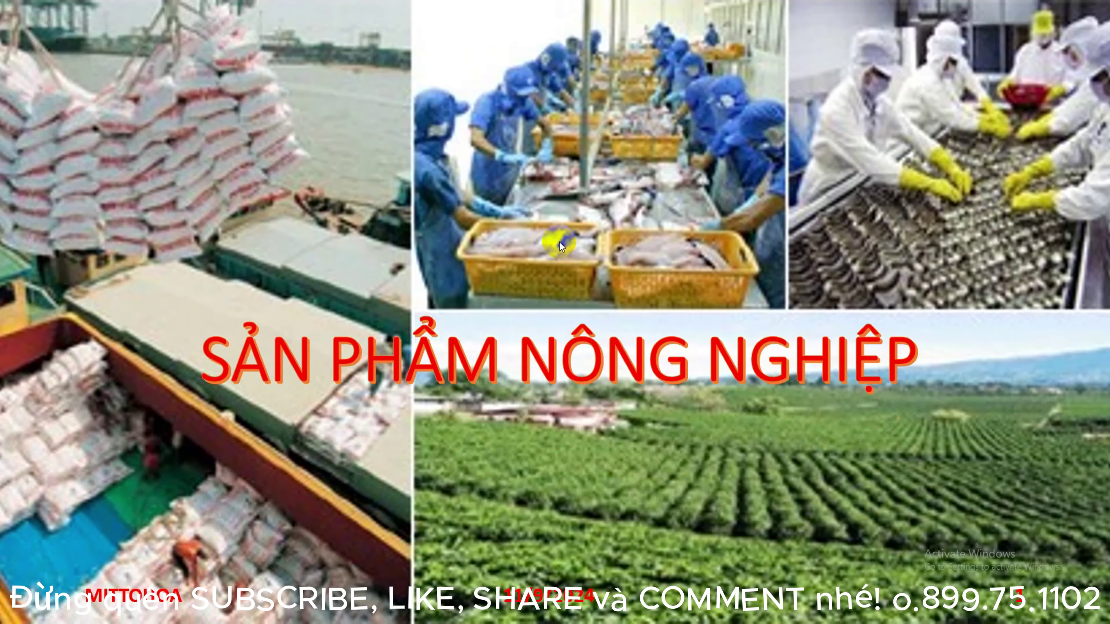
left_click(562, 251)
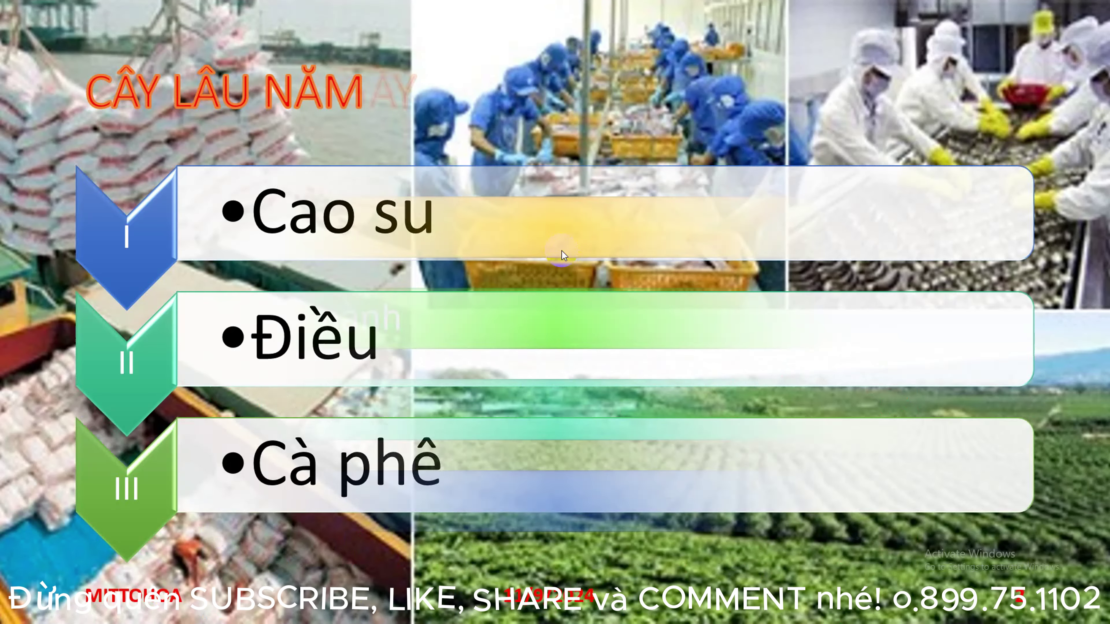
left_click(562, 251)
key("Escape")
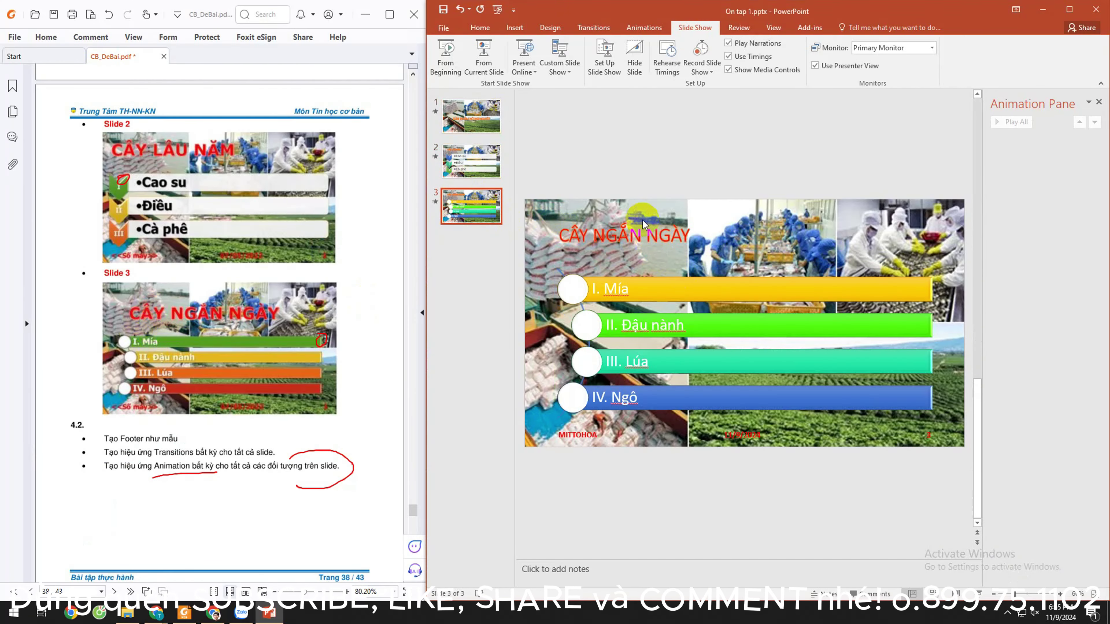
Step: Switch from the CÂY NGẮN NGÀY slide back to slide 2, CÂY LÂU NĂM, and show its animations
left_click(641, 230)
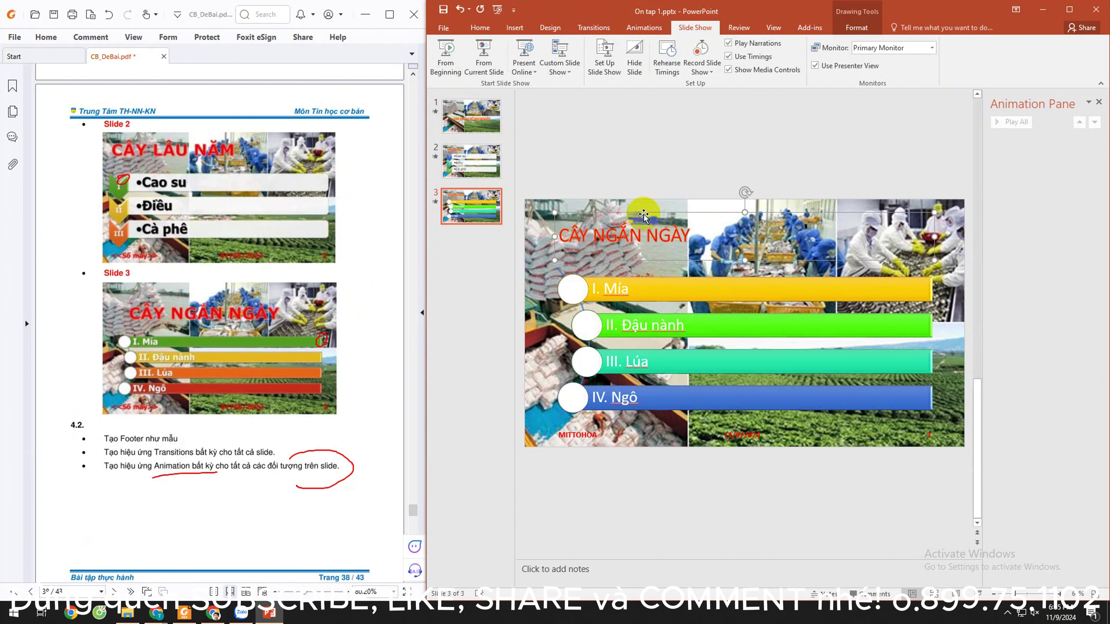
left_click(481, 167)
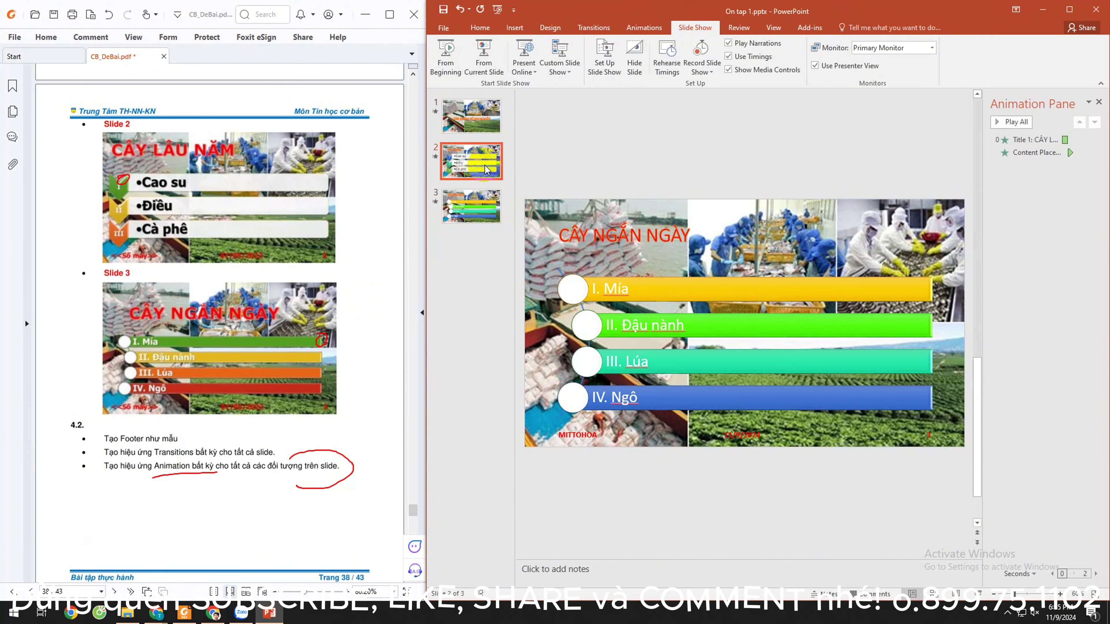
left_click(490, 214)
left_click(471, 175)
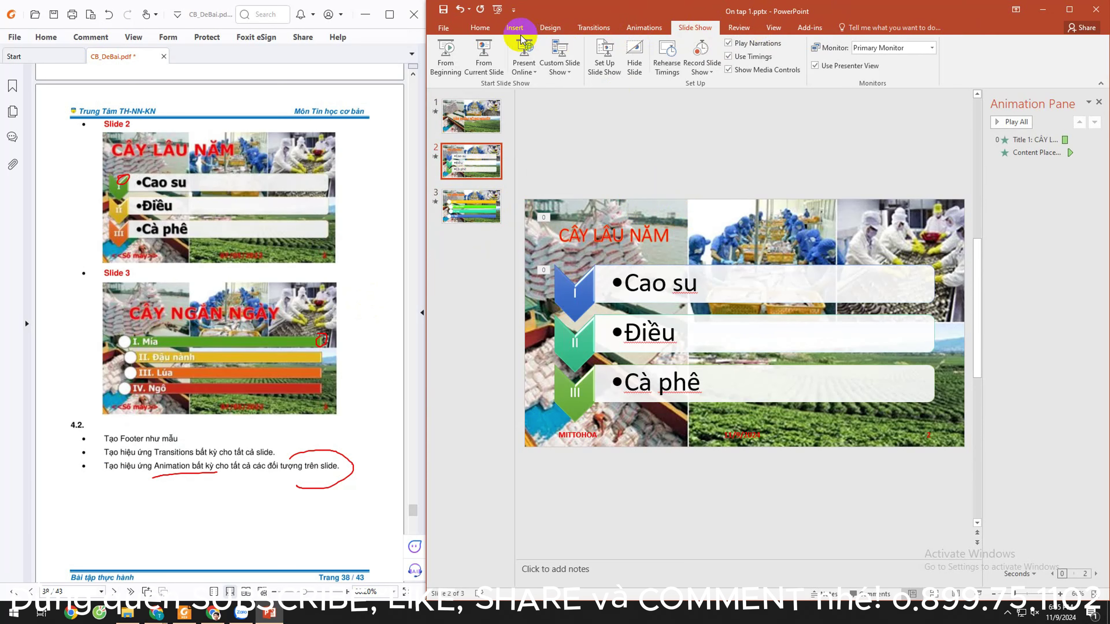
left_click(772, 28)
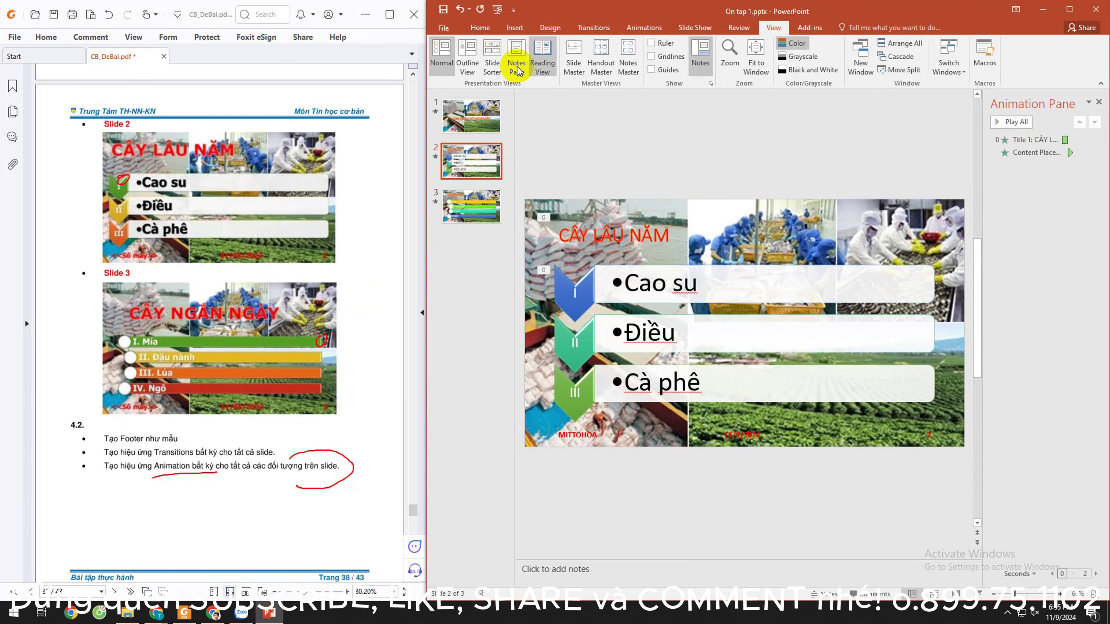
Step: In Slide Master view, review the master title and body placeholder animations, then close Master View
left_click(574, 56)
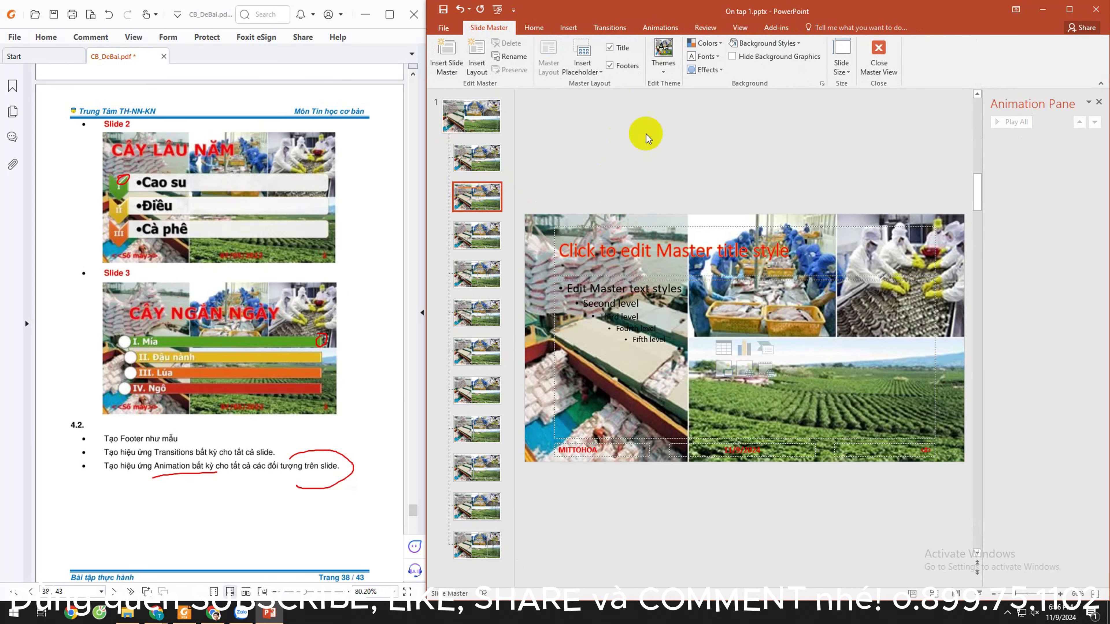
left_click(658, 28)
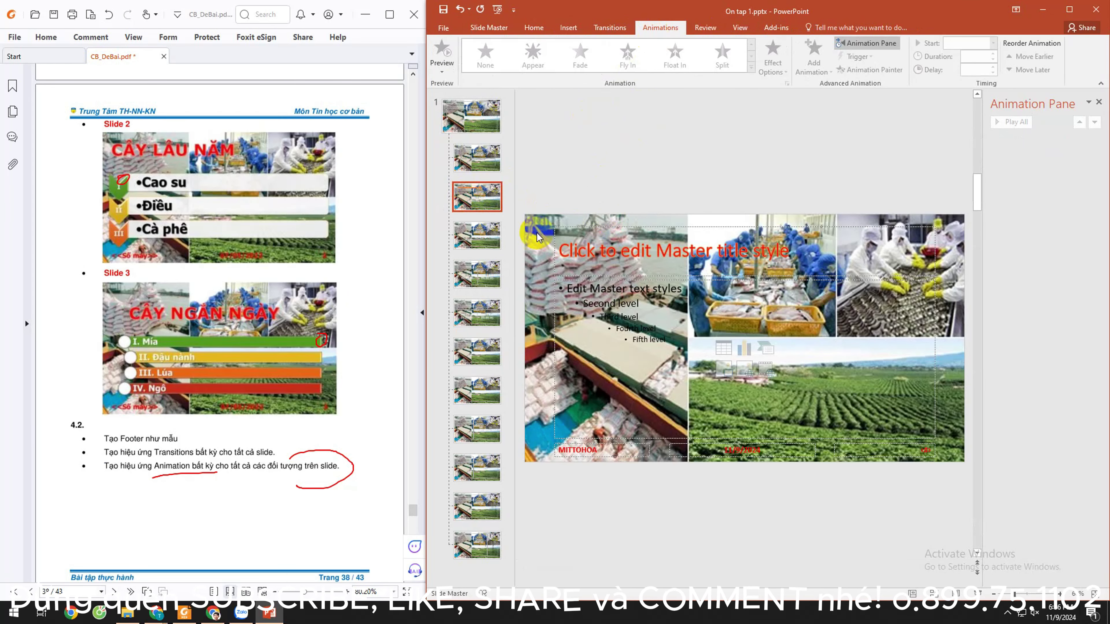
left_click(477, 200)
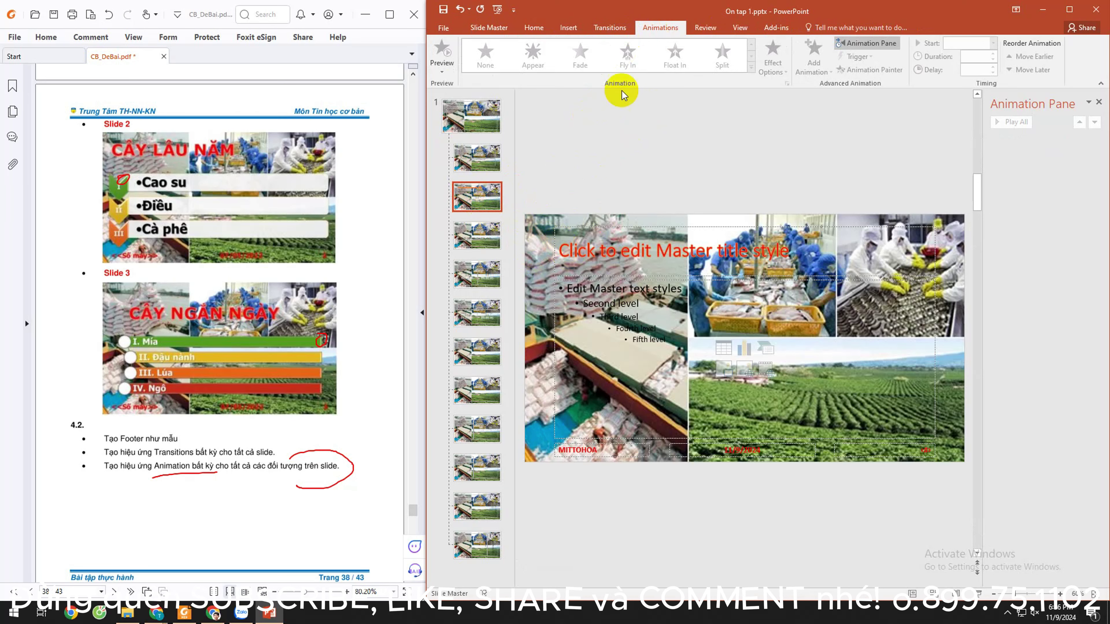
left_click(609, 238)
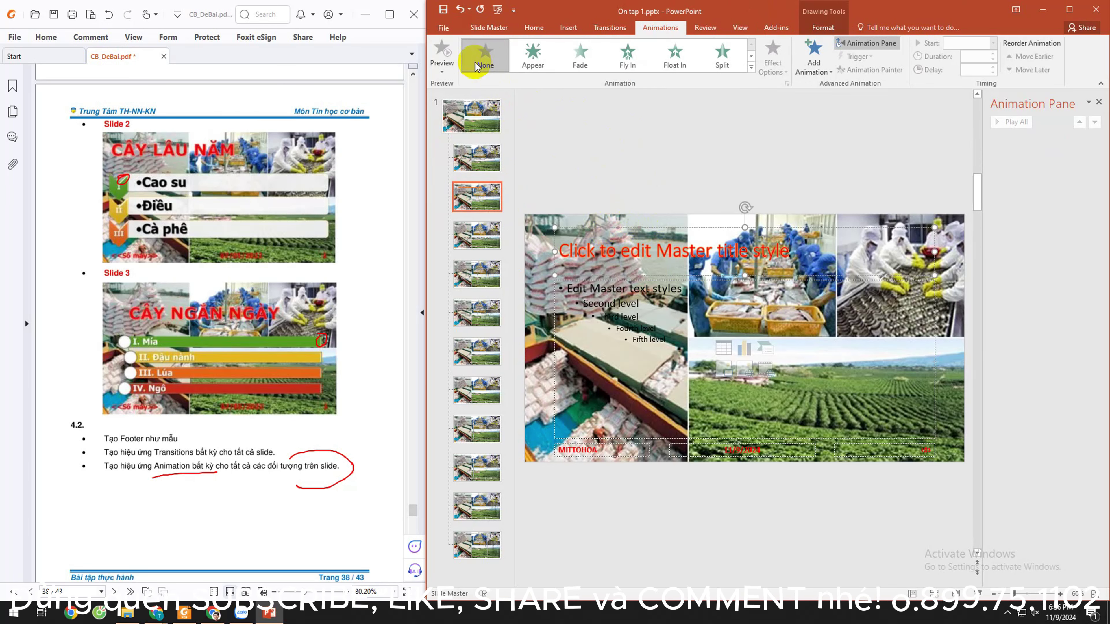
left_click(488, 29)
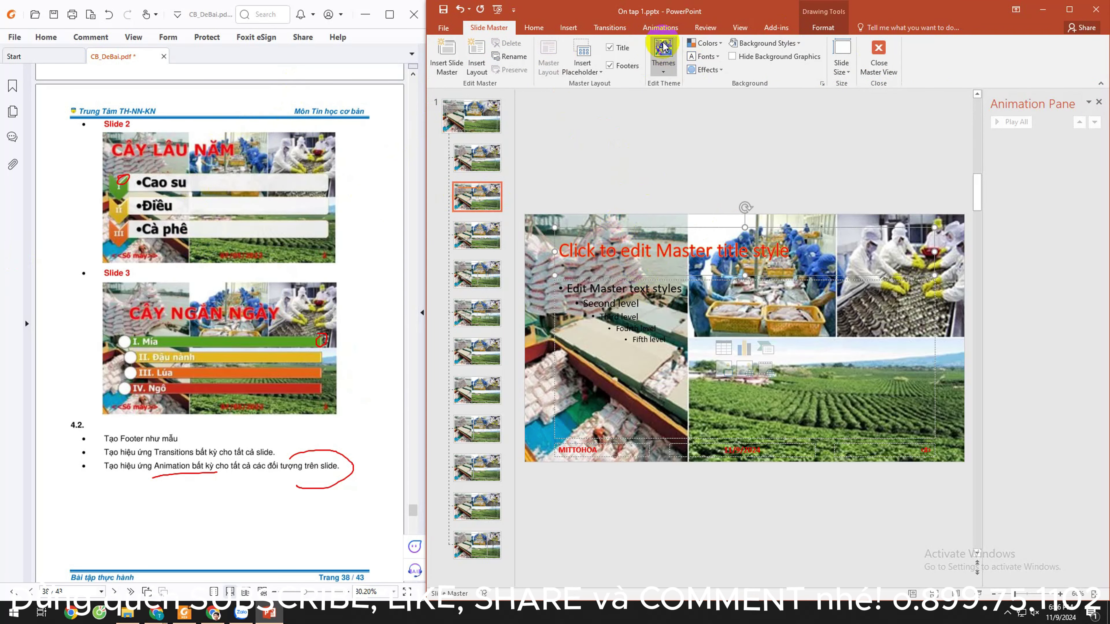
left_click(660, 27)
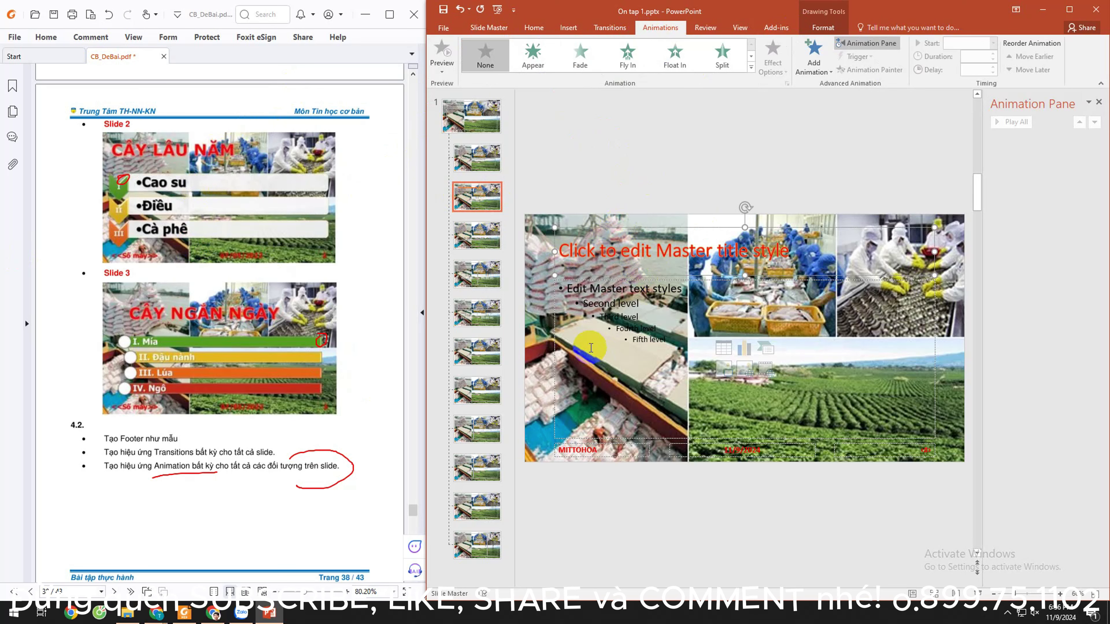
left_click(583, 357)
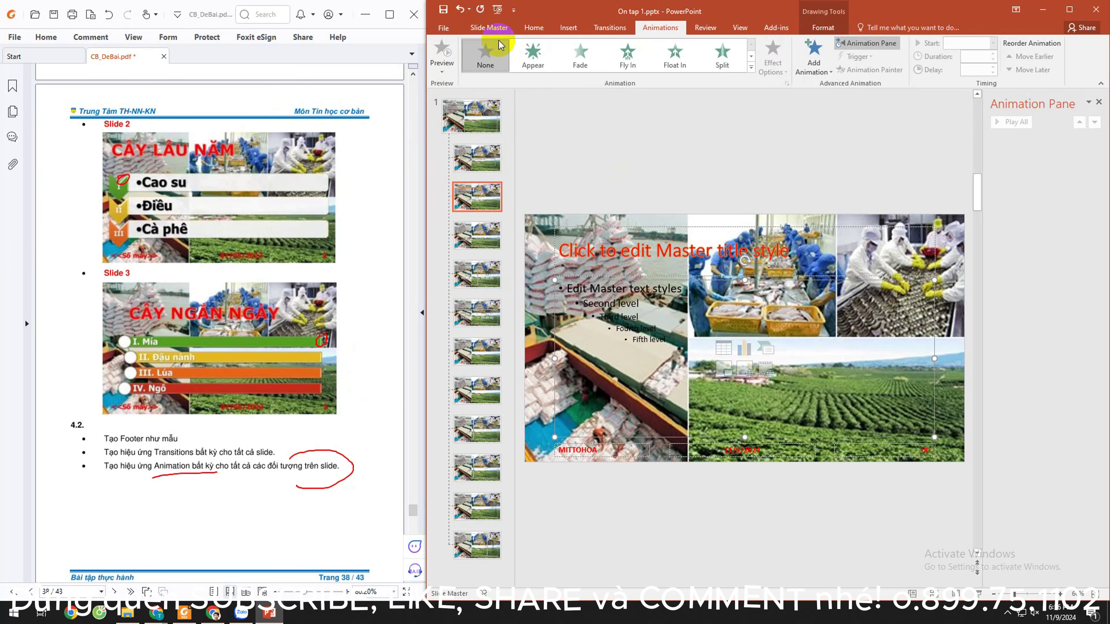
left_click(488, 27)
left_click(879, 57)
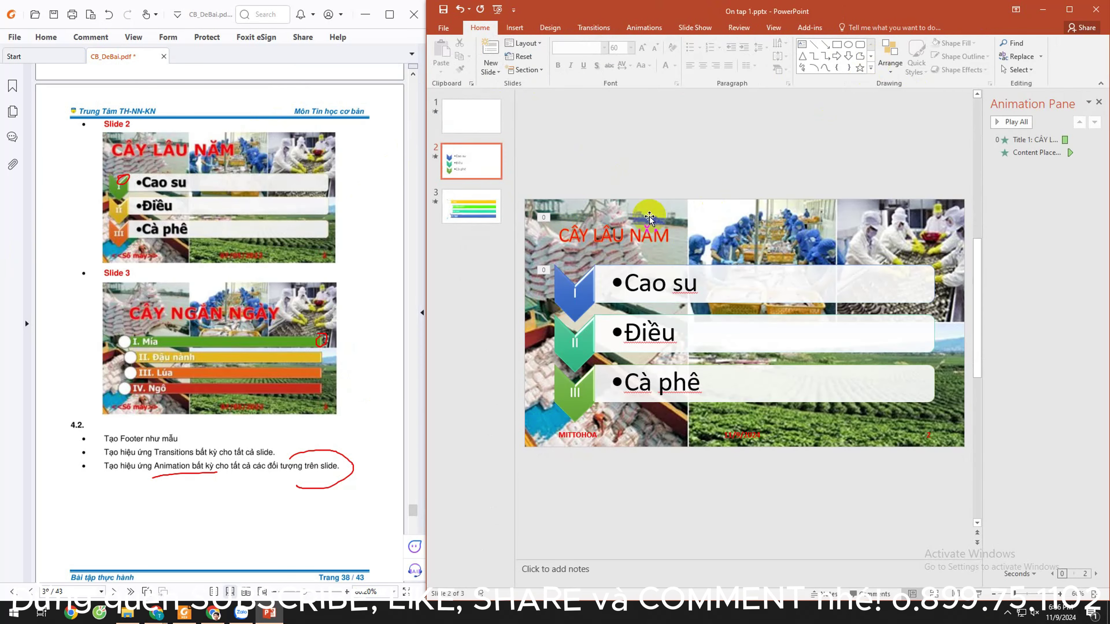
Step: Give slide 3's CÂY NGẮN NGÀY title a Fade animation starting With Previous
left_click(471, 205)
left_click(630, 225)
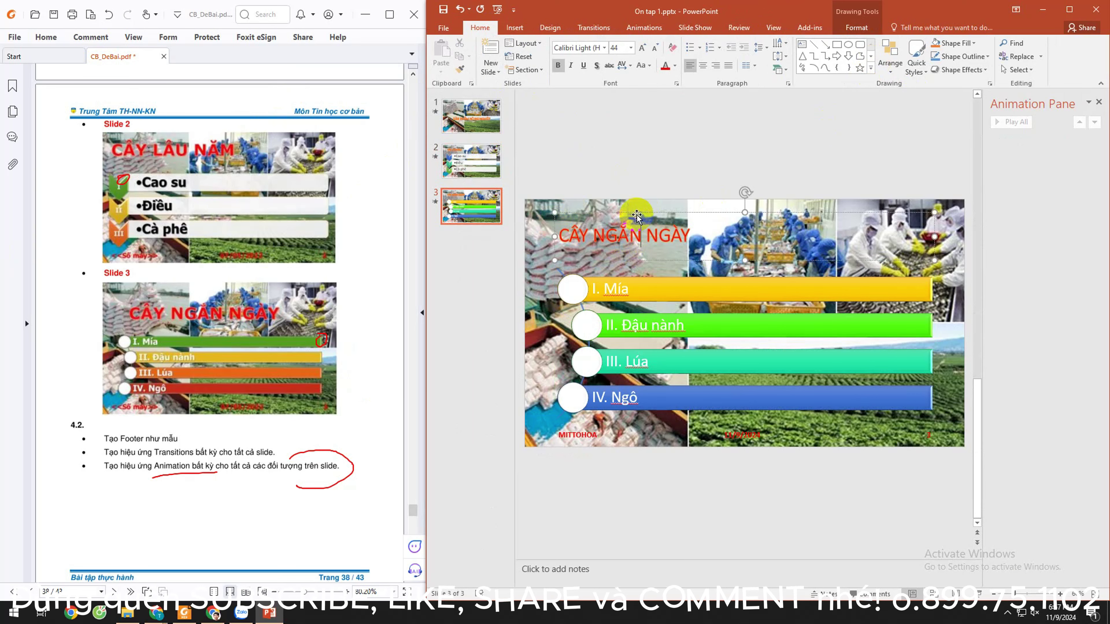
left_click(643, 27)
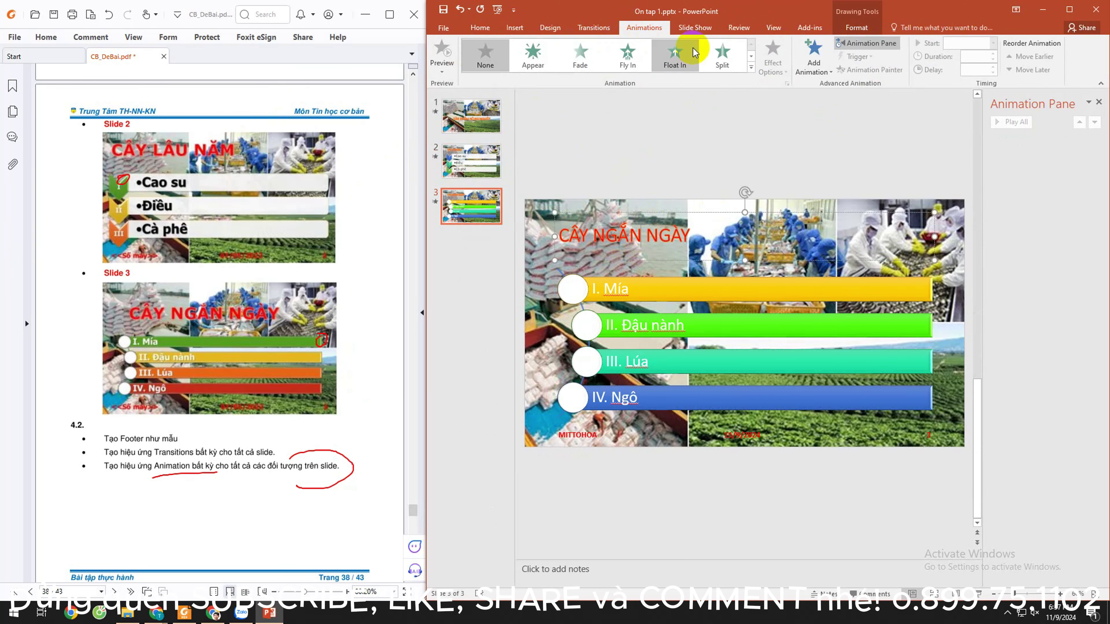
left_click(579, 54)
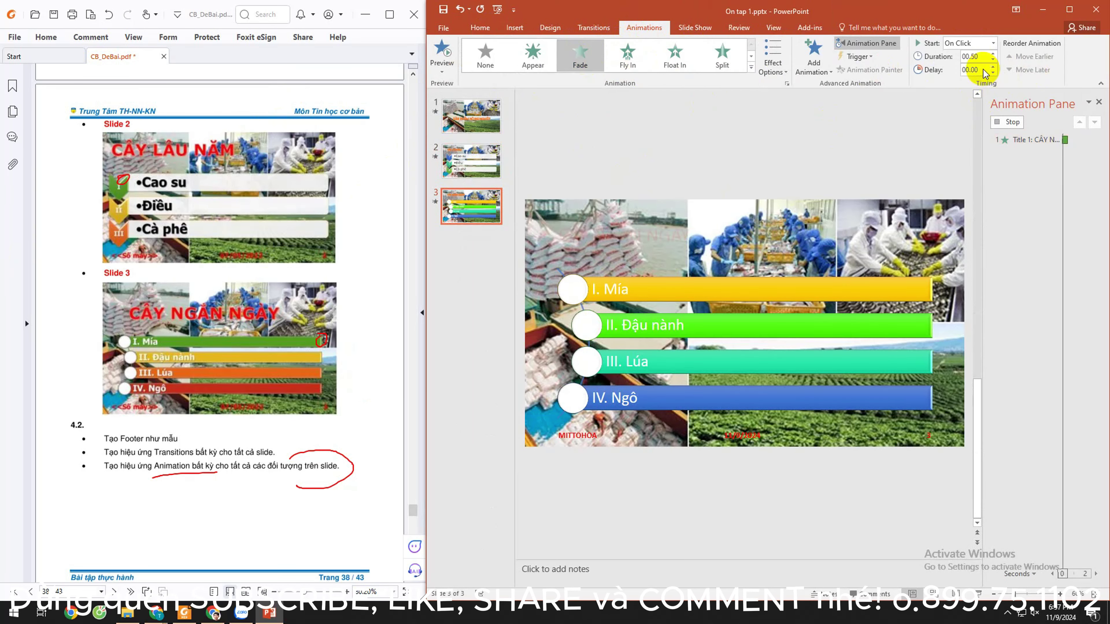
left_click(992, 43)
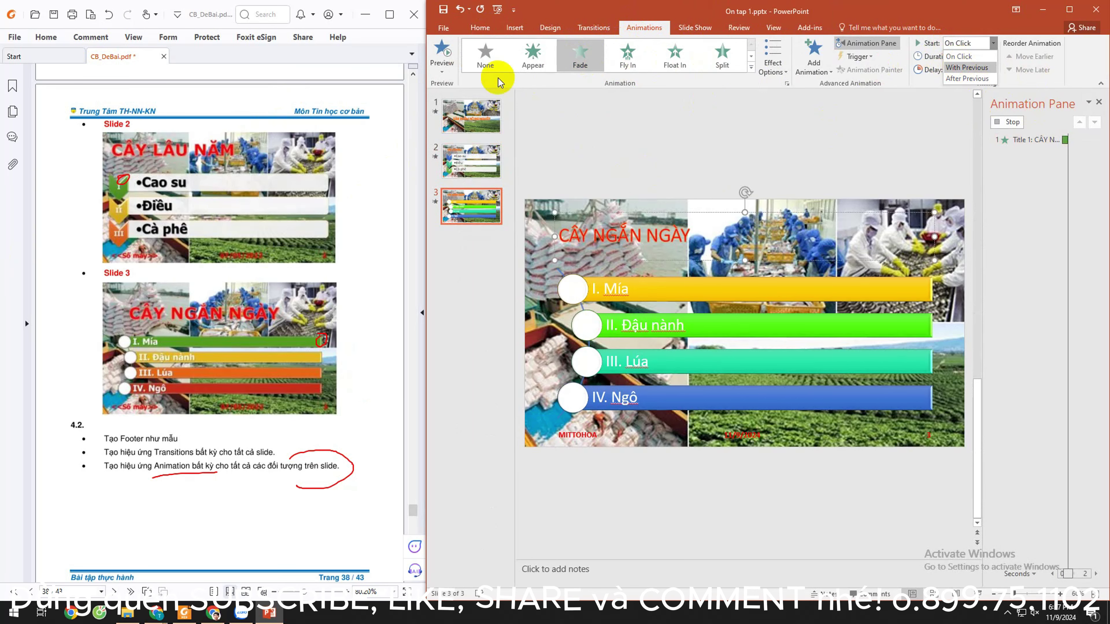
key("Return")
Step: Animate the four-item SmartArt list with Float In, starting After Previous
left_click(638, 368)
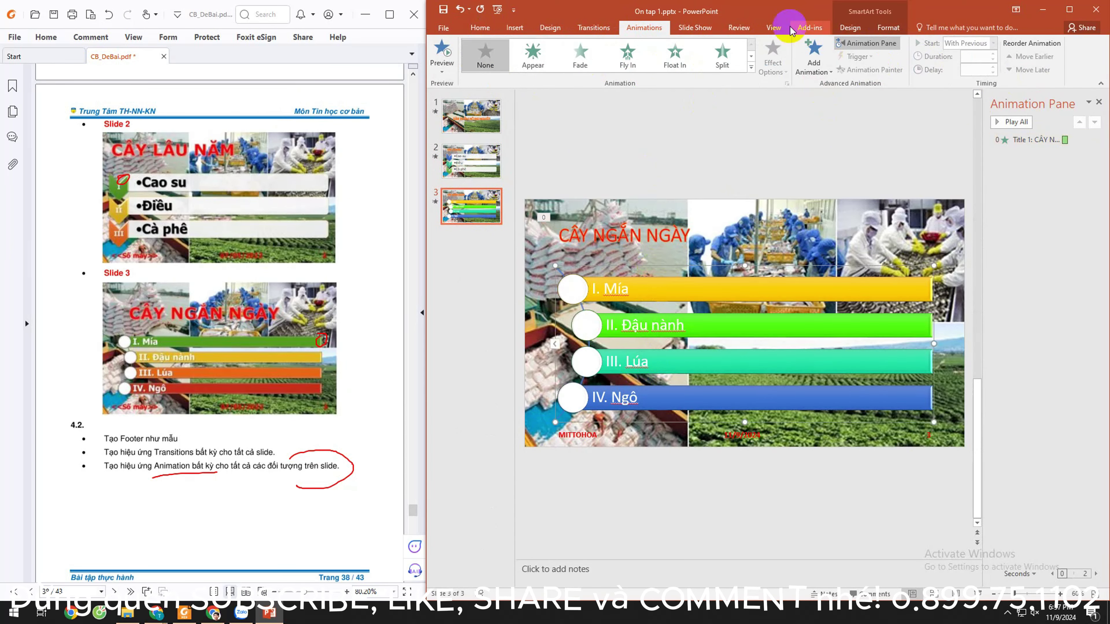
left_click(674, 54)
left_click(993, 42)
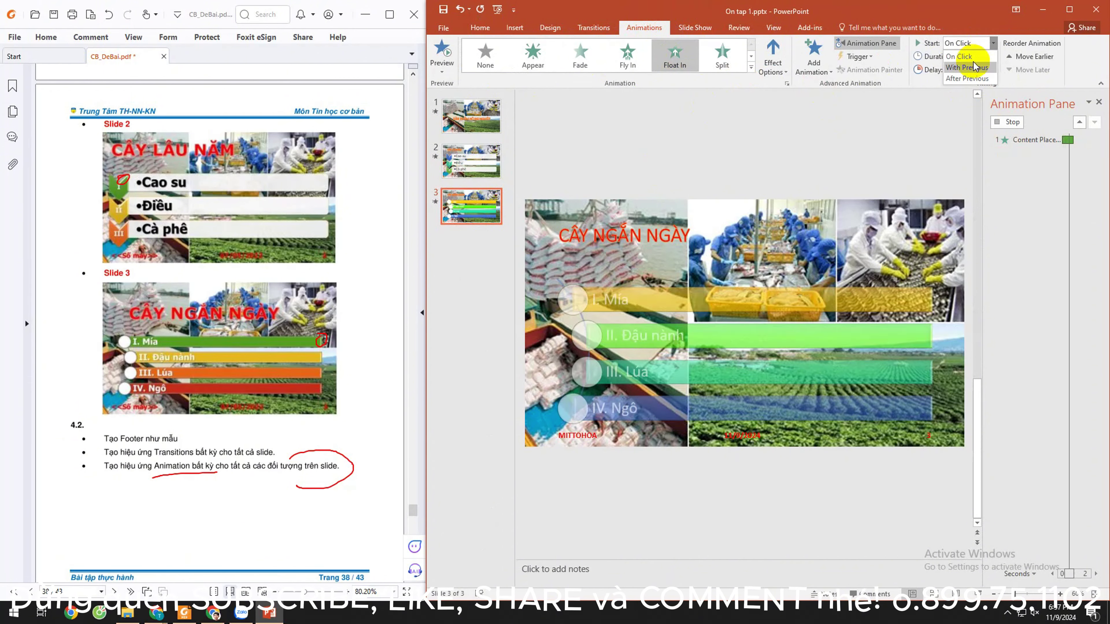
left_click(967, 78)
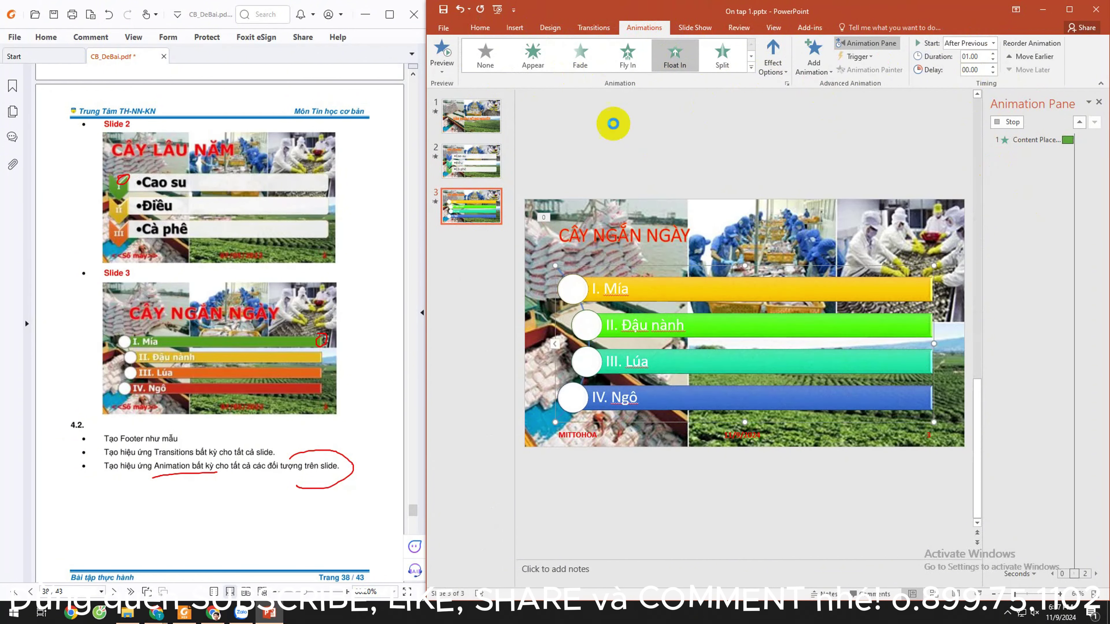
left_click(694, 28)
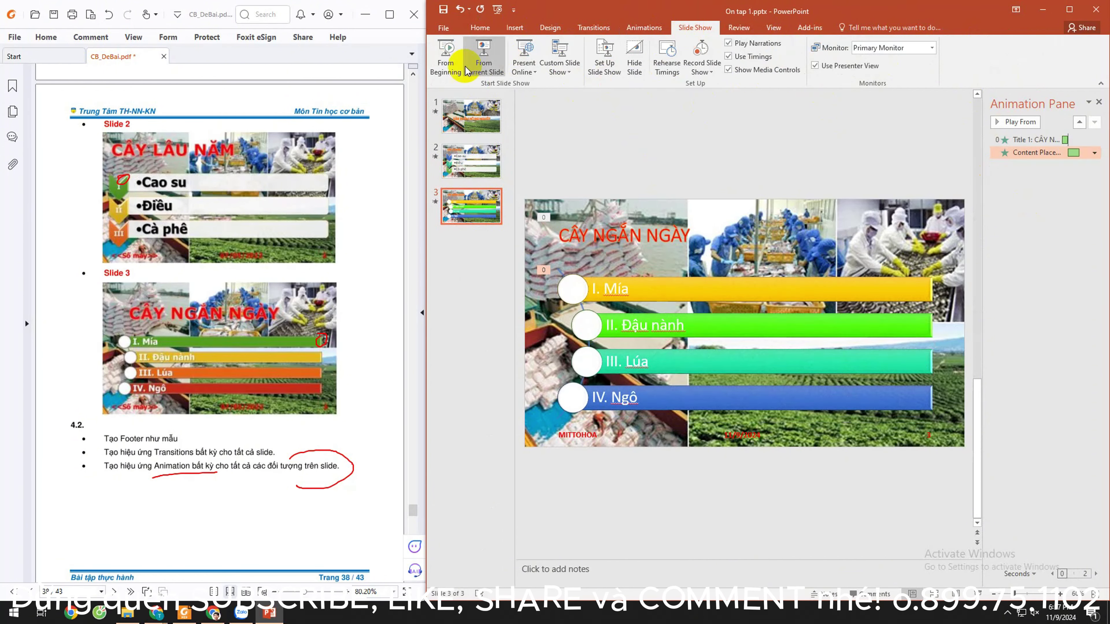
left_click(446, 57)
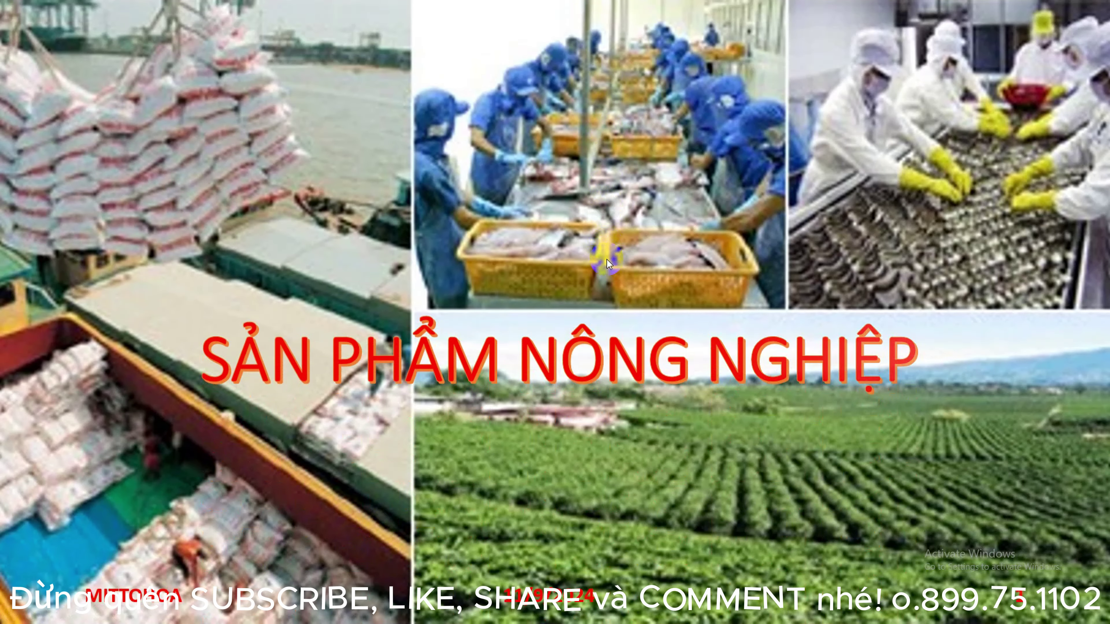
left_click(607, 259)
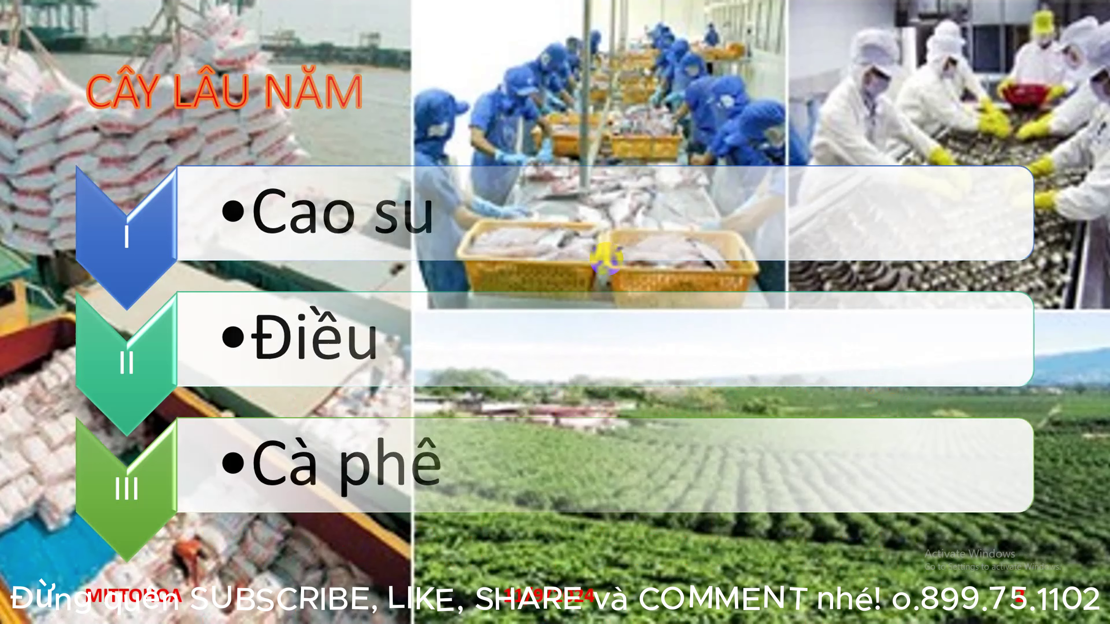
left_click(607, 259)
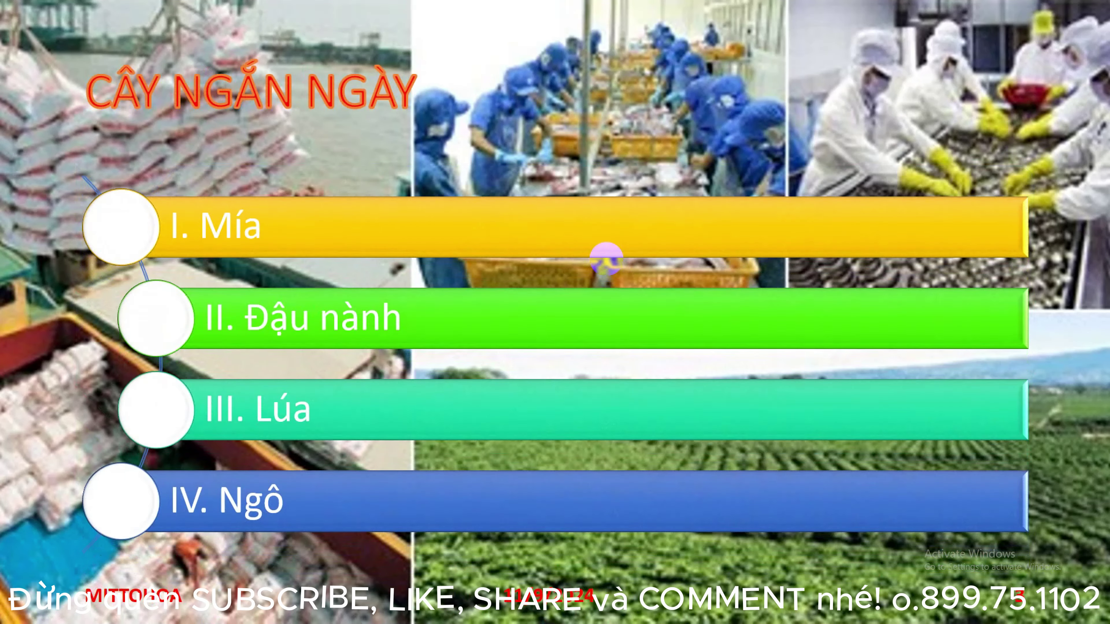
left_click(606, 259)
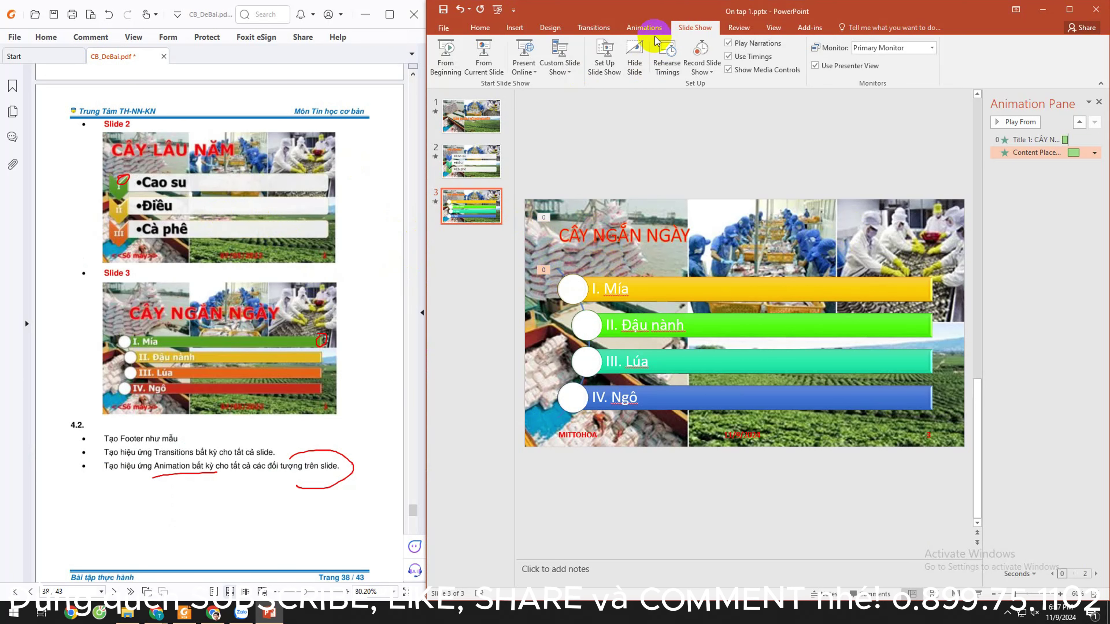
left_click(640, 28)
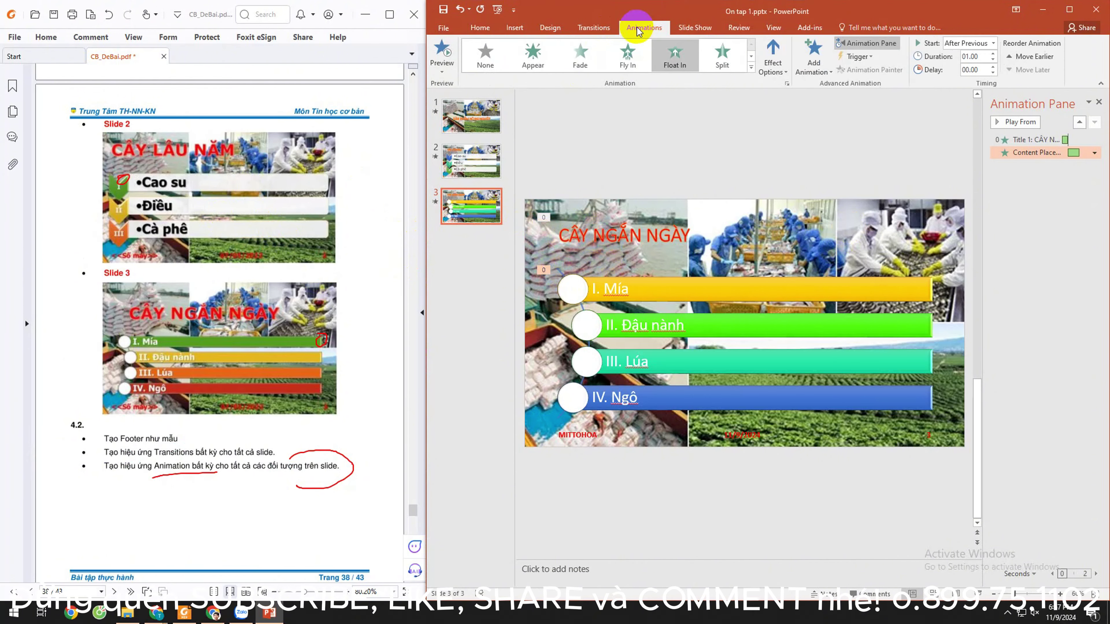
scroll(264, 415, "down", 4)
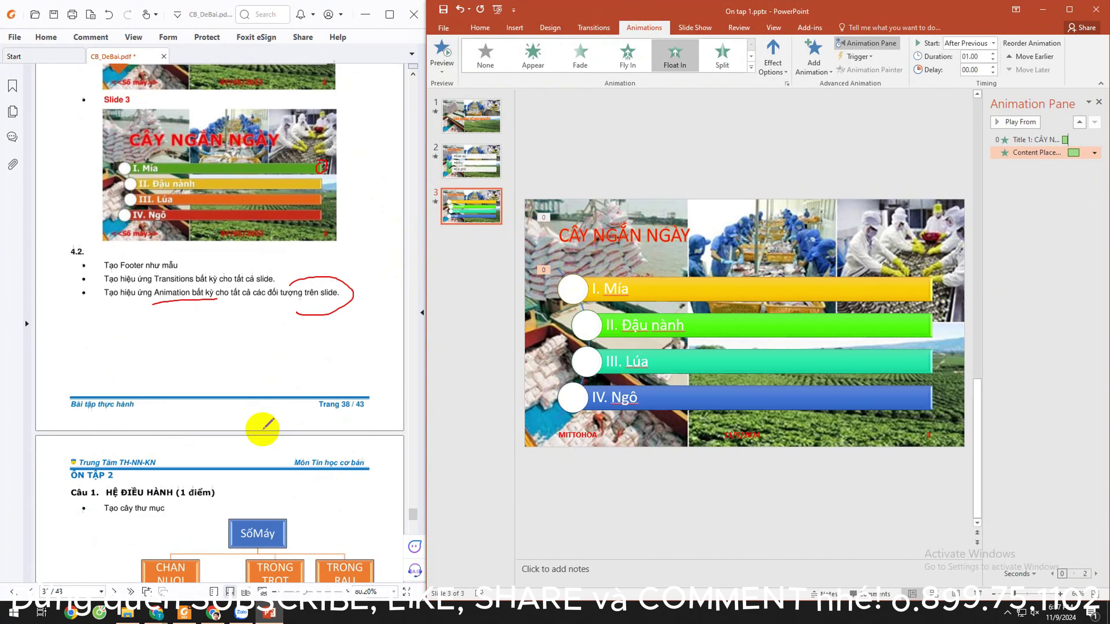
scroll(262, 429, "up", 2)
scroll(262, 429, "down", 2)
scroll(262, 426, "up", 2)
scroll(262, 419, "up", 1)
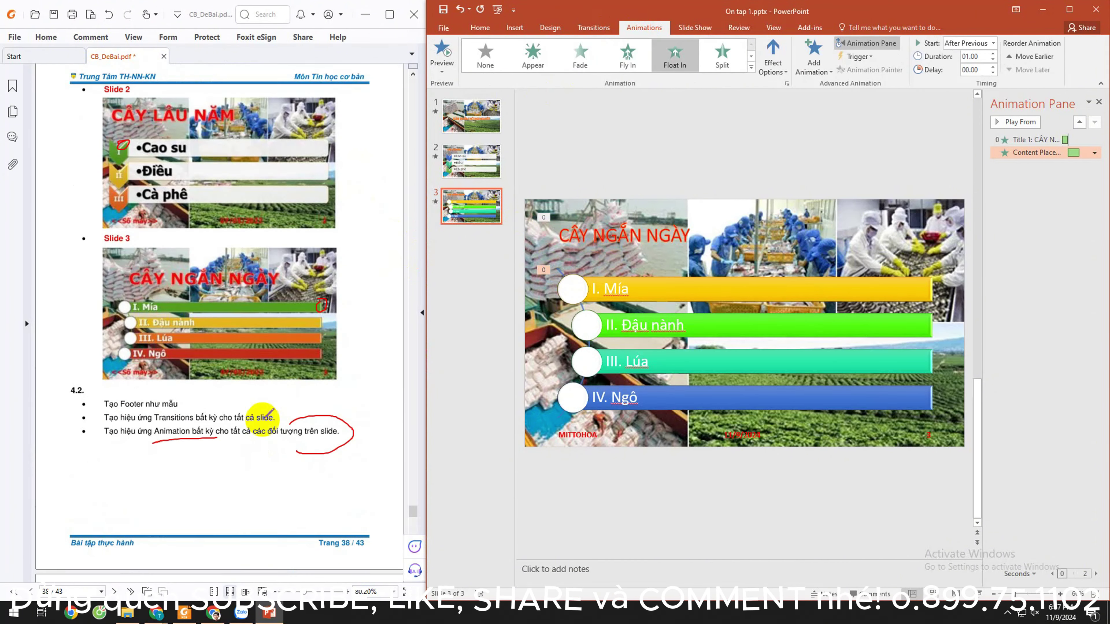
scroll(262, 417, "up", 2)
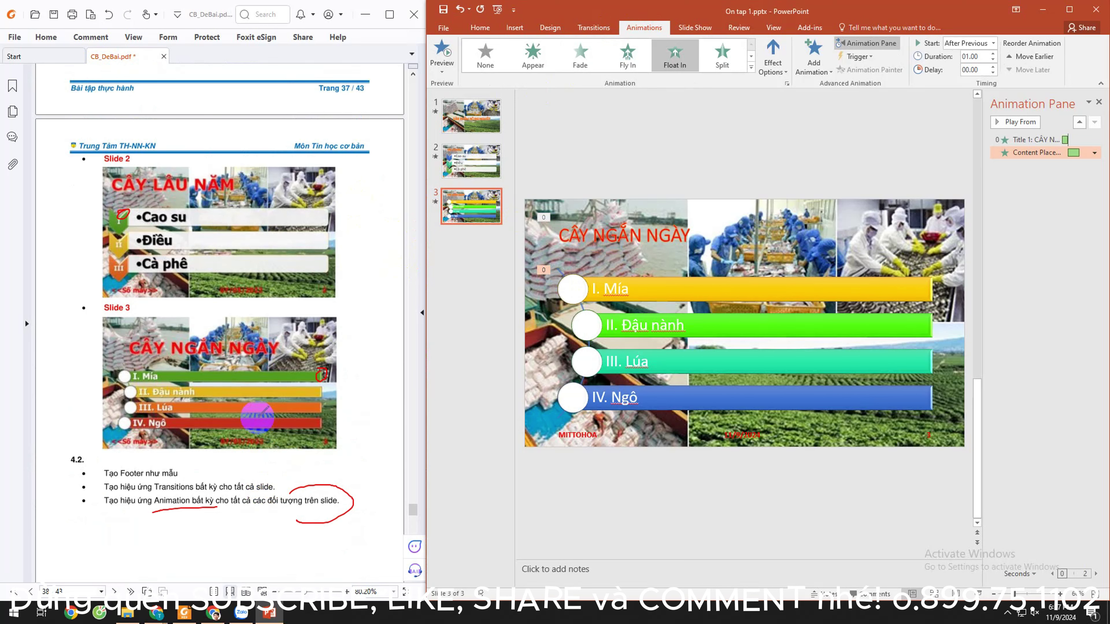
scroll(258, 417, "up", 2)
scroll(258, 418, "down", 2)
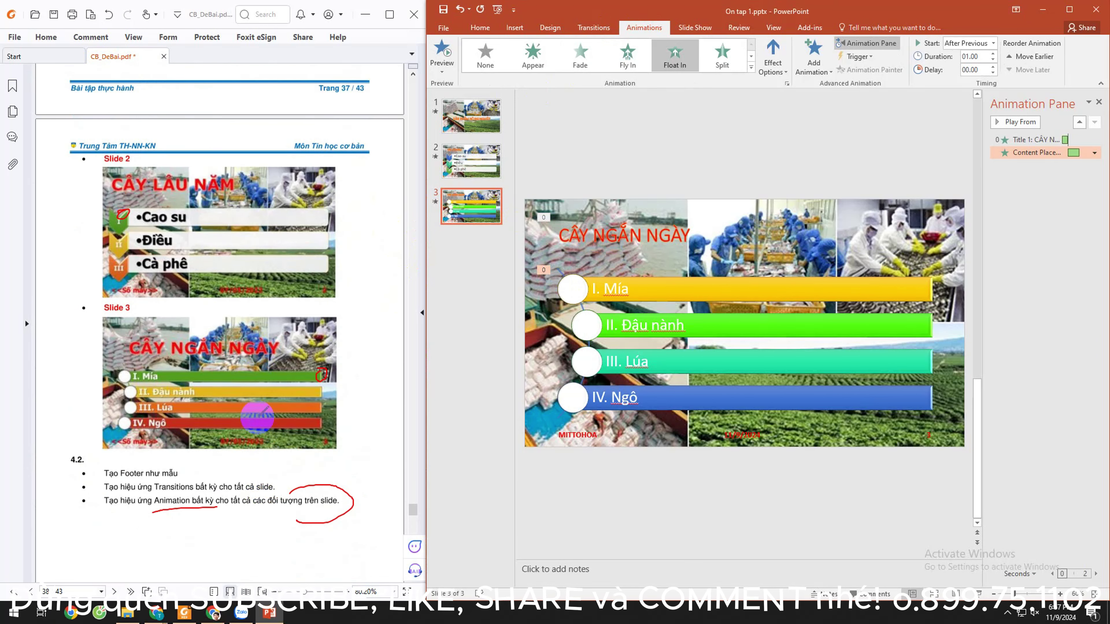